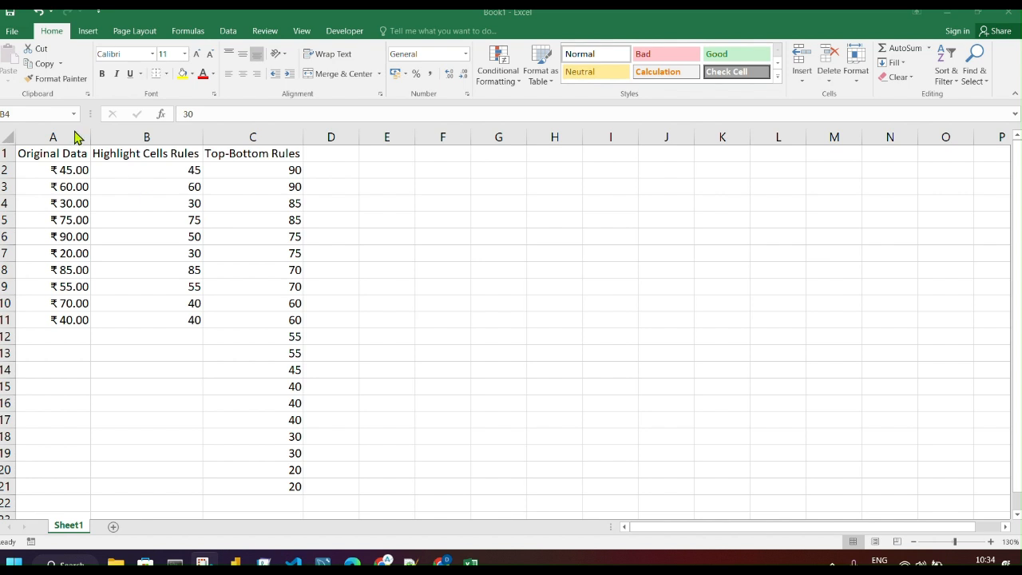
Step: Switch to the 3. Conditional Formating workbook and copy the Formulas column range G1:G11
{"action": "left_click", "coordinate": [91, 138]}
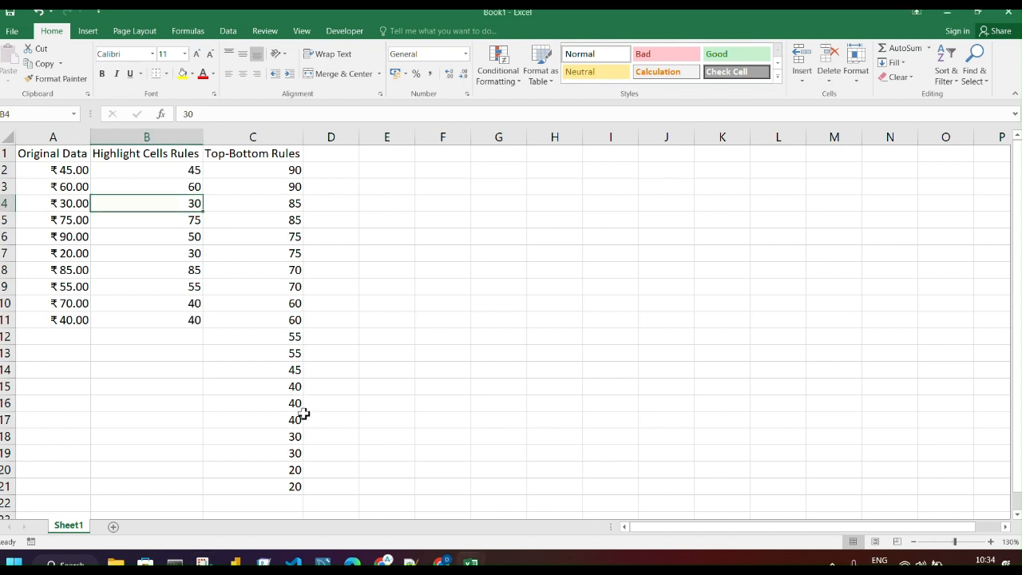
{"action": "key", "text": "alt+Tab"}
{"action": "key", "text": "alt+Tab"}
{"action": "key", "text": "alt+Tab"}
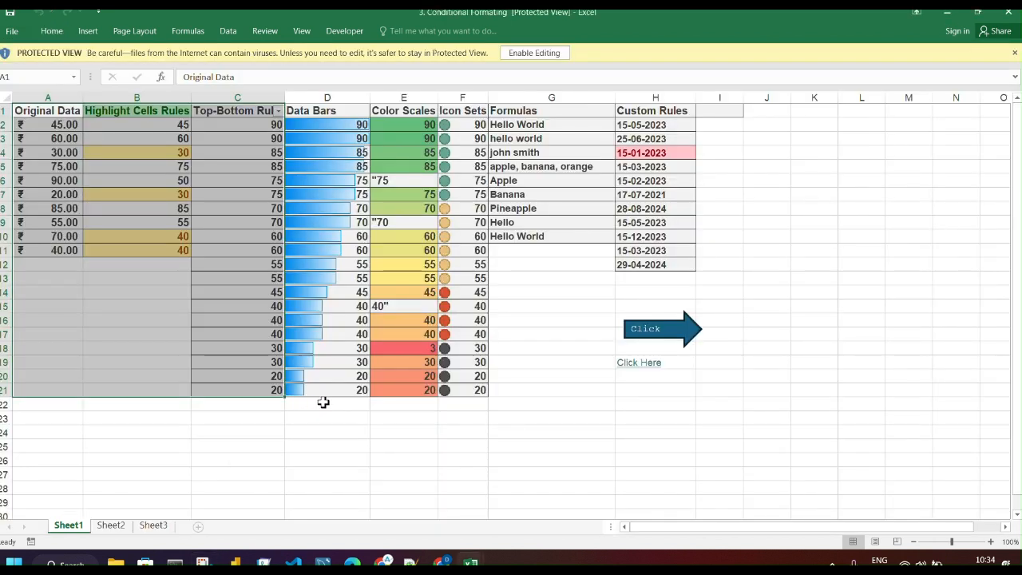
{"action": "left_click", "coordinate": [531, 115]}
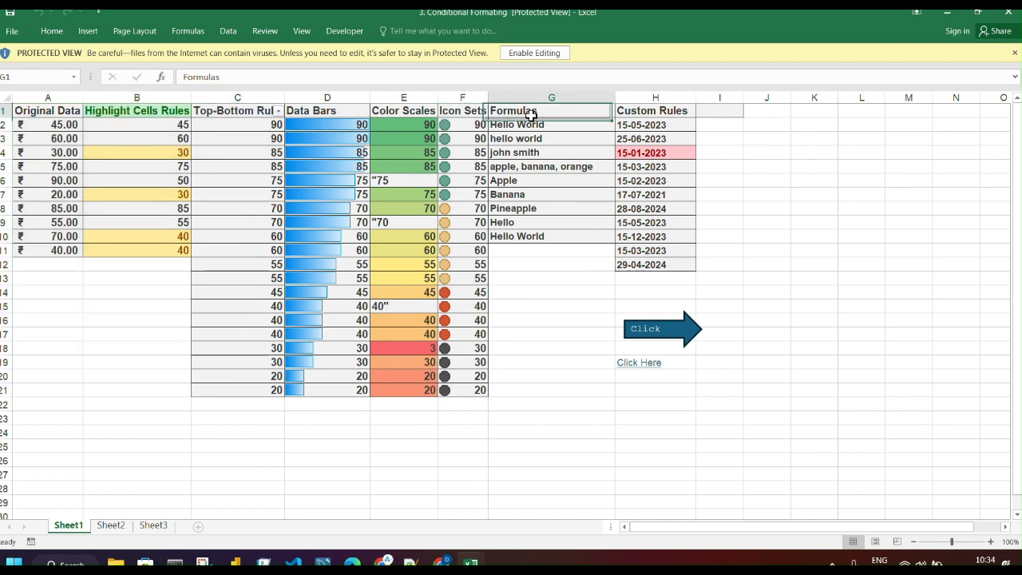
{"action": "left_click_drag", "start_coordinate": [531, 115], "coordinate": [537, 251]}
{"action": "key", "text": "ctrl+c"}
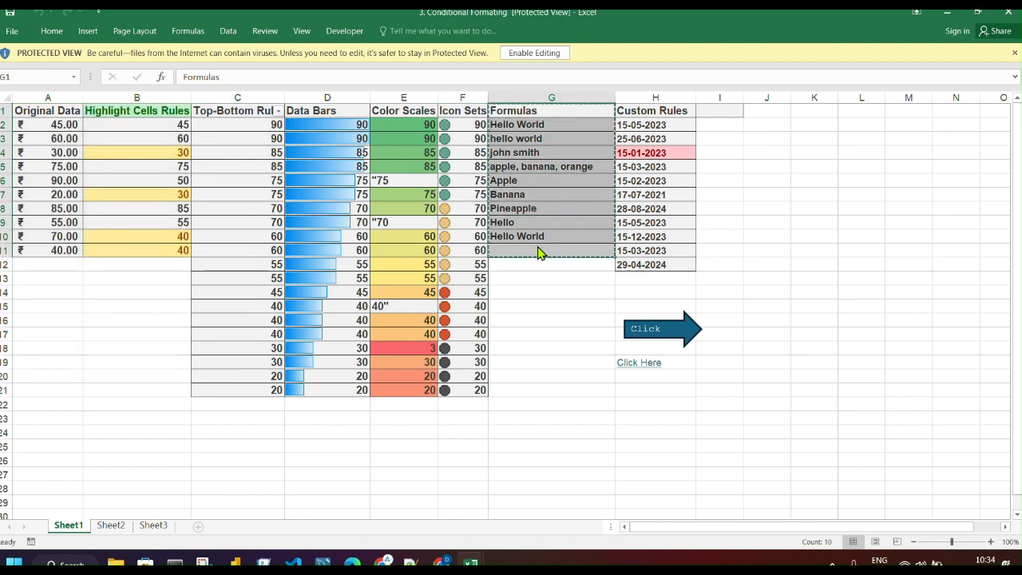
Step: Return to Book1 and paste the copied Formulas column starting at cell D1
{"action": "key", "text": "alt+Tab"}
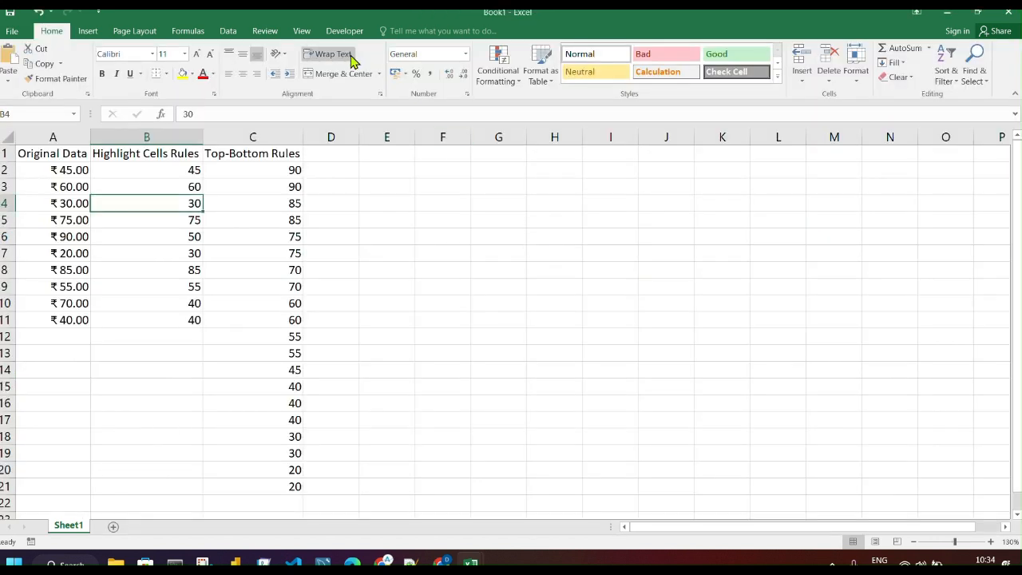
{"action": "left_click", "coordinate": [332, 152]}
{"action": "key", "text": "ctrl+v"}
{"action": "left_click", "coordinate": [376, 181]}
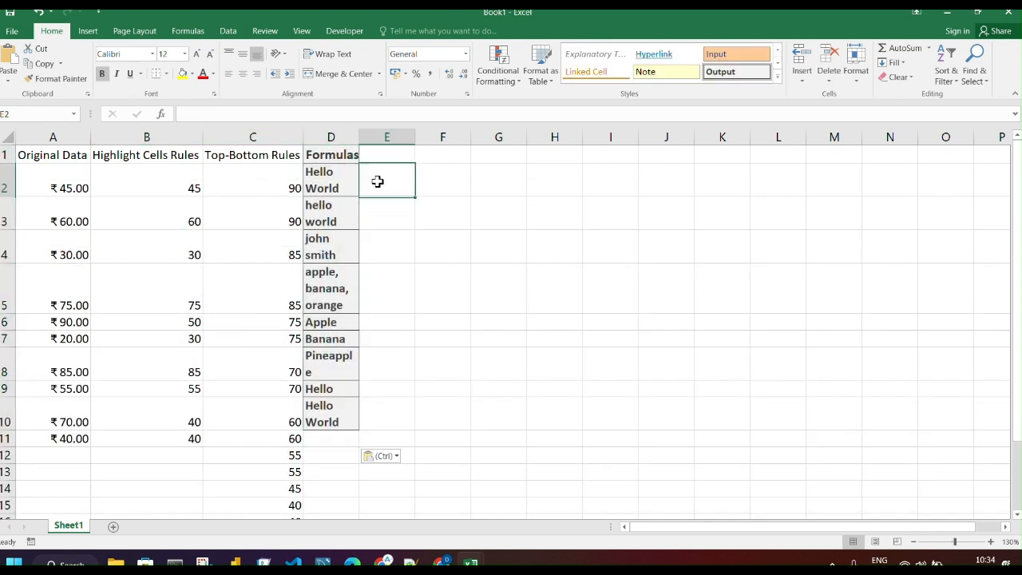
Step: Turn off text wrapping in column D and autofit its width to the contents
{"action": "double_click", "coordinate": [361, 138]}
{"action": "left_click", "coordinate": [354, 138]}
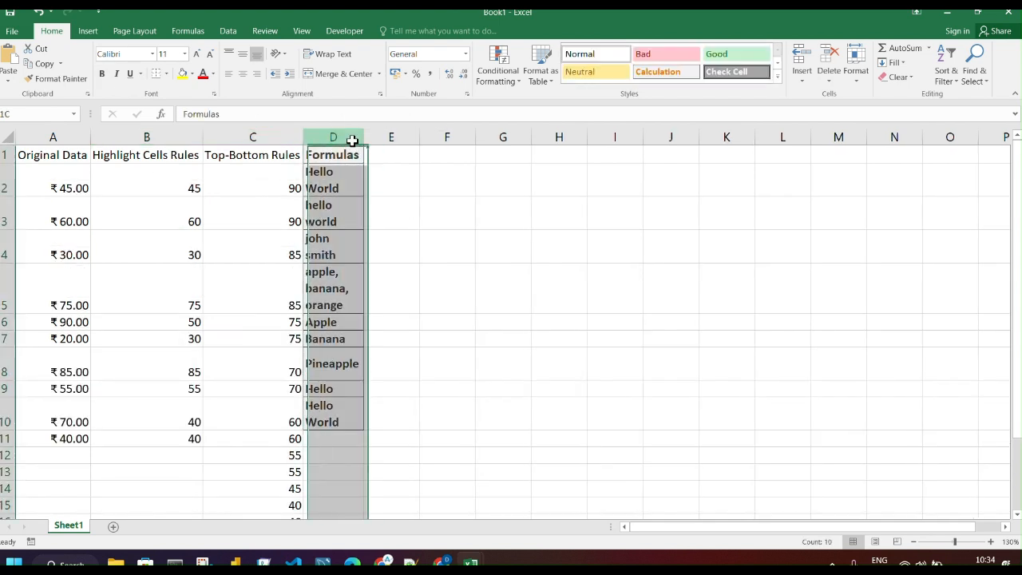
{"action": "left_click", "coordinate": [338, 55]}
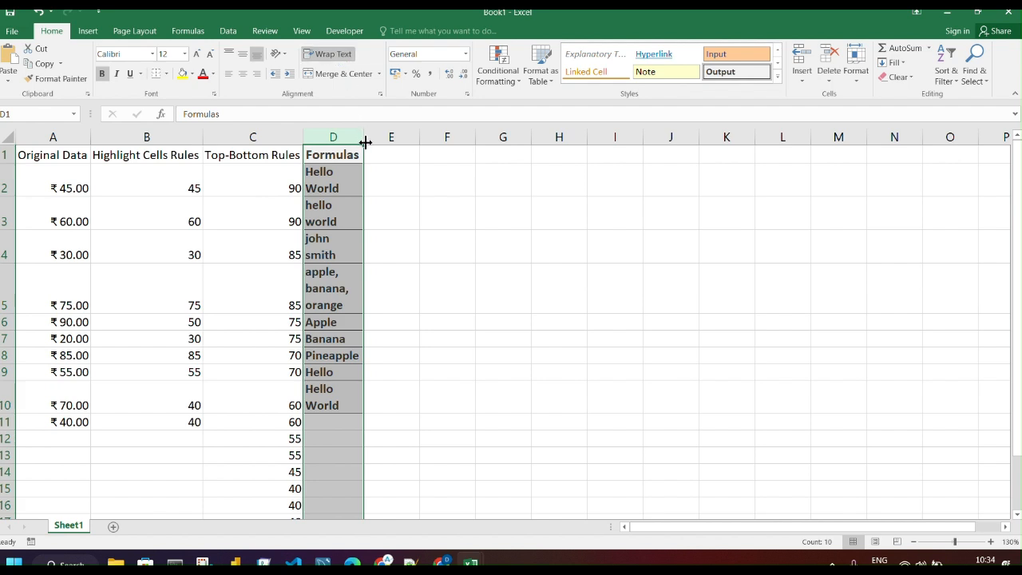
{"action": "left_click", "coordinate": [328, 56]}
{"action": "double_click", "coordinate": [364, 139]}
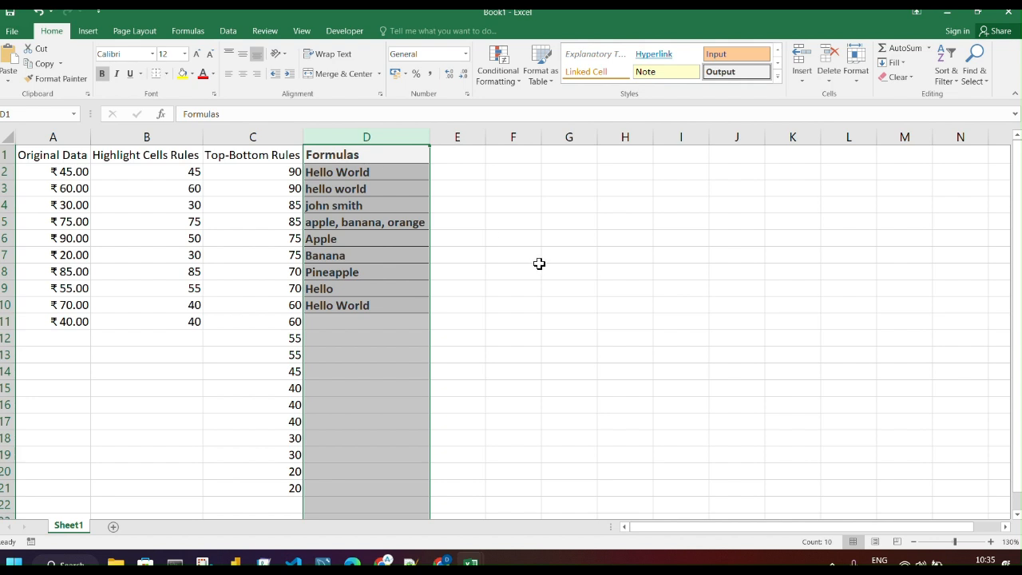
{"action": "left_click", "coordinate": [492, 268]}
{"action": "left_click", "coordinate": [614, 205]}
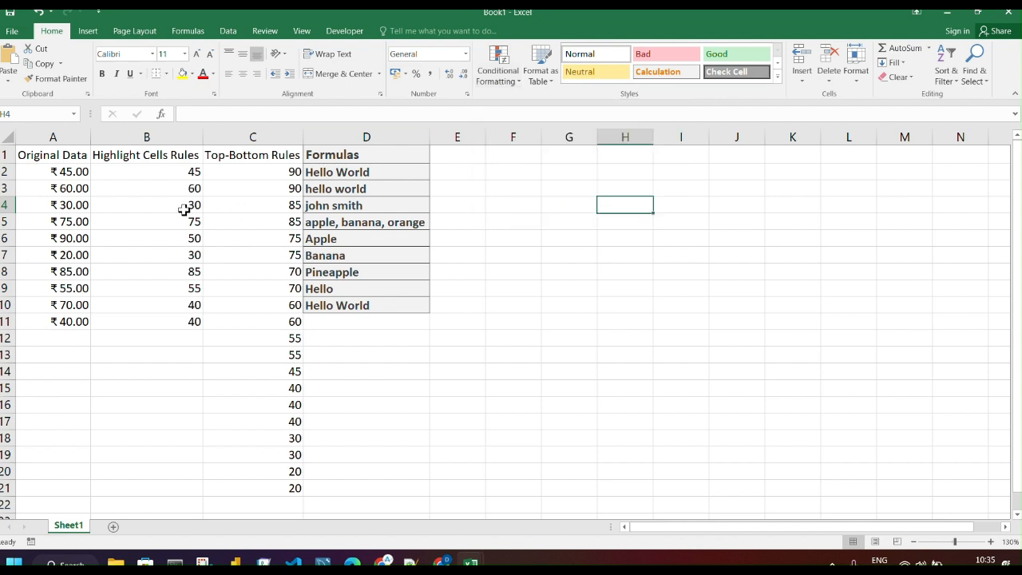
{"action": "left_click", "coordinate": [61, 157]}
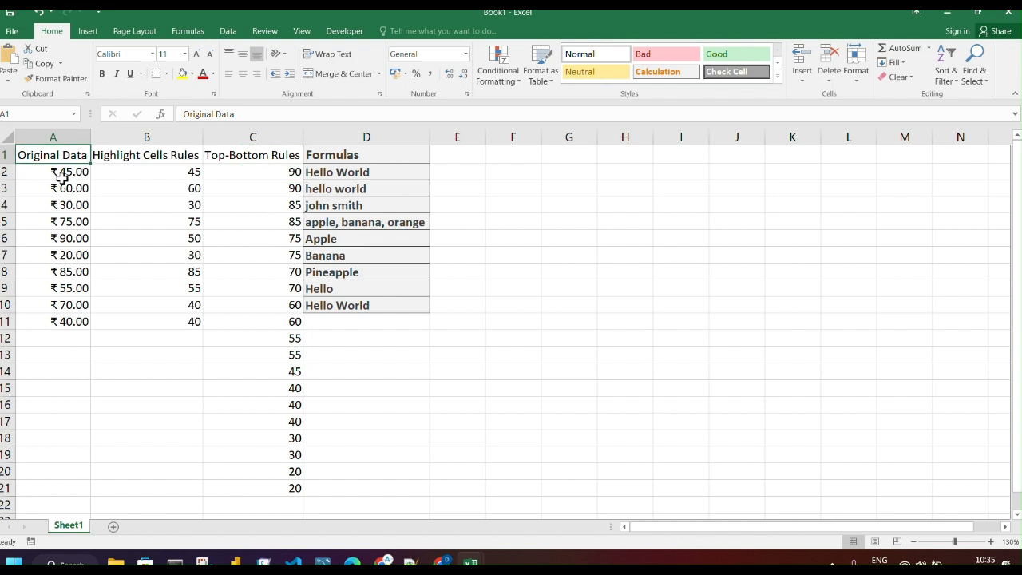
{"action": "left_click_drag", "start_coordinate": [61, 178], "coordinate": [55, 319]}
{"action": "left_click", "coordinate": [163, 254]}
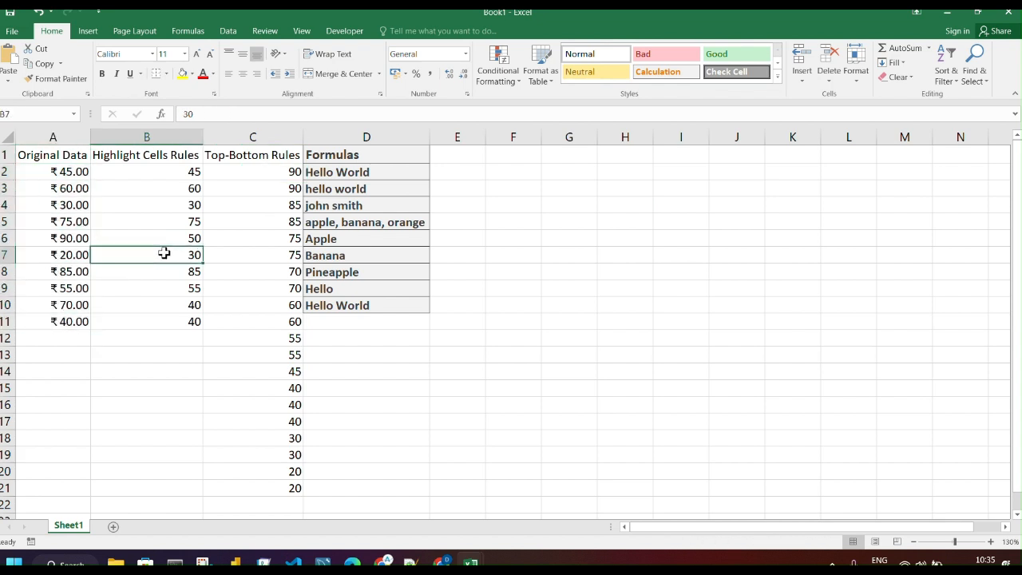
{"action": "left_click_drag", "start_coordinate": [59, 151], "coordinate": [42, 319]}
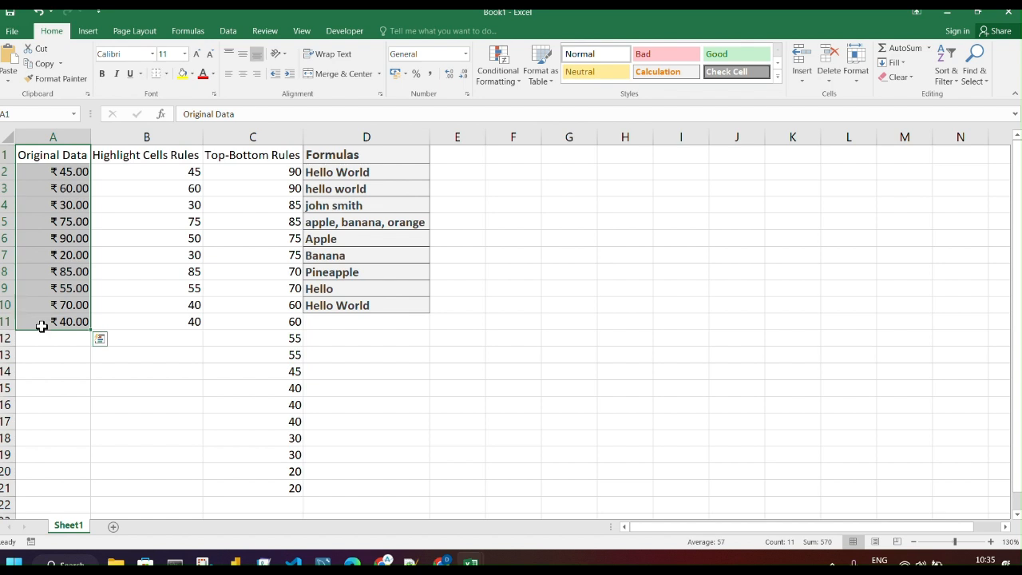
{"action": "left_click", "coordinate": [73, 387]}
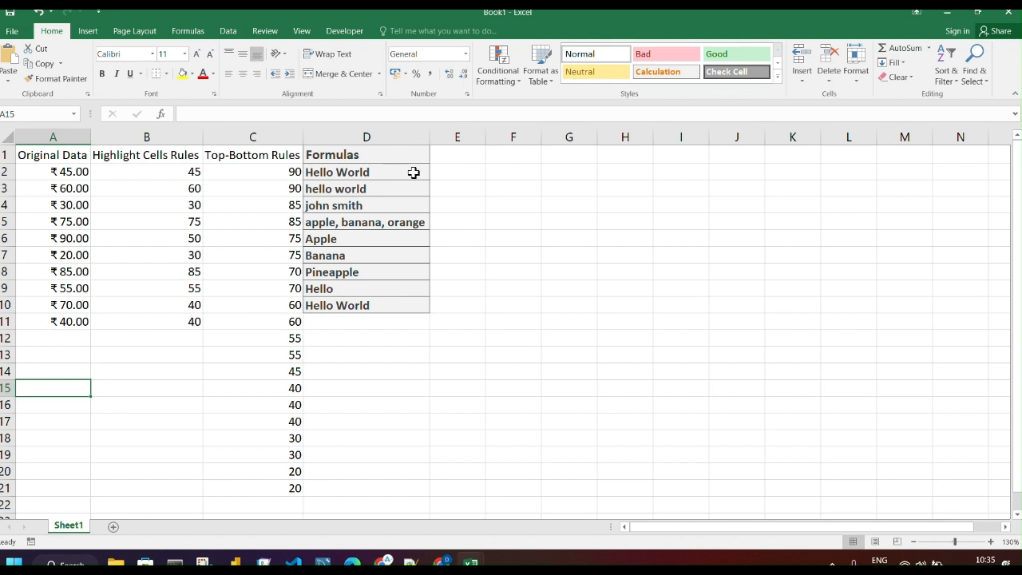
{"action": "left_click", "coordinate": [518, 77]}
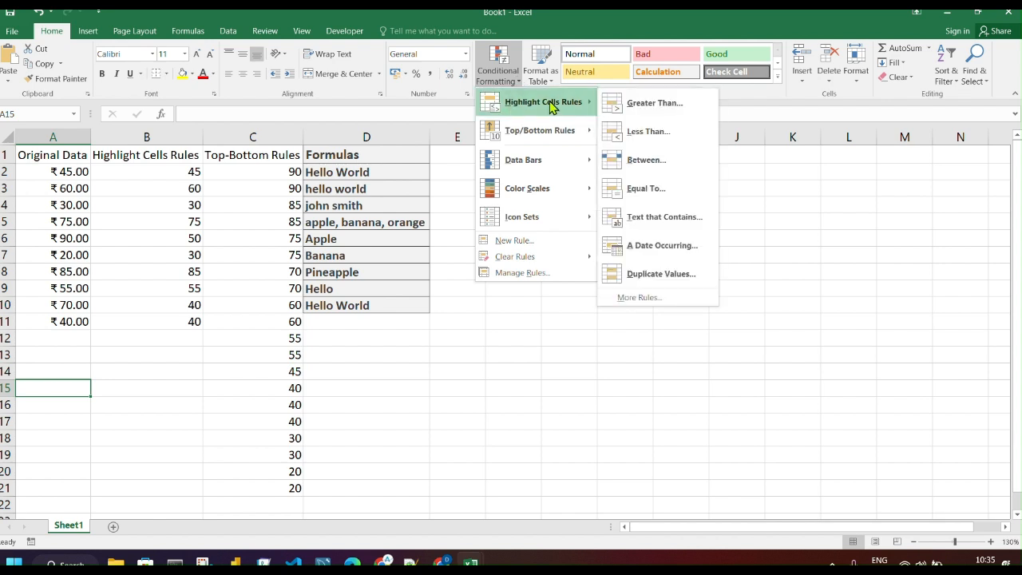
{"action": "mouse_move", "coordinate": [515, 137]}
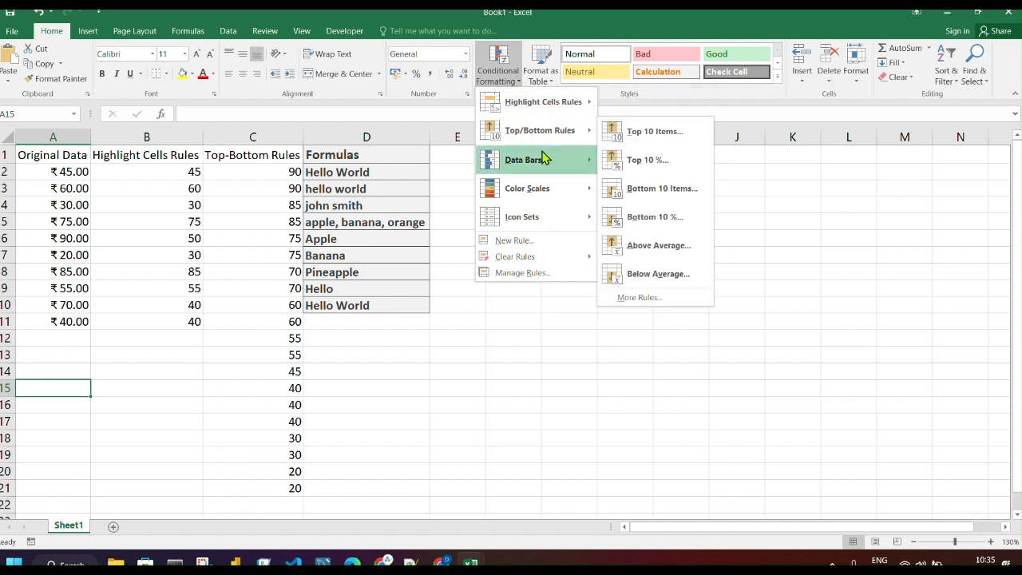
{"action": "mouse_move", "coordinate": [526, 200]}
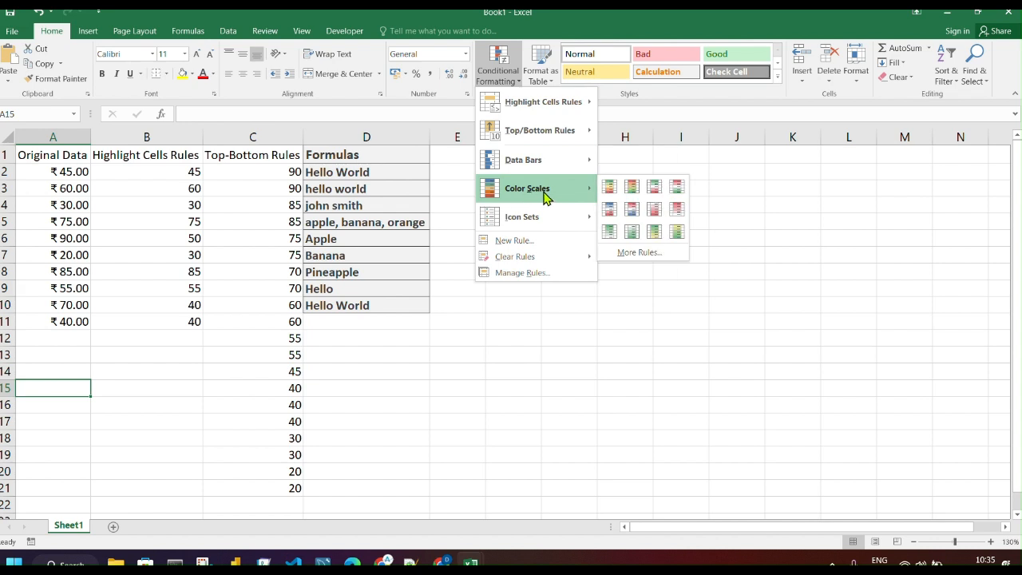
{"action": "mouse_move", "coordinate": [533, 223]}
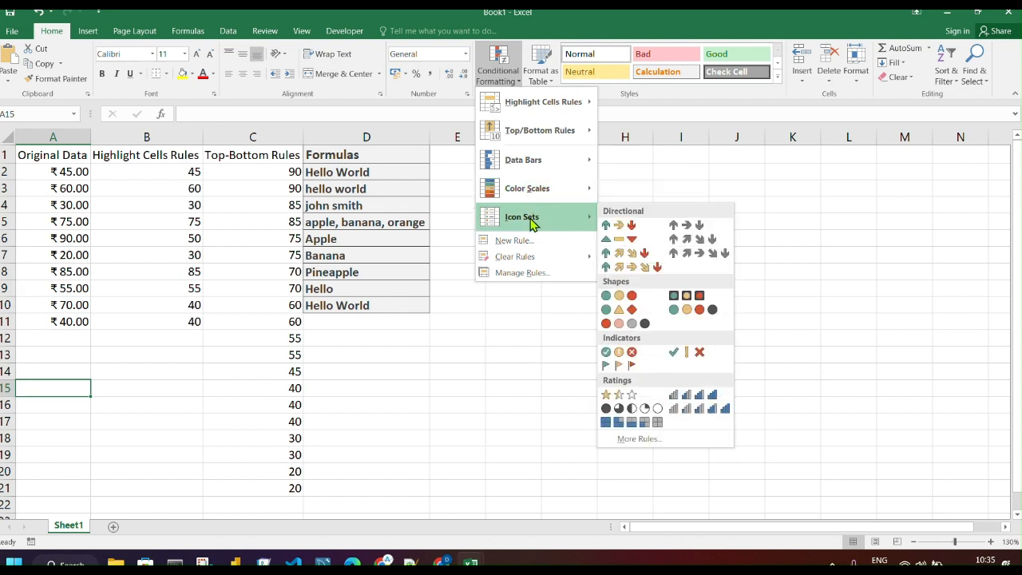
{"action": "mouse_move", "coordinate": [535, 112]}
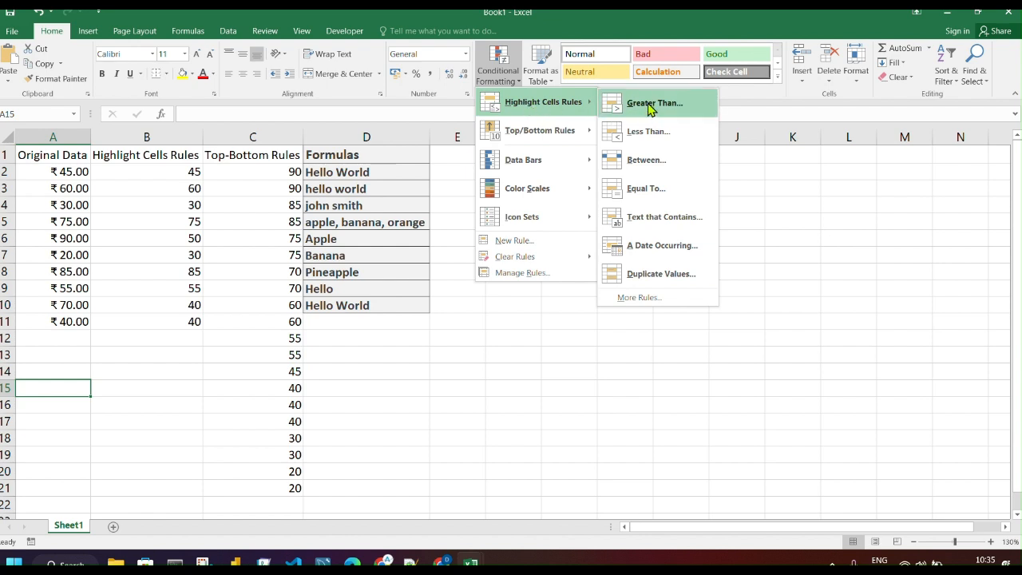
{"action": "left_click", "coordinate": [716, 447]}
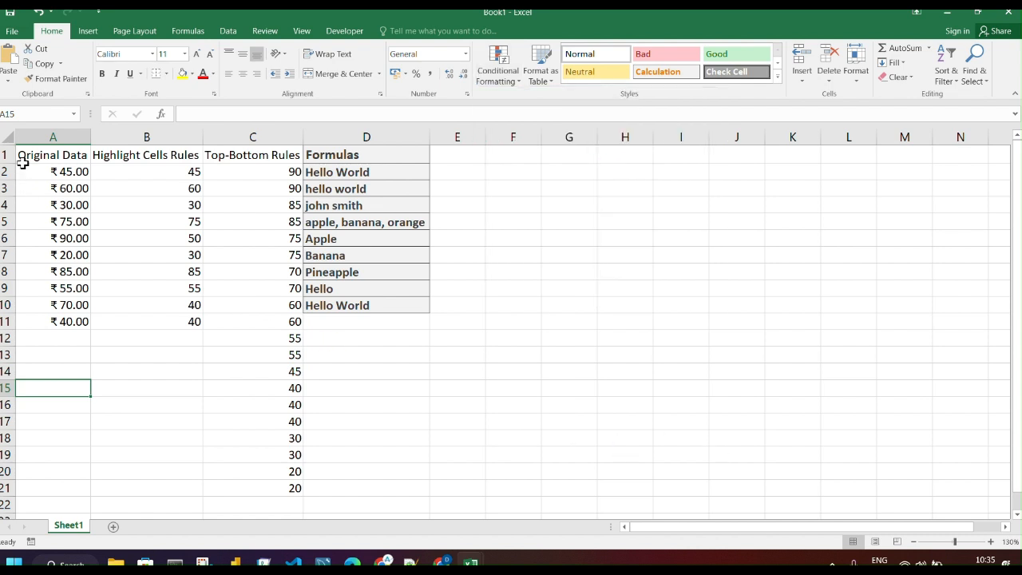
{"action": "left_click_drag", "start_coordinate": [54, 152], "coordinate": [37, 324]}
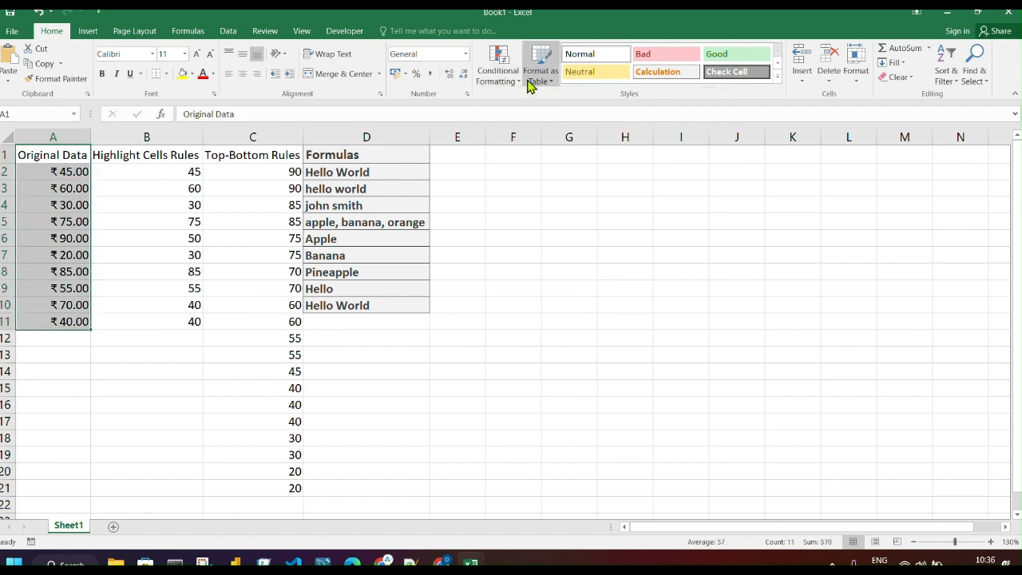
{"action": "left_click", "coordinate": [679, 371]}
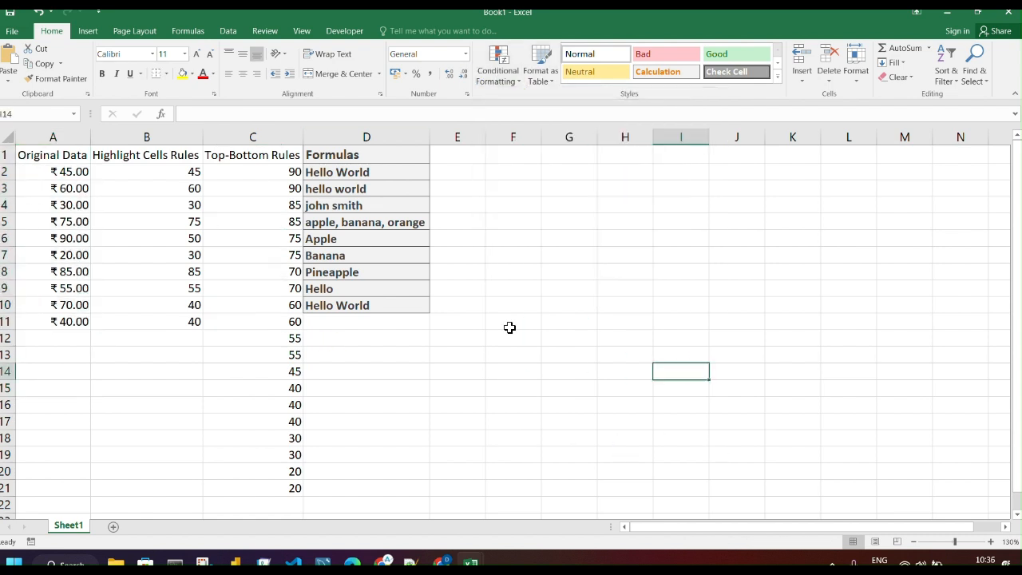
{"action": "left_click", "coordinate": [63, 137]}
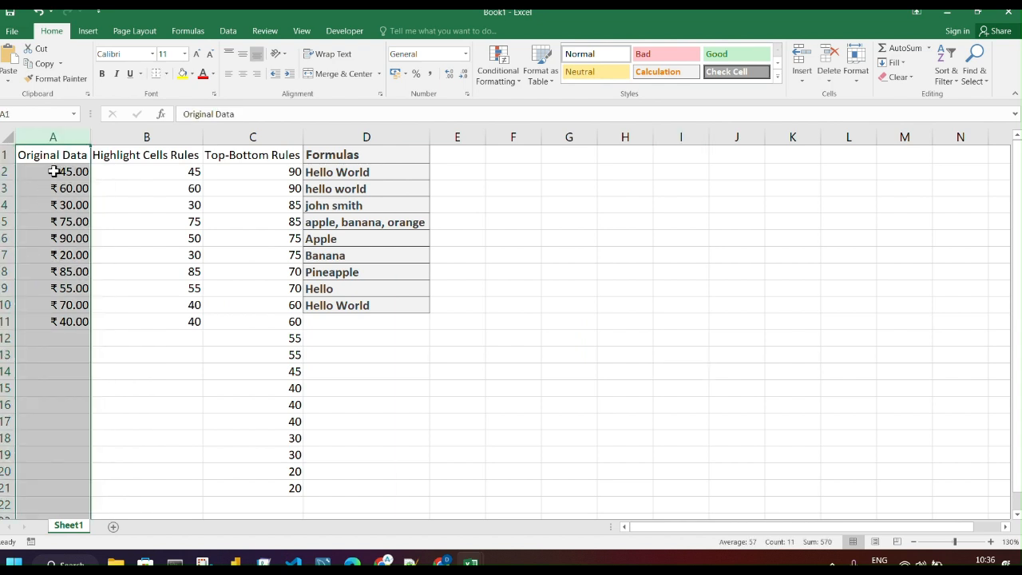
{"action": "left_click", "coordinate": [121, 188]}
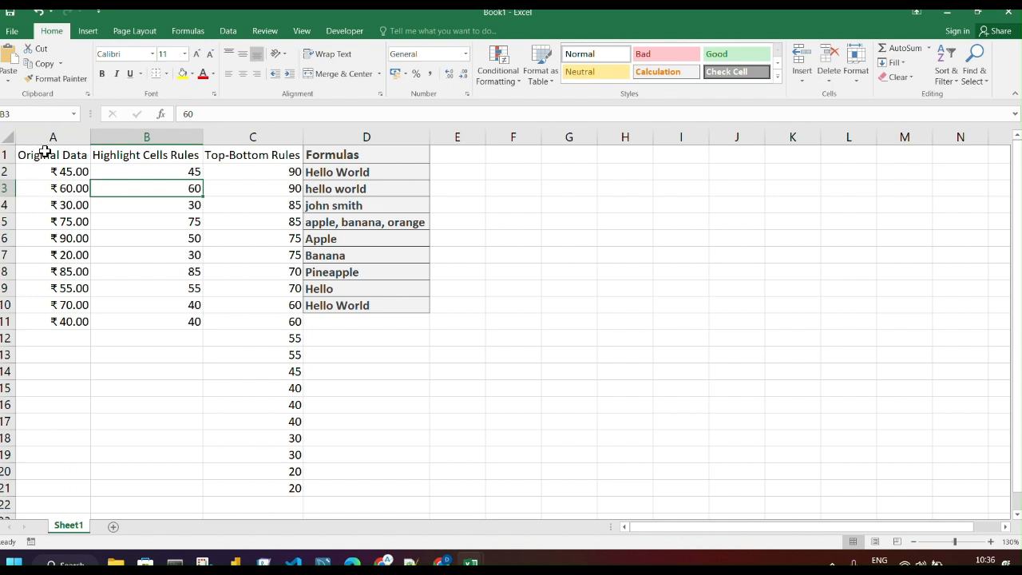
Step: Start a Greater Than highlight rule for the Original Data range A1:A11 and move its dialog closer to the data
{"action": "left_click_drag", "start_coordinate": [39, 153], "coordinate": [36, 319]}
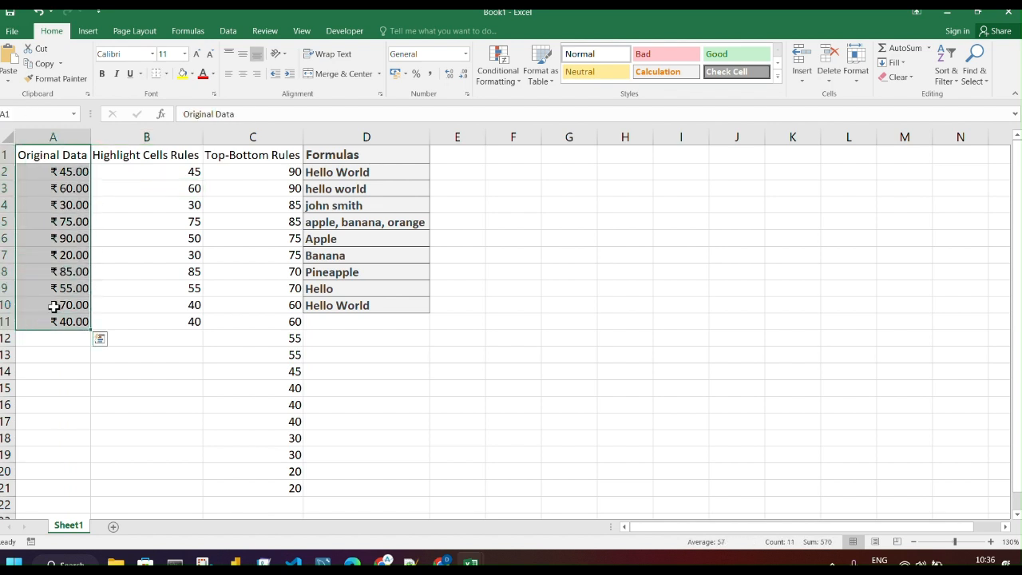
{"action": "left_click", "coordinate": [511, 86]}
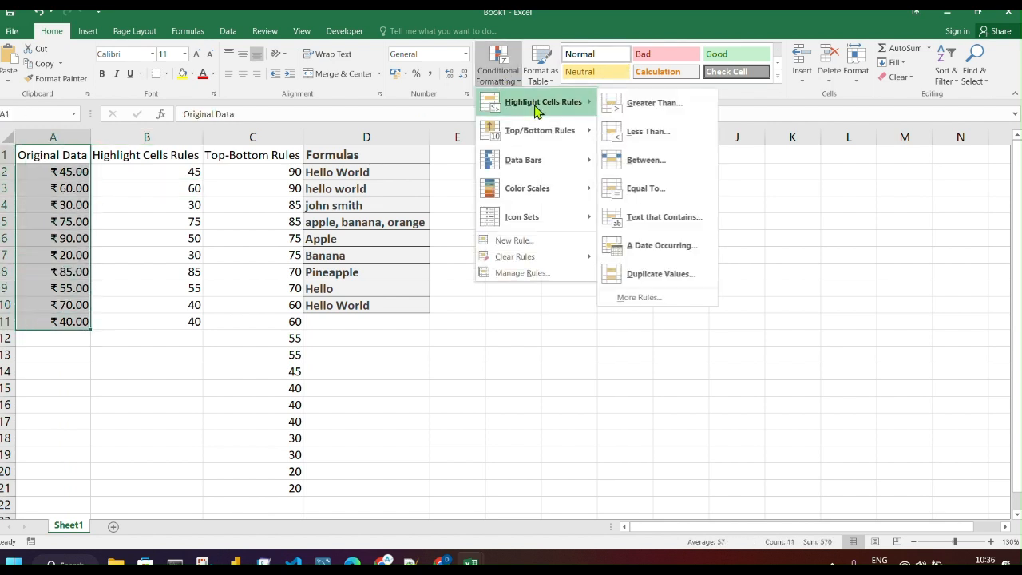
{"action": "left_click", "coordinate": [664, 105]}
{"action": "left_click_drag", "start_coordinate": [853, 185], "coordinate": [755, 168]}
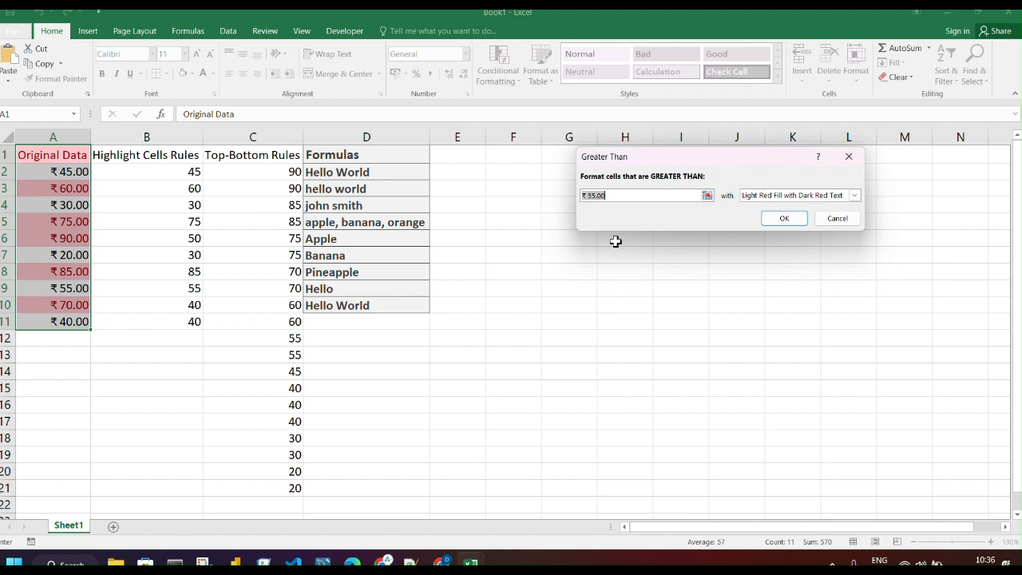
Step: Try 50 and then 55 as the Greater Than threshold for the Original Data range
{"action": "key", "text": "BackSpace"}
{"action": "type", "text": "50"}
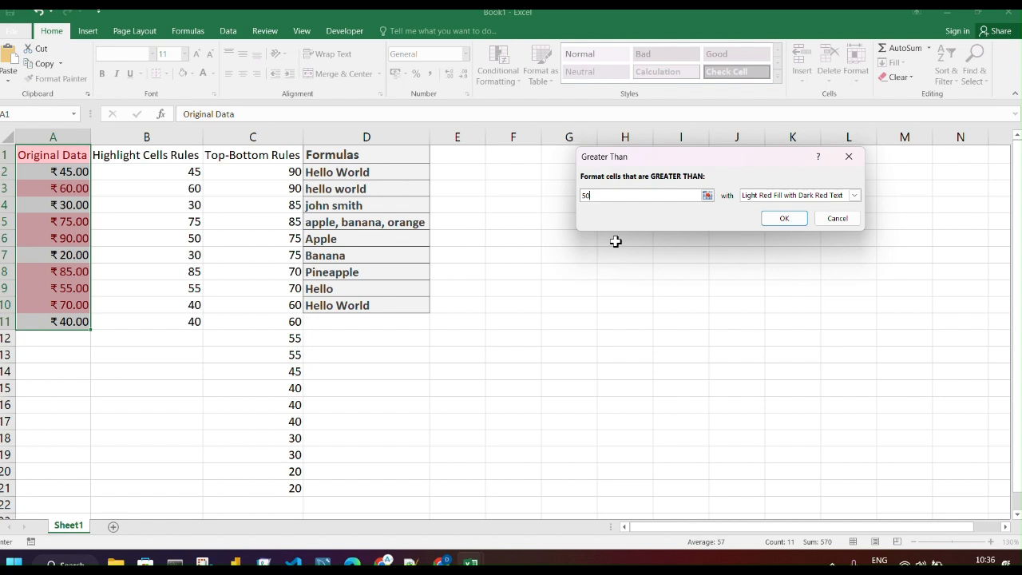
{"action": "key", "text": "BackSpace"}
{"action": "key", "text": "BackSpace"}
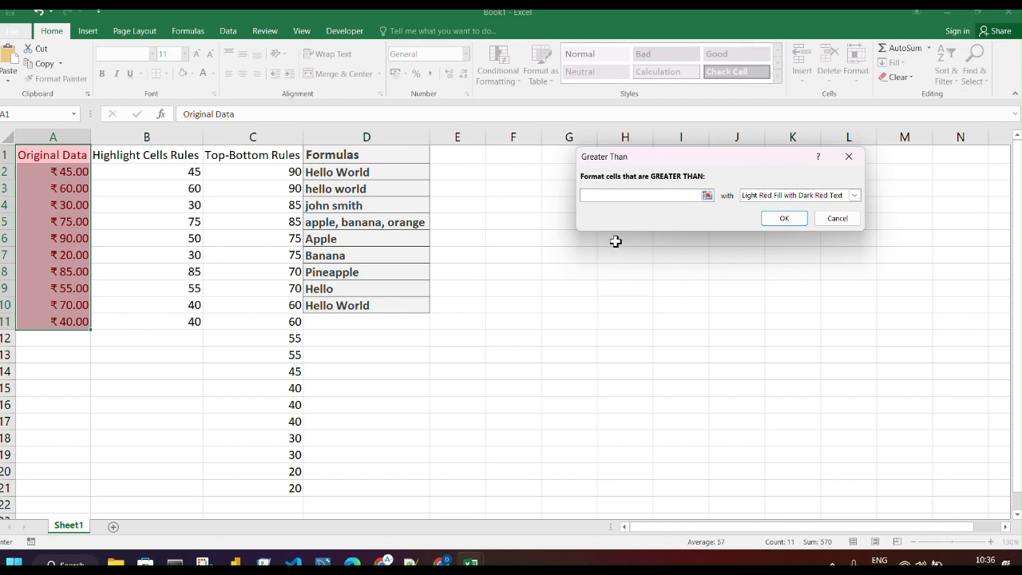
{"action": "type", "text": "50"}
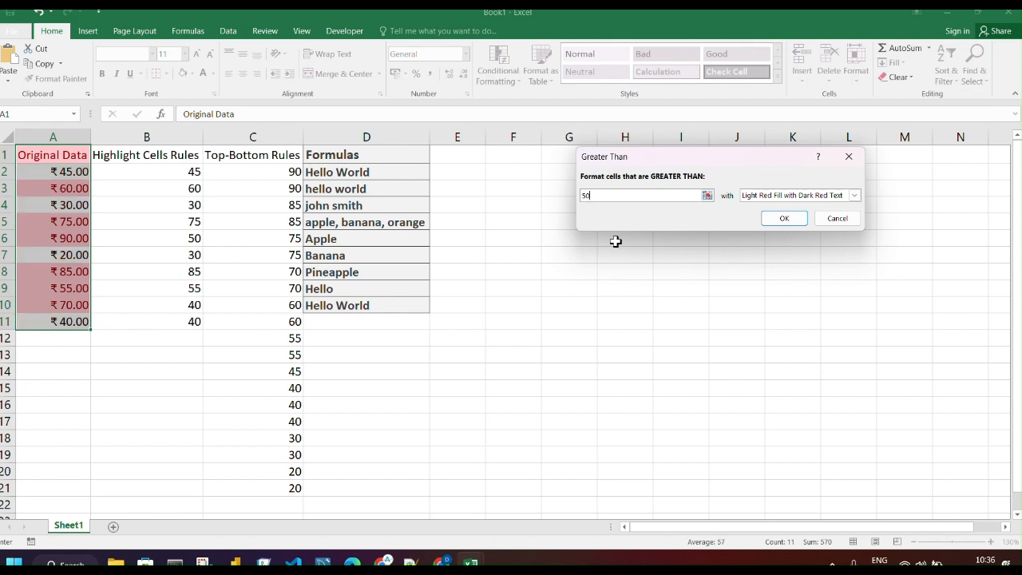
{"action": "key", "text": "BackSpace"}
{"action": "type", "text": "5"}
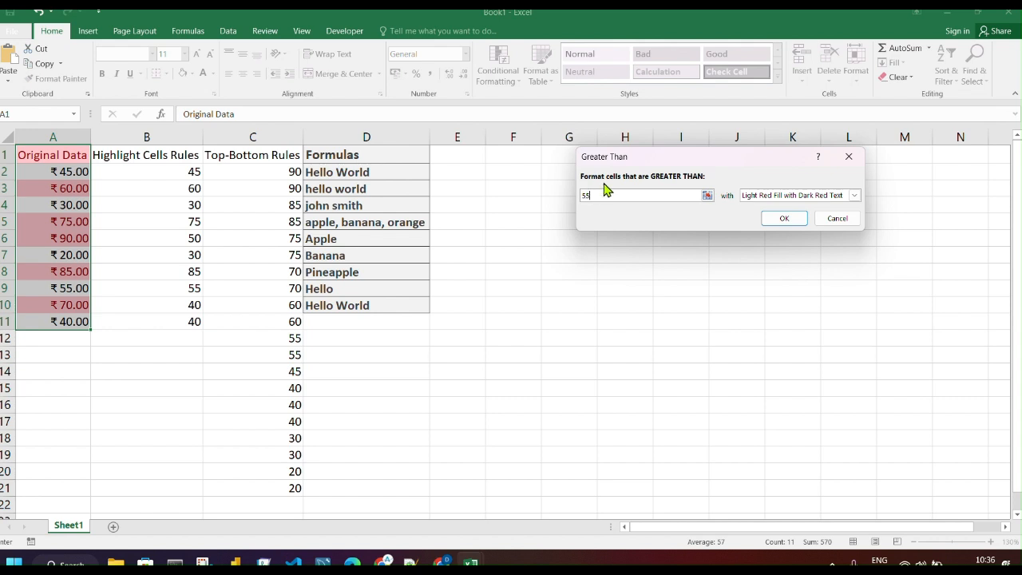
Step: Replace the Greater Than threshold with a reference to cell A9 (=$A$9)
{"action": "left_click", "coordinate": [709, 199]}
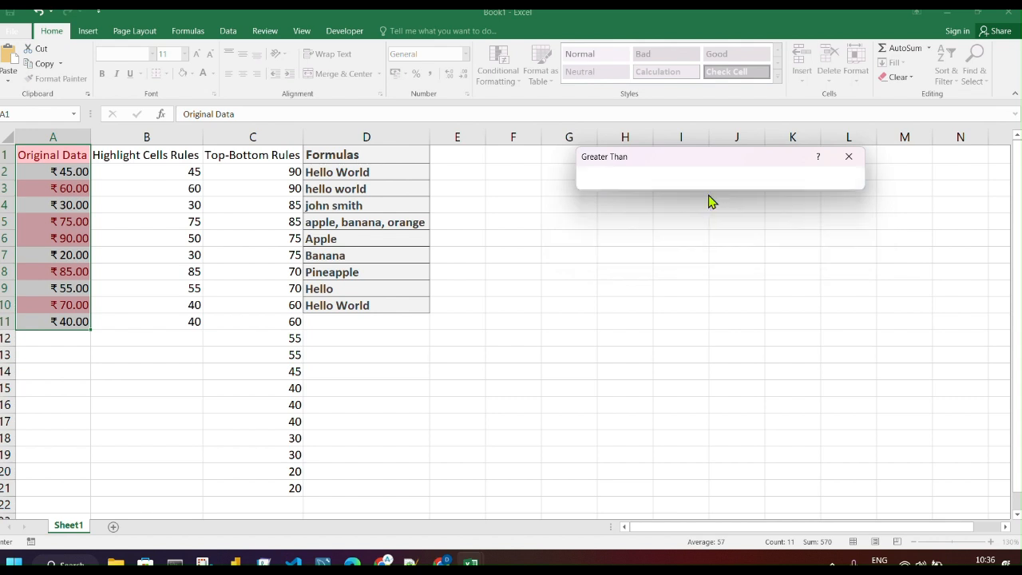
{"action": "left_click", "coordinate": [63, 289]}
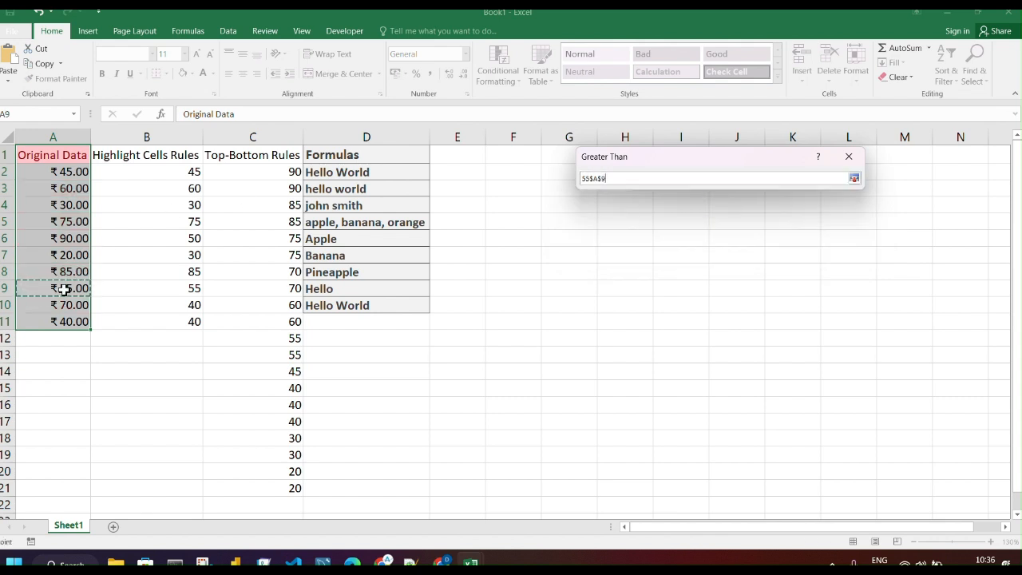
{"action": "key", "text": "BackSpace"}
{"action": "key", "text": "BackSpace"}
{"action": "key", "text": "BackSpace"}
{"action": "key", "text": "BackSpace"}
{"action": "key", "text": "BackSpace"}
{"action": "key", "text": "BackSpace"}
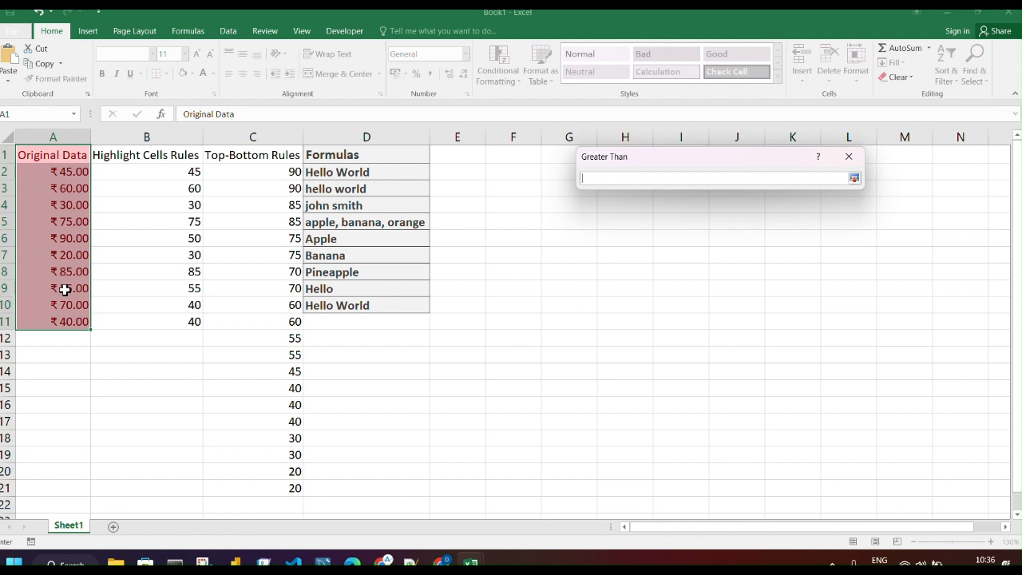
{"action": "left_click", "coordinate": [74, 287]}
{"action": "key", "text": "Return"}
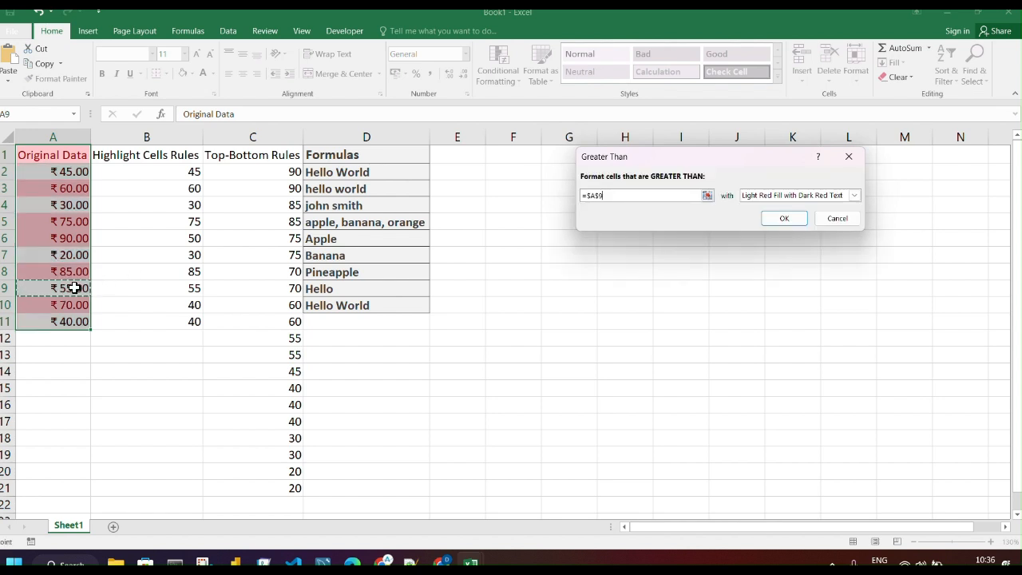
Step: Choose Green Fill with Dark Green Text as the Greater Than rule's format and apply the rule
{"action": "left_click", "coordinate": [855, 196]}
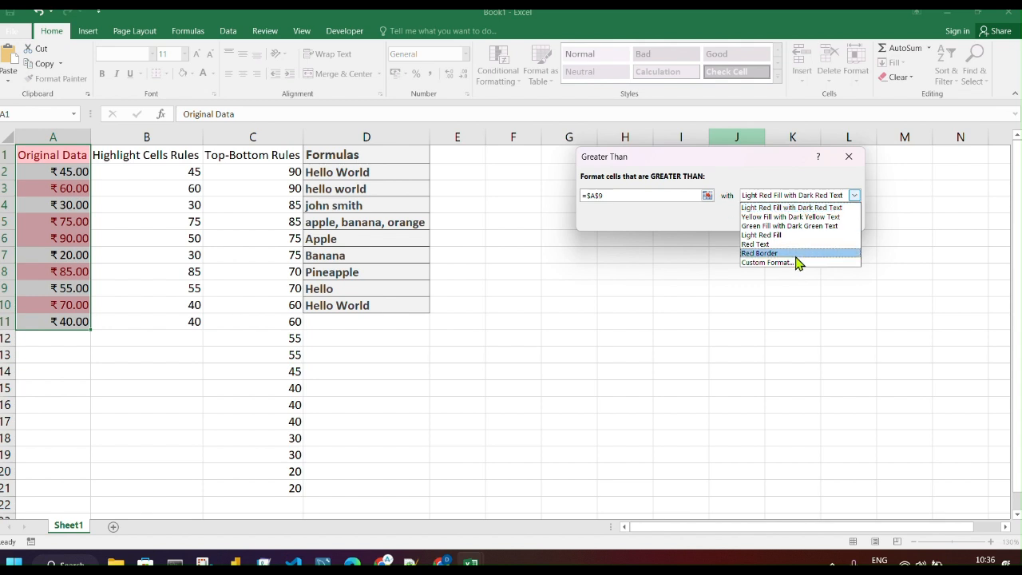
{"action": "left_click", "coordinate": [762, 226]}
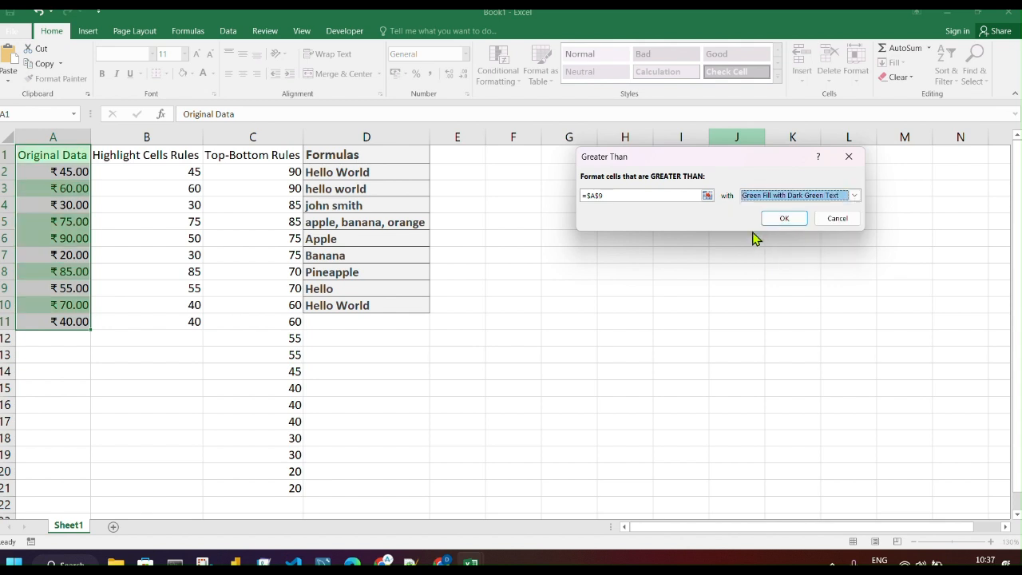
{"action": "left_click", "coordinate": [772, 219]}
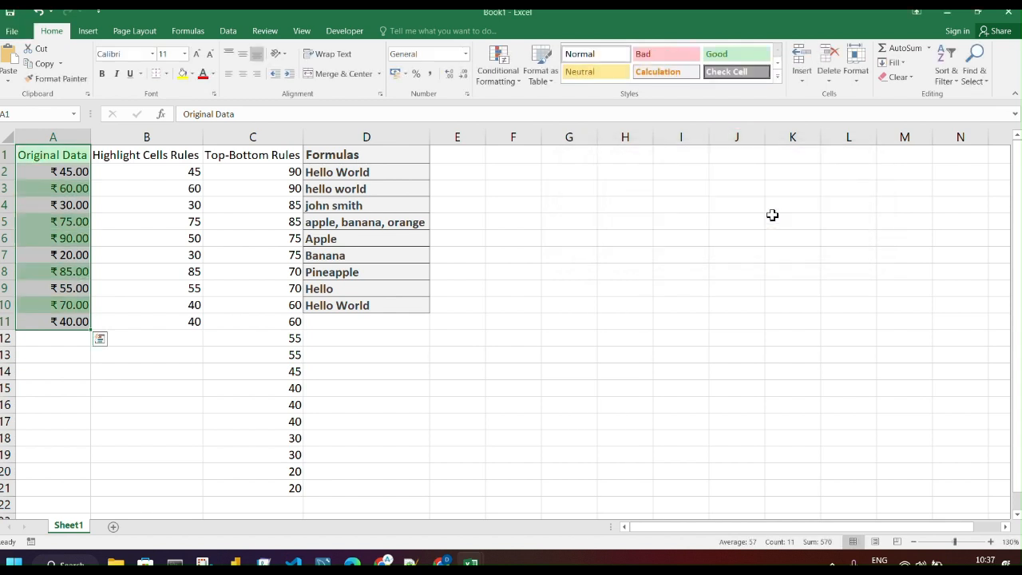
{"action": "left_click", "coordinate": [720, 216]}
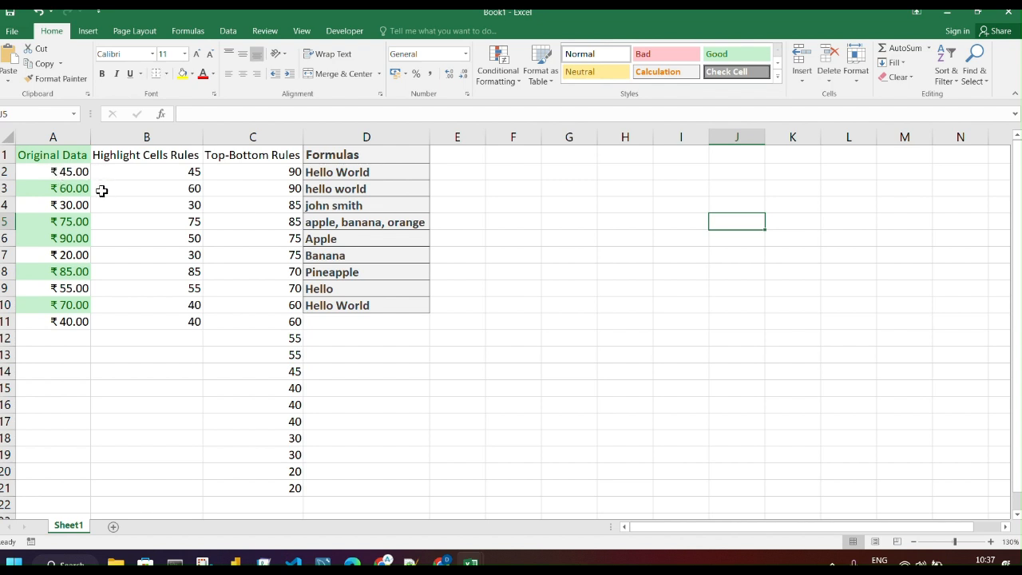
Step: Highlight values less than ₹ 55.00 in A2:A11 with Light Red Fill with Dark Red Text
{"action": "left_click_drag", "start_coordinate": [101, 191], "coordinate": [32, 320]}
{"action": "left_click", "coordinate": [517, 85]}
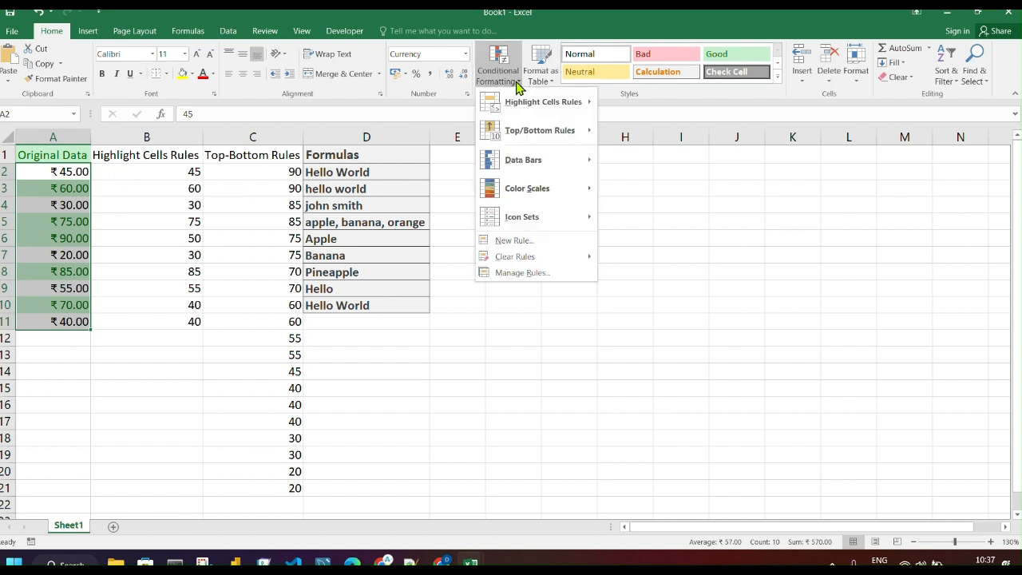
{"action": "mouse_move", "coordinate": [571, 107]}
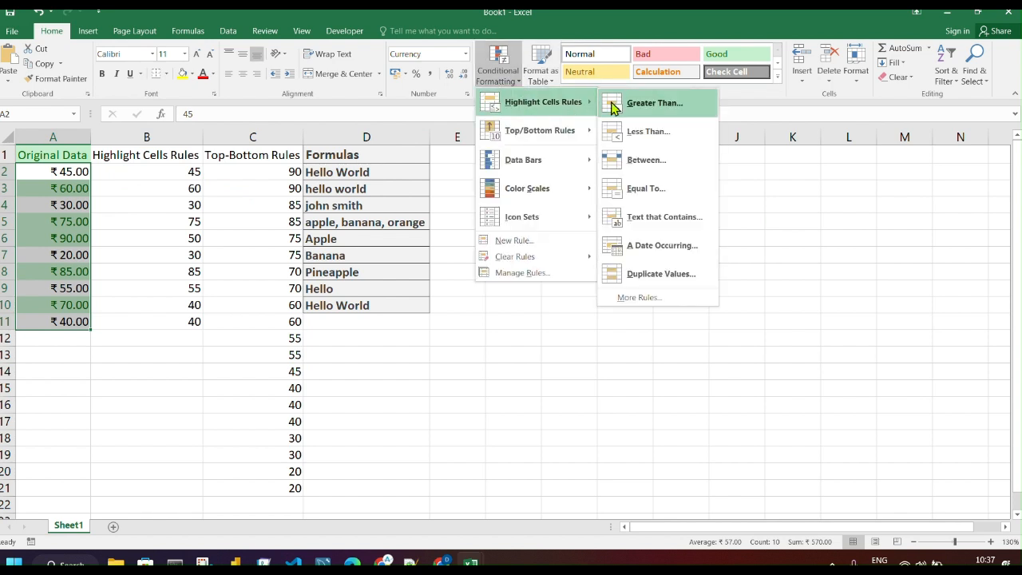
{"action": "left_click", "coordinate": [651, 133]}
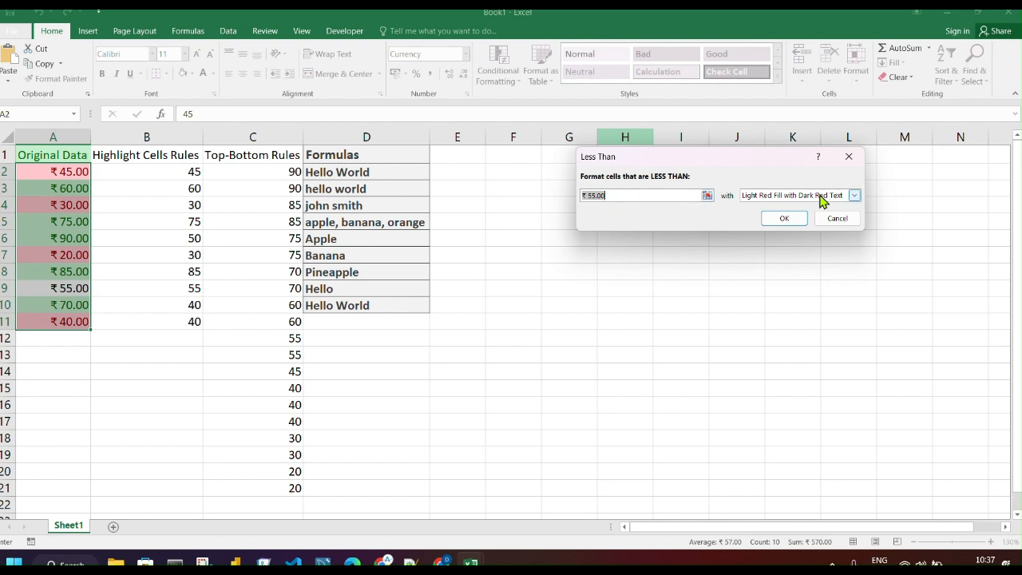
{"action": "left_click", "coordinate": [783, 218]}
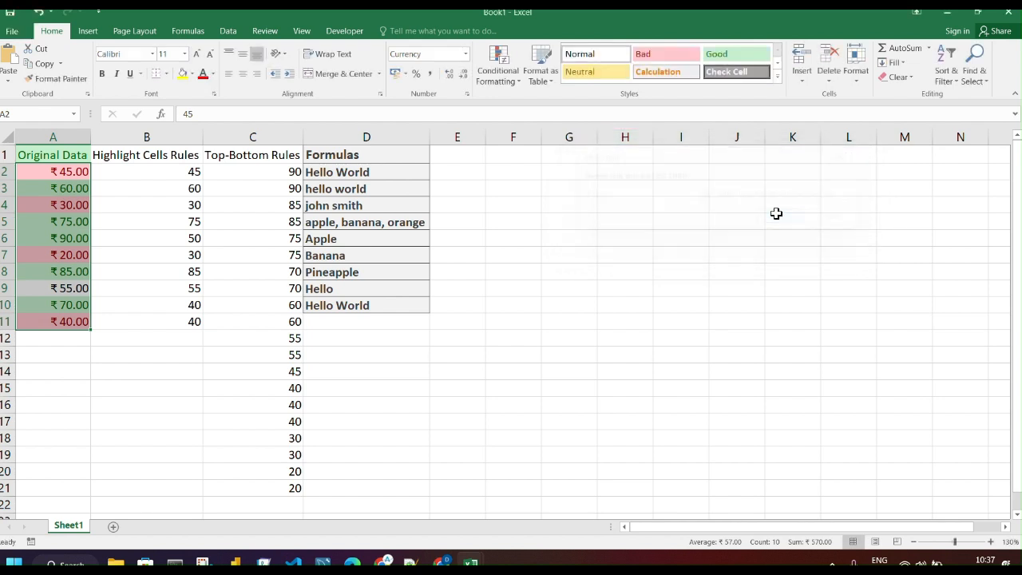
{"action": "left_click", "coordinate": [537, 224]}
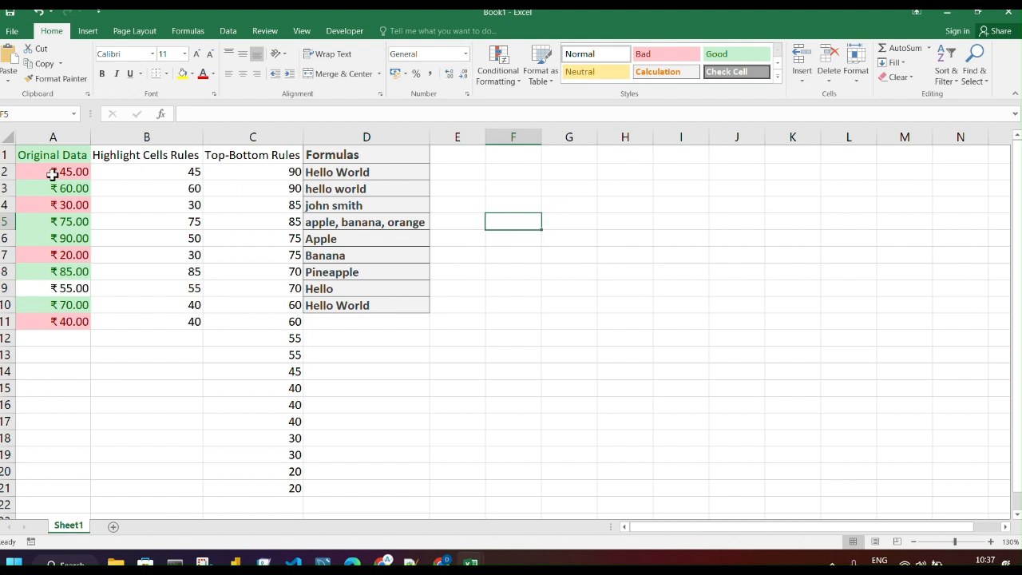
Step: Highlight values equal to ₹ 55.00 in A2:A11 with Yellow Fill with Dark Yellow Text
{"action": "left_click_drag", "start_coordinate": [51, 172], "coordinate": [36, 323]}
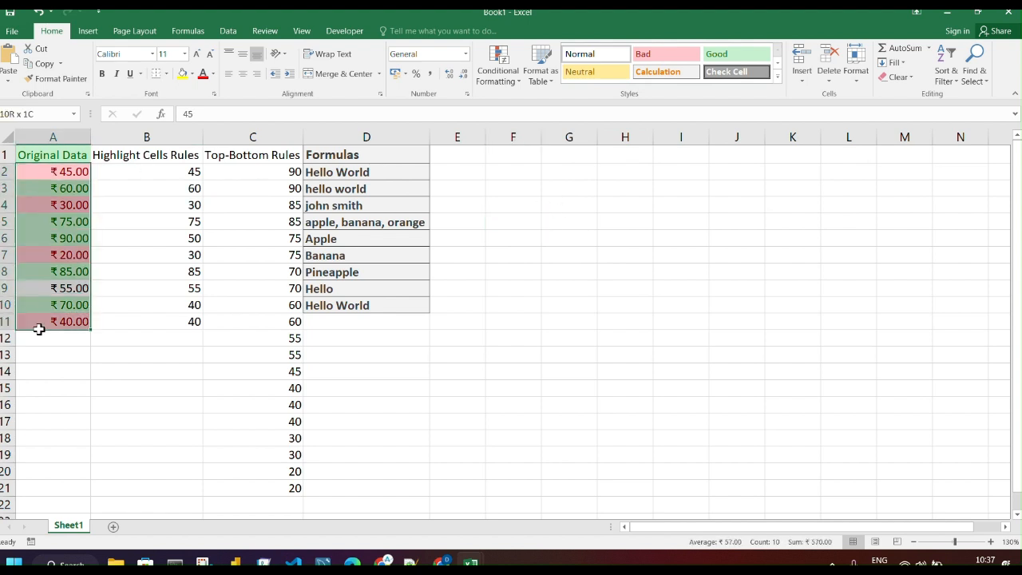
{"action": "left_click", "coordinate": [513, 60]}
{"action": "mouse_move", "coordinate": [548, 101]}
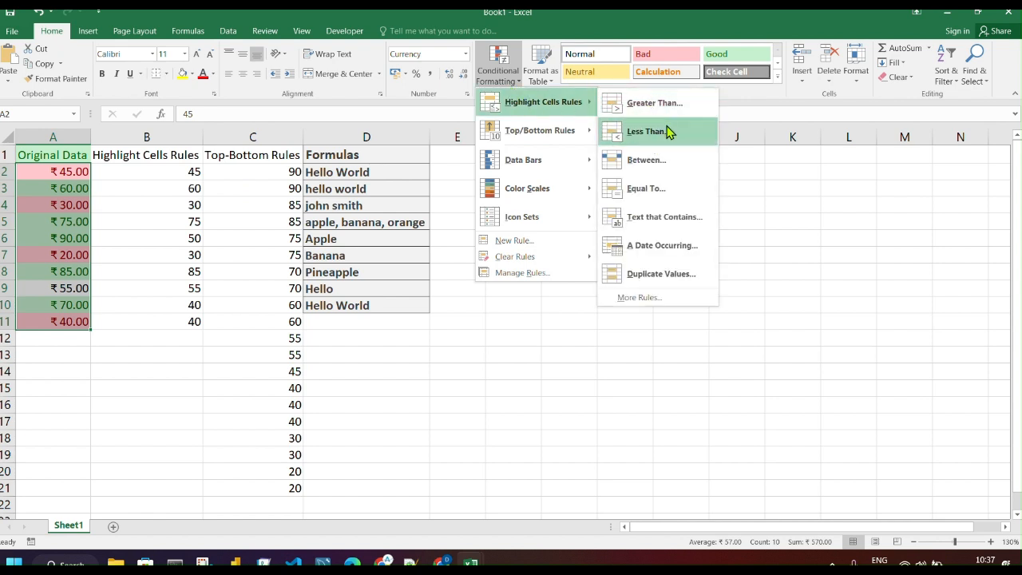
{"action": "left_click", "coordinate": [651, 192]}
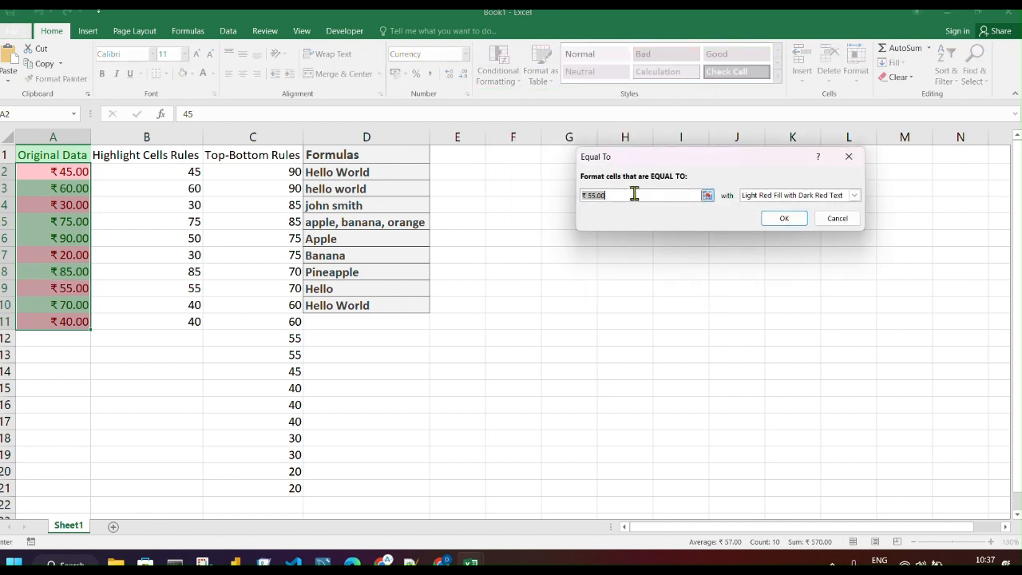
{"action": "left_click", "coordinate": [855, 196]}
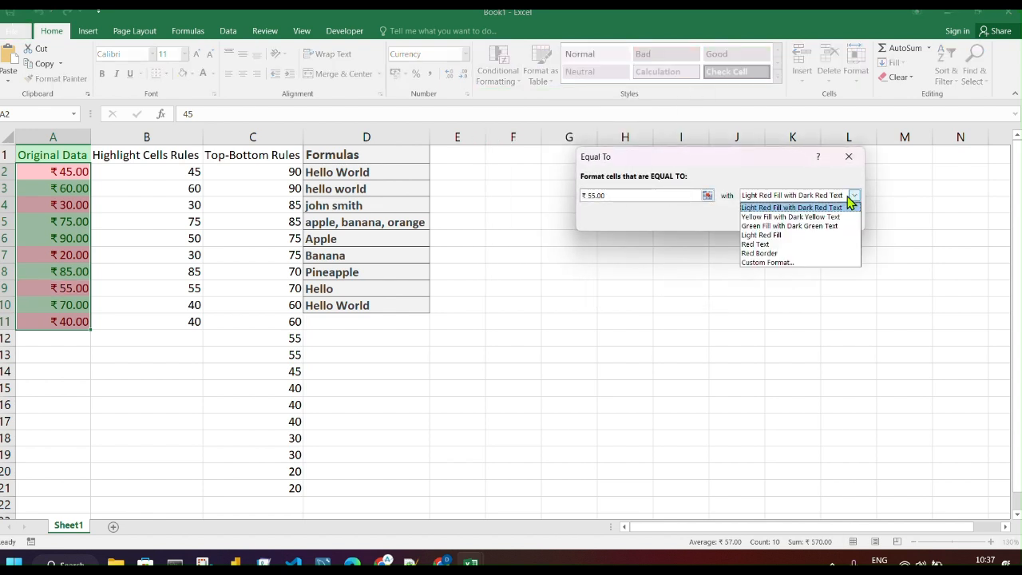
{"action": "left_click", "coordinate": [786, 216]}
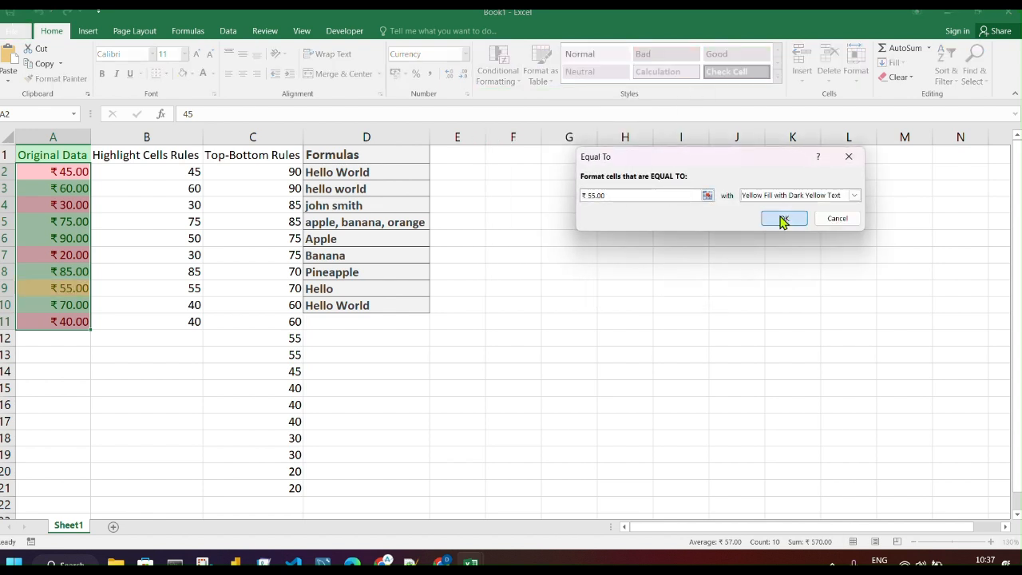
{"action": "left_click", "coordinate": [781, 219]}
{"action": "left_click", "coordinate": [682, 242]}
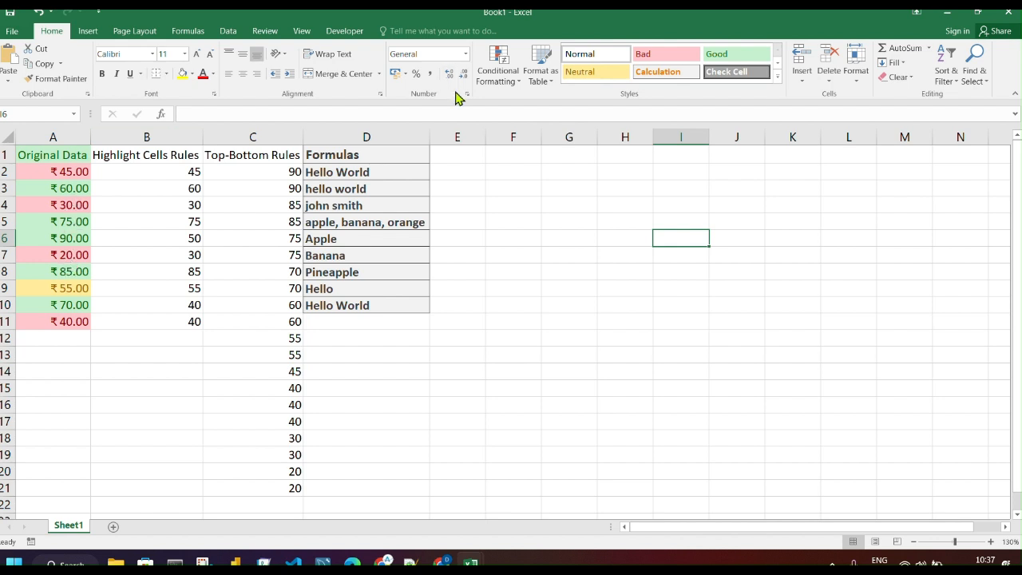
{"action": "left_click", "coordinate": [510, 83]}
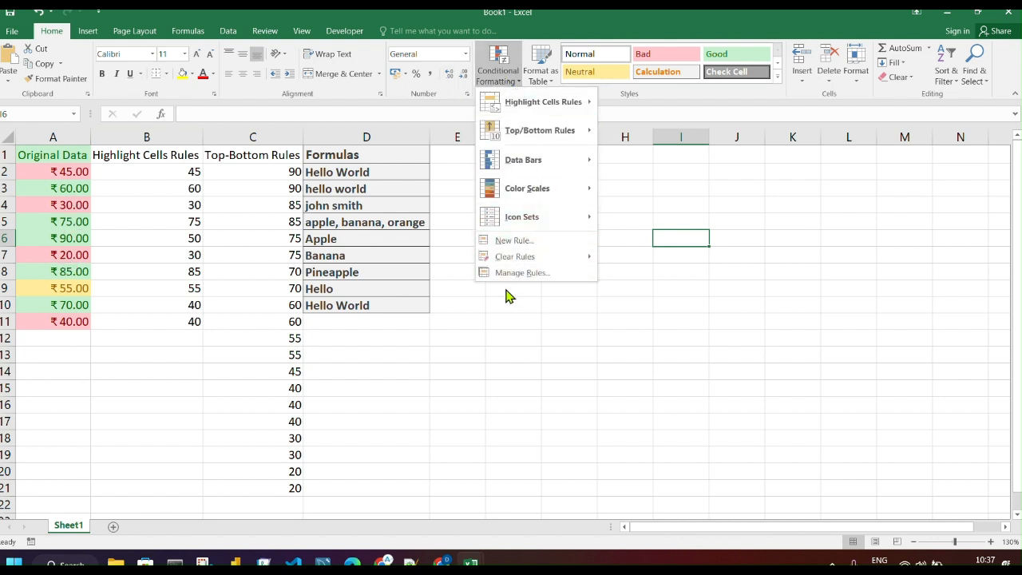
{"action": "mouse_move", "coordinate": [581, 104]}
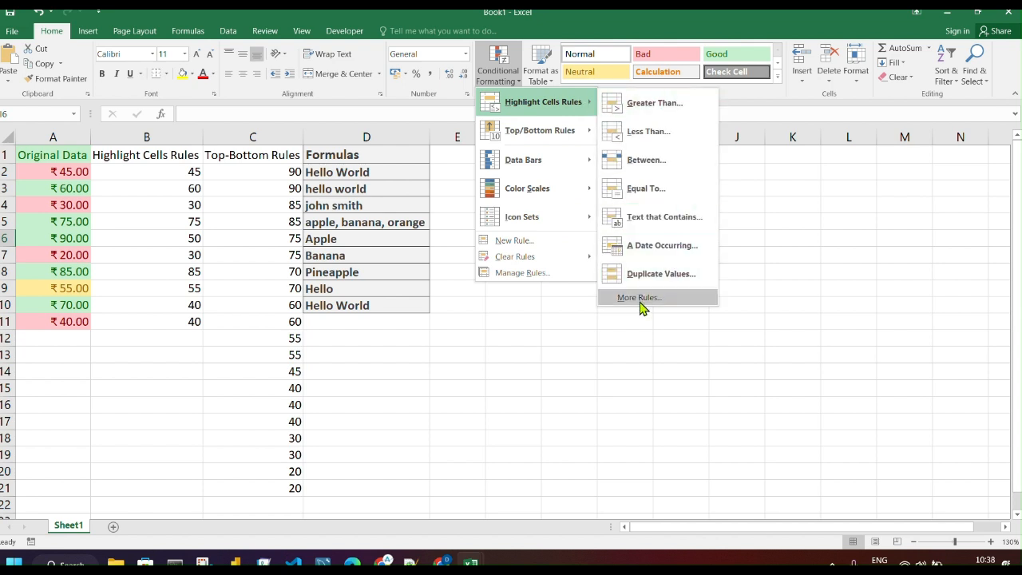
{"action": "left_click", "coordinate": [749, 192]}
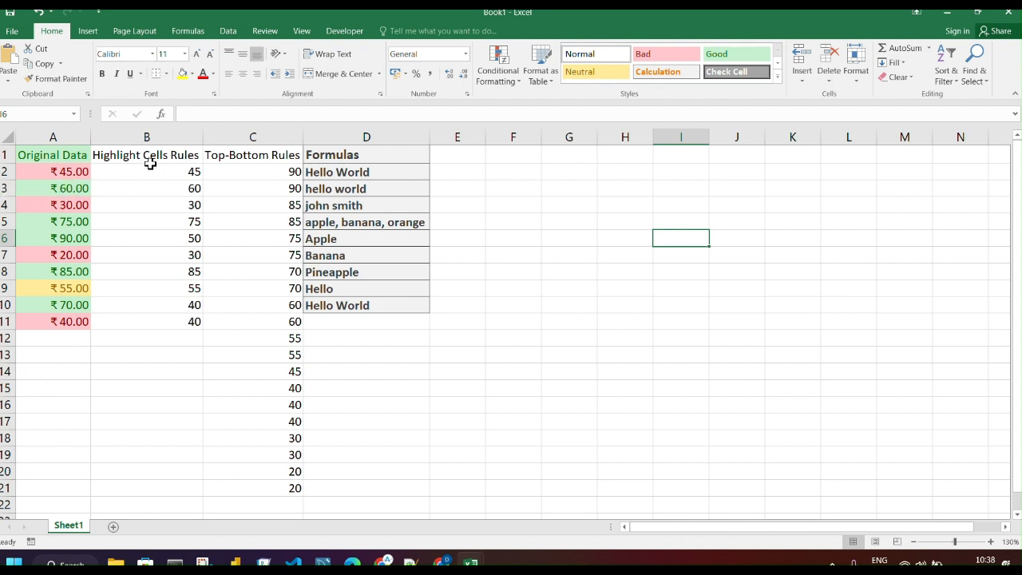
Step: Start a Between highlight rule for the Highlight Cells Rules values in B2:B11
{"action": "left_click_drag", "start_coordinate": [148, 172], "coordinate": [137, 321]}
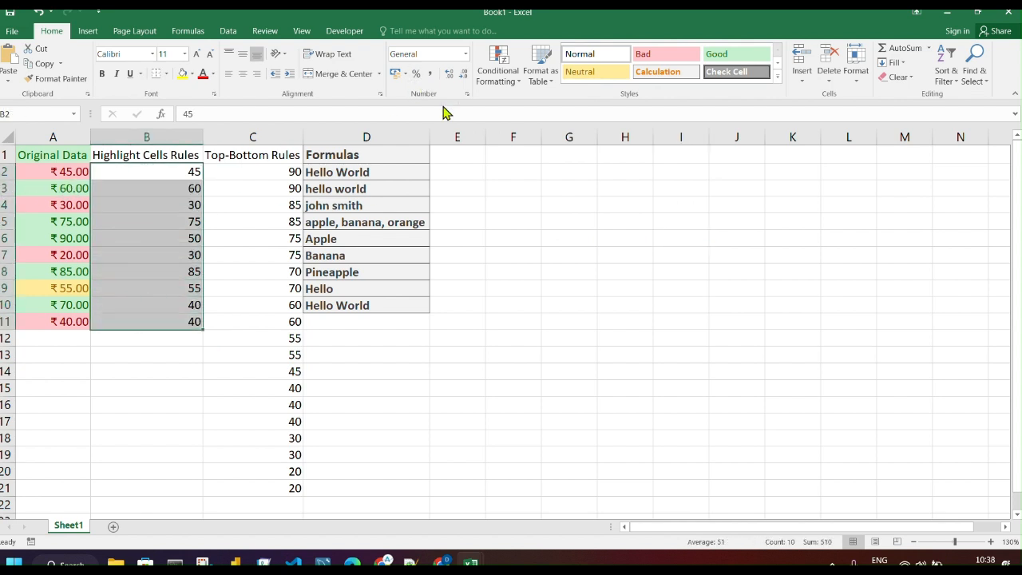
{"action": "left_click", "coordinate": [512, 77]}
{"action": "mouse_move", "coordinate": [561, 110]}
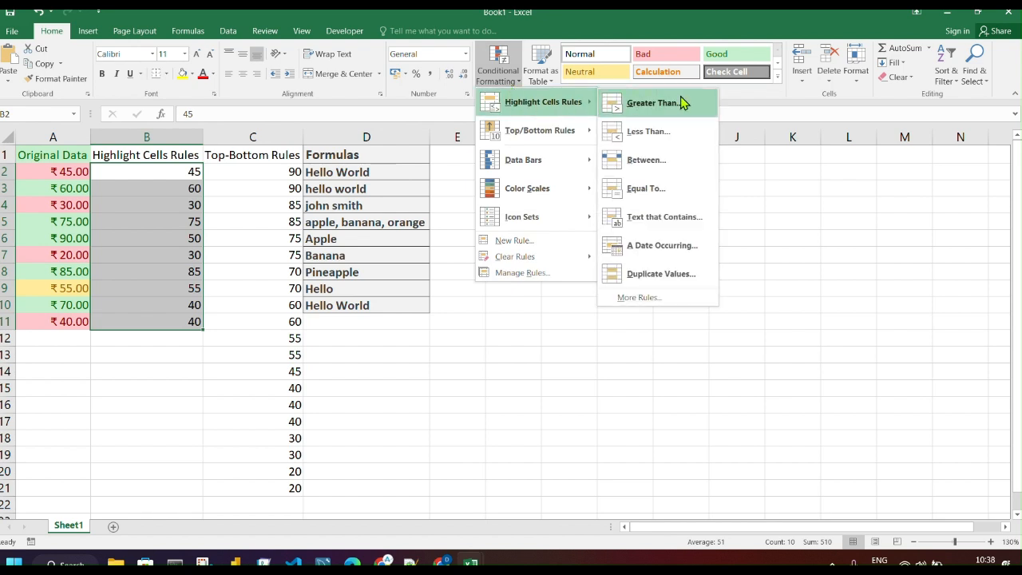
{"action": "left_click", "coordinate": [660, 161]}
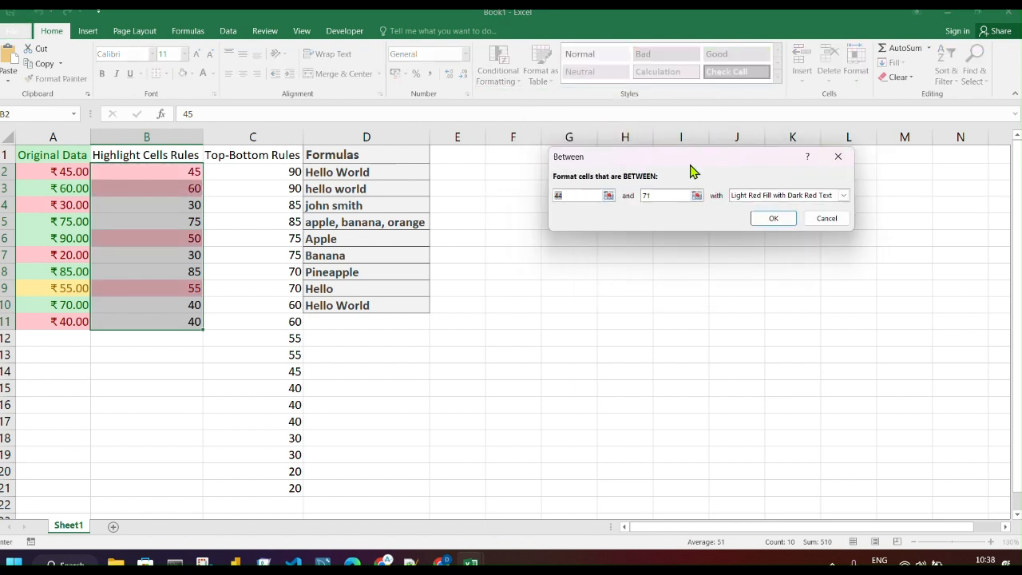
Step: Try 60 as the lower limit of the Between rule
{"action": "left_click", "coordinate": [578, 196]}
{"action": "key", "text": "BackSpace"}
{"action": "key", "text": "BackSpace"}
{"action": "type", "text": "6"}
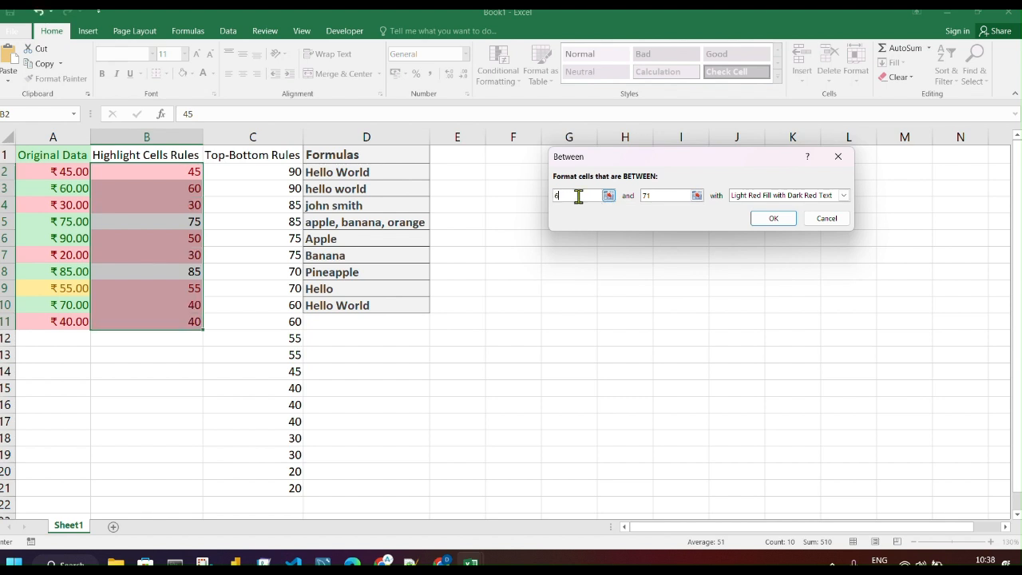
{"action": "type", "text": "0"}
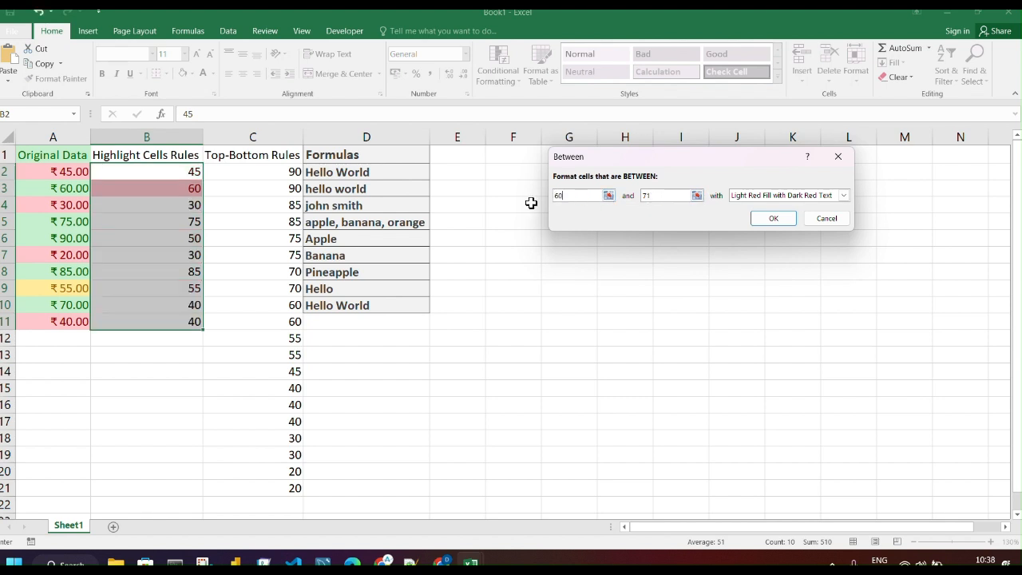
Step: Set the Between rule's lower limit to 40 and its upper limit to 80
{"action": "key", "text": "BackSpace"}
{"action": "key", "text": "BackSpace"}
{"action": "type", "text": "40"}
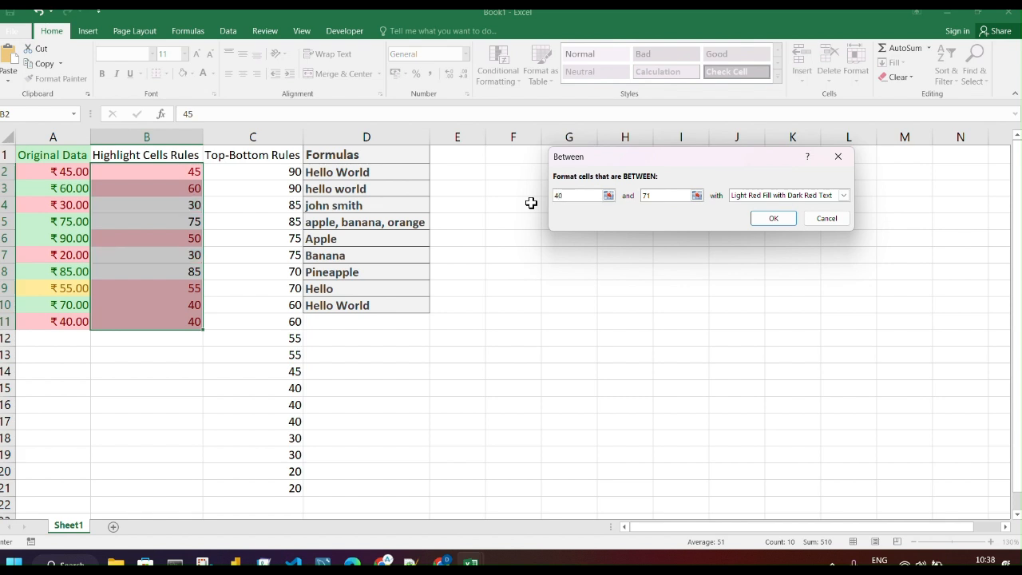
{"action": "left_click", "coordinate": [661, 195]}
{"action": "key", "text": "BackSpace"}
{"action": "key", "text": "BackSpace"}
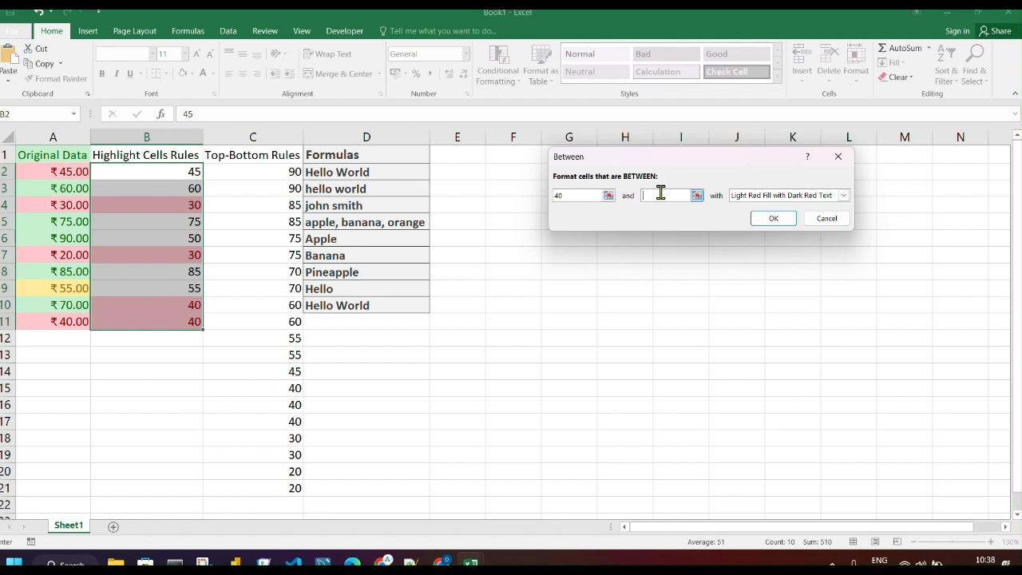
{"action": "type", "text": "80"}
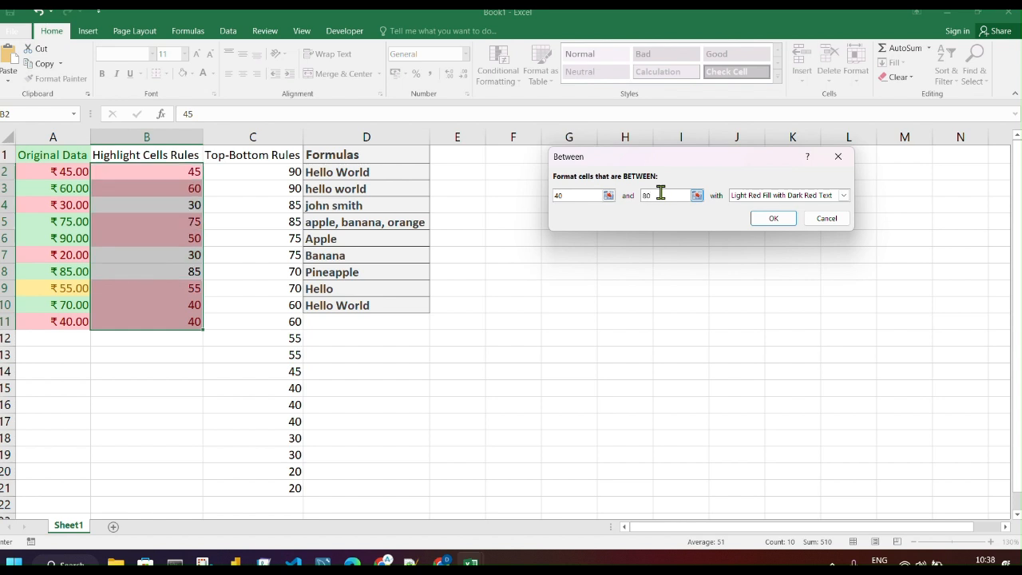
Step: Try the Red Text, Red Border and Light Red Fill formats for the Between rule
{"action": "left_click", "coordinate": [843, 196]}
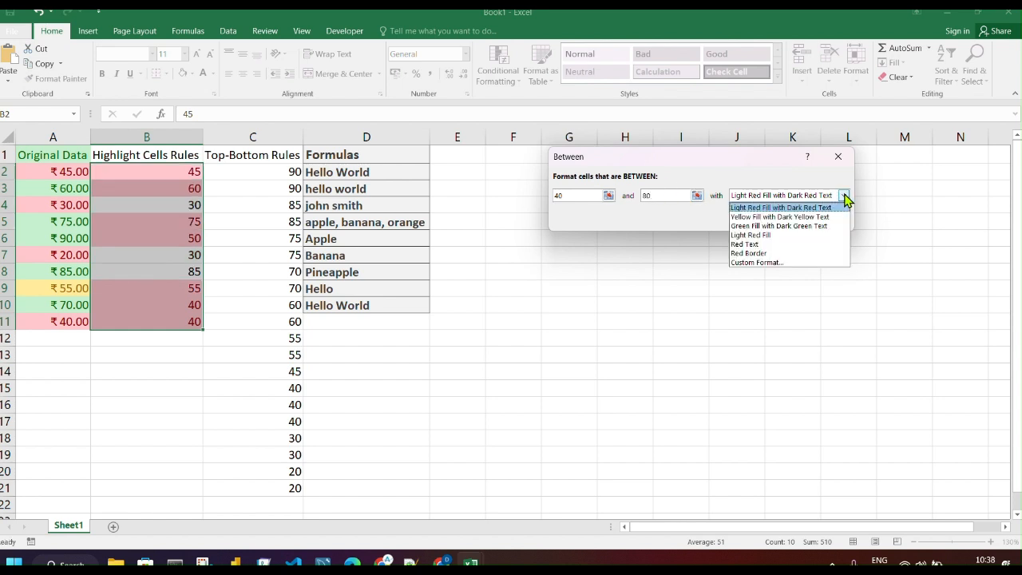
{"action": "left_click", "coordinate": [745, 244]}
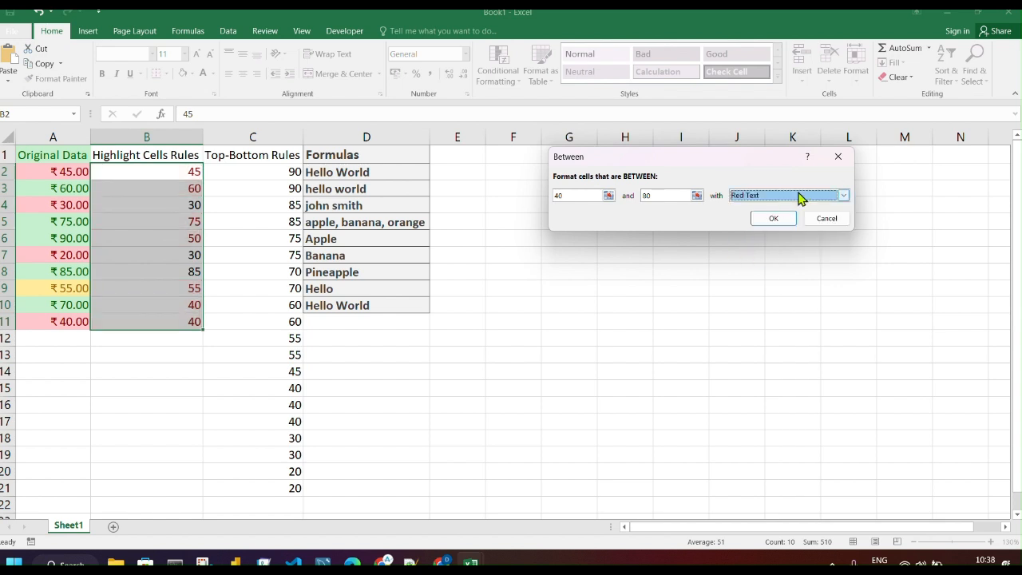
{"action": "left_click", "coordinate": [842, 196]}
{"action": "left_click", "coordinate": [763, 254]}
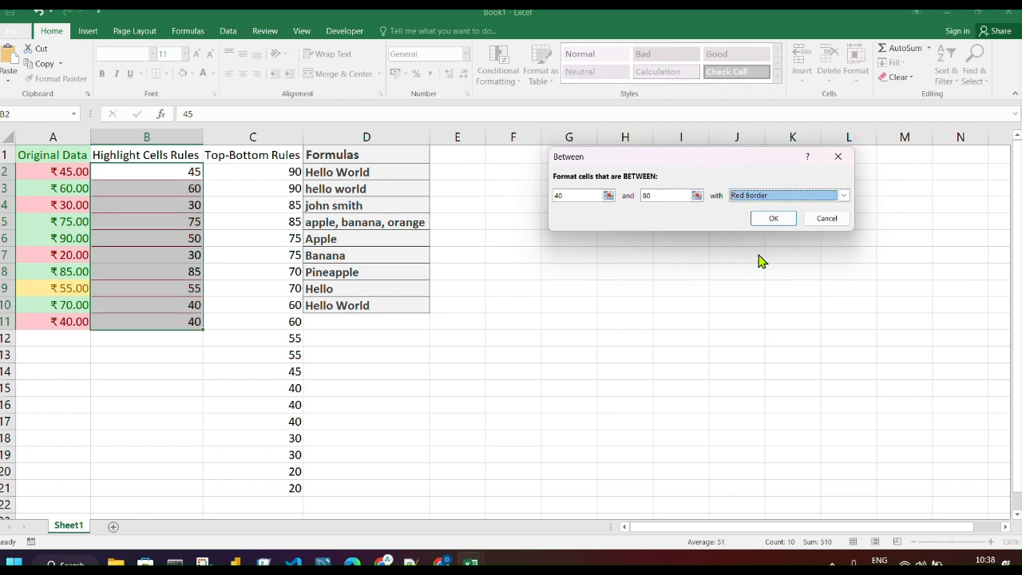
{"action": "left_click", "coordinate": [843, 196]}
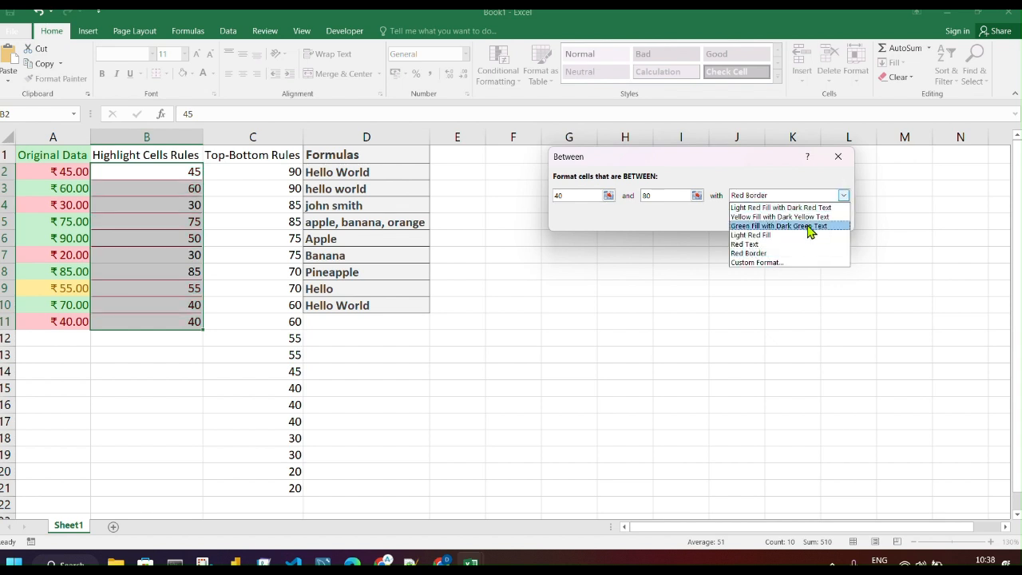
{"action": "left_click", "coordinate": [751, 236]}
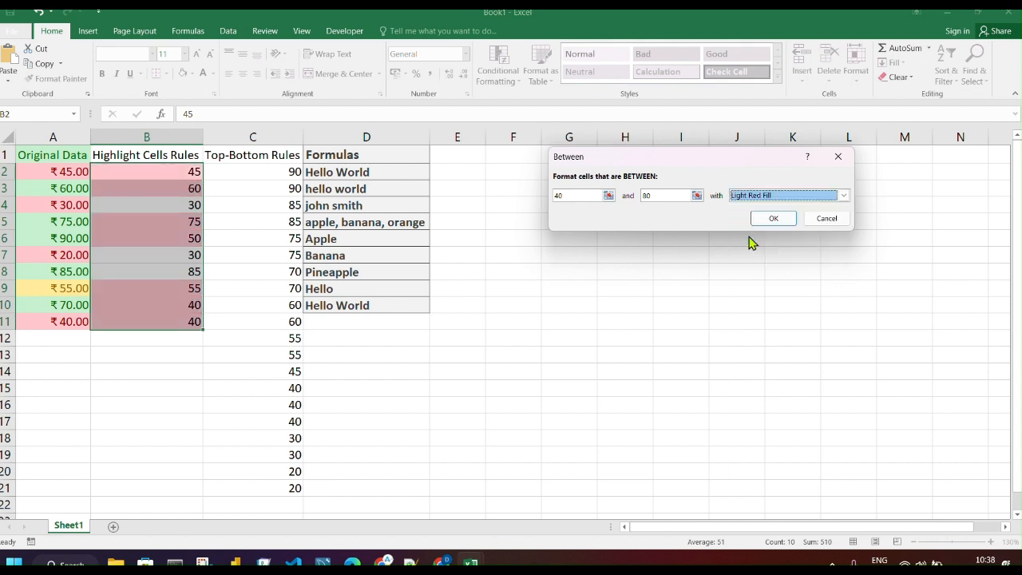
Step: Choose Green Fill with Dark Green Text for the Between rule and apply it to B2:B11
{"action": "left_click", "coordinate": [843, 196]}
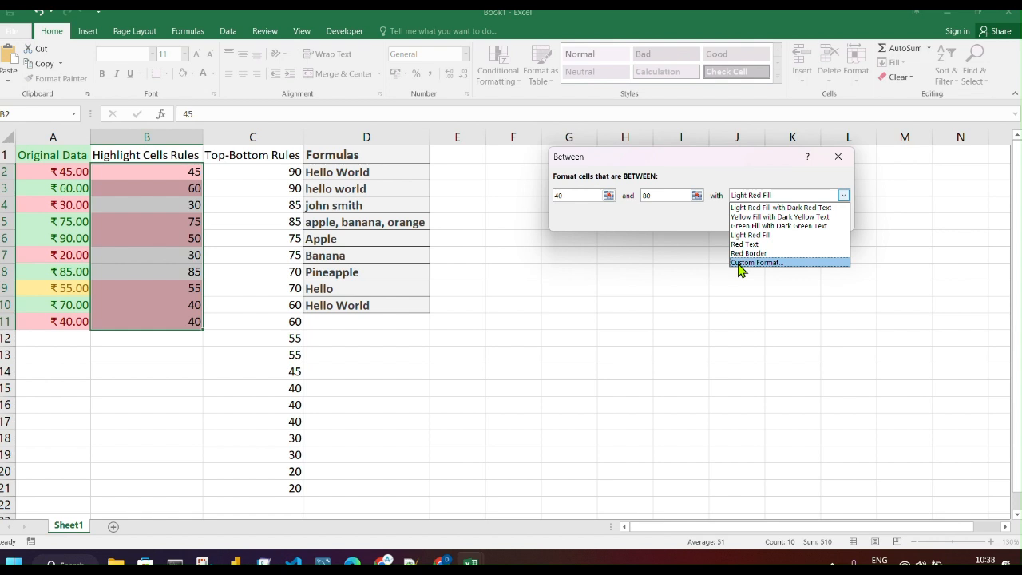
{"action": "left_click", "coordinate": [754, 226]}
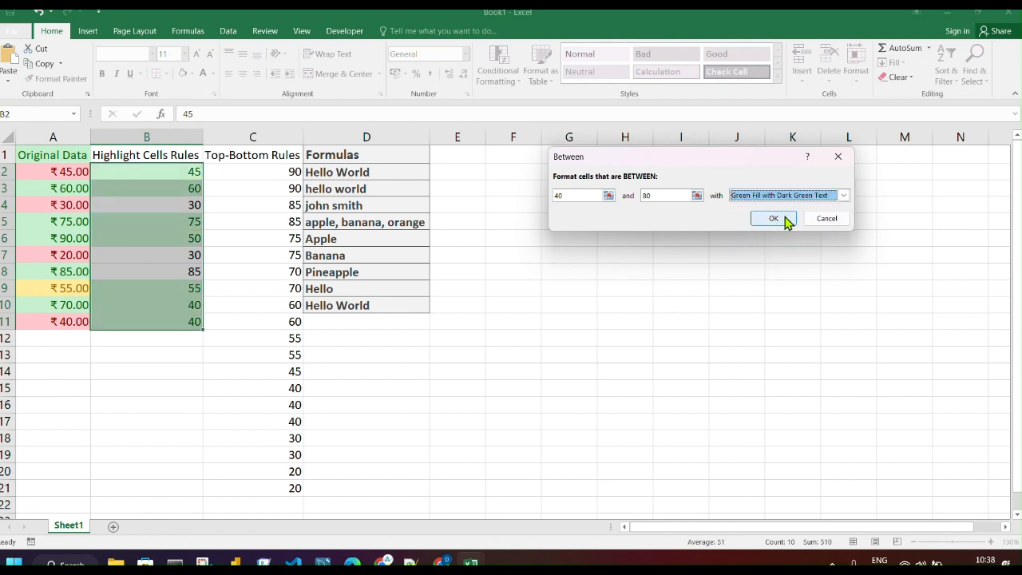
{"action": "left_click", "coordinate": [773, 218]}
{"action": "left_click", "coordinate": [689, 287]}
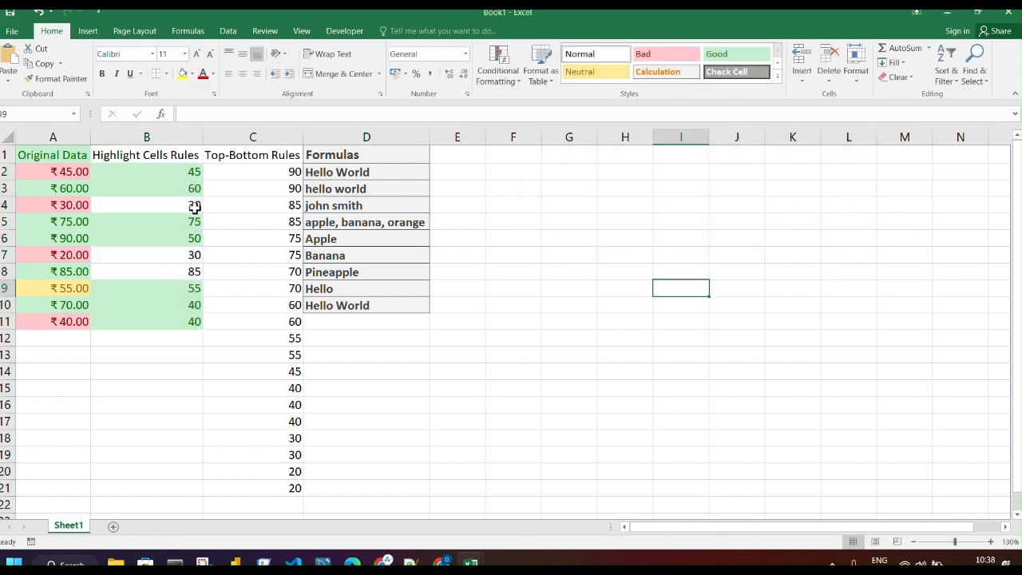
Step: Change the value in cell B4 of the Highlight Cells Rules column to 55
{"action": "left_click", "coordinate": [194, 204]}
{"action": "key", "text": "F2"}
{"action": "key", "text": "Left"}
{"action": "key", "text": "BackSpace"}
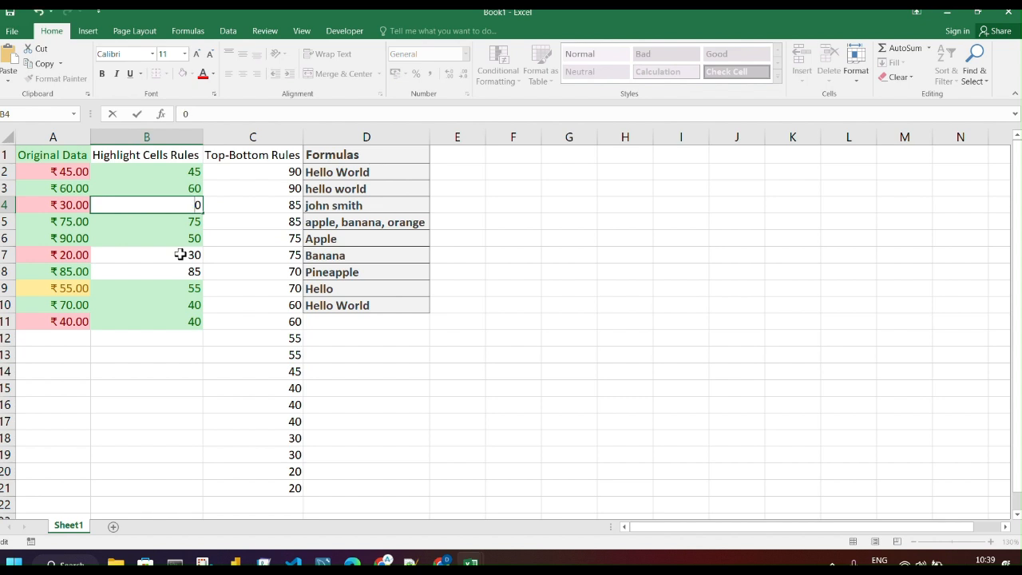
{"action": "type", "text": "55"}
{"action": "key", "text": "Delete"}
{"action": "key", "text": "Return"}
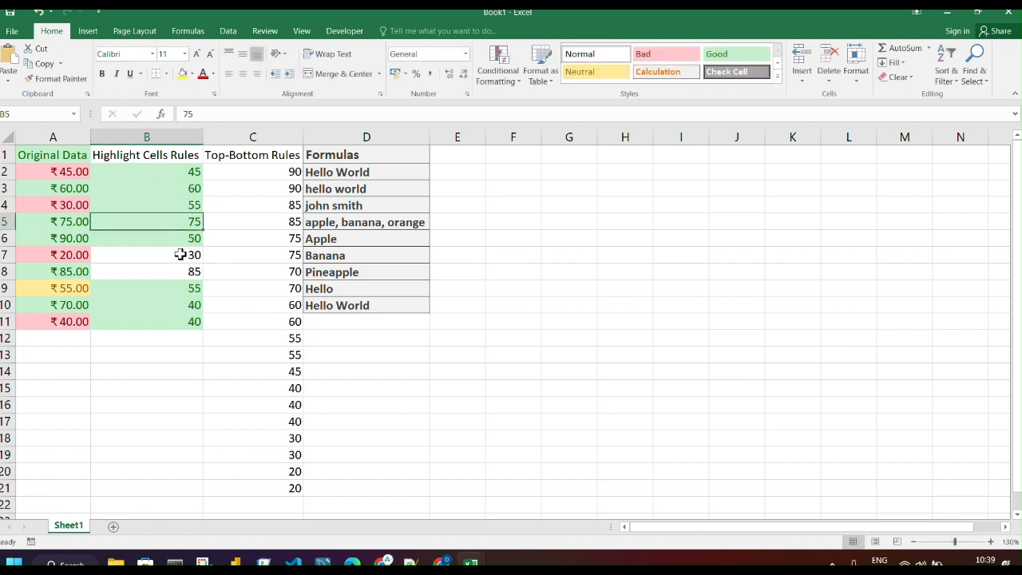
Step: Change the value in cell A6 of the Original Data column to 40
{"action": "left_click", "coordinate": [70, 236]}
{"action": "double_click", "coordinate": [71, 238]}
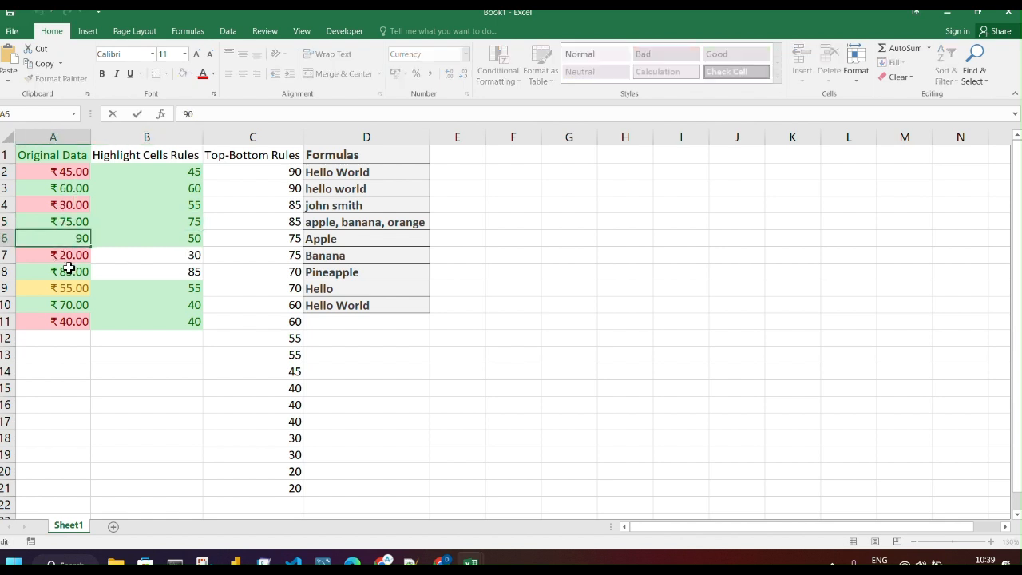
{"action": "key", "text": "Delete"}
{"action": "type", "text": "4"}
{"action": "key", "text": "Return"}
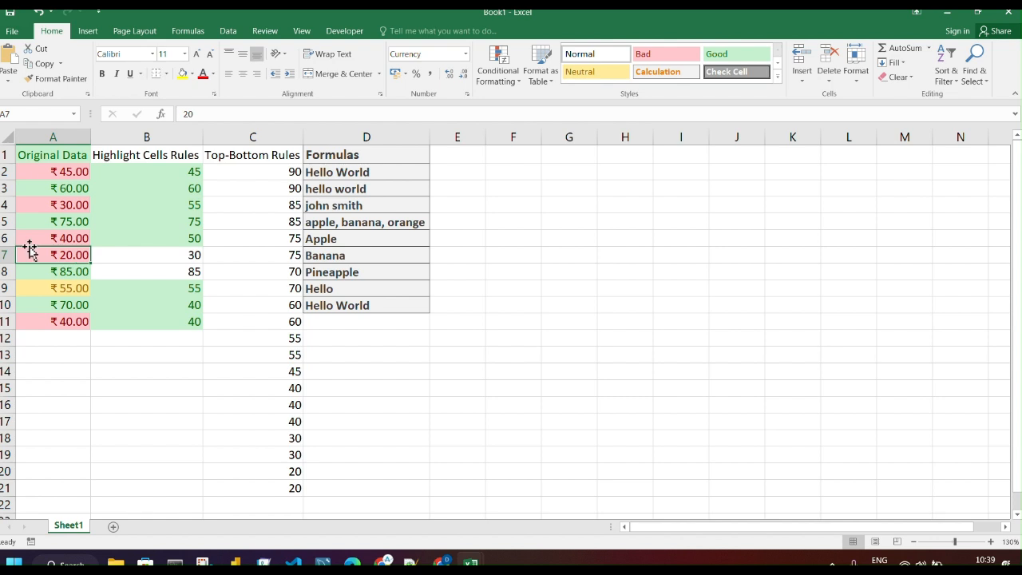
{"action": "left_click", "coordinate": [228, 279]}
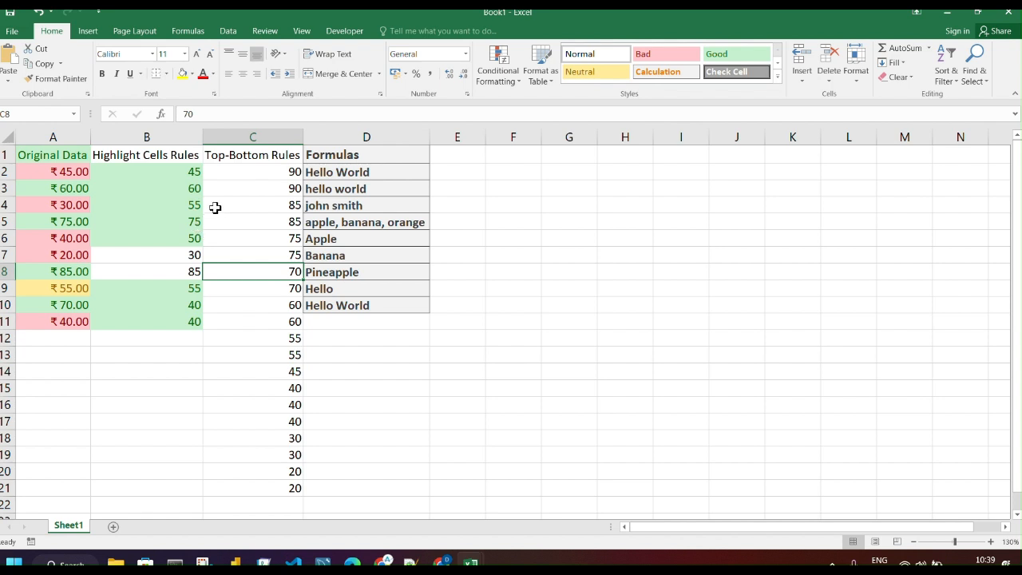
{"action": "left_click", "coordinate": [250, 193]}
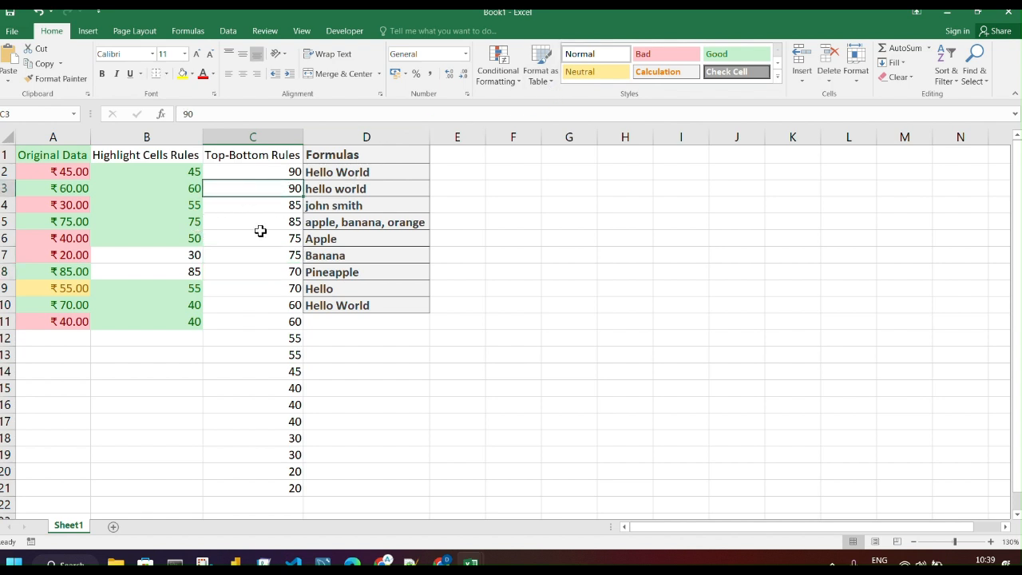
{"action": "left_click", "coordinate": [515, 81]}
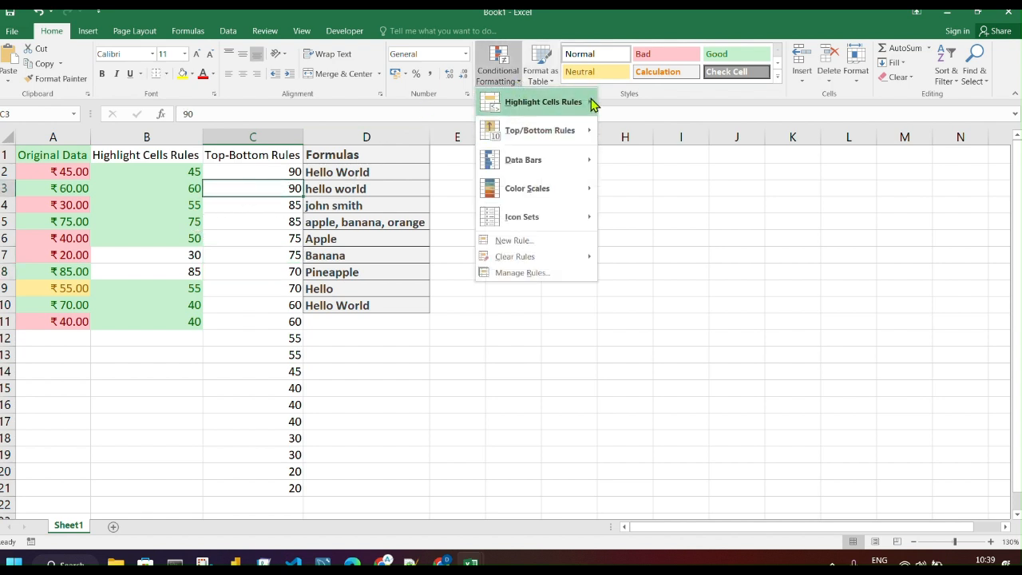
{"action": "mouse_move", "coordinate": [589, 101]}
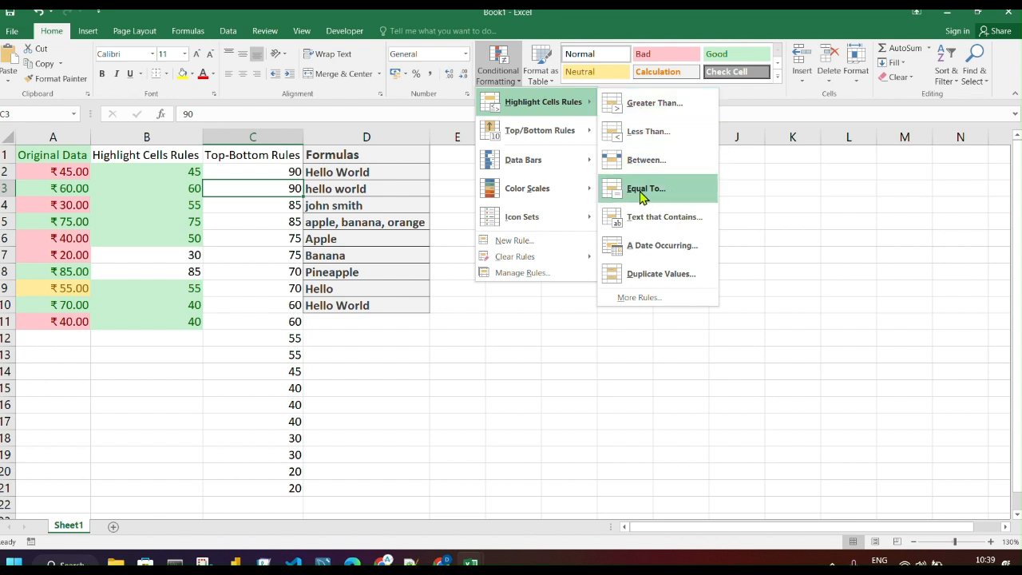
Step: Try a Text That Contains highlight rule on D2:D10 for the text W
{"action": "left_click", "coordinate": [365, 175]}
{"action": "left_click_drag", "start_coordinate": [392, 169], "coordinate": [372, 301]}
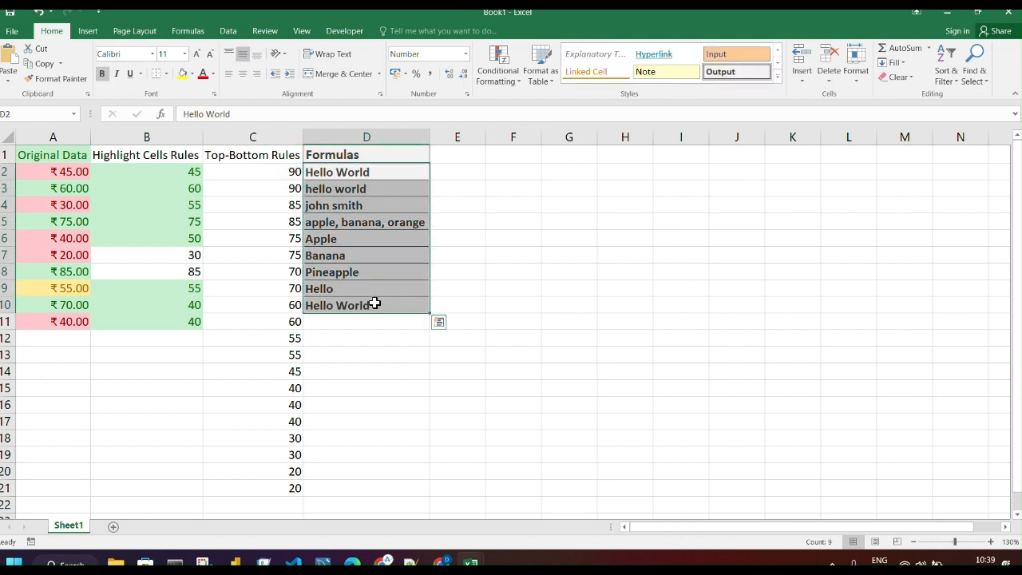
{"action": "left_click", "coordinate": [516, 86]}
{"action": "mouse_move", "coordinate": [547, 103]}
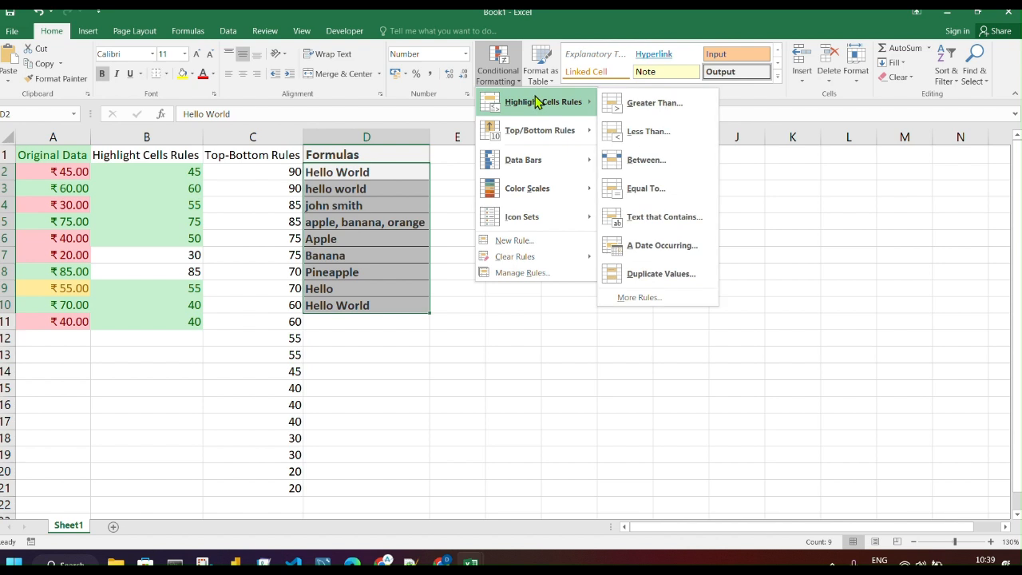
{"action": "left_click", "coordinate": [659, 217]}
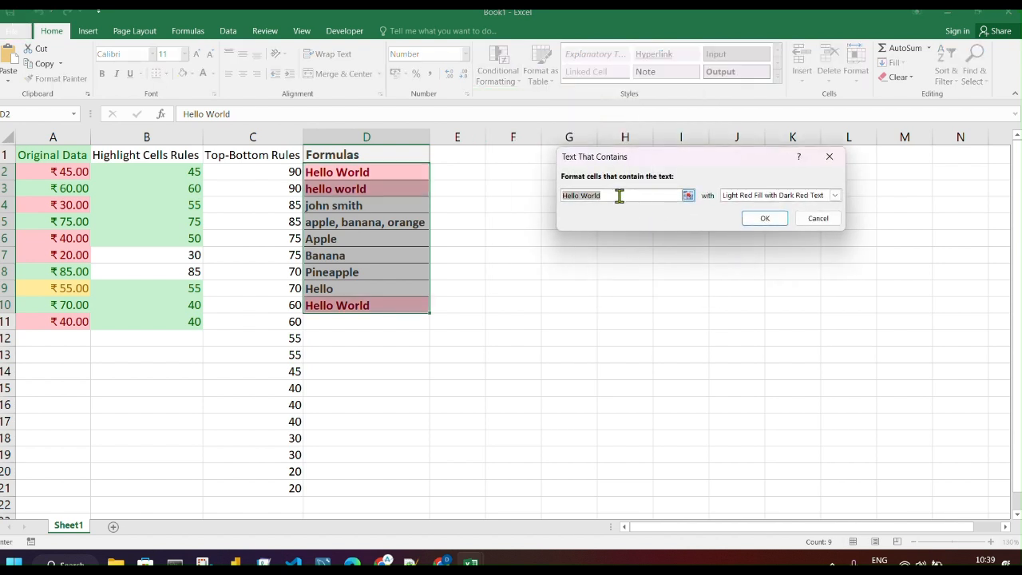
{"action": "left_click", "coordinate": [619, 195]}
{"action": "key", "text": "BackSpace"}
{"action": "key", "text": "BackSpace"}
{"action": "key", "text": "BackSpace"}
{"action": "key", "text": "BackSpace"}
{"action": "key", "text": "BackSpace"}
{"action": "key", "text": "BackSpace"}
{"action": "key", "text": "BackSpace"}
{"action": "key", "text": "BackSpace"}
{"action": "key", "text": "BackSpace"}
{"action": "key", "text": "BackSpace"}
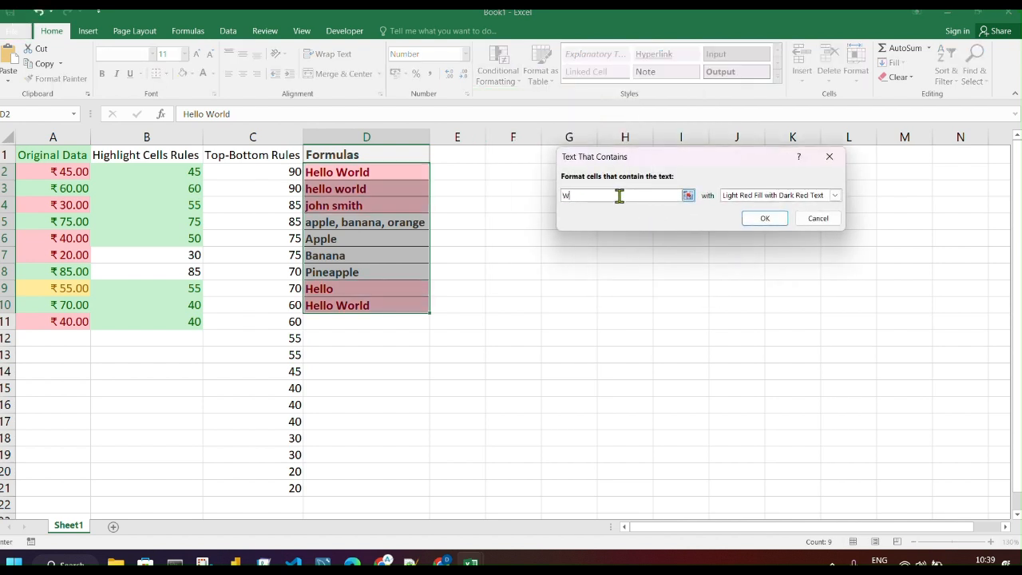
{"action": "type", "text": "W"}
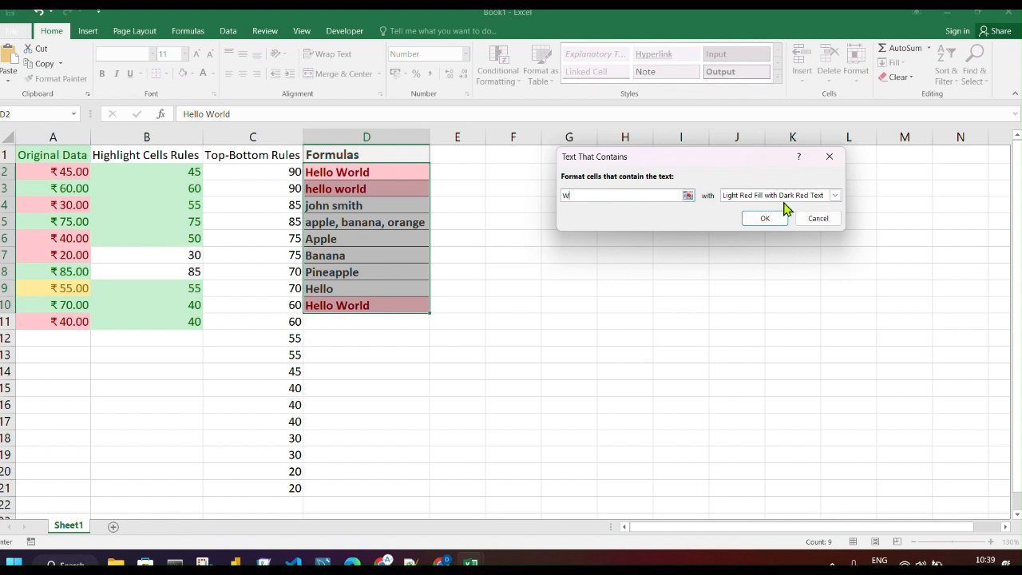
Step: Apply the W rule to D2:D10 with Light Red Fill with Dark Red Text, and undo it
{"action": "left_click", "coordinate": [835, 197]}
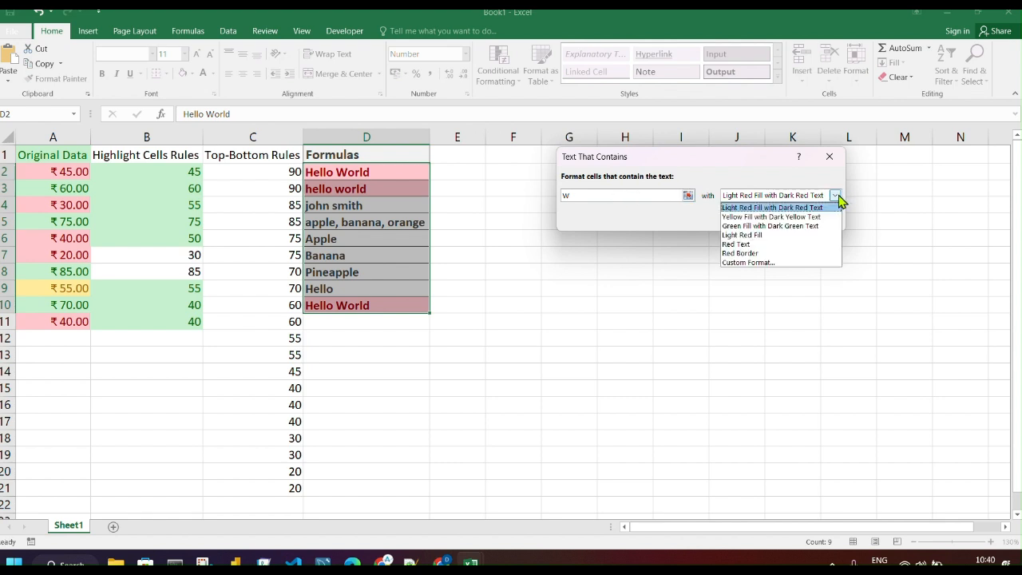
{"action": "left_click", "coordinate": [771, 208]}
{"action": "left_click", "coordinate": [767, 221]}
{"action": "left_click", "coordinate": [739, 261]}
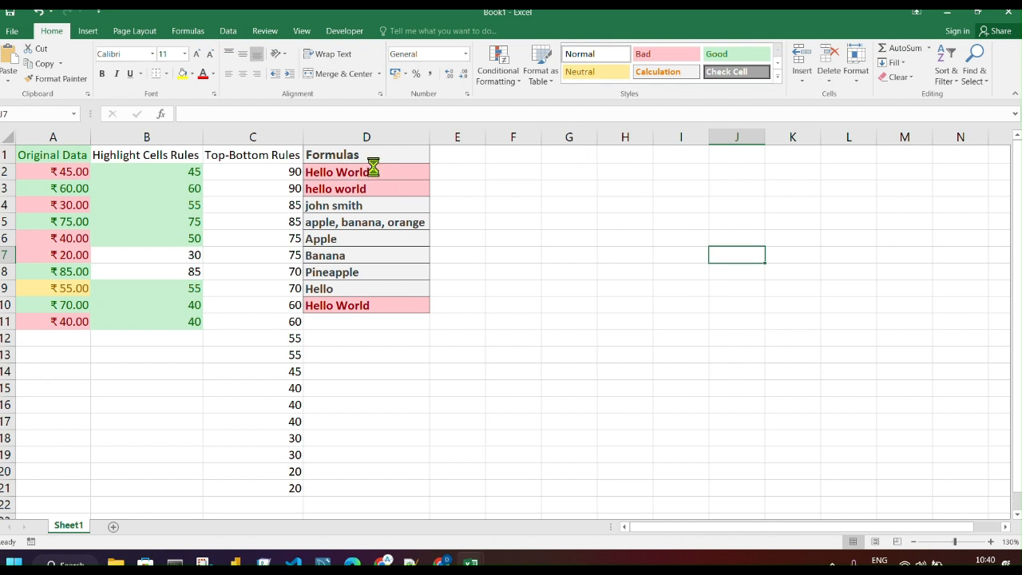
{"action": "key", "text": "ctrl+z"}
Step: Try a Text That Contains highlight rule on D2:D10 for the text E
{"action": "left_click", "coordinate": [515, 85]}
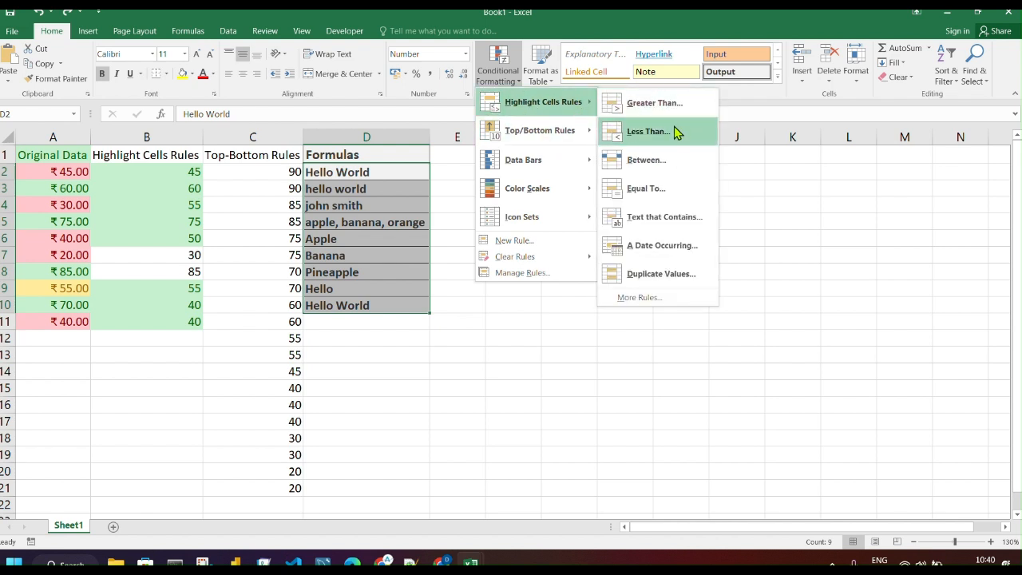
{"action": "left_click", "coordinate": [655, 216]}
{"action": "left_click", "coordinate": [618, 194]}
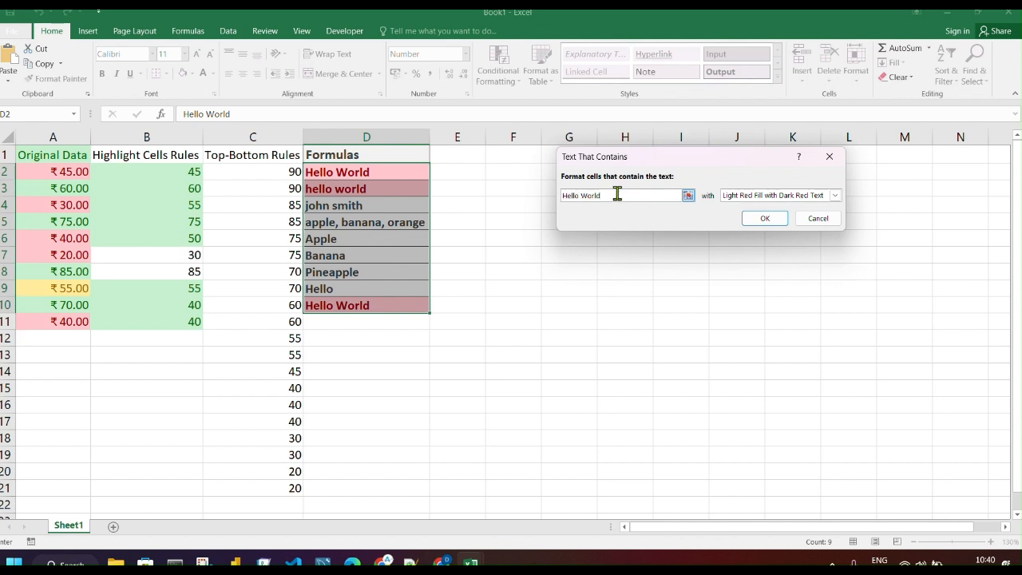
{"action": "key", "text": "BackSpace"}
{"action": "key", "text": "BackSpace"}
{"action": "key", "text": "BackSpace"}
{"action": "key", "text": "BackSpace"}
{"action": "key", "text": "BackSpace"}
{"action": "key", "text": "BackSpace"}
{"action": "key", "text": "BackSpace"}
{"action": "key", "text": "BackSpace"}
{"action": "key", "text": "BackSpace"}
{"action": "key", "text": "BackSpace"}
{"action": "key", "text": "BackSpace"}
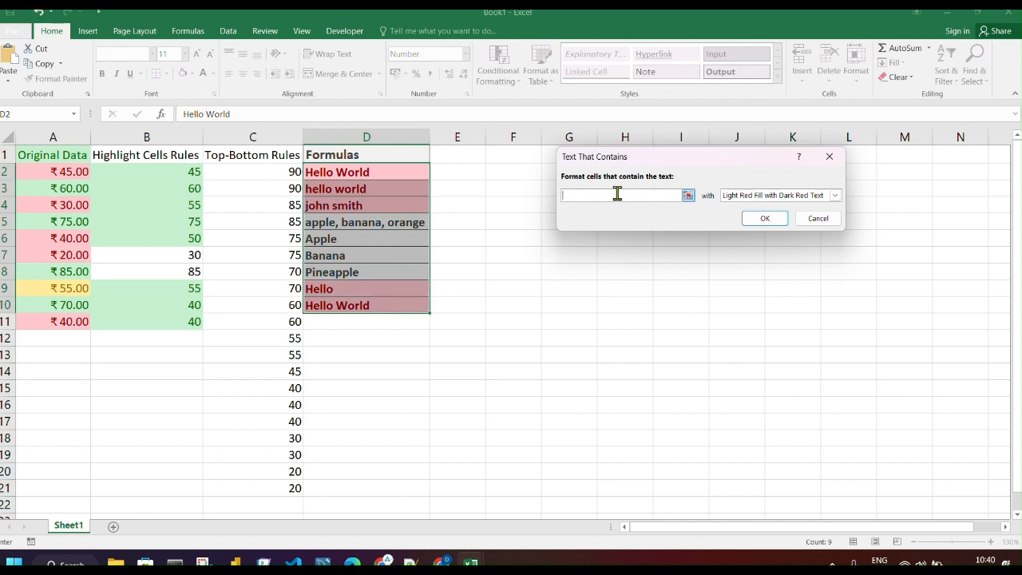
{"action": "type", "text": "E"}
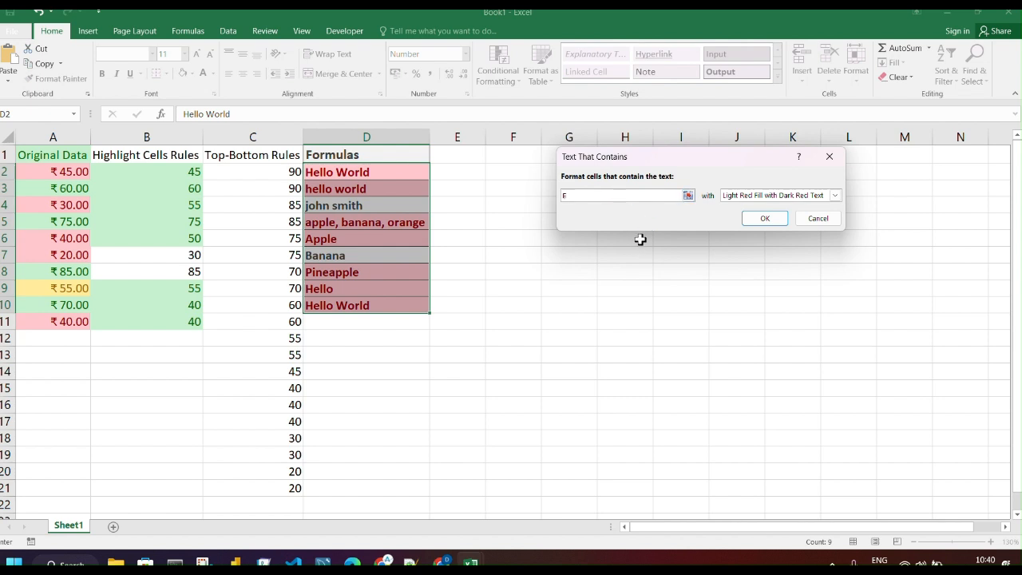
Step: Try EE, ll and o as the text of the Text That Contains rule, and cancel the rule
{"action": "type", "text": "E"}
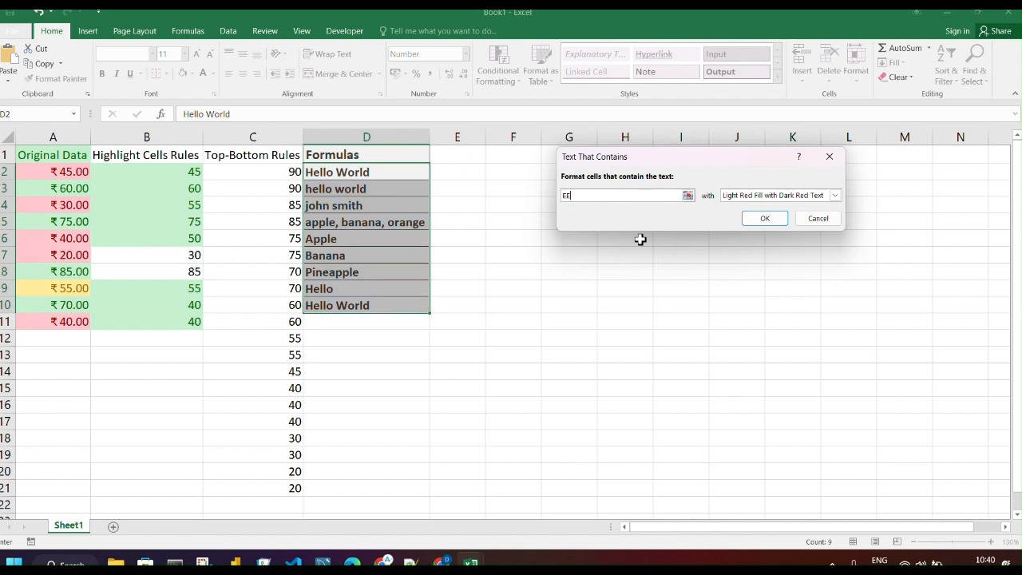
{"action": "key", "text": "BackSpace"}
{"action": "key", "text": "BackSpace"}
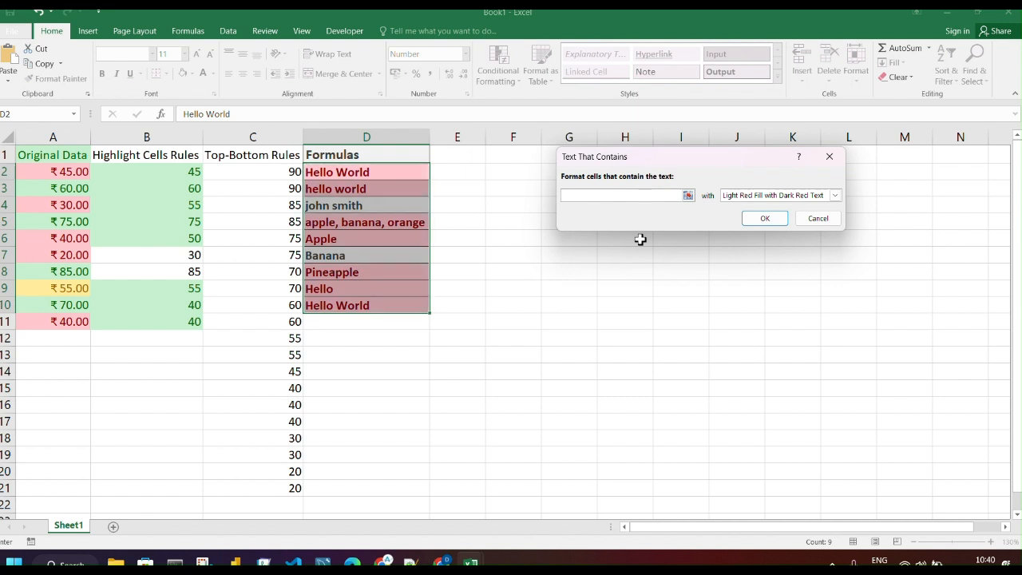
{"action": "type", "text": "ll"}
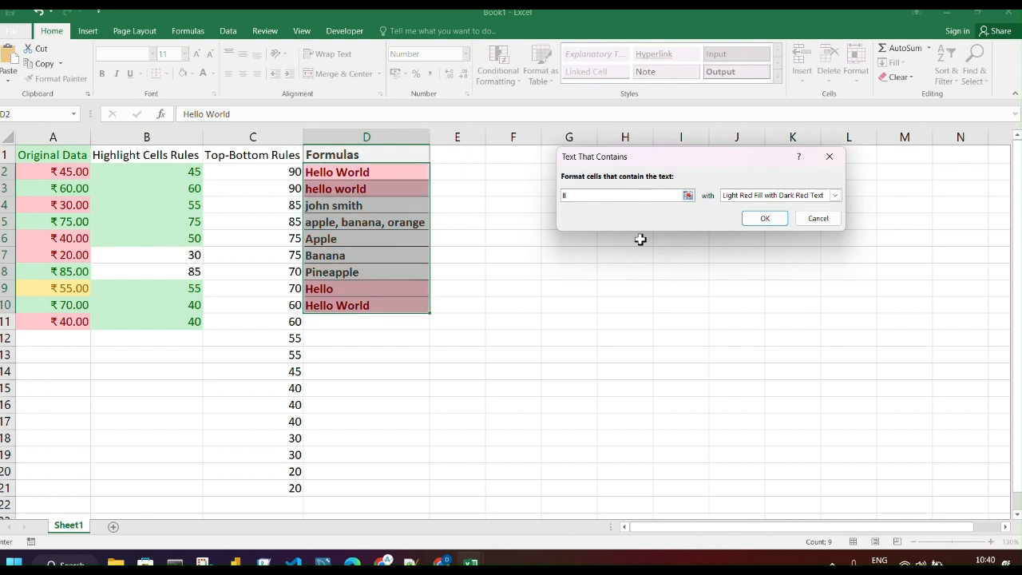
{"action": "key", "text": "BackSpace"}
{"action": "key", "text": "BackSpace"}
{"action": "type", "text": "o"}
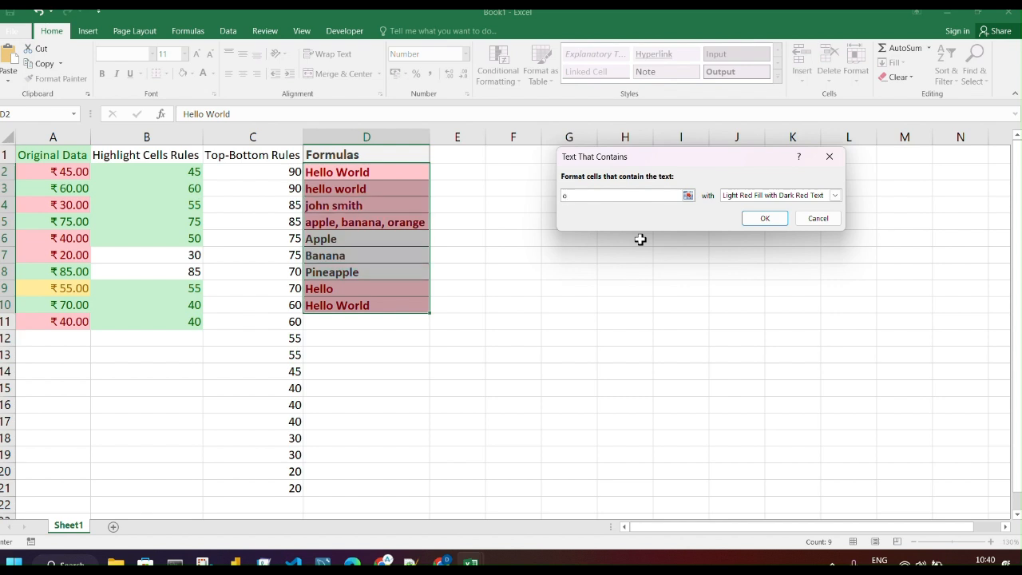
{"action": "type", "text": "ll"}
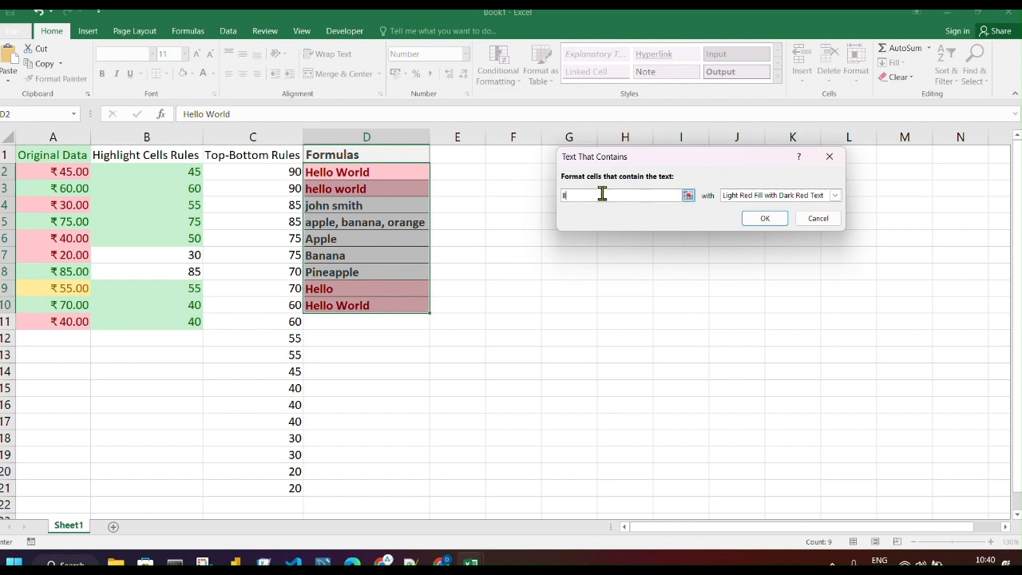
{"action": "left_click", "coordinate": [818, 218]}
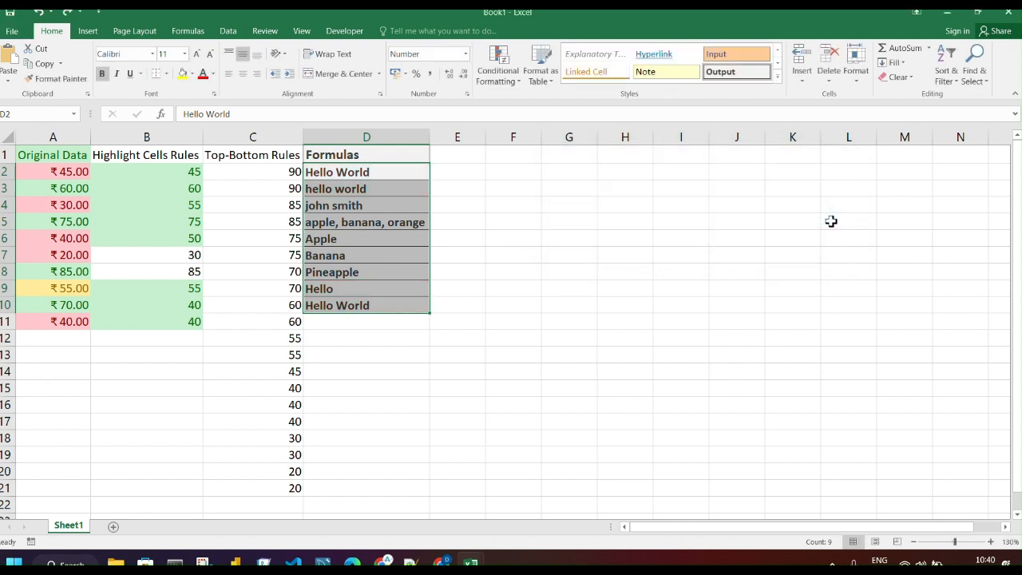
Step: Copy the word World in cell D2 and paste it at the end of the cell's text
{"action": "double_click", "coordinate": [365, 172]}
{"action": "left_click_drag", "start_coordinate": [382, 173], "coordinate": [336, 172]}
{"action": "key", "text": "ctrl+c"}
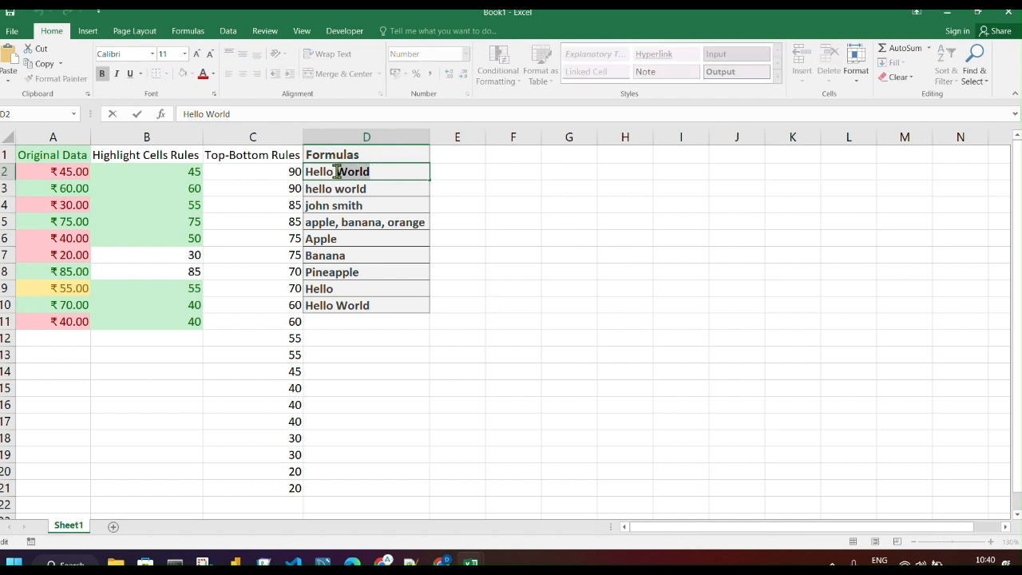
{"action": "left_click", "coordinate": [372, 172]}
{"action": "key", "text": "ctrl+v"}
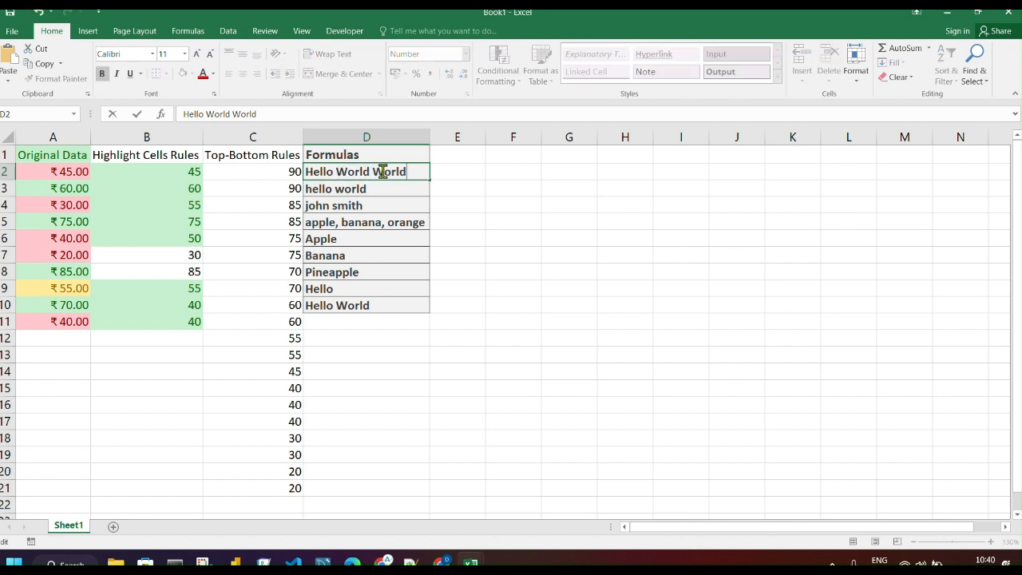
{"action": "left_click", "coordinate": [552, 190]}
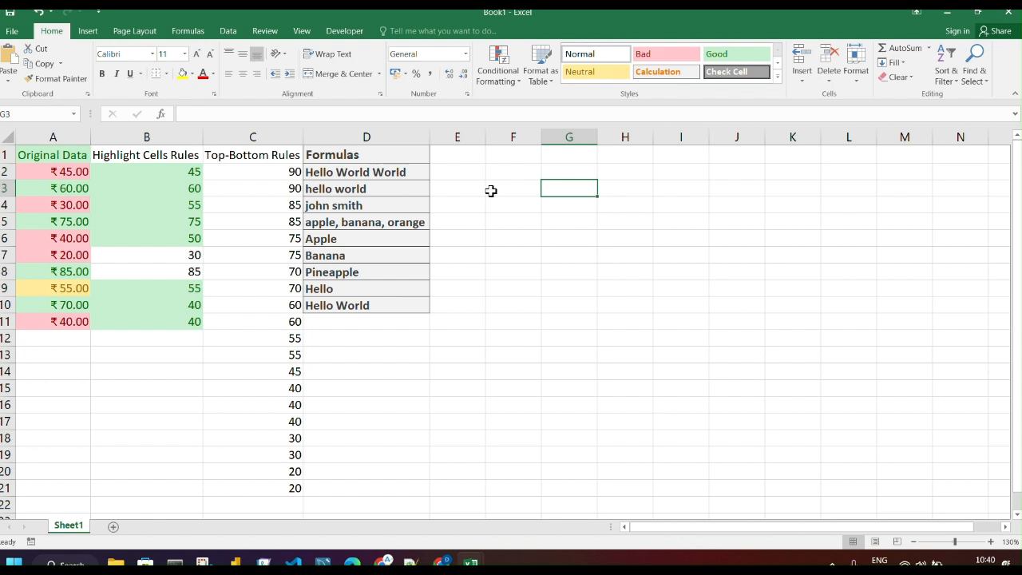
Step: Remove the word Hello from cell D2 so that it reads World World
{"action": "double_click", "coordinate": [329, 172]}
{"action": "key", "text": "BackSpace"}
{"action": "key", "text": "BackSpace"}
{"action": "key", "text": "BackSpace"}
{"action": "key", "text": "BackSpace"}
{"action": "key", "text": "BackSpace"}
{"action": "key", "text": "BackSpace"}
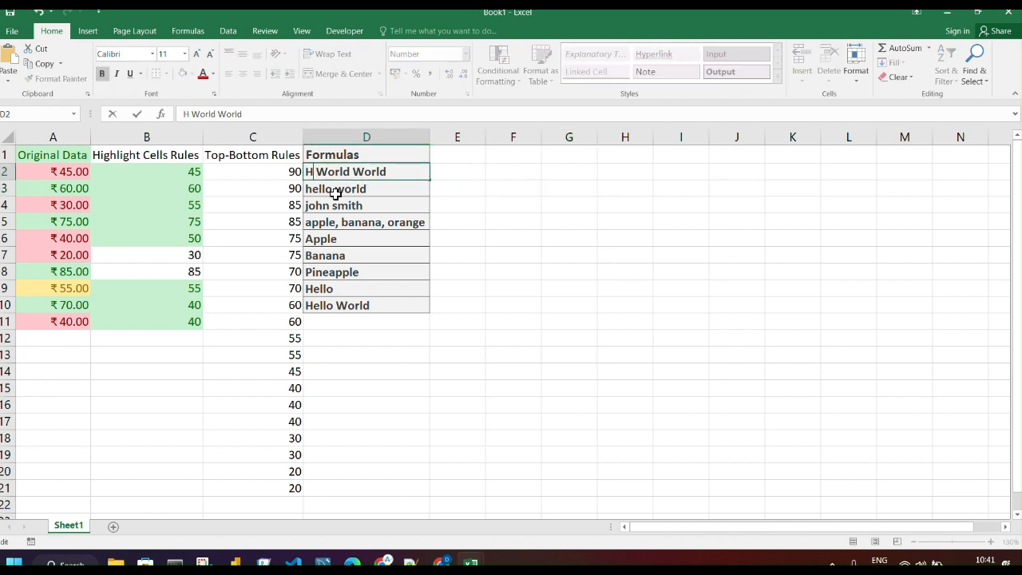
{"action": "left_click", "coordinate": [519, 189]}
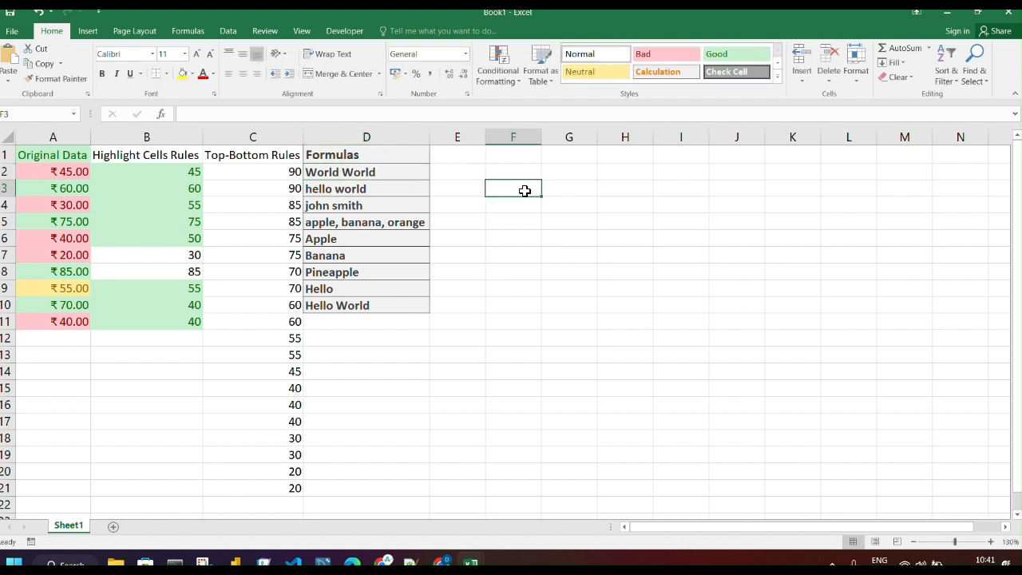
Step: Highlight the cells in D2:D10 whose text contains ll, using Light Red Fill with Dark Red Text
{"action": "left_click_drag", "start_coordinate": [370, 171], "coordinate": [352, 307]}
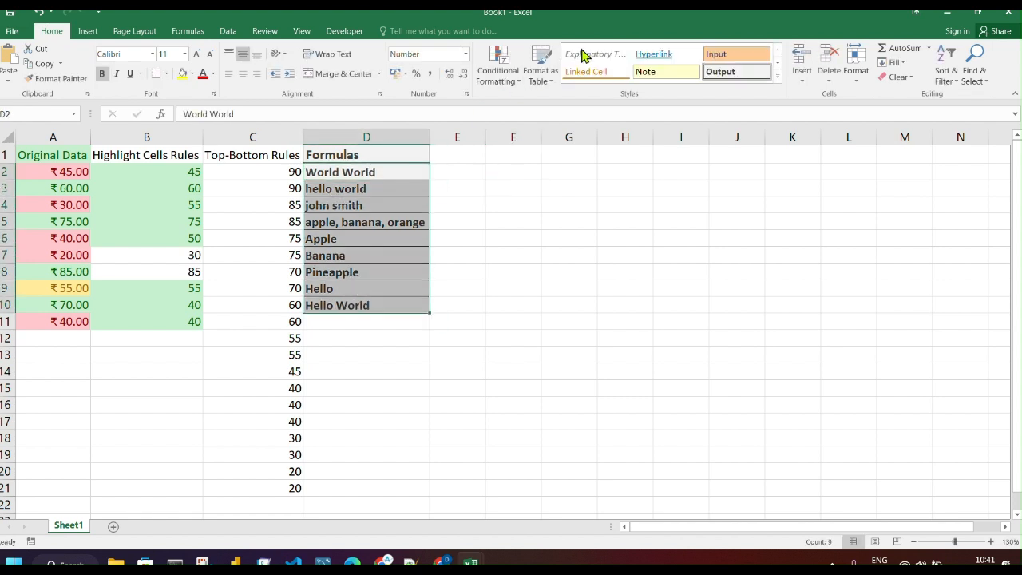
{"action": "left_click", "coordinate": [503, 76]}
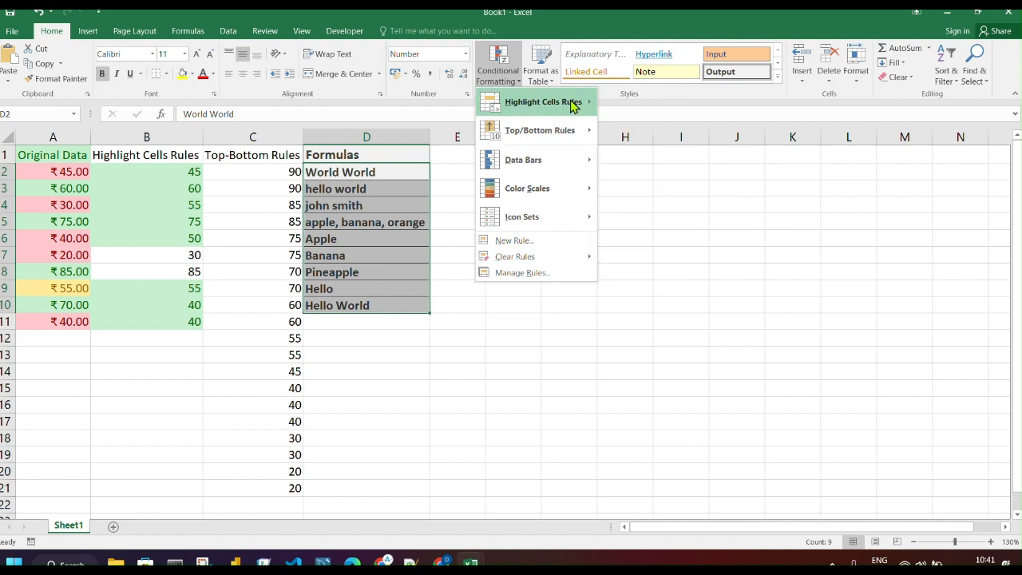
{"action": "mouse_move", "coordinate": [541, 102]}
{"action": "left_click", "coordinate": [660, 218]}
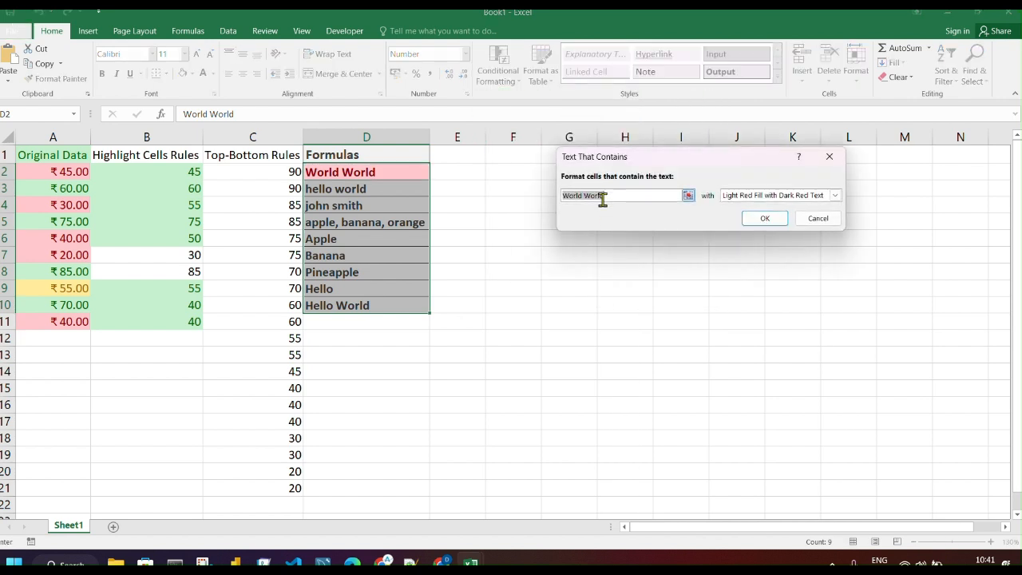
{"action": "left_click", "coordinate": [610, 195]}
{"action": "key", "text": "BackSpace"}
{"action": "key", "text": "BackSpace"}
{"action": "key", "text": "BackSpace"}
{"action": "key", "text": "BackSpace"}
{"action": "key", "text": "BackSpace"}
{"action": "key", "text": "BackSpace"}
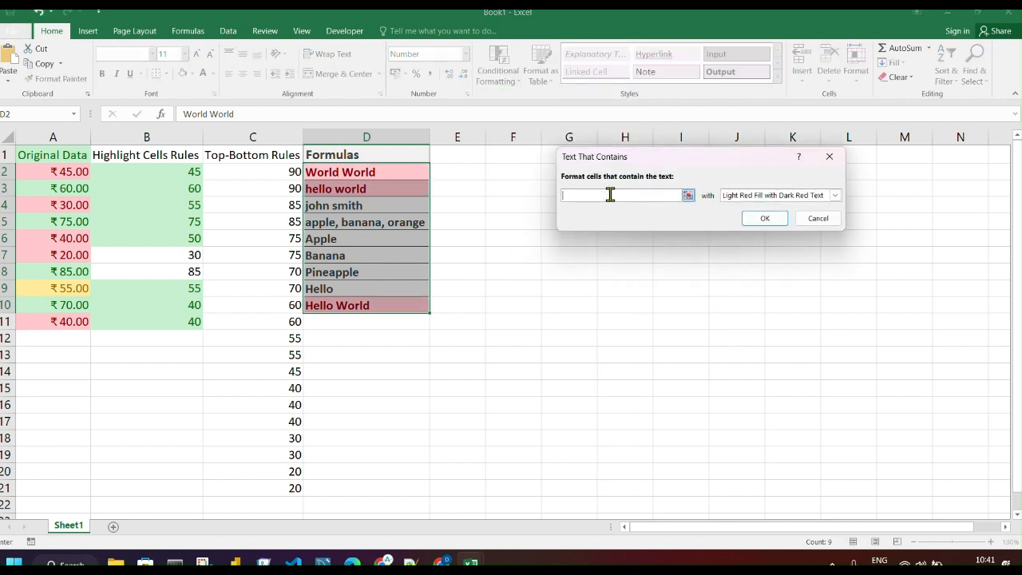
{"action": "type", "text": "ll"}
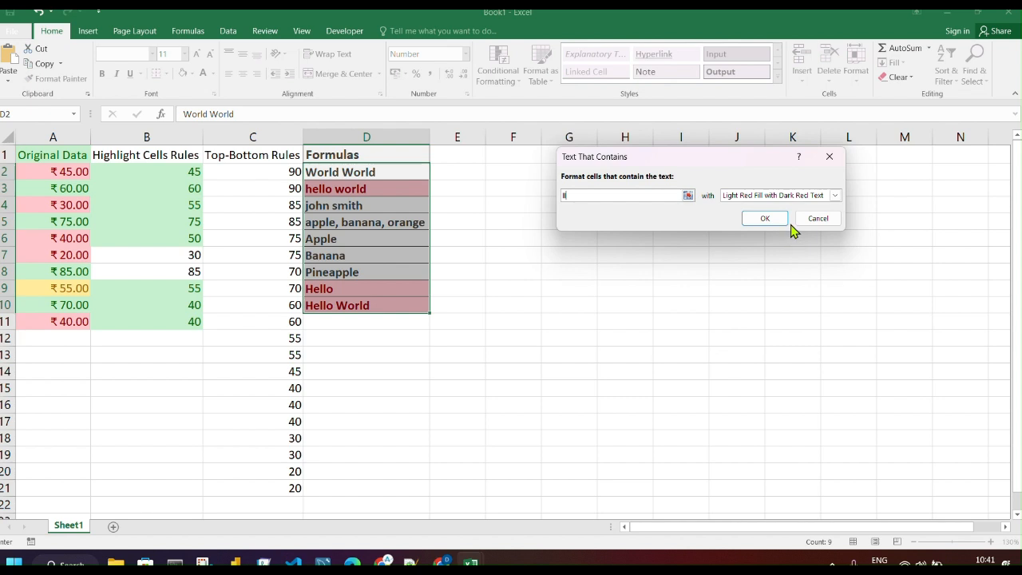
{"action": "left_click", "coordinate": [755, 217]}
{"action": "left_click", "coordinate": [528, 238]}
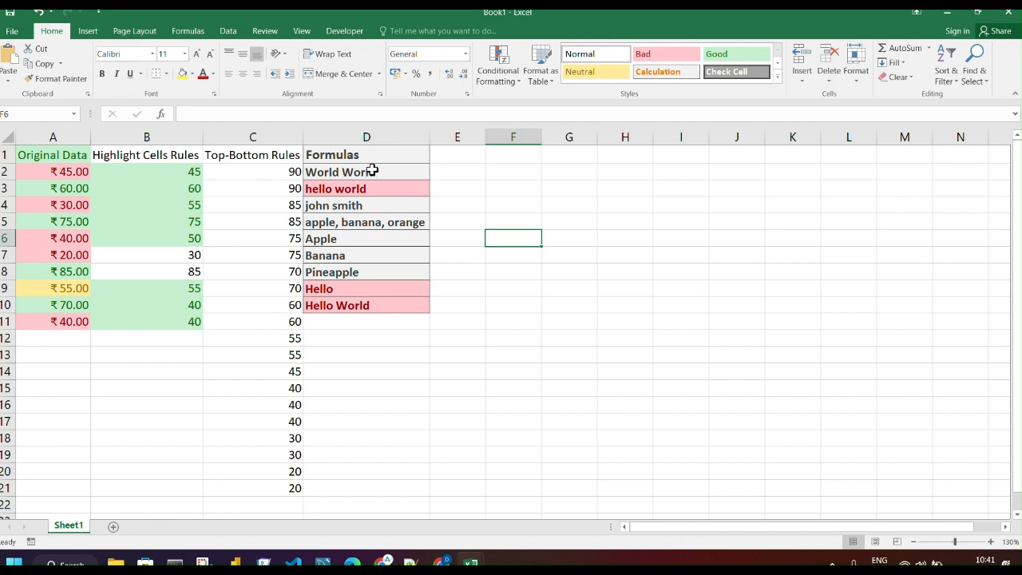
Step: Try a Greater Than highlight rule on D2:D10 with the value hello, and cancel the rule
{"action": "left_click_drag", "start_coordinate": [372, 170], "coordinate": [353, 304]}
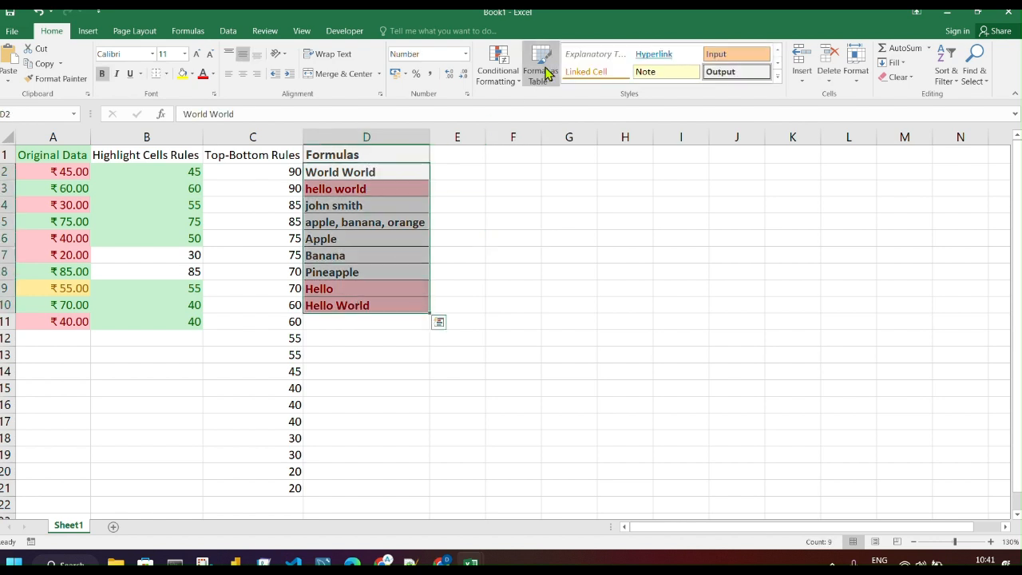
{"action": "left_click", "coordinate": [518, 80]}
{"action": "mouse_move", "coordinate": [517, 99]}
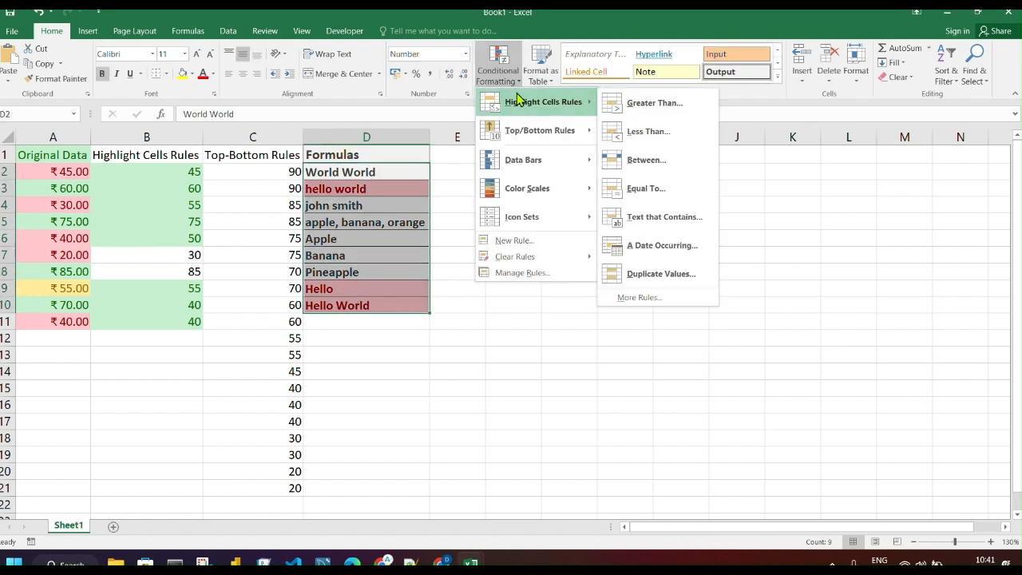
{"action": "left_click", "coordinate": [626, 103]}
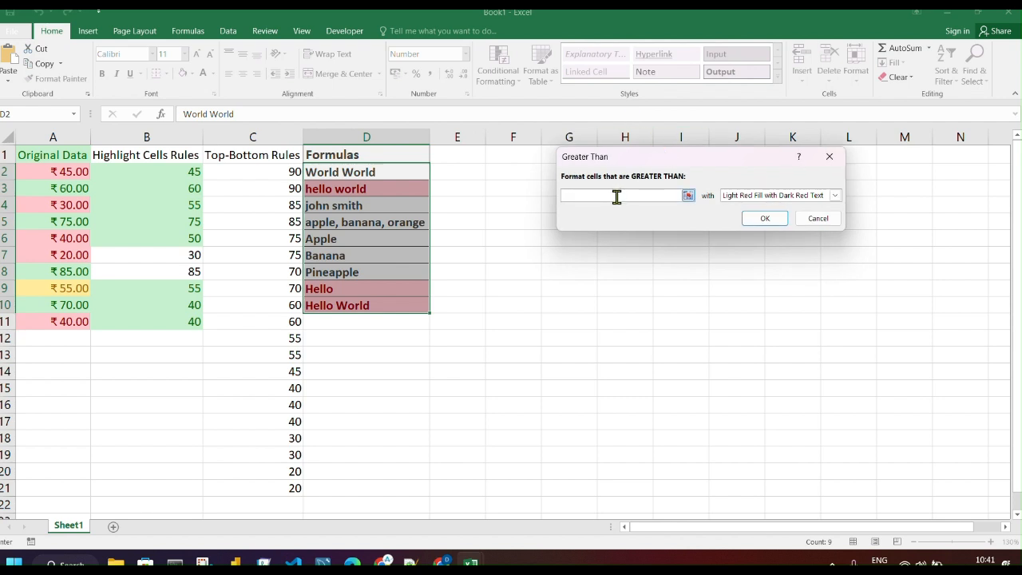
{"action": "type", "text": "h"}
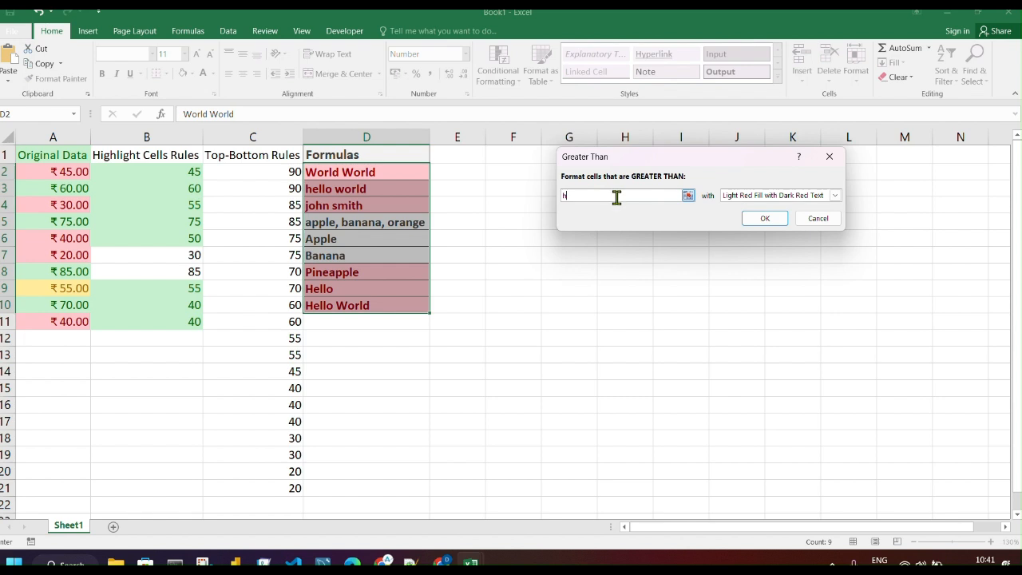
{"action": "type", "text": "ello"}
{"action": "left_click", "coordinate": [818, 218]}
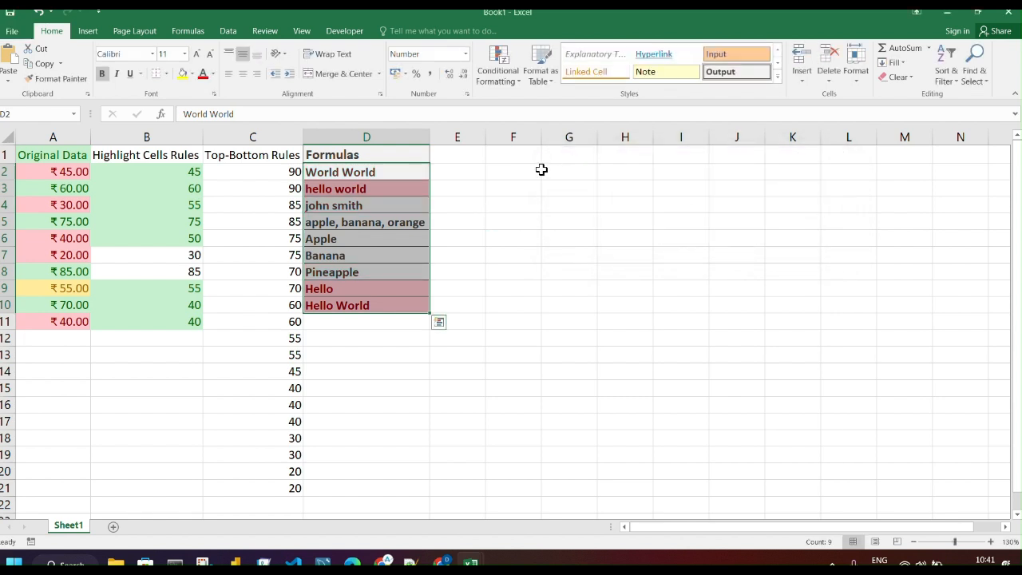
Step: Enter the letters A, B, C and D in cells E2 to E5
{"action": "left_click", "coordinate": [461, 173]}
{"action": "type", "text": "A"}
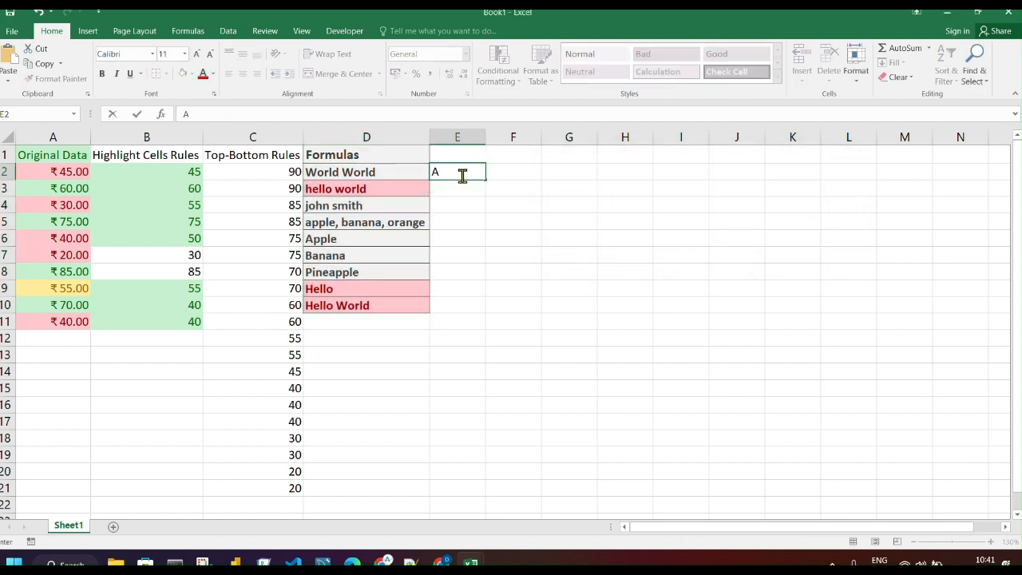
{"action": "key", "text": "Return"}
{"action": "type", "text": "B"}
{"action": "key", "text": "Return"}
{"action": "type", "text": "C"}
{"action": "key", "text": "Return"}
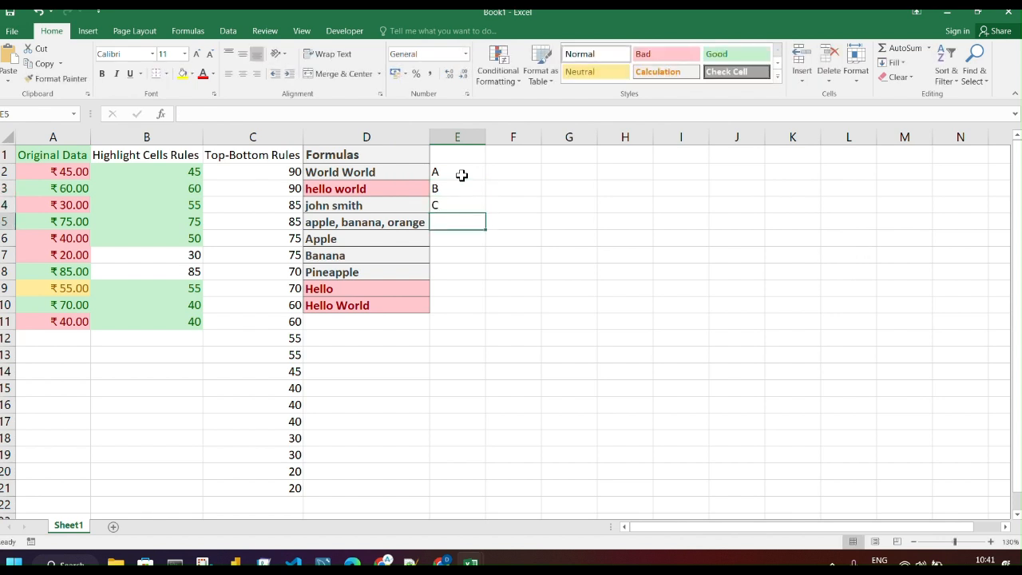
{"action": "type", "text": "D"}
{"action": "left_click", "coordinate": [552, 185]}
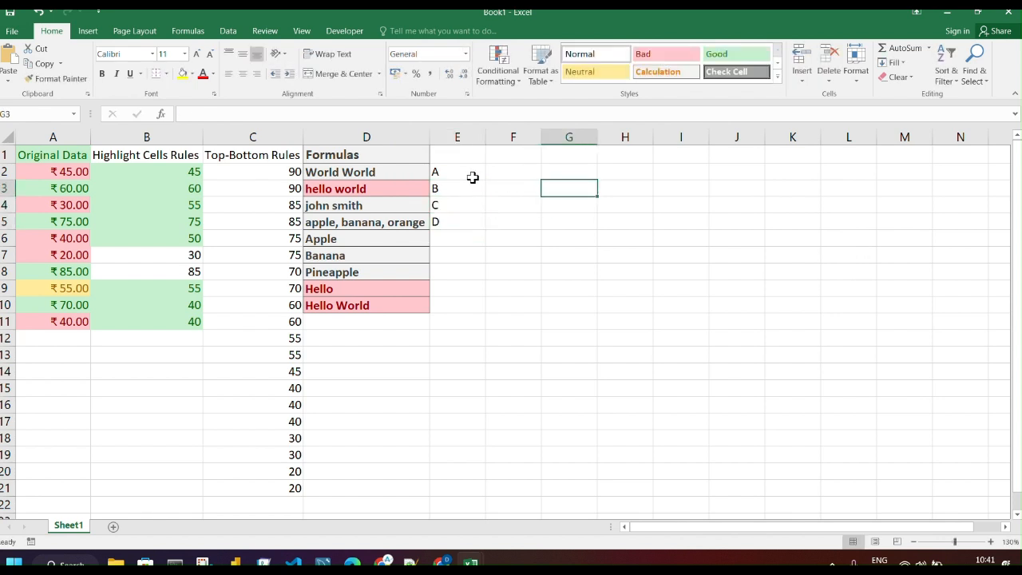
Step: Try to extend the letters in E2:E5 down to E8 with AutoFill, and undo the fill
{"action": "left_click_drag", "start_coordinate": [462, 172], "coordinate": [459, 217]}
{"action": "left_click", "coordinate": [559, 222]}
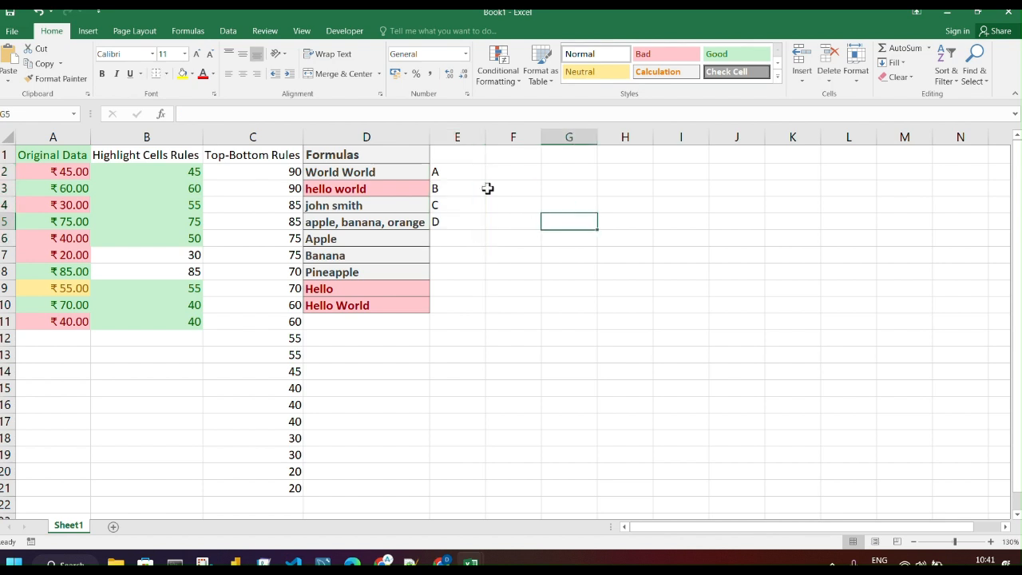
{"action": "left_click_drag", "start_coordinate": [453, 171], "coordinate": [474, 231]}
{"action": "left_click", "coordinate": [520, 208]}
{"action": "left_click", "coordinate": [457, 173]}
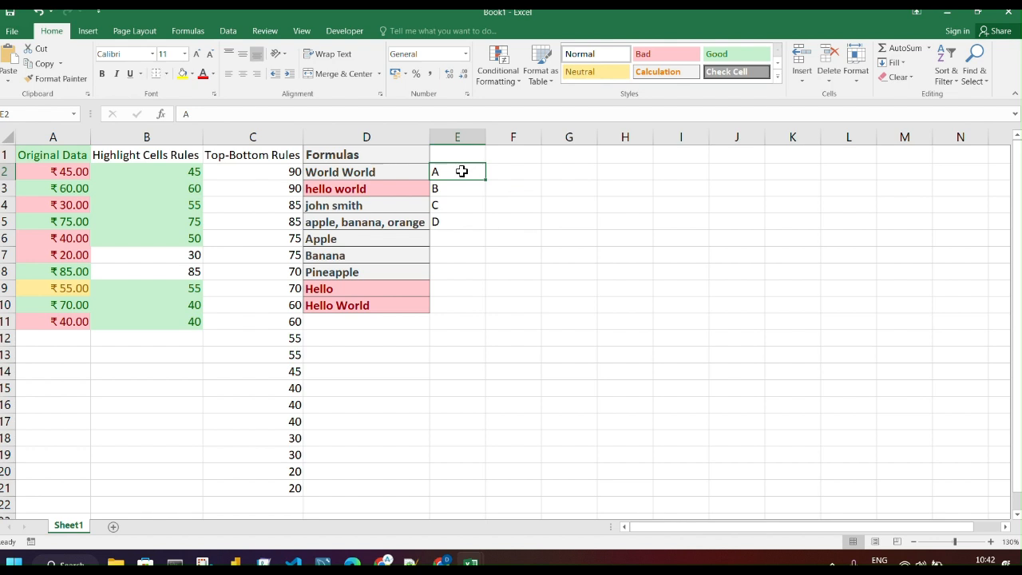
{"action": "left_click_drag", "start_coordinate": [461, 170], "coordinate": [480, 278]}
{"action": "left_click", "coordinate": [551, 238]}
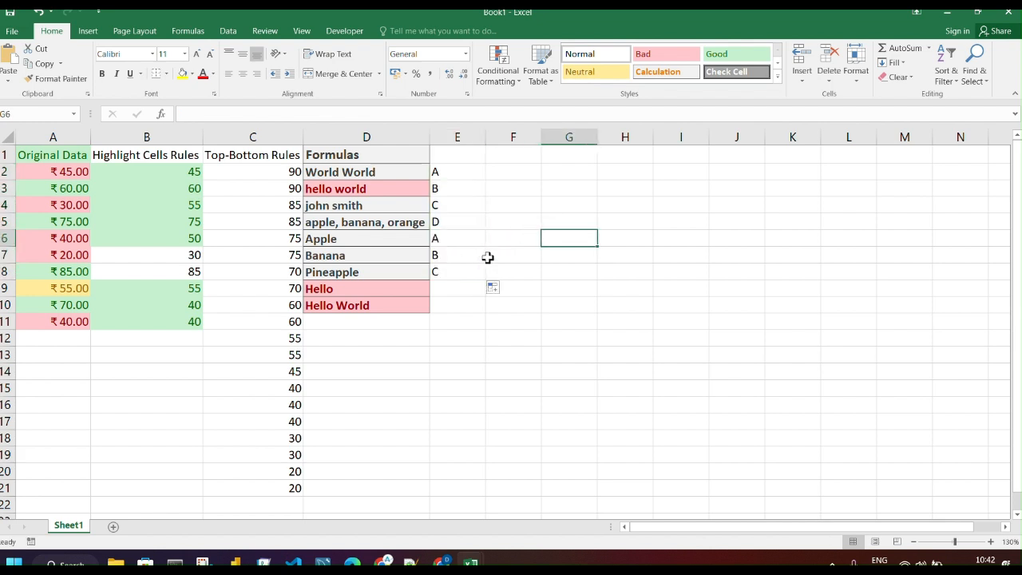
{"action": "key", "text": "ctrl+z"}
Step: Enter the letters E, F, N and M in cells E6 to E9
{"action": "left_click", "coordinate": [448, 240]}
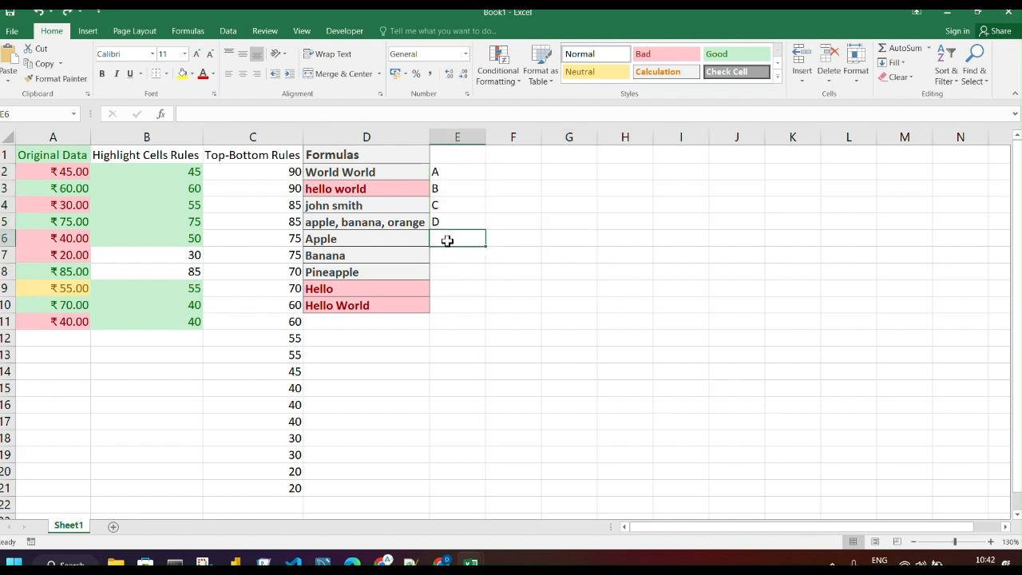
{"action": "type", "text": "E"}
{"action": "key", "text": "Return"}
{"action": "type", "text": "F"}
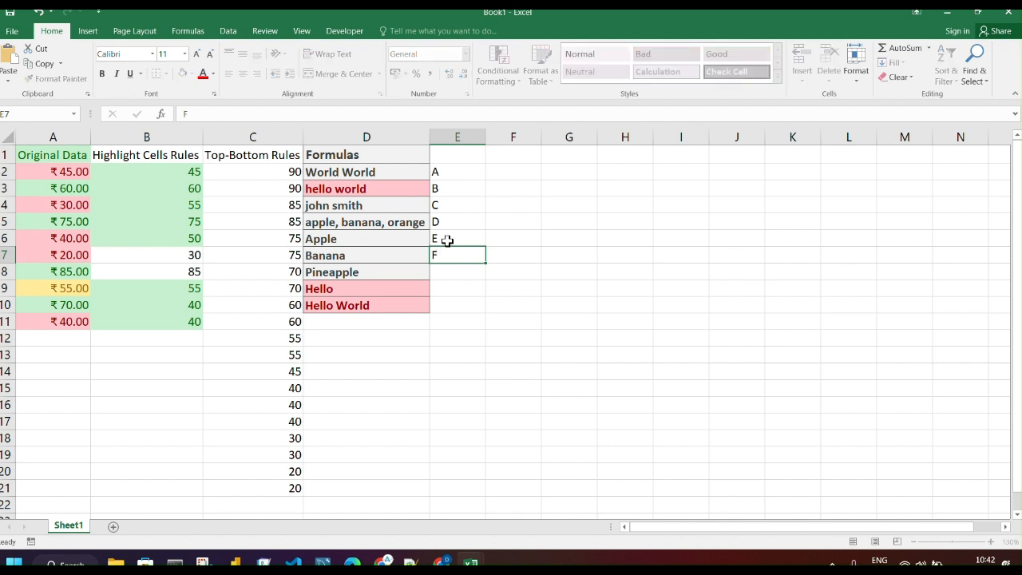
{"action": "key", "text": "Return"}
{"action": "type", "text": "NM"}
{"action": "key", "text": "BackSpace"}
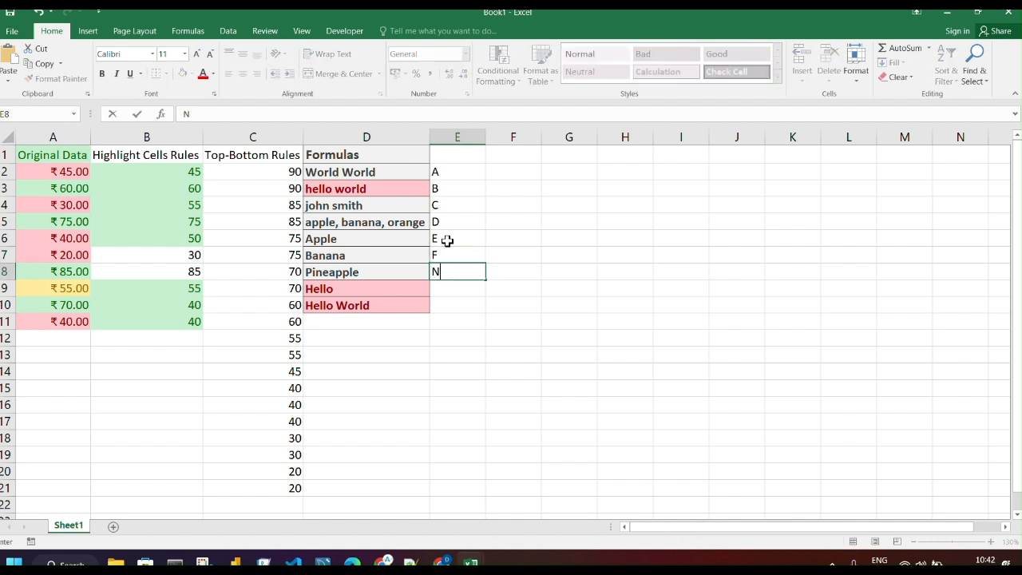
{"action": "key", "text": "Return"}
{"action": "type", "text": "M"}
{"action": "key", "text": "Return"}
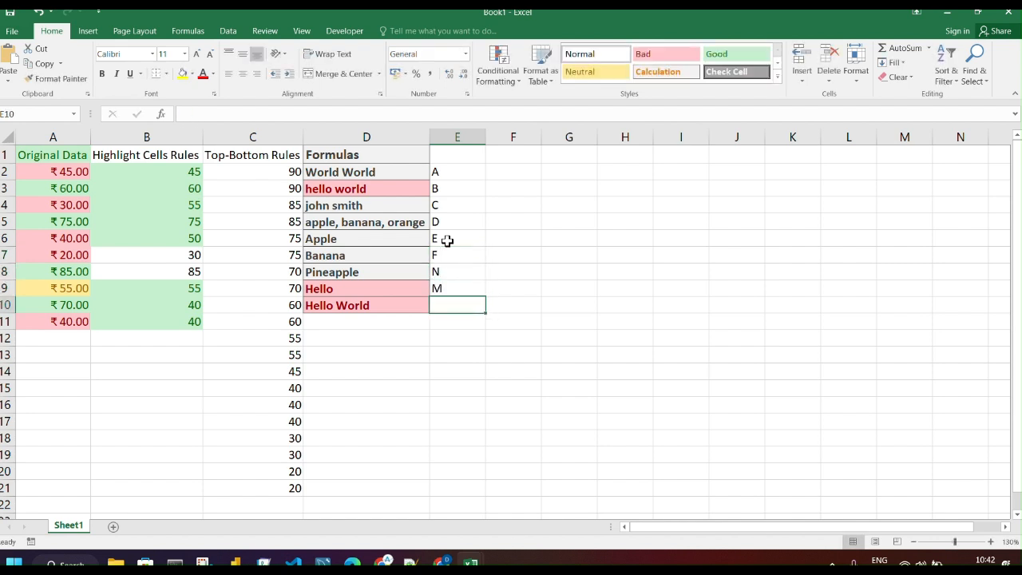
Step: Continue the column with the letters Z, T, U, I, S and L in cells E10 to E15
{"action": "type", "text": "Z"}
{"action": "key", "text": "Return"}
{"action": "type", "text": "T"}
{"action": "key", "text": "Return"}
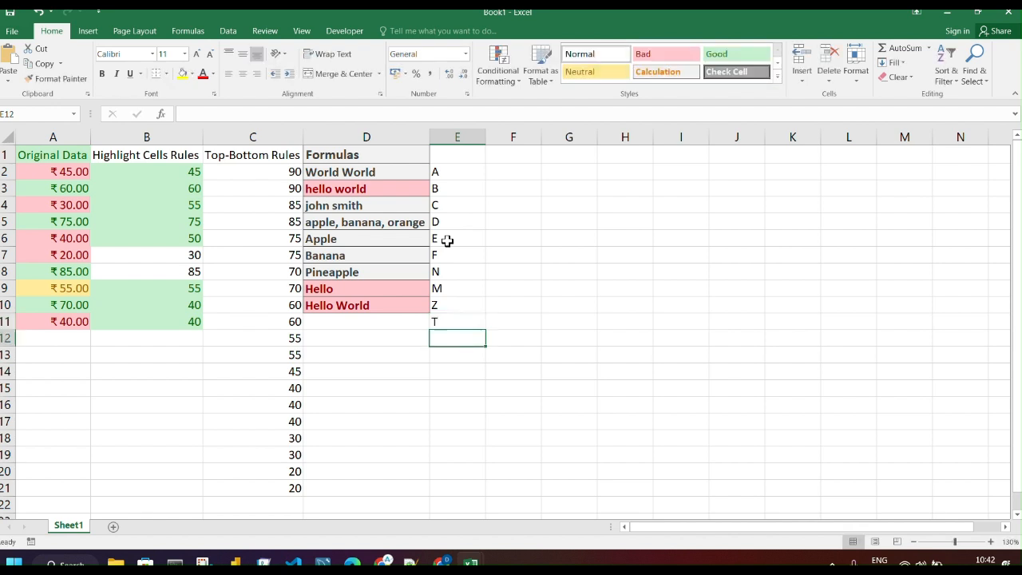
{"action": "type", "text": "U"}
{"action": "key", "text": "Return"}
{"action": "type", "text": "I"}
{"action": "key", "text": "Return"}
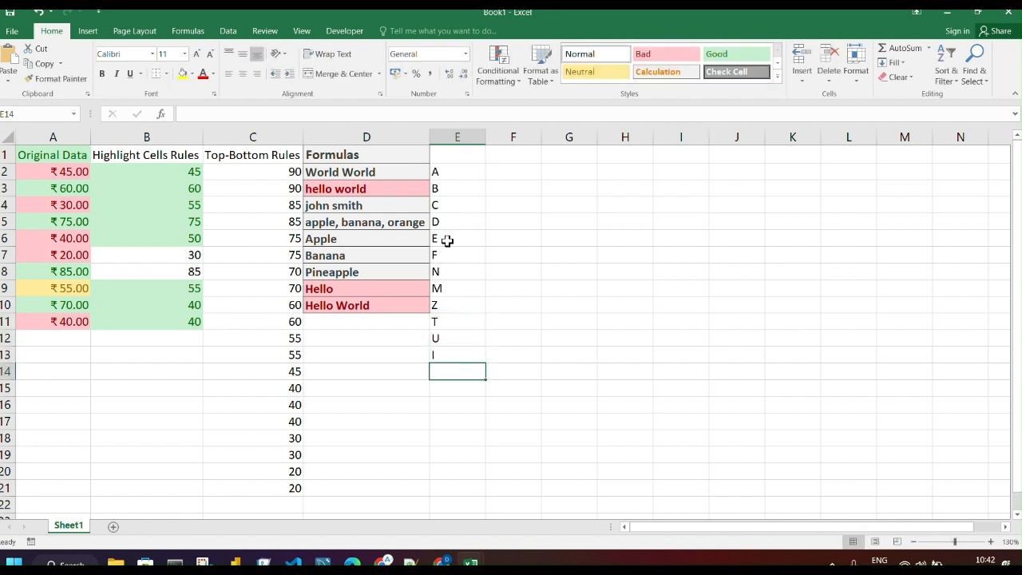
{"action": "type", "text": "S"}
{"action": "key", "text": "Return"}
{"action": "type", "text": "L"}
{"action": "key", "text": "Return"}
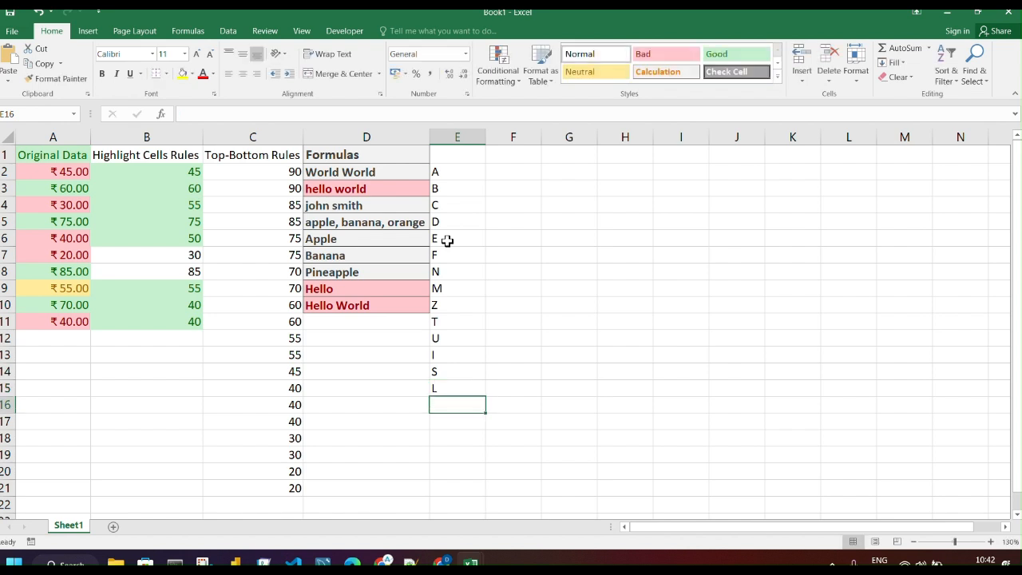
{"action": "left_click", "coordinate": [623, 205]}
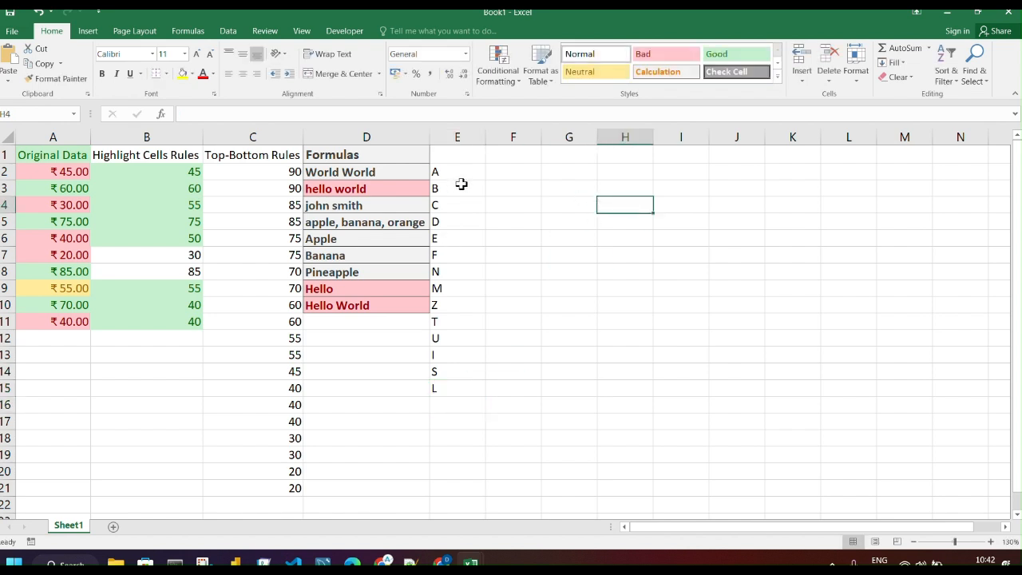
Step: Try a Greater Than E highlight rule on E2:E15 with Light Red Fill with Dark Red Text, and undo it
{"action": "left_click_drag", "start_coordinate": [463, 170], "coordinate": [435, 389]}
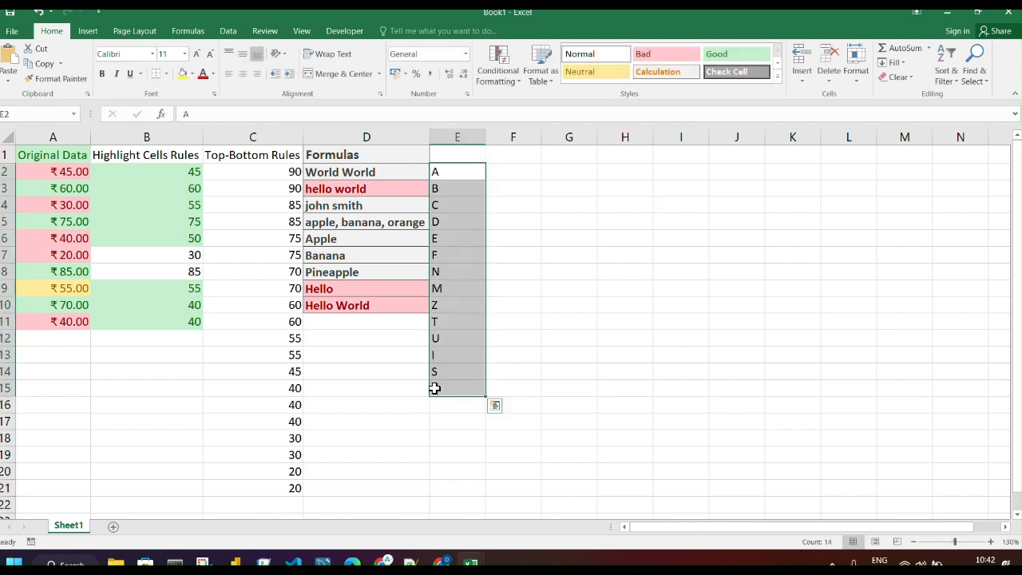
{"action": "left_click", "coordinate": [515, 85]}
{"action": "mouse_move", "coordinate": [531, 101]}
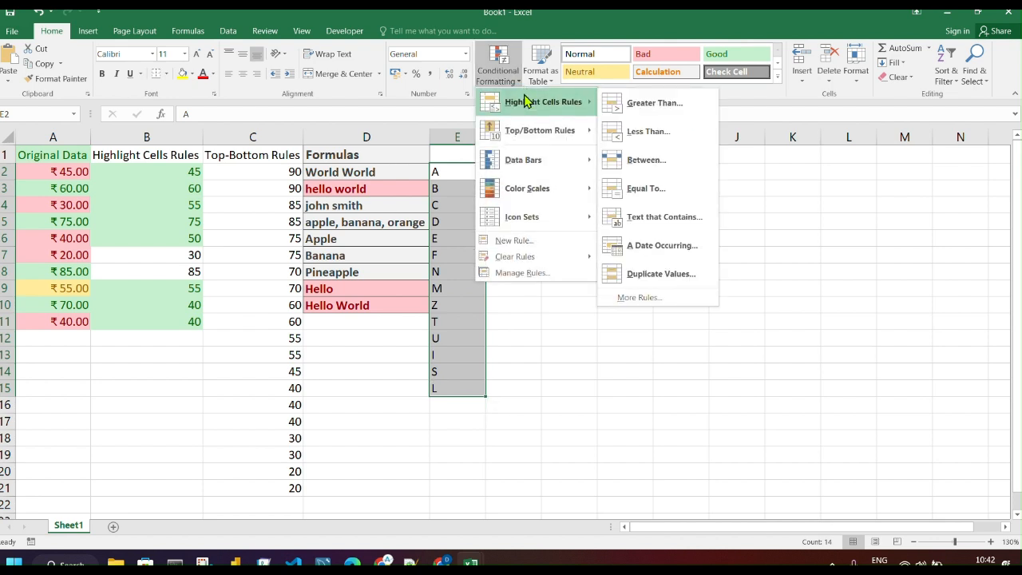
{"action": "left_click", "coordinate": [652, 104]}
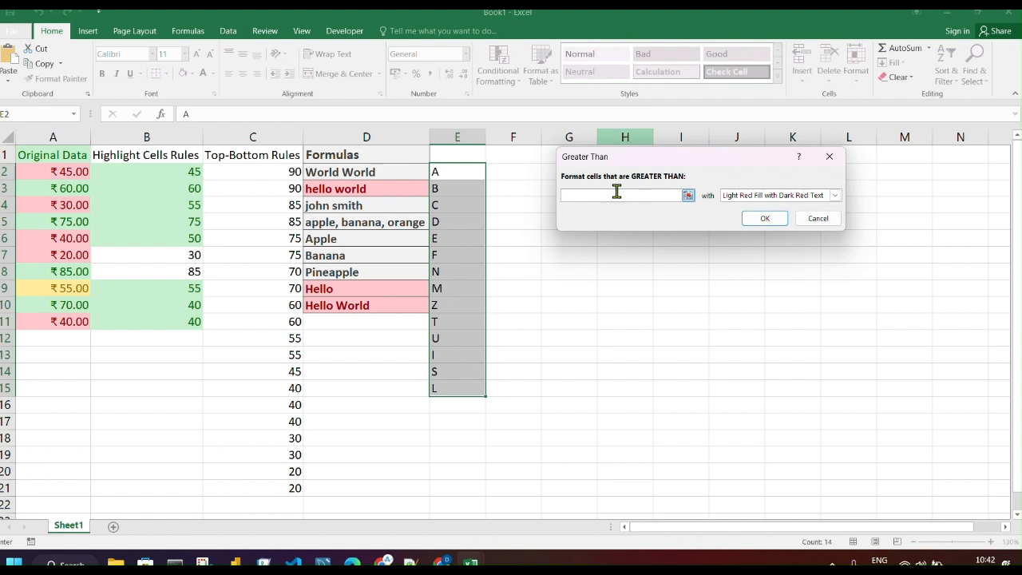
{"action": "type", "text": "E"}
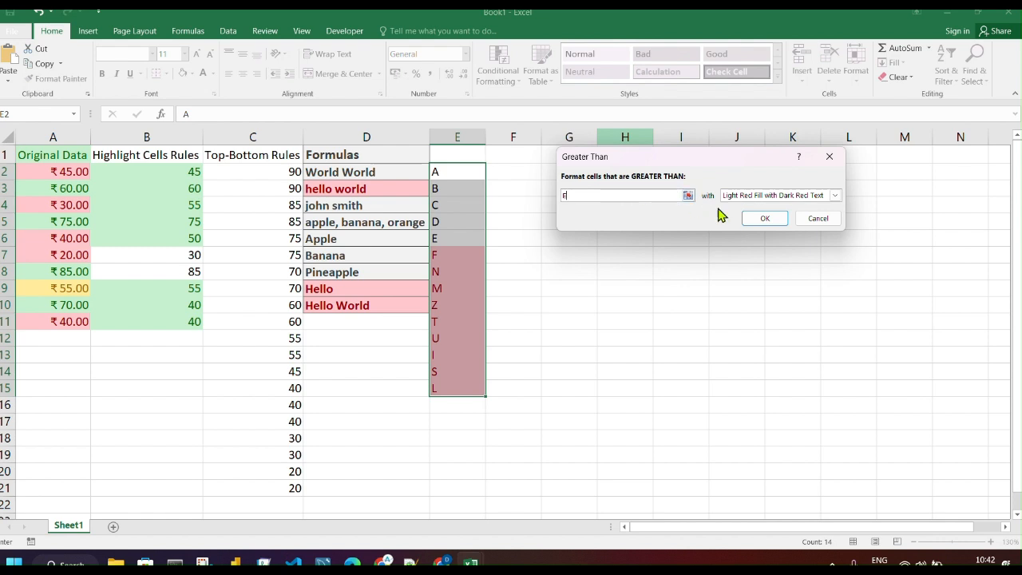
{"action": "left_click", "coordinate": [755, 218]}
{"action": "left_click", "coordinate": [469, 170]}
{"action": "left_click_drag", "start_coordinate": [468, 170], "coordinate": [461, 320]}
{"action": "left_click", "coordinate": [551, 240]}
{"action": "key", "text": "ctrl+z"}
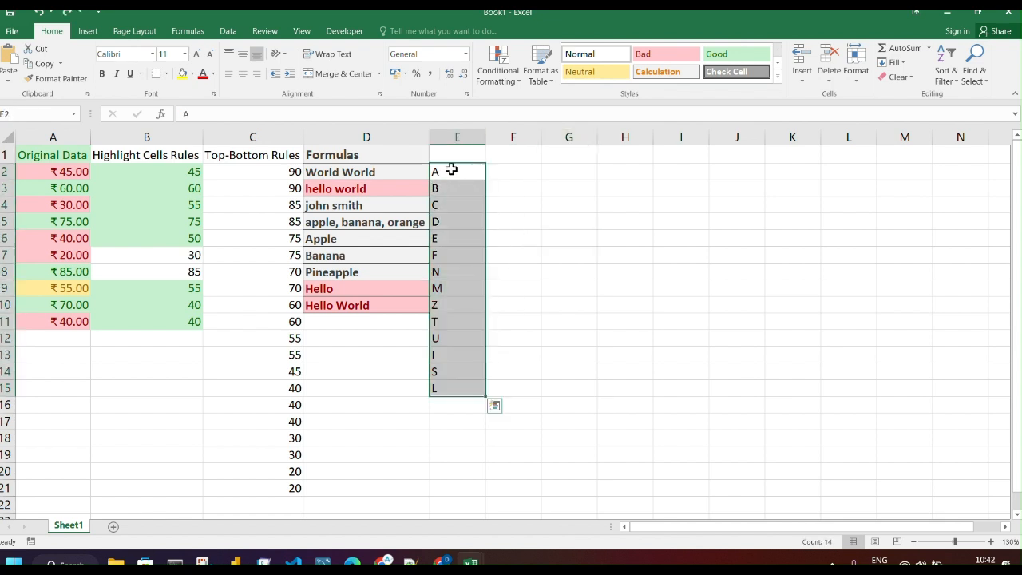
Step: Highlight the letters between h and S in E2:E15 with Light Red Fill with Dark Red Text
{"action": "left_click_drag", "start_coordinate": [452, 169], "coordinate": [439, 380]}
{"action": "left_click", "coordinate": [500, 77]}
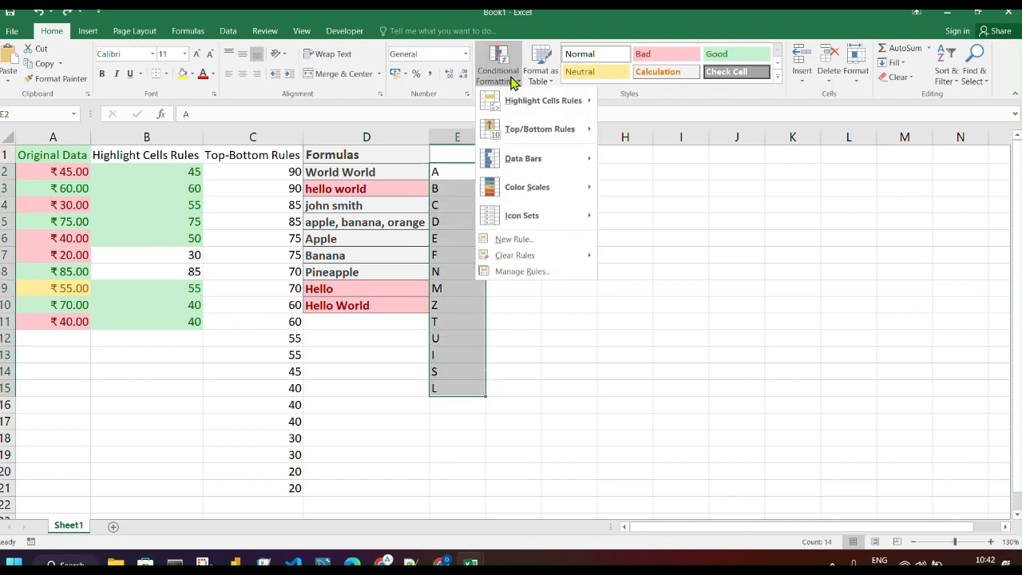
{"action": "mouse_move", "coordinate": [540, 109]}
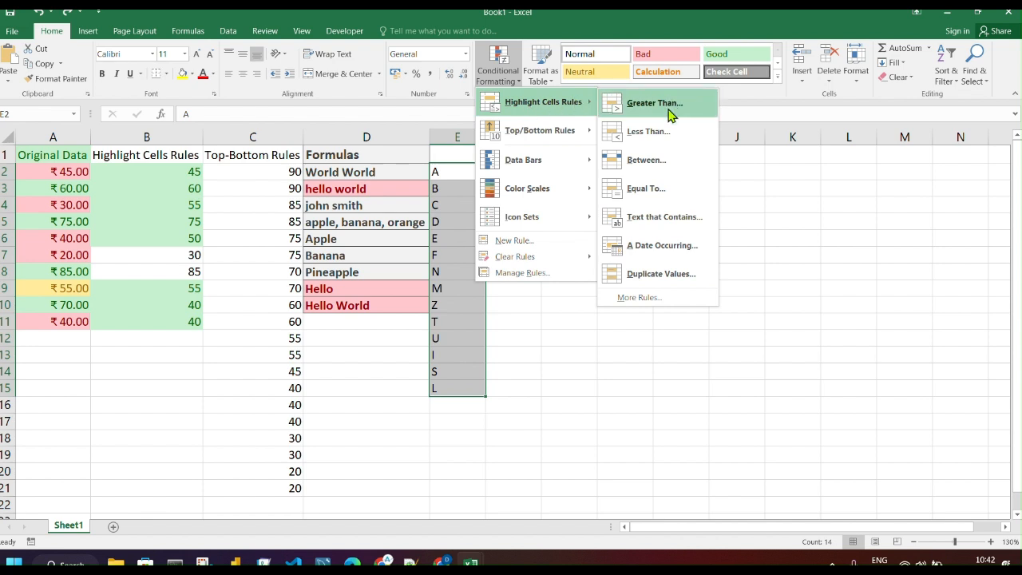
{"action": "left_click", "coordinate": [651, 160]}
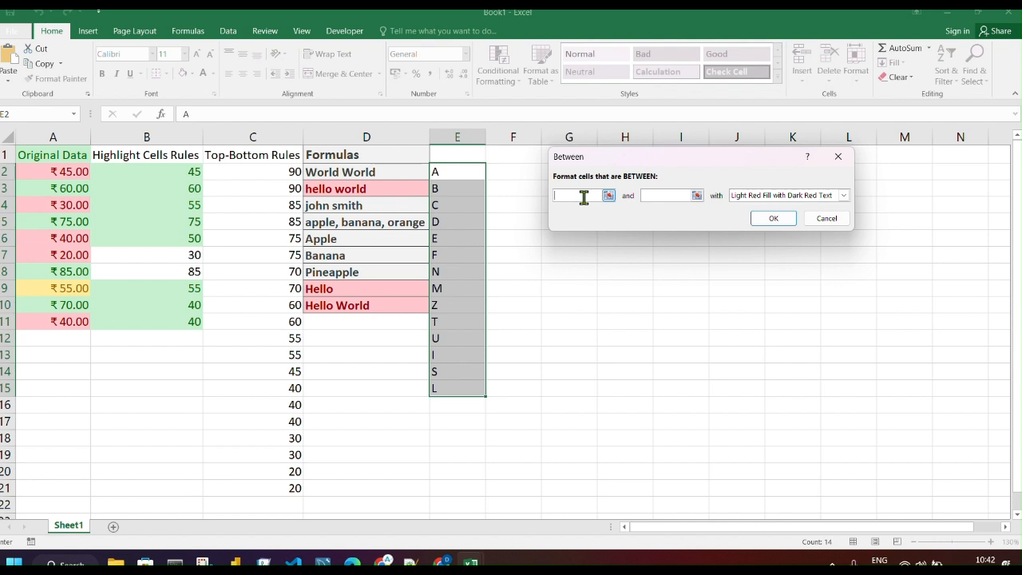
{"action": "type", "text": "h"}
{"action": "left_click", "coordinate": [675, 195]}
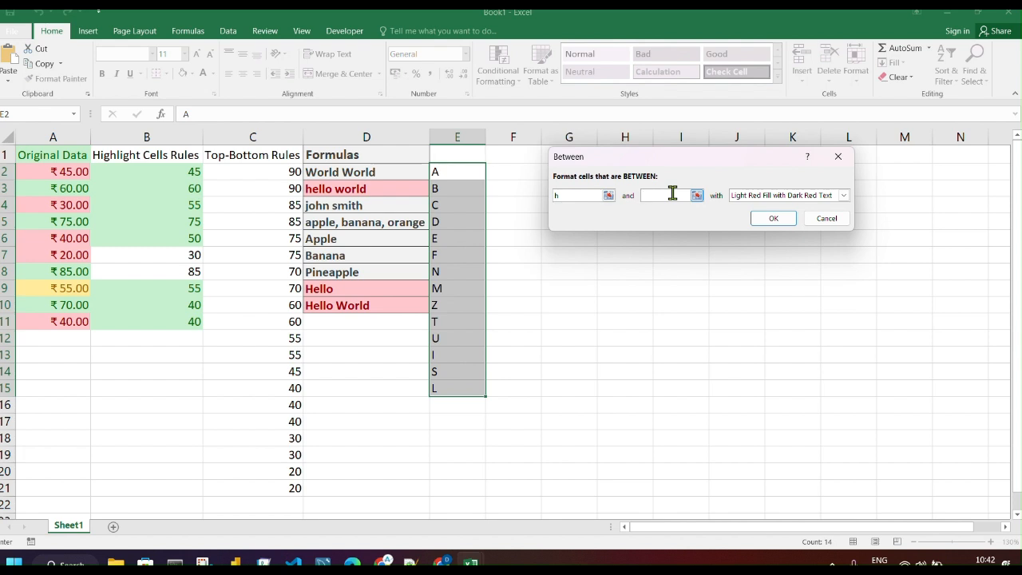
{"action": "type", "text": "s"}
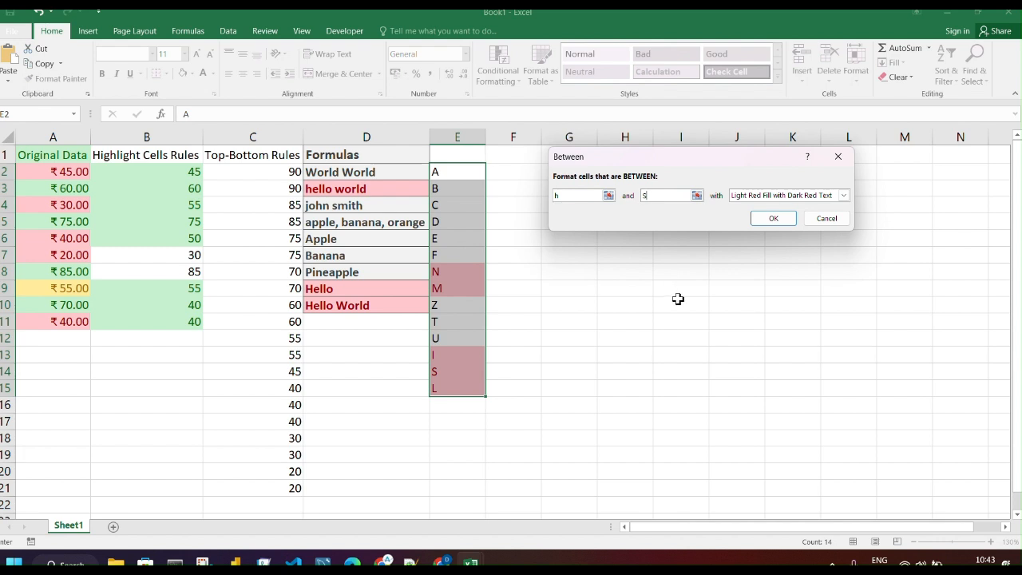
{"action": "left_click", "coordinate": [774, 219]}
{"action": "left_click", "coordinate": [498, 70]}
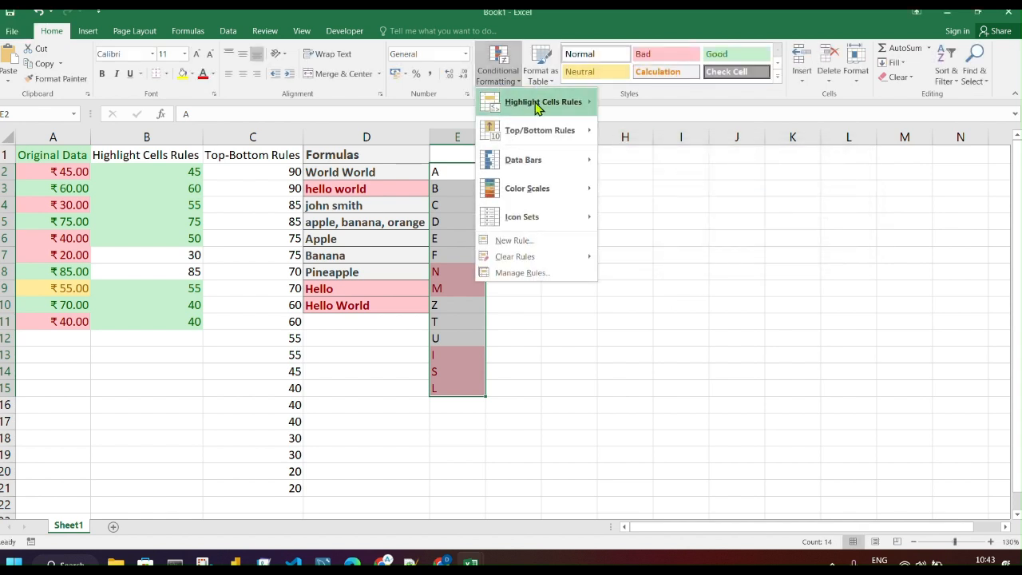
{"action": "mouse_move", "coordinate": [538, 104]}
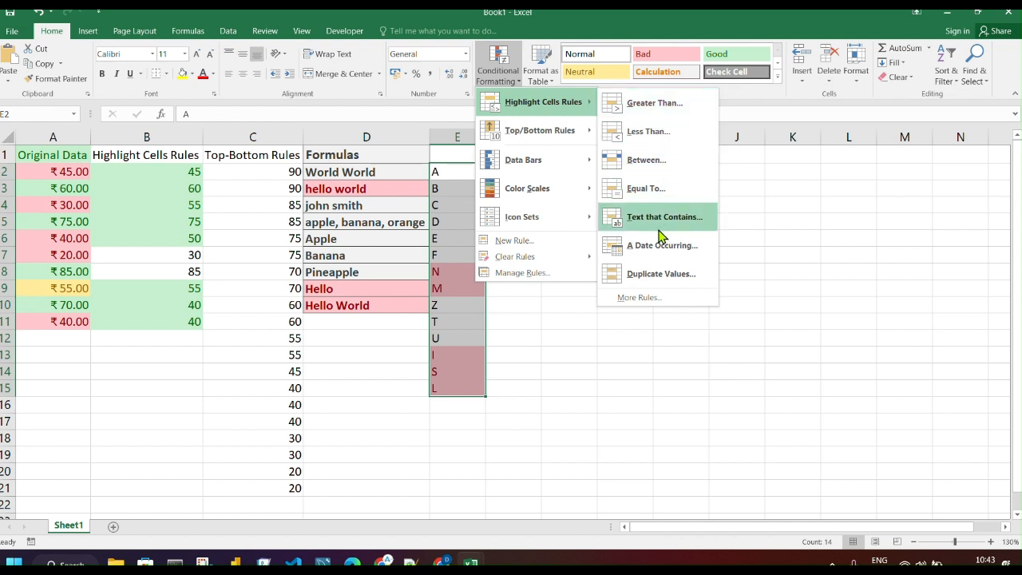
{"action": "left_click", "coordinate": [775, 236]}
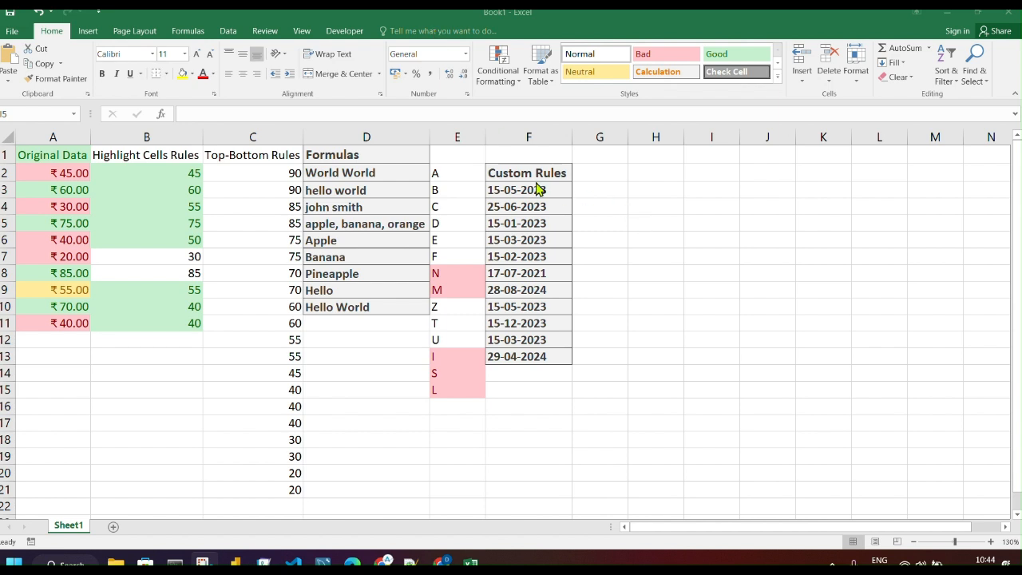
Step: Try a Greater Than 06-02-2022 highlight rule on the dates in F3:F13, and cancel it
{"action": "left_click_drag", "start_coordinate": [542, 205], "coordinate": [539, 358]}
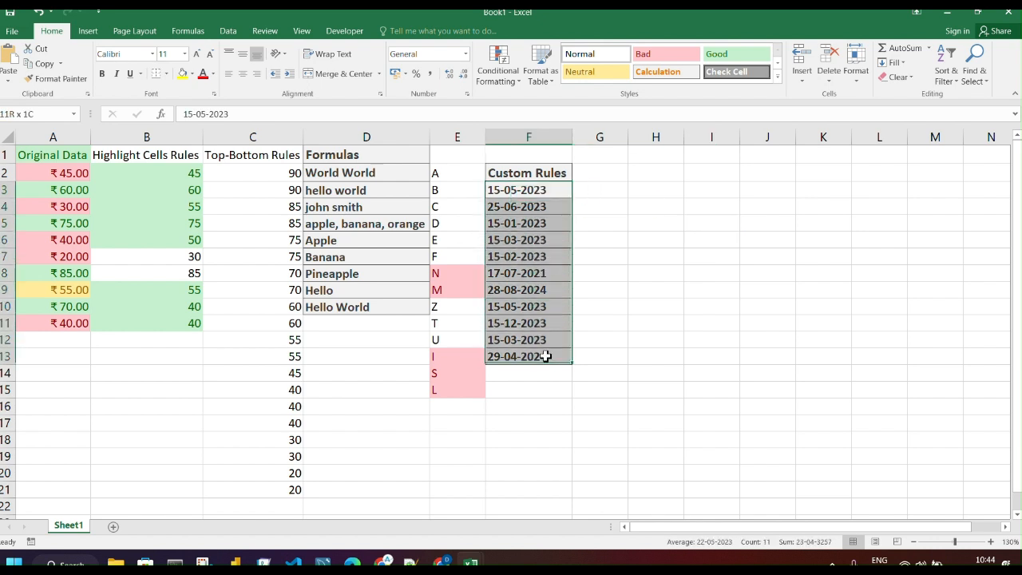
{"action": "left_click", "coordinate": [514, 80]}
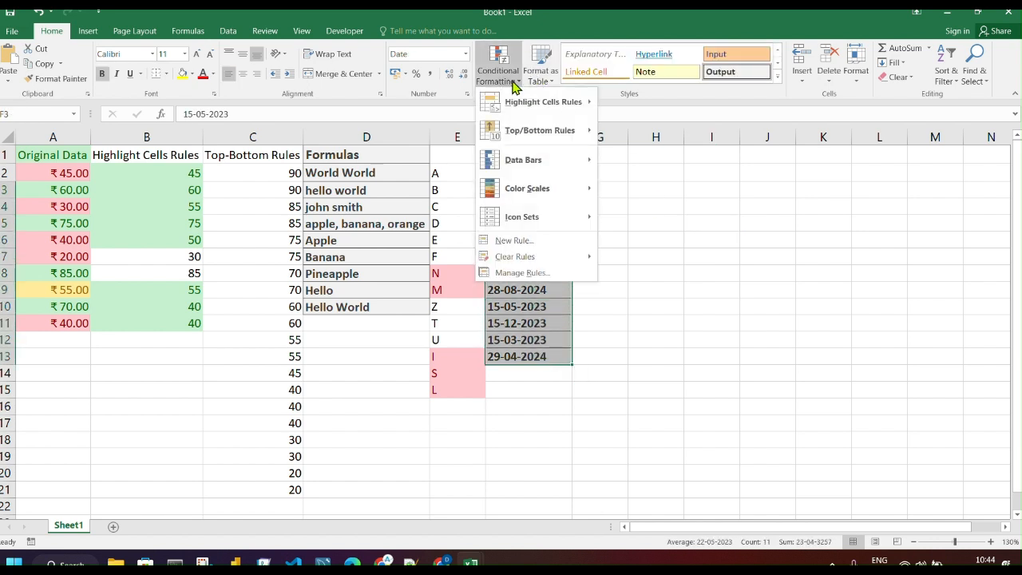
{"action": "mouse_move", "coordinate": [561, 103]}
{"action": "left_click", "coordinate": [637, 105]}
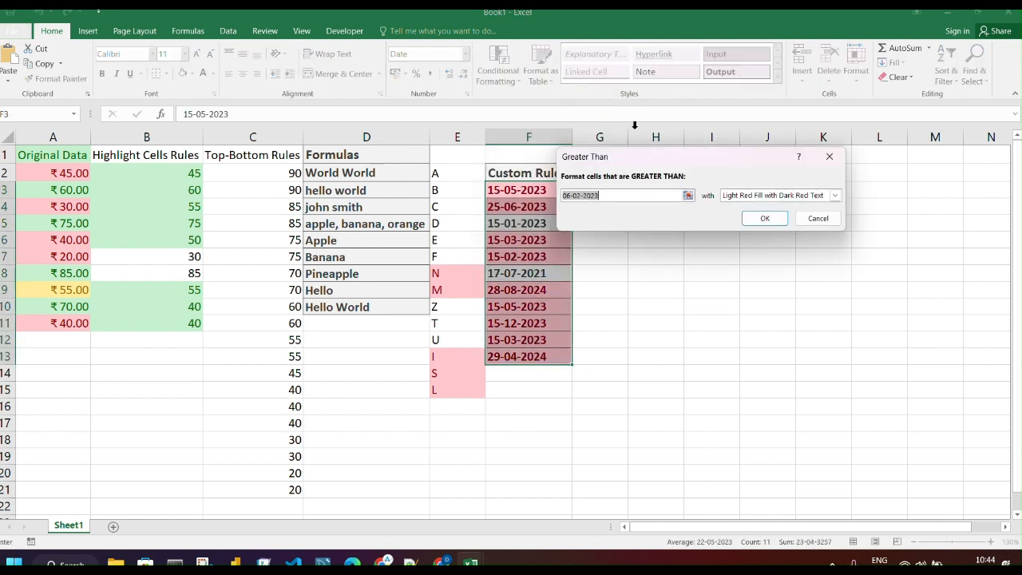
{"action": "left_click_drag", "start_coordinate": [695, 157], "coordinate": [770, 151]}
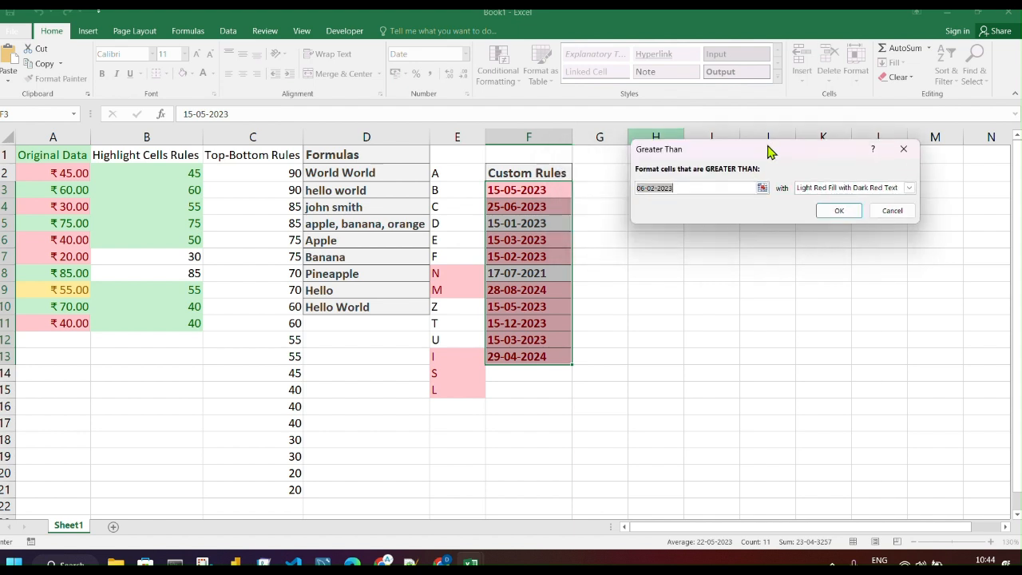
{"action": "left_click", "coordinate": [686, 187]}
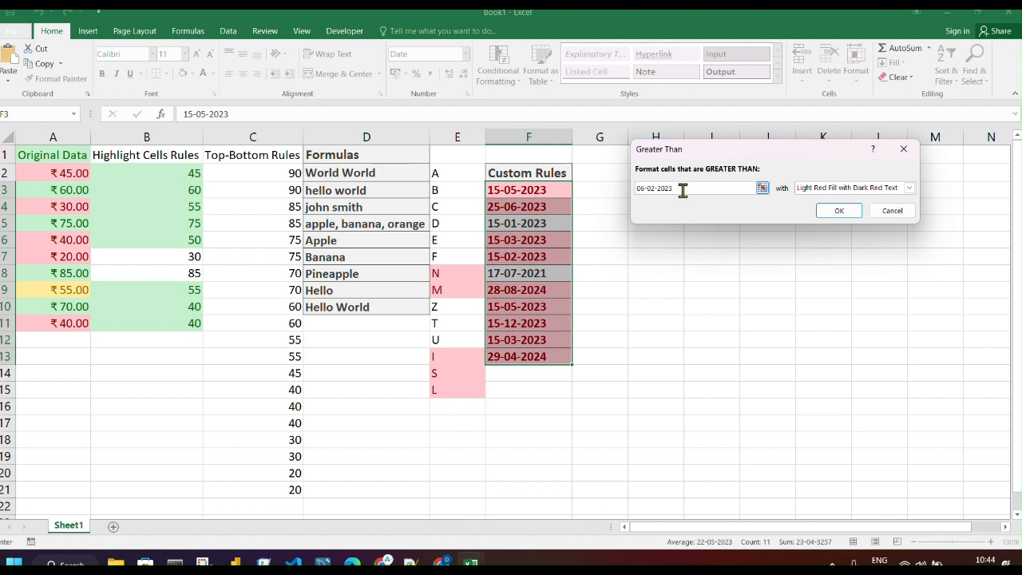
{"action": "key", "text": "BackSpace"}
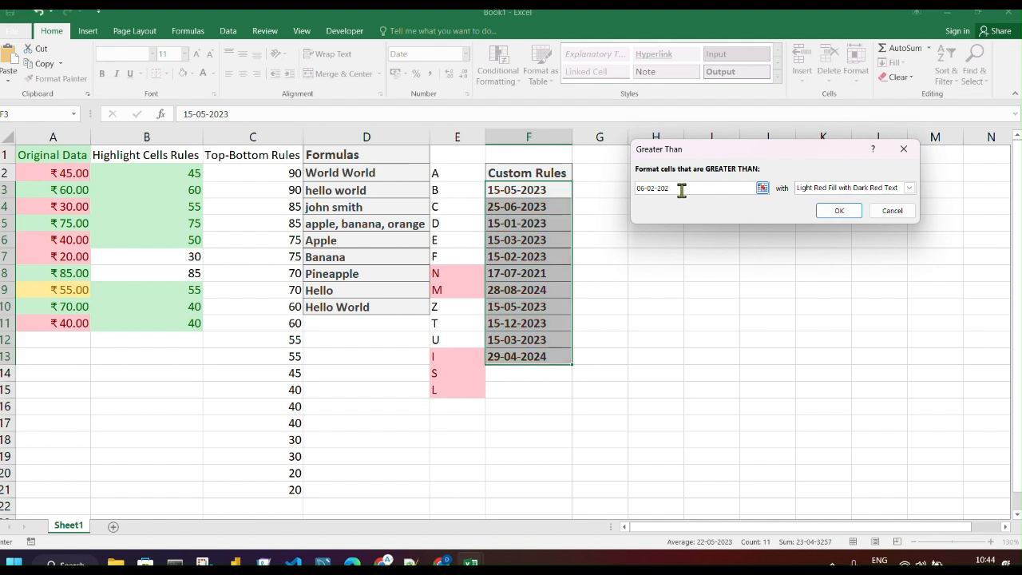
{"action": "type", "text": "2"}
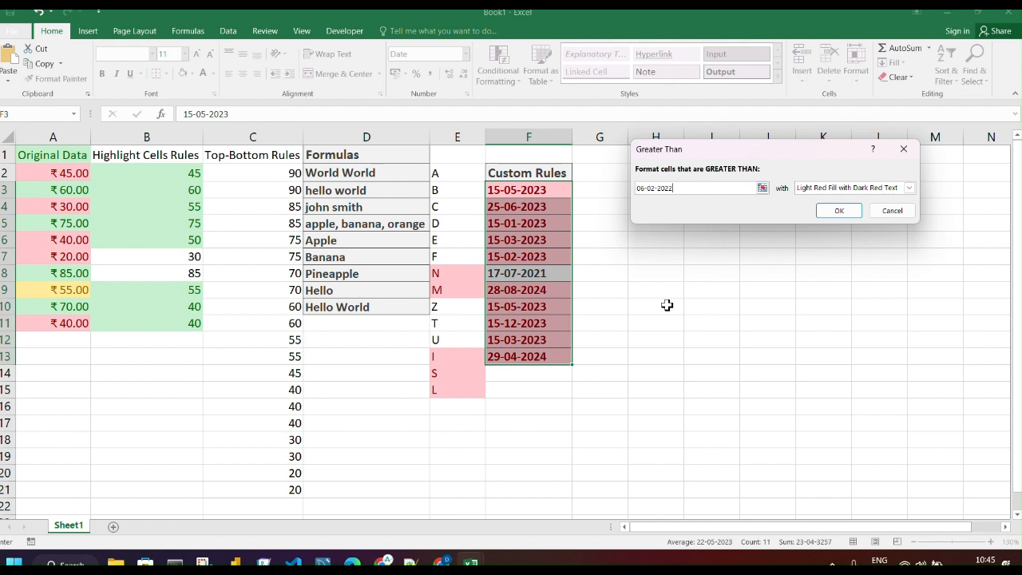
{"action": "left_click", "coordinate": [893, 211]}
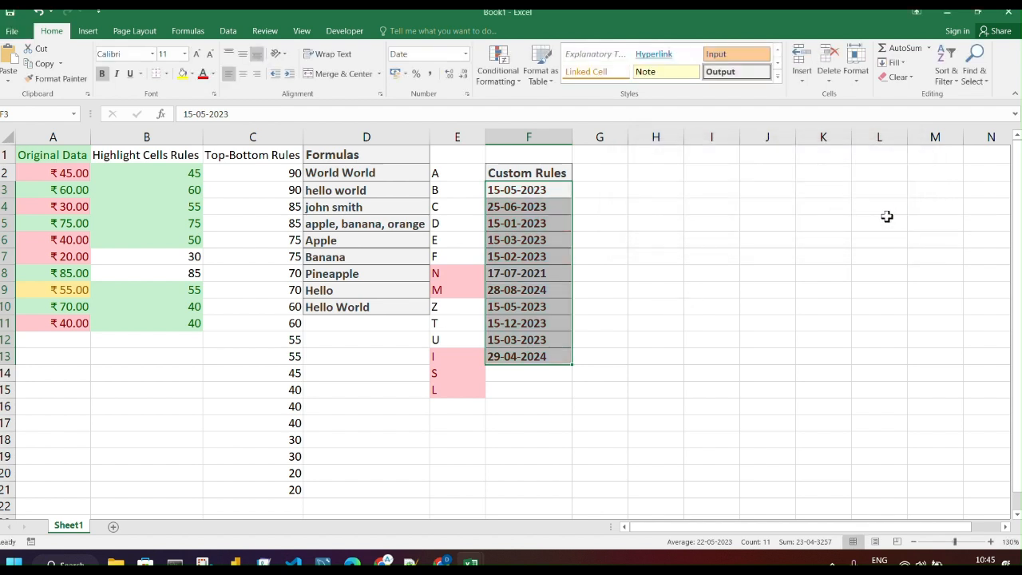
{"action": "left_click", "coordinate": [607, 224]}
{"action": "left_click", "coordinate": [501, 67]}
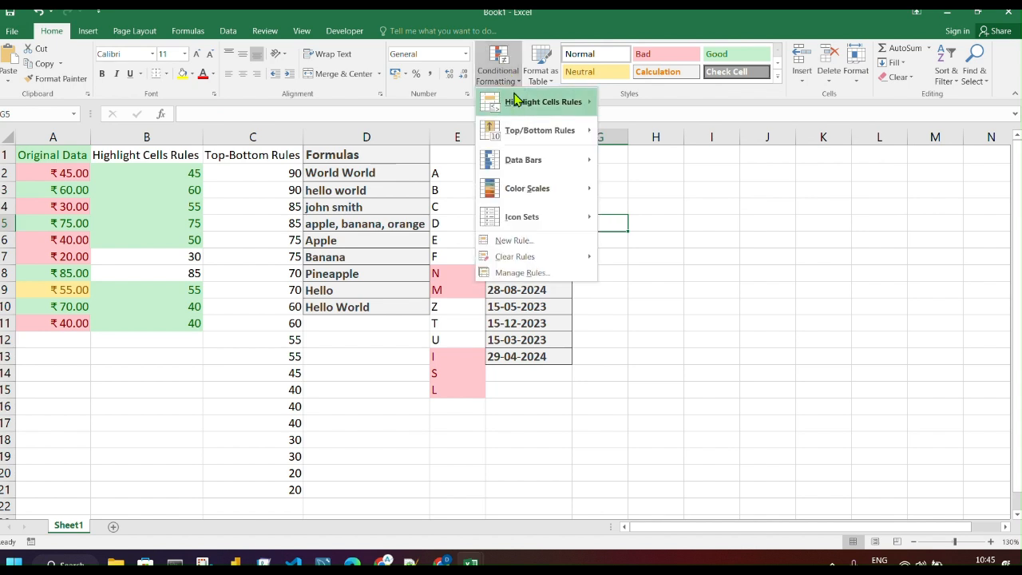
{"action": "mouse_move", "coordinate": [575, 101]}
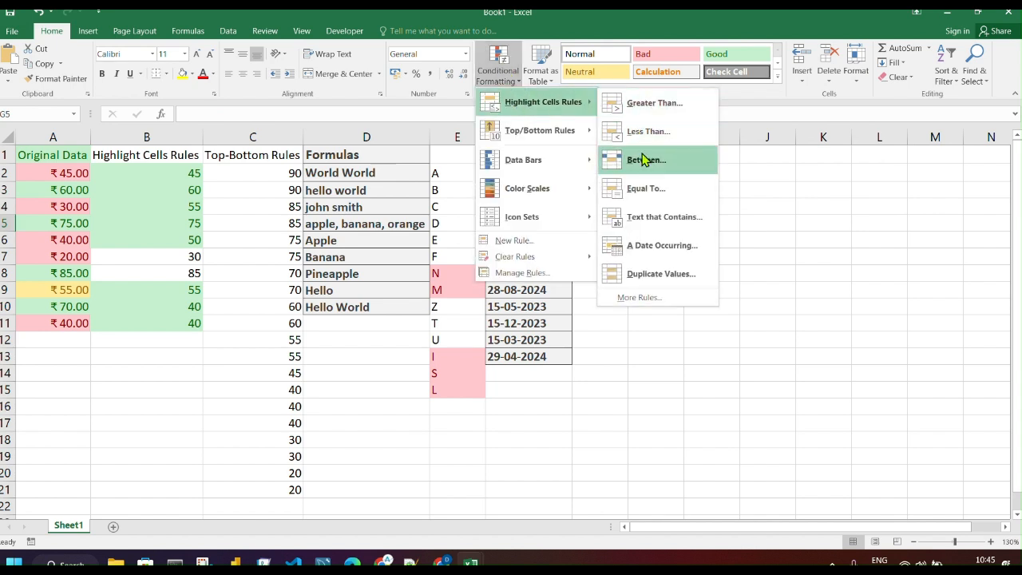
{"action": "left_click", "coordinate": [683, 217]}
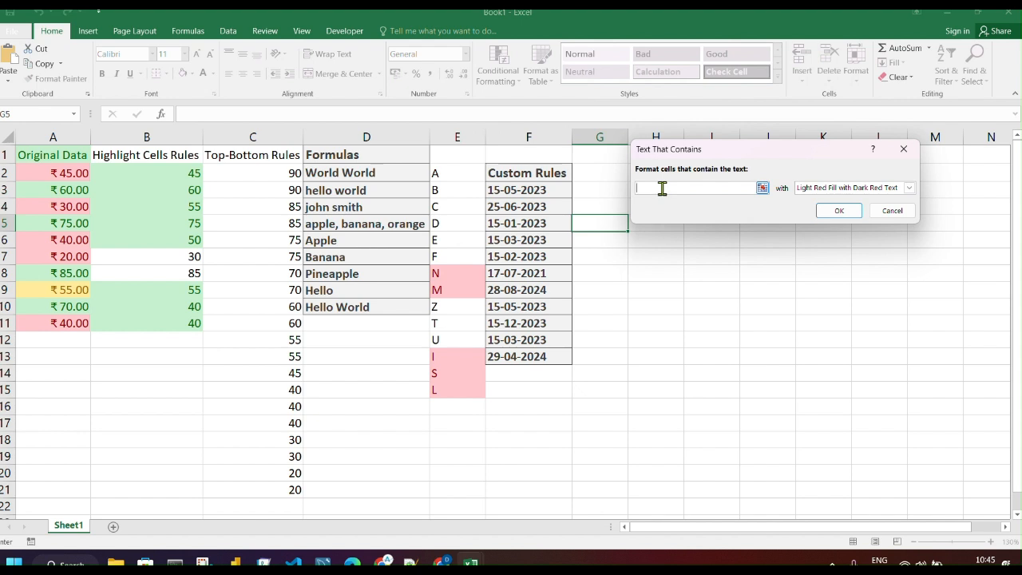
{"action": "type", "text": "5"}
{"action": "left_click", "coordinate": [892, 210]}
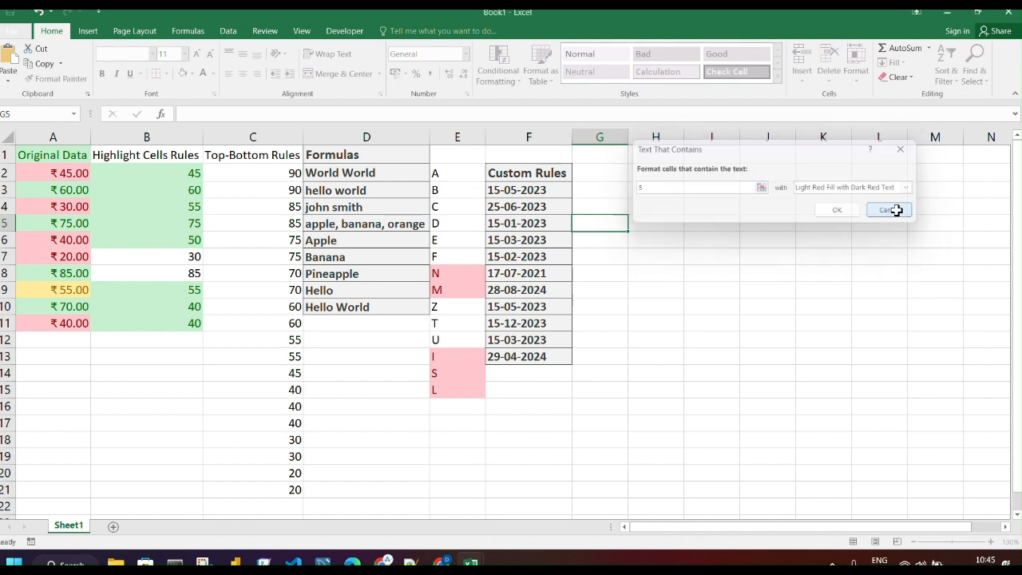
Step: Apply an A Date Occurring rule for Last month to F3:F13 with Light Red Fill with Dark Red Text
{"action": "left_click", "coordinate": [556, 201]}
{"action": "left_click_drag", "start_coordinate": [559, 192], "coordinate": [551, 340]}
{"action": "left_click", "coordinate": [517, 80]}
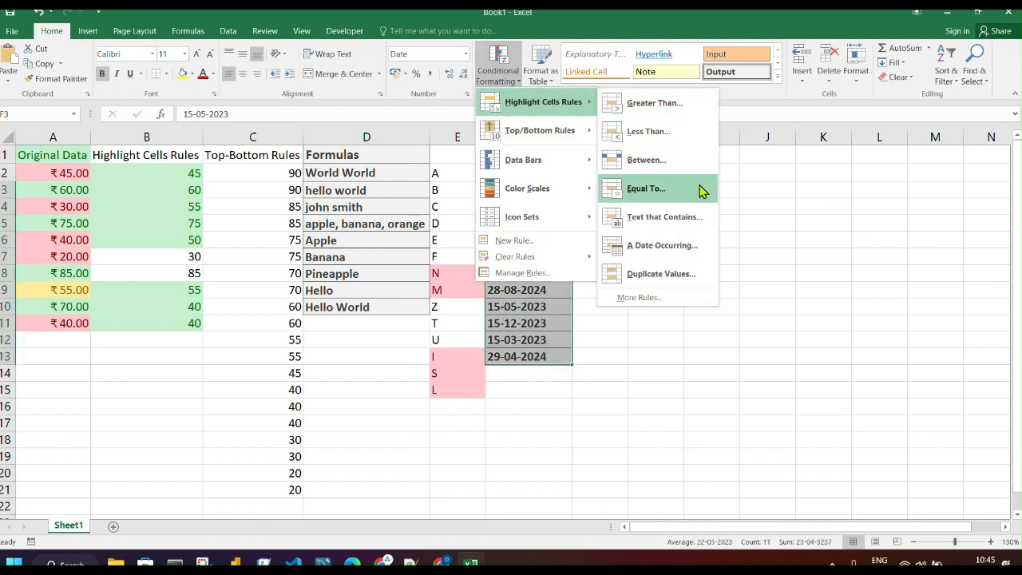
{"action": "left_click", "coordinate": [664, 248]}
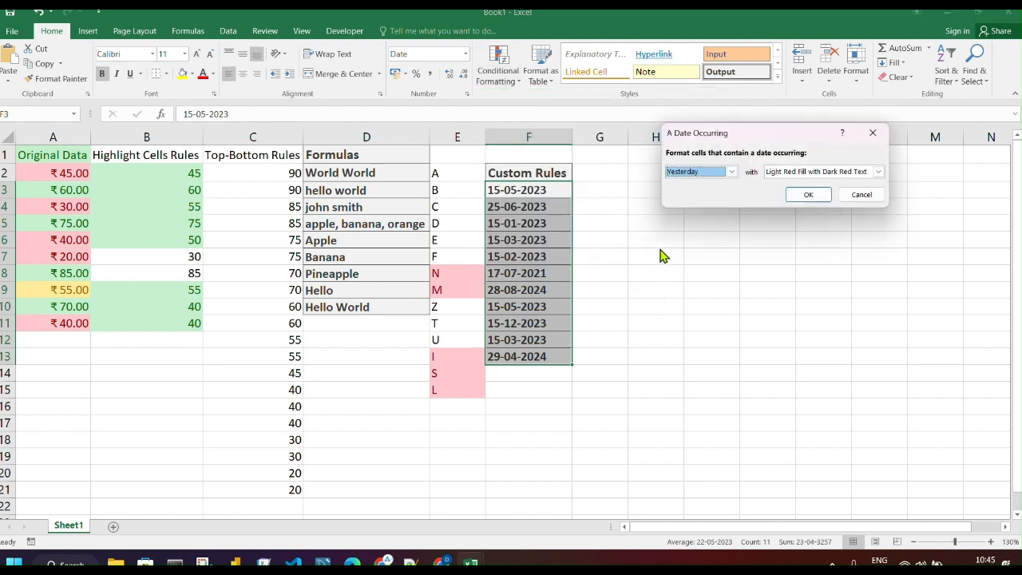
{"action": "left_click", "coordinate": [731, 171]}
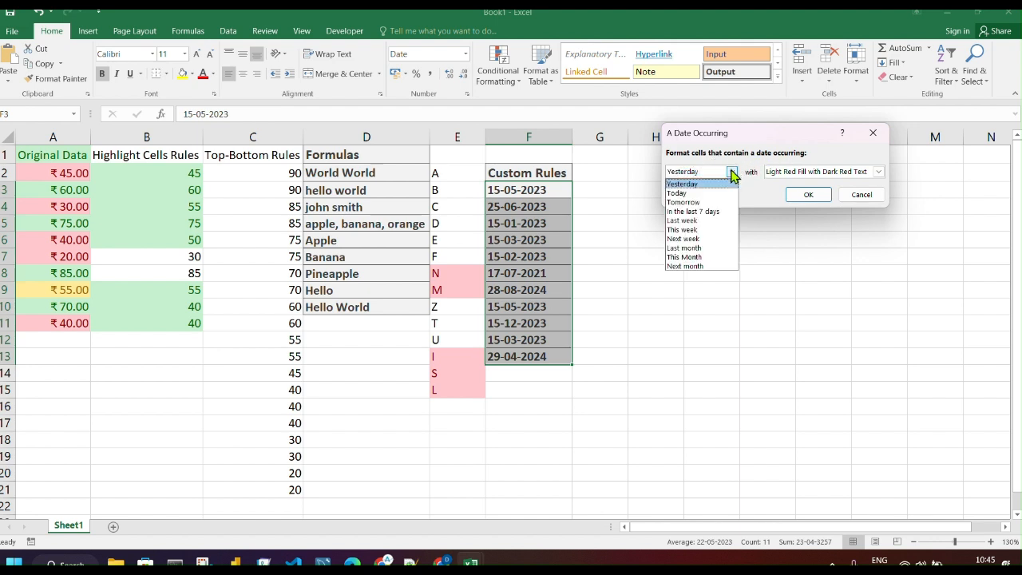
{"action": "left_click", "coordinate": [732, 172]}
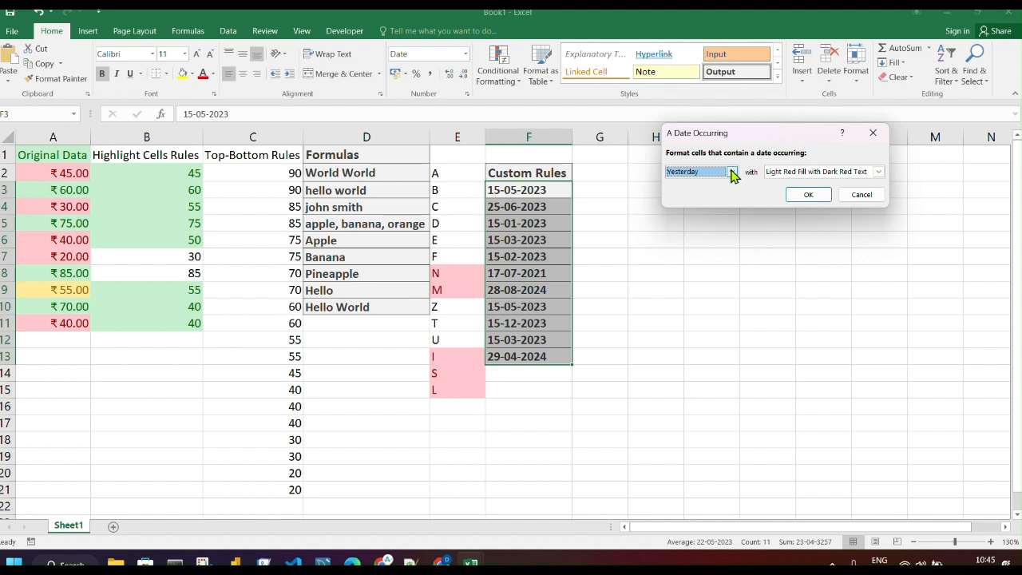
{"action": "left_click", "coordinate": [732, 173]}
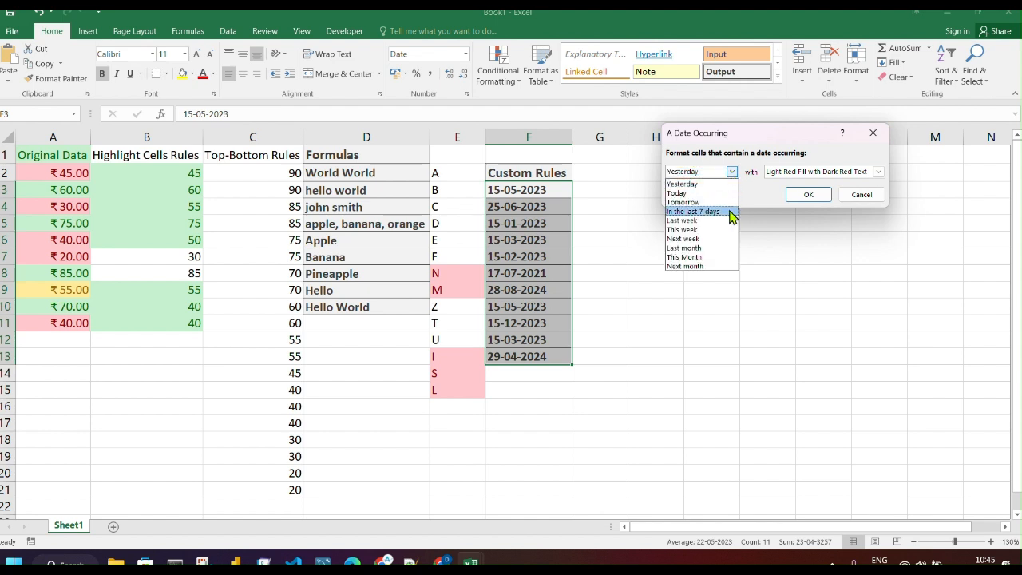
{"action": "left_click", "coordinate": [683, 222]}
{"action": "left_click", "coordinate": [732, 172]}
{"action": "left_click", "coordinate": [695, 249]}
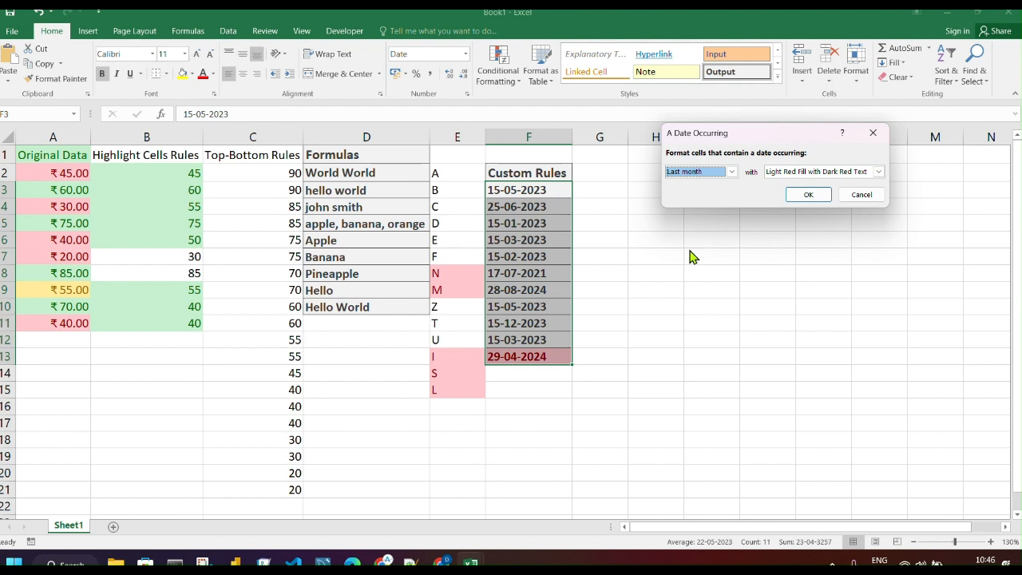
{"action": "left_click", "coordinate": [808, 194]}
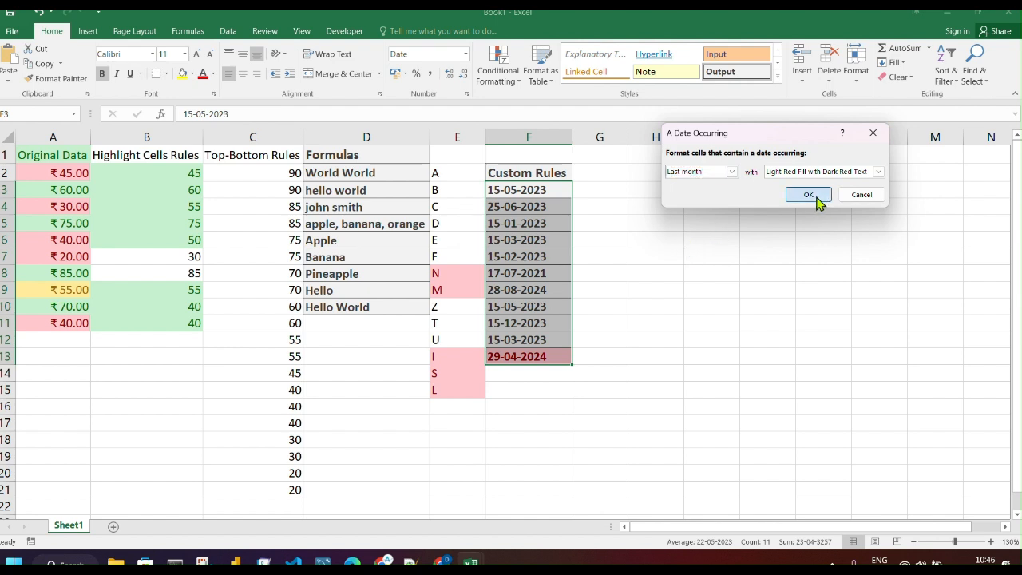
{"action": "left_click", "coordinate": [685, 254]}
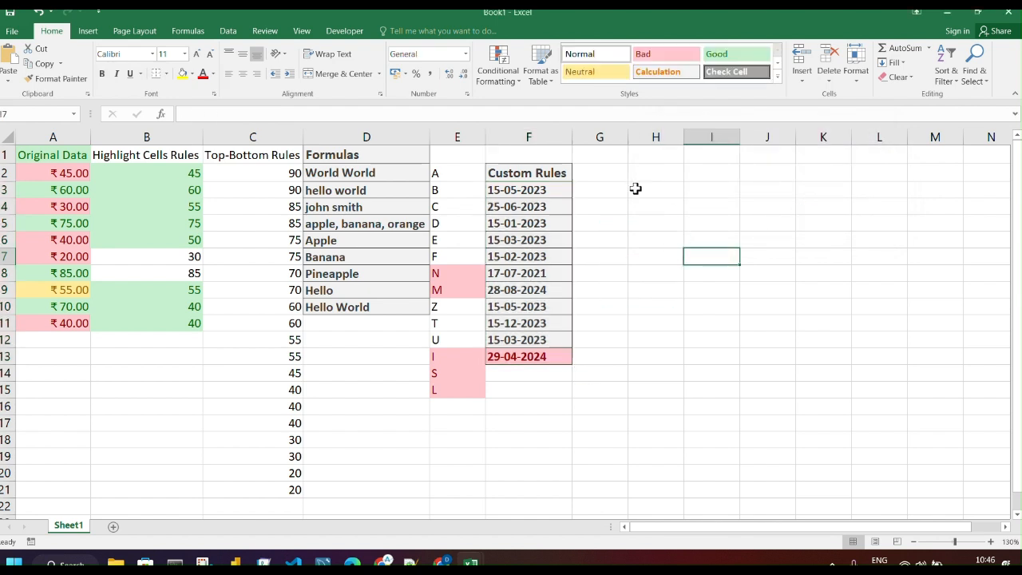
{"action": "left_click_drag", "start_coordinate": [520, 190], "coordinate": [519, 357]}
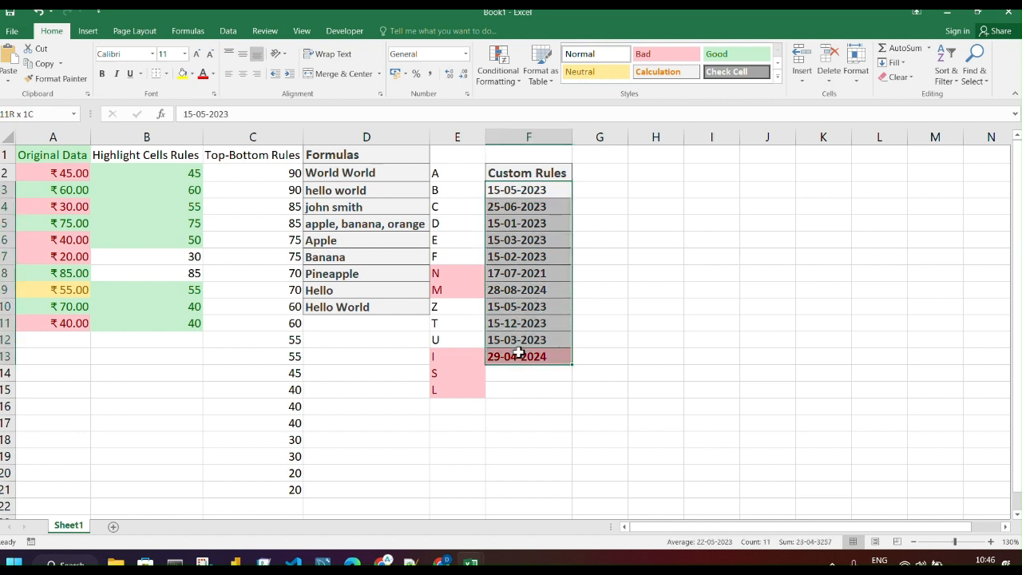
{"action": "left_click", "coordinate": [501, 76]}
{"action": "mouse_move", "coordinate": [562, 113]}
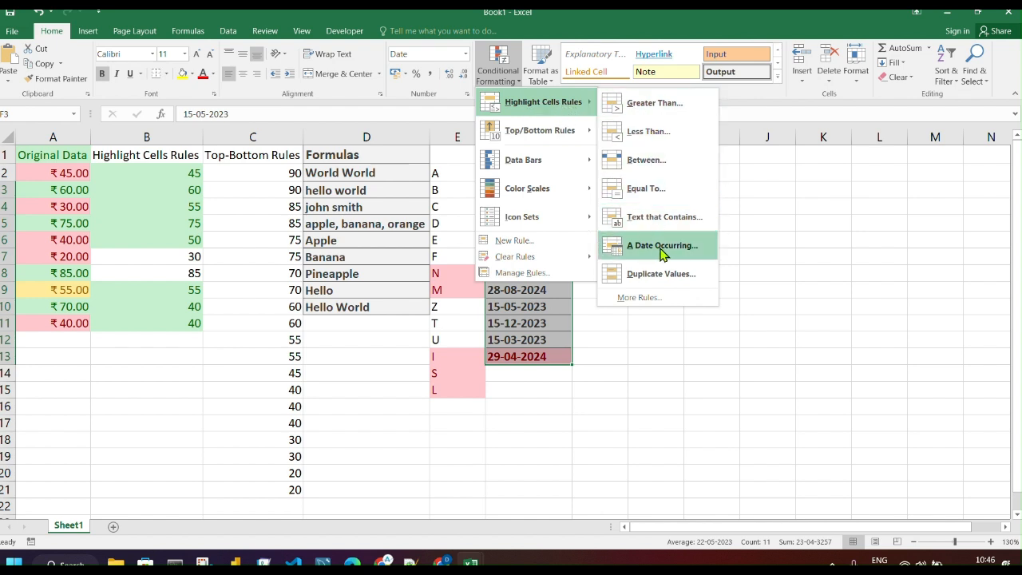
{"action": "left_click", "coordinate": [825, 238]}
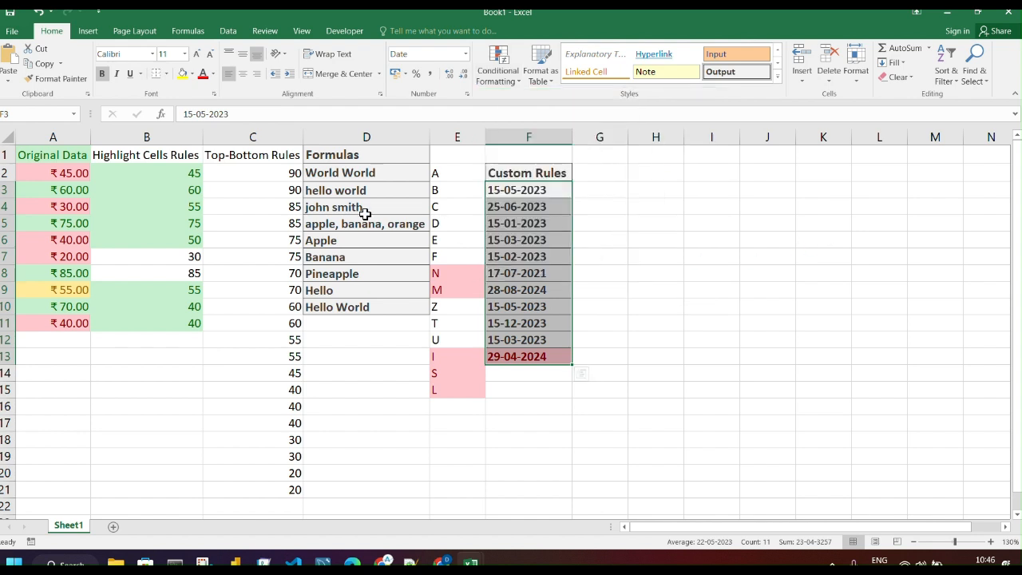
Step: Try a Duplicate Values rule on C2:C21 with the Duplicate and Unique options in Light Red Fill with Dark Red Text, and cancel it
{"action": "left_click_drag", "start_coordinate": [267, 174], "coordinate": [255, 492]}
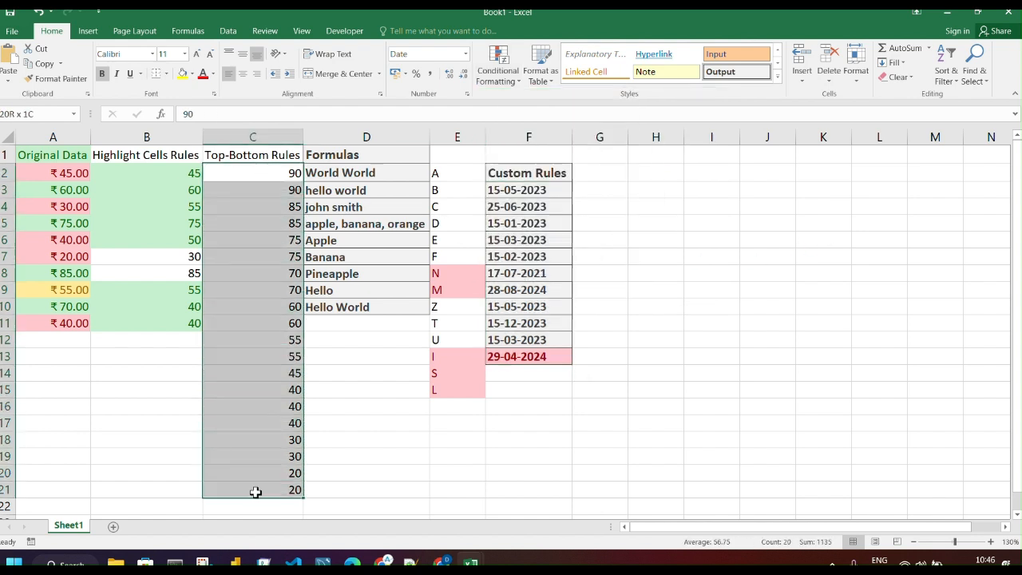
{"action": "left_click", "coordinate": [502, 73]}
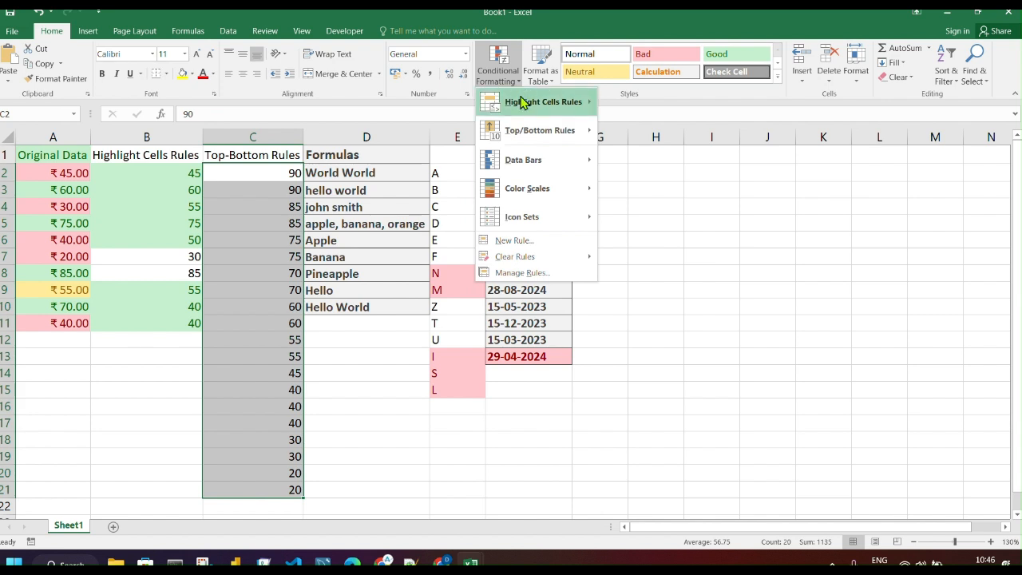
{"action": "mouse_move", "coordinate": [527, 104]}
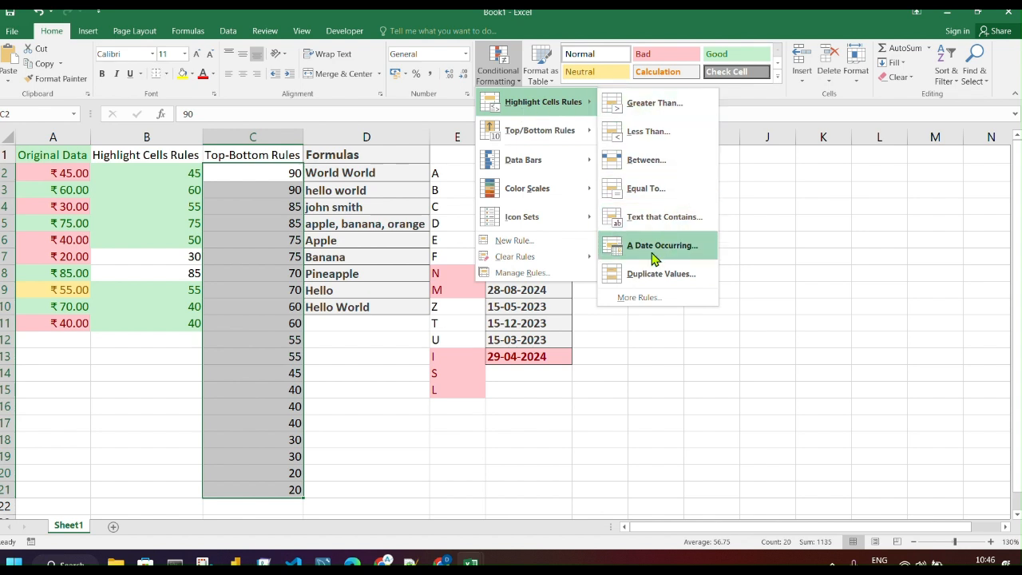
{"action": "left_click", "coordinate": [644, 275]}
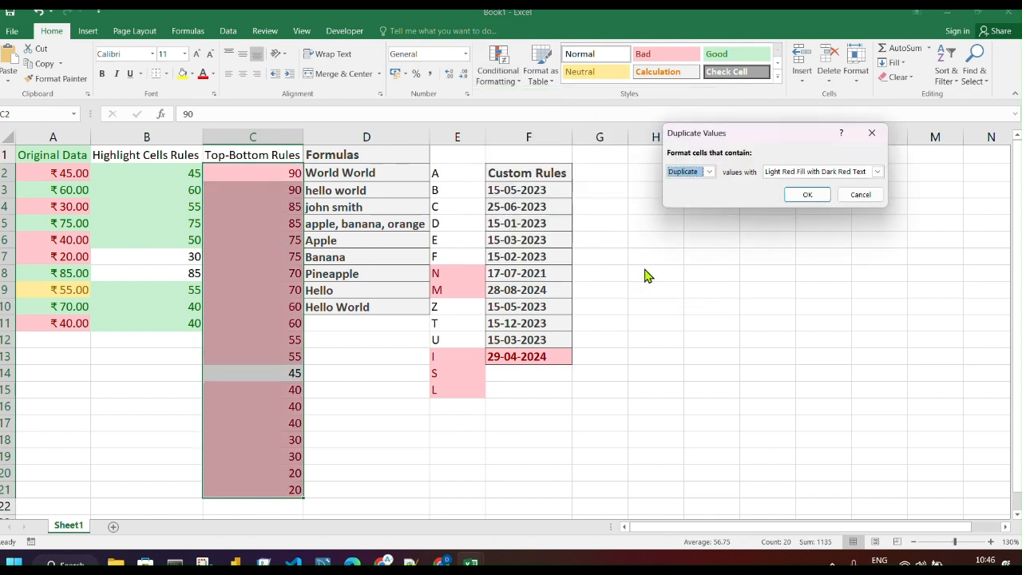
{"action": "left_click_drag", "start_coordinate": [798, 141], "coordinate": [764, 123]}
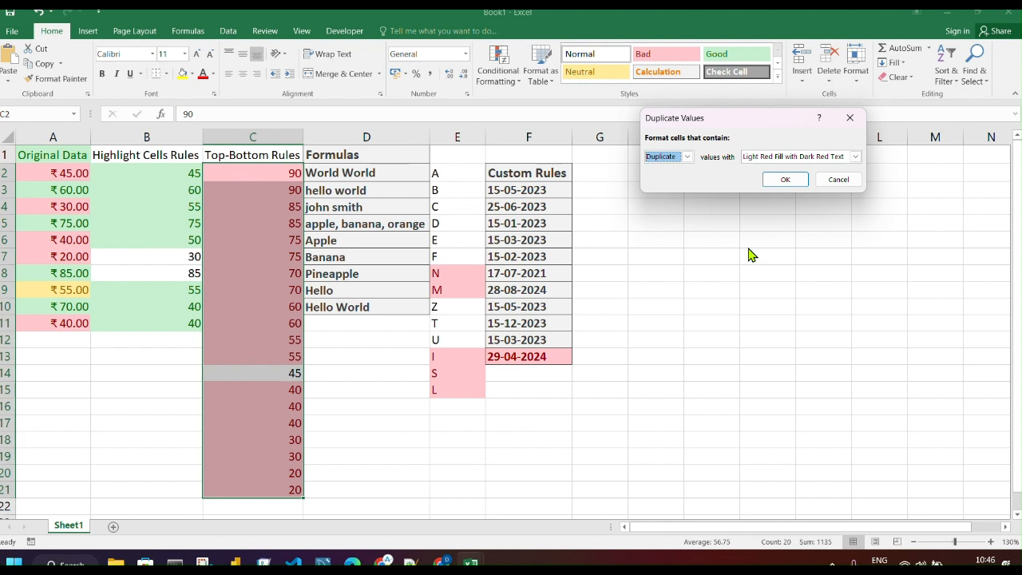
{"action": "left_click", "coordinate": [687, 156]}
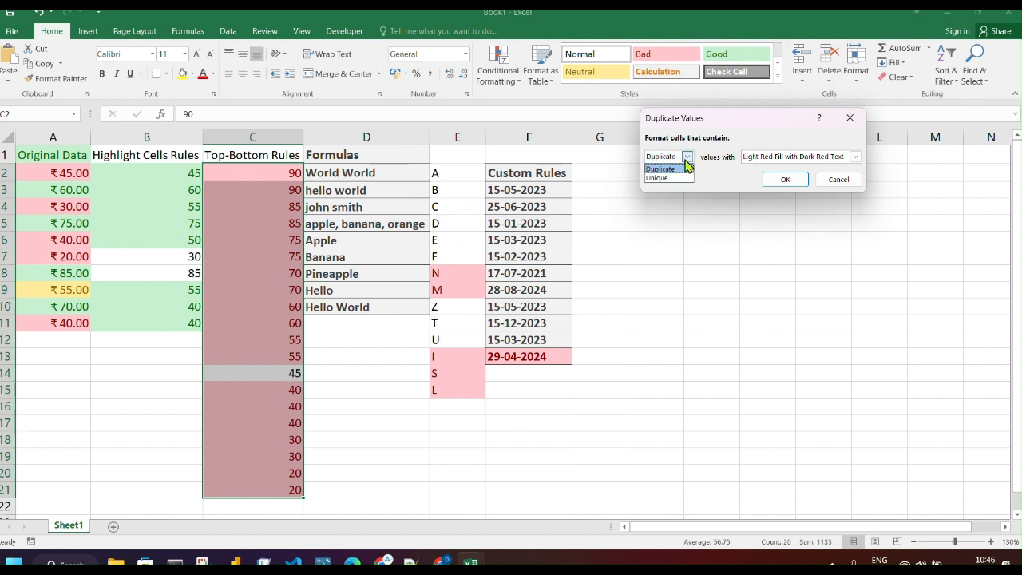
{"action": "left_click", "coordinate": [659, 178]}
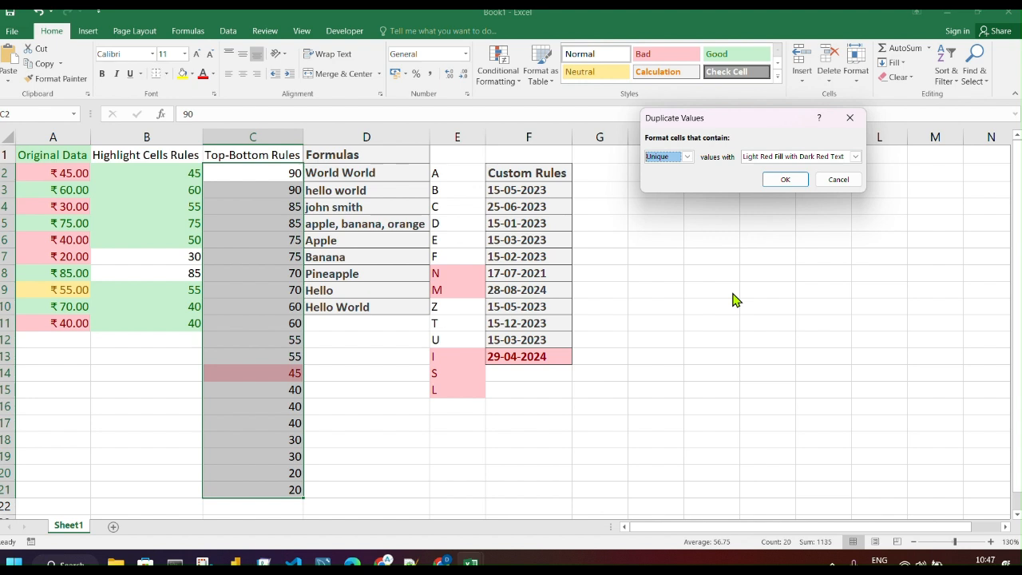
{"action": "left_click", "coordinate": [686, 157]}
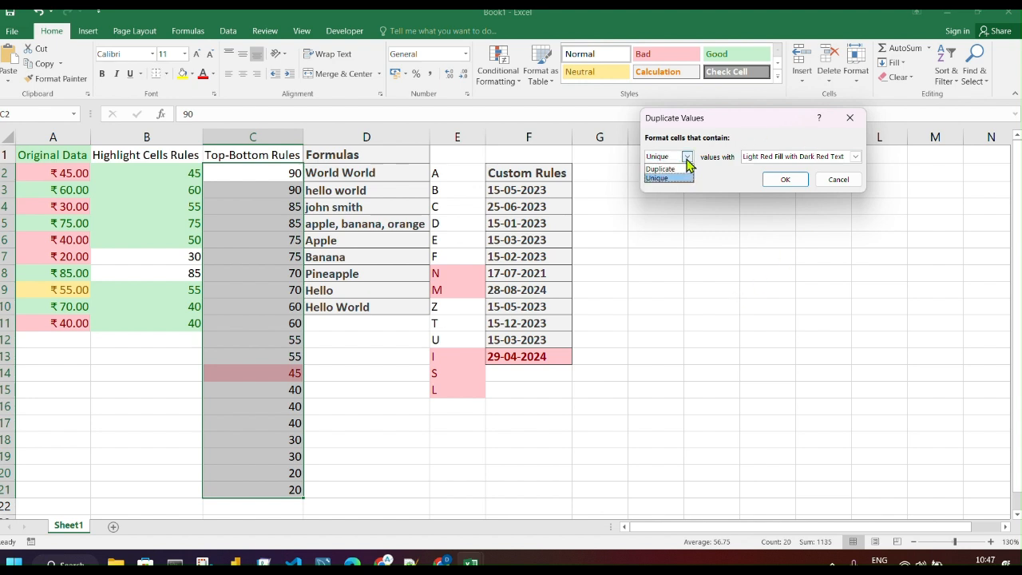
{"action": "left_click", "coordinate": [687, 158]}
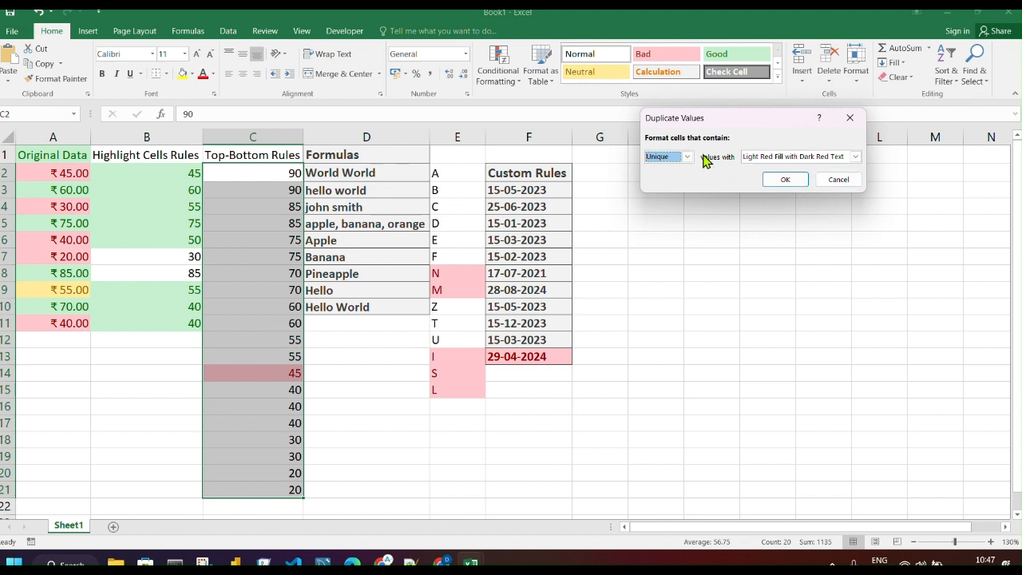
{"action": "left_click", "coordinate": [846, 182]}
Step: Change three values in the Top-Bottom Rules column: C3 to 91, C8 to 75 and C15 to 42
{"action": "double_click", "coordinate": [292, 191]}
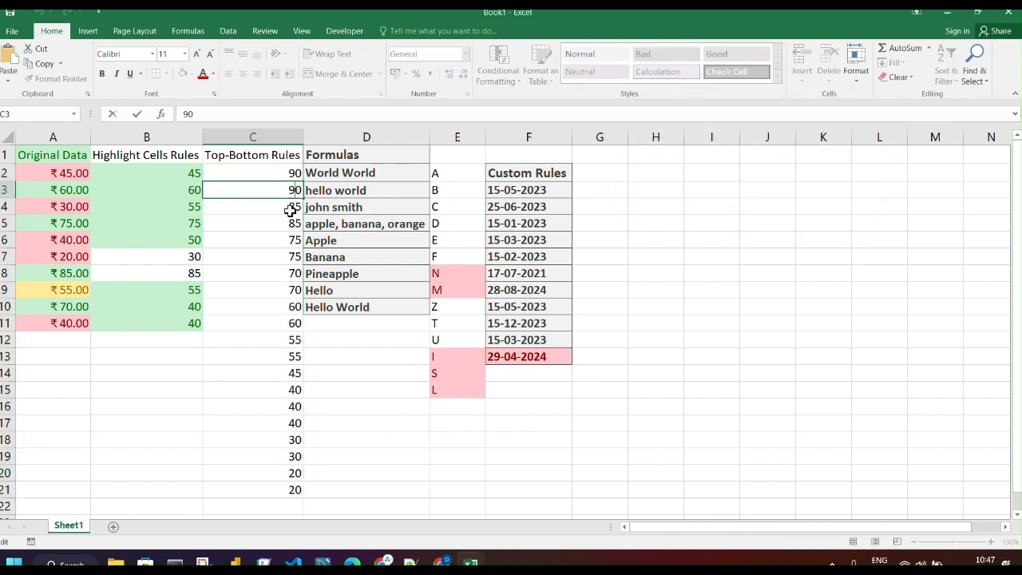
{"action": "key", "text": "BackSpace"}
{"action": "type", "text": "1"}
{"action": "key", "text": "Return"}
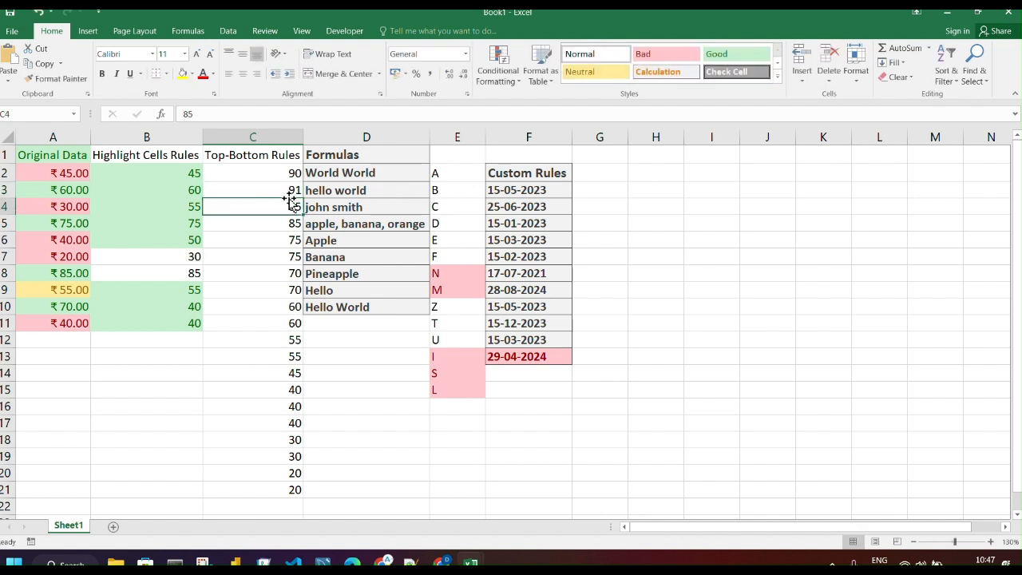
{"action": "left_click", "coordinate": [281, 274]}
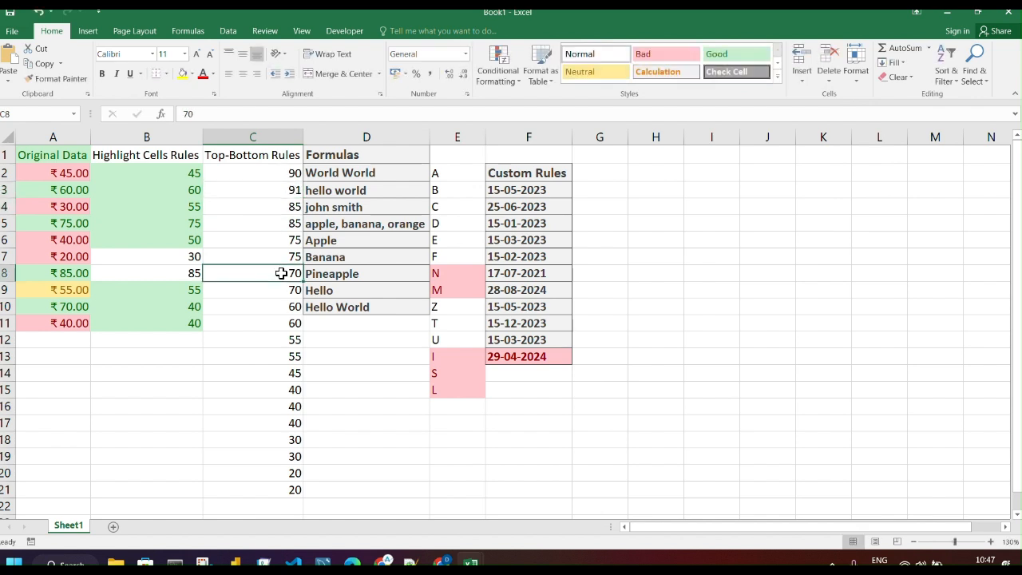
{"action": "double_click", "coordinate": [281, 273]}
{"action": "key", "text": "Return"}
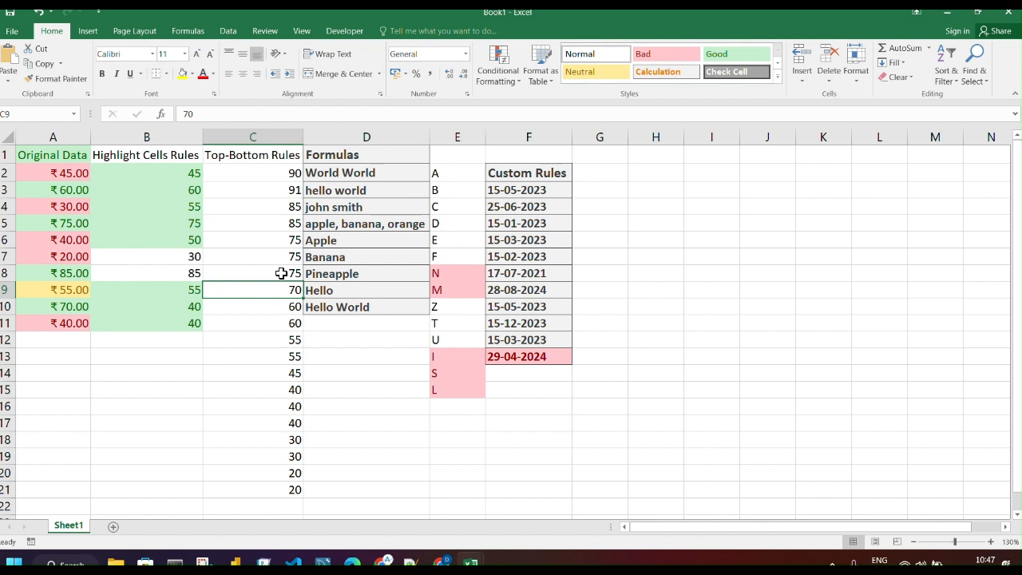
{"action": "left_click", "coordinate": [291, 391]}
{"action": "type", "text": "42"}
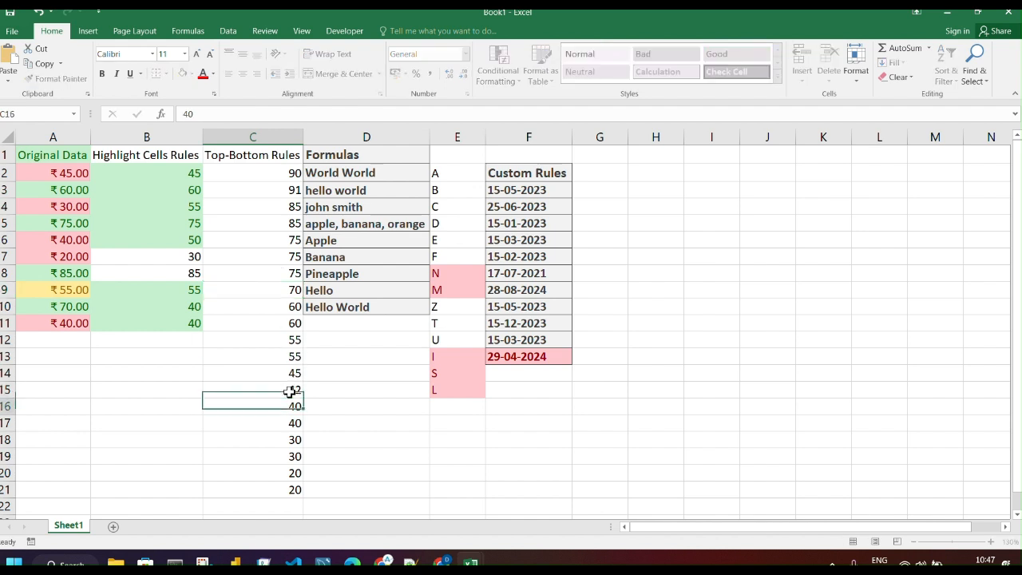
{"action": "key", "text": "Return"}
Step: Try the Duplicate Values rule again on the edited C2:C21, switch it to Unique values, and cancel it
{"action": "left_click_drag", "start_coordinate": [290, 169], "coordinate": [255, 486]}
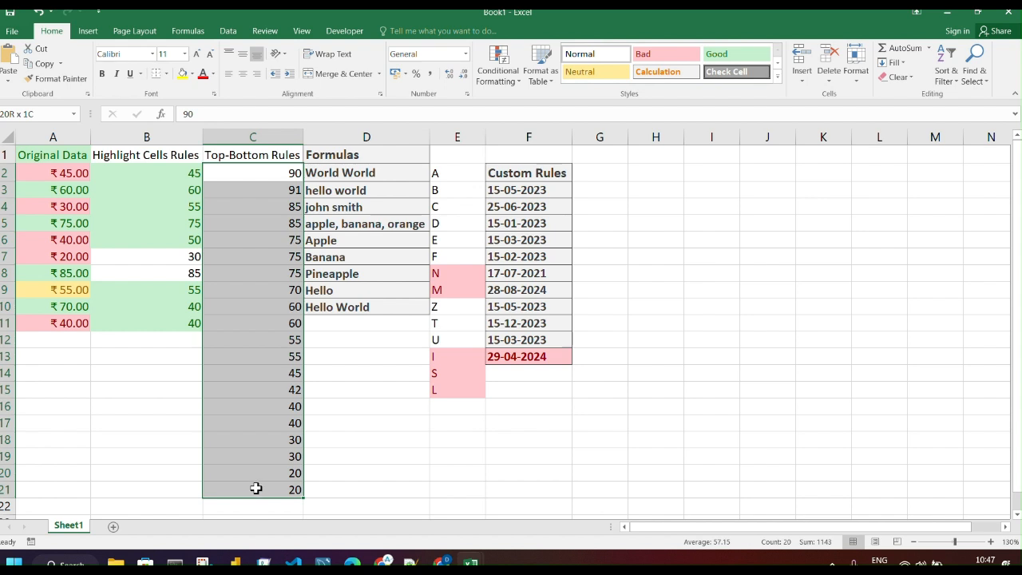
{"action": "left_click", "coordinate": [503, 73]}
{"action": "mouse_move", "coordinate": [570, 102]}
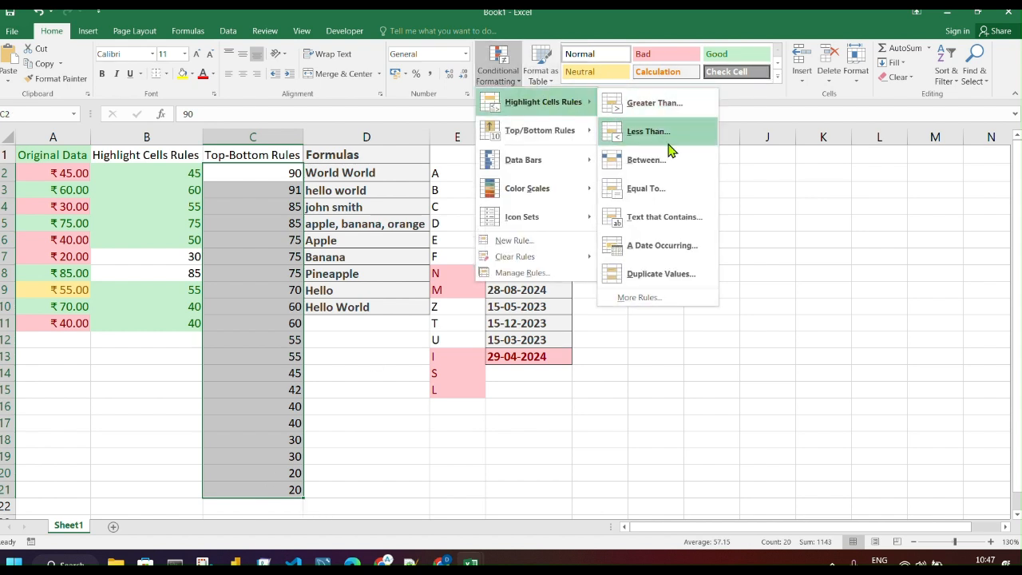
{"action": "left_click", "coordinate": [646, 274]}
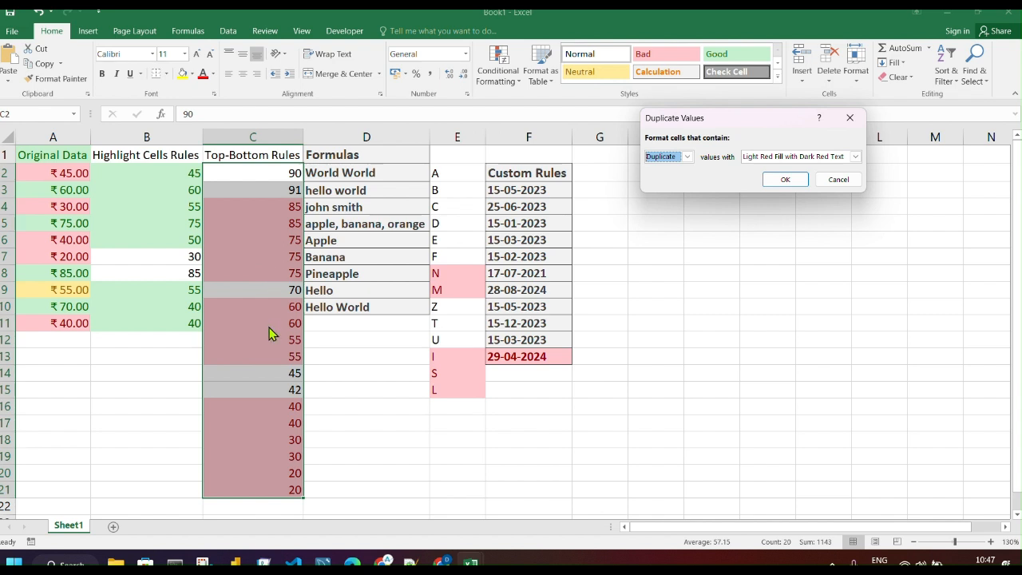
{"action": "left_click", "coordinate": [683, 159]}
{"action": "left_click", "coordinate": [670, 179]}
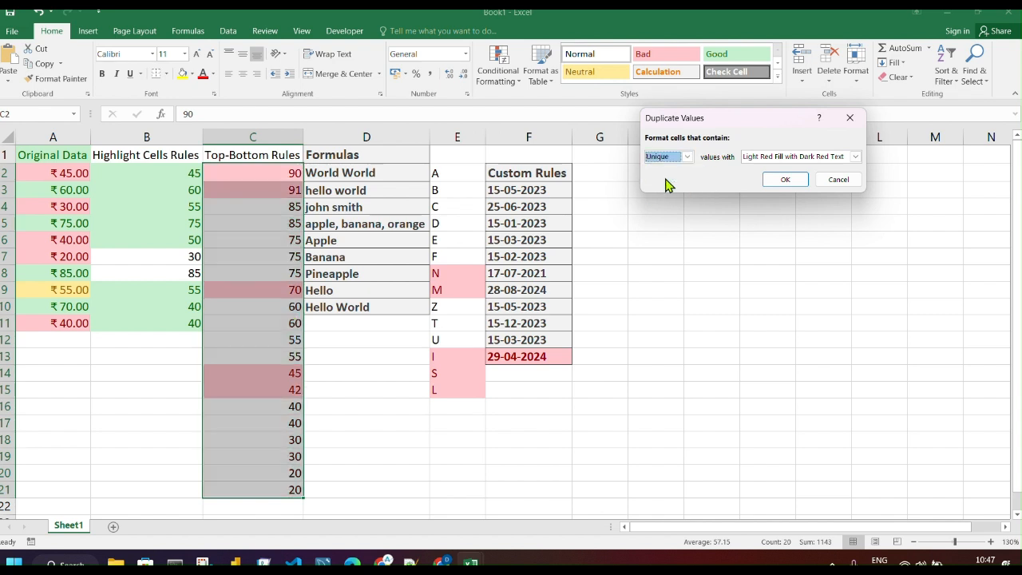
{"action": "left_click", "coordinate": [840, 179]}
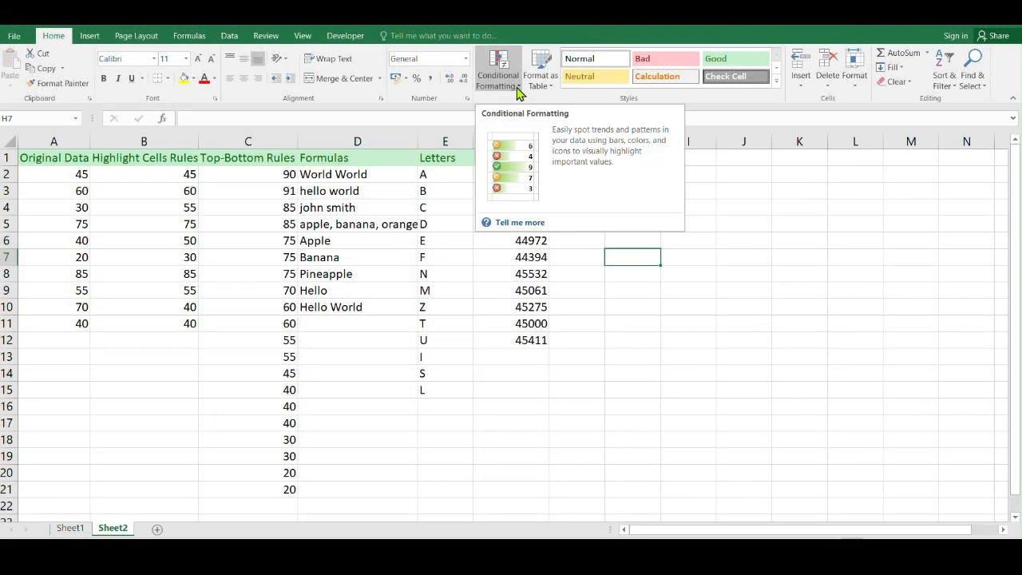
{"action": "left_click", "coordinate": [510, 85]}
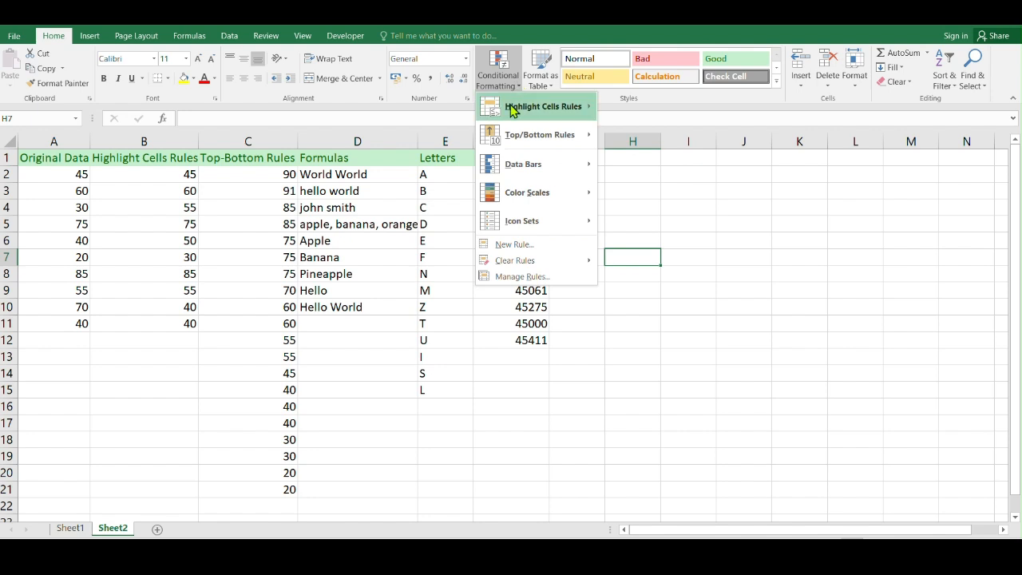
{"action": "mouse_move", "coordinate": [542, 134]}
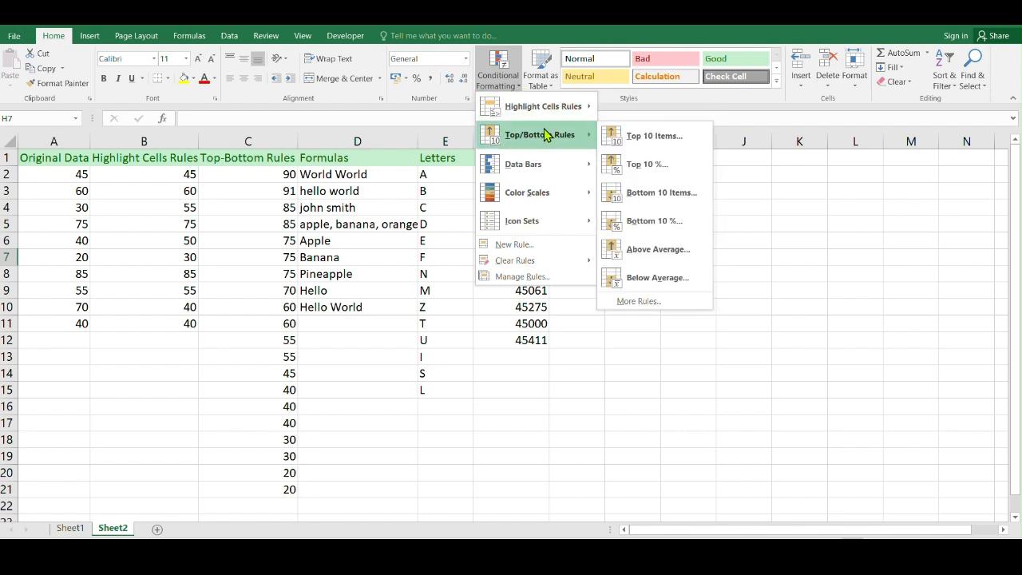
{"action": "left_click", "coordinate": [759, 177]}
Step: Start a Top 10 Items rule on C2:C21 of Sheet2 with Light Red Fill with Dark Red Text
{"action": "left_click_drag", "start_coordinate": [263, 173], "coordinate": [248, 489]}
{"action": "left_click", "coordinate": [498, 80]}
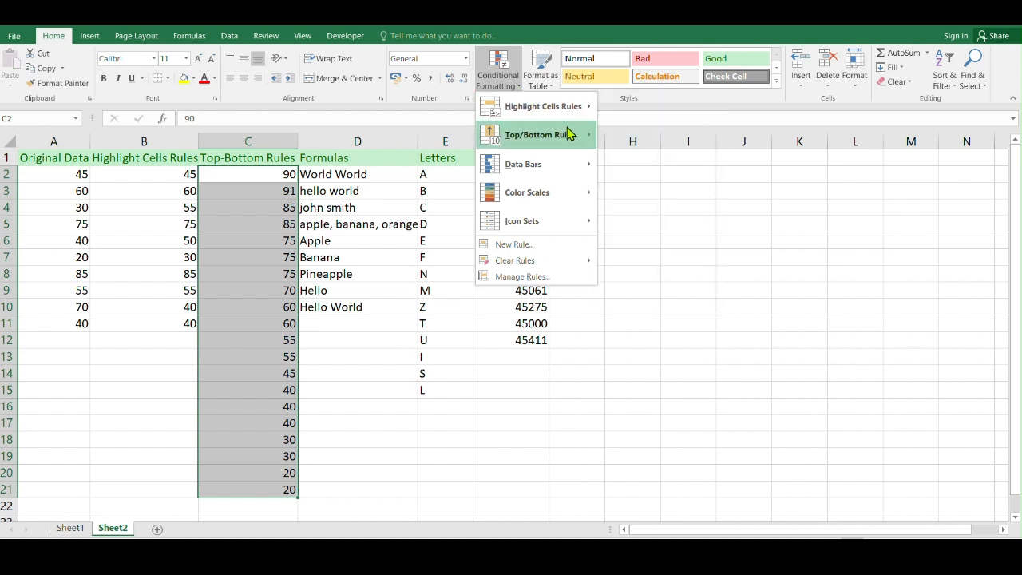
{"action": "mouse_move", "coordinate": [569, 134]}
{"action": "left_click", "coordinate": [630, 135]}
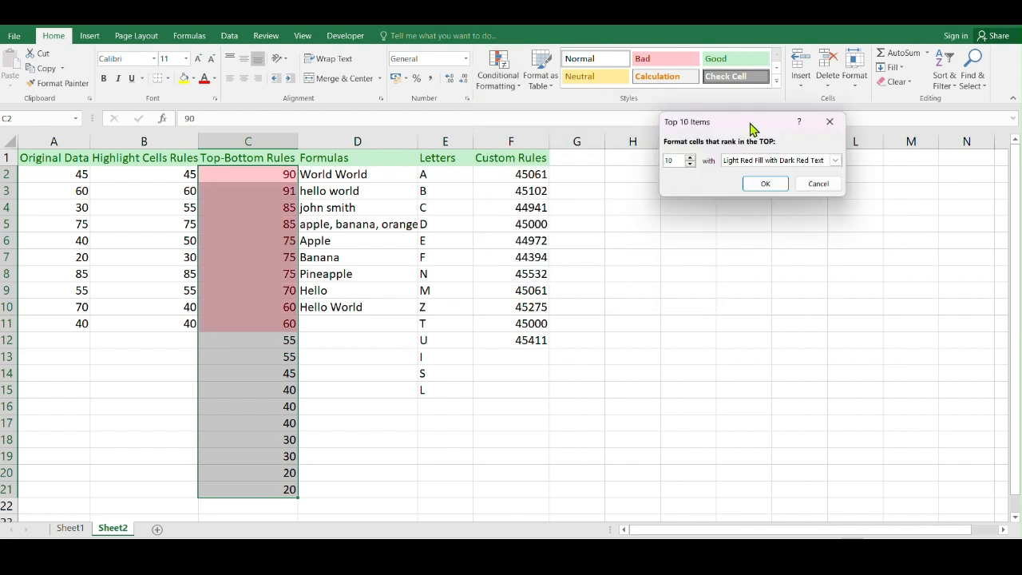
{"action": "left_click_drag", "start_coordinate": [750, 128], "coordinate": [756, 109]}
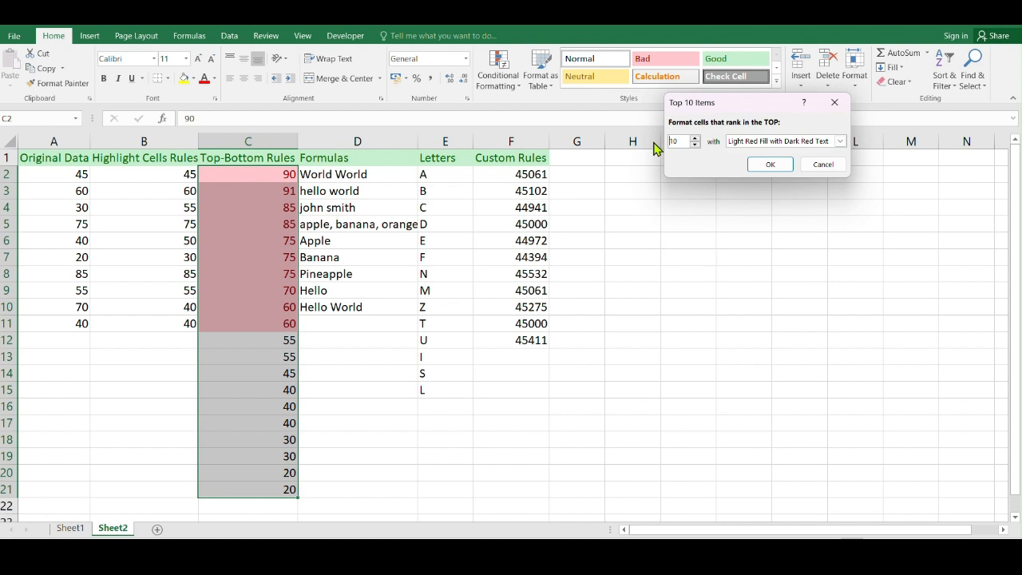
Step: Try different item counts in the Top 10 Items rule, raising the count to 17 and lowering it to 2
{"action": "left_click", "coordinate": [694, 138]}
{"action": "left_click", "coordinate": [695, 138]}
{"action": "left_click", "coordinate": [695, 137]}
{"action": "left_click", "coordinate": [694, 137]}
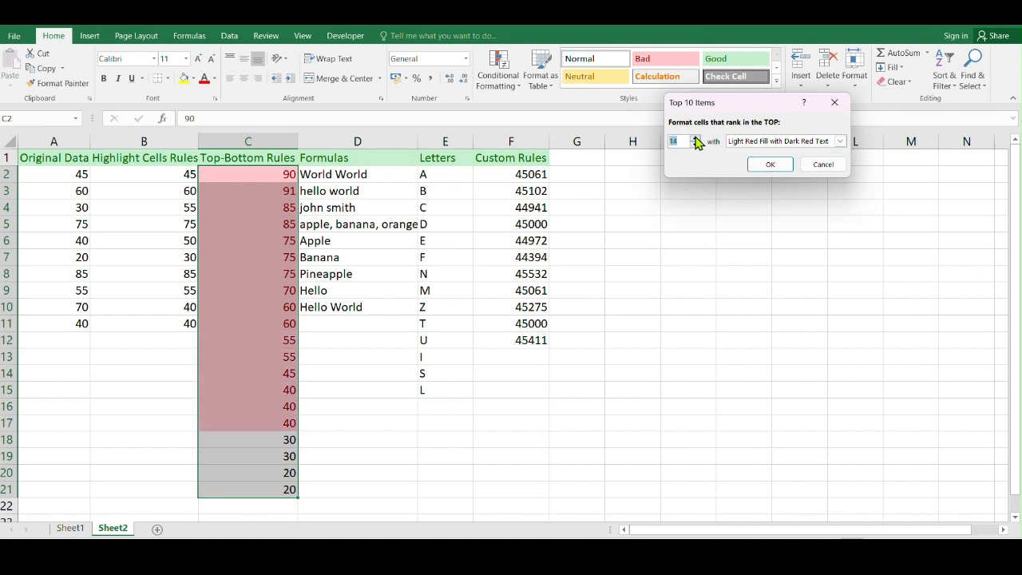
{"action": "left_click", "coordinate": [695, 139]}
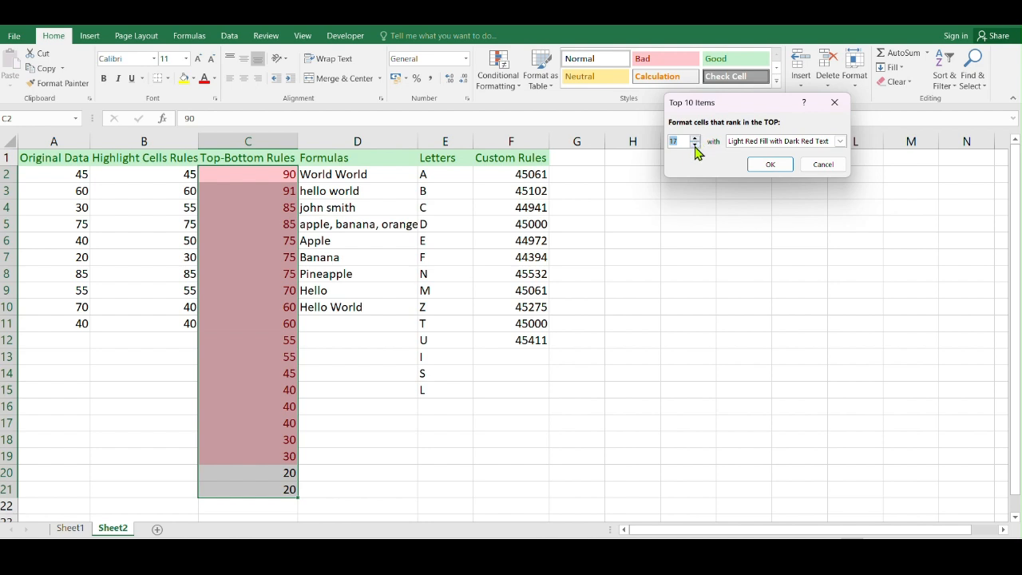
{"action": "left_click", "coordinate": [695, 145]}
{"action": "left_click", "coordinate": [695, 144]}
{"action": "left_click", "coordinate": [695, 144]}
{"action": "left_click", "coordinate": [695, 144]}
{"action": "left_click", "coordinate": [695, 145]}
{"action": "left_click", "coordinate": [695, 144]}
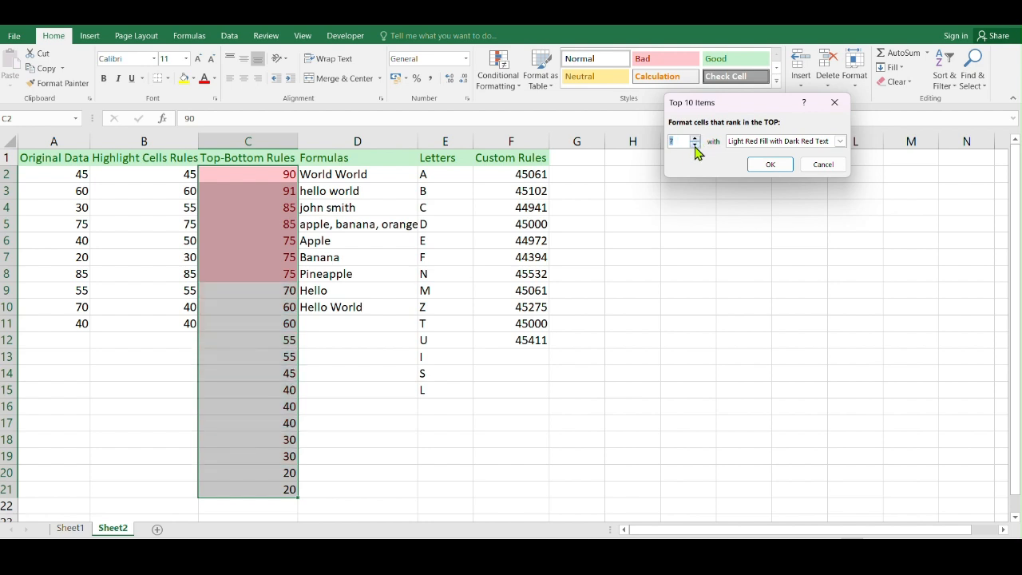
{"action": "left_click", "coordinate": [695, 146]}
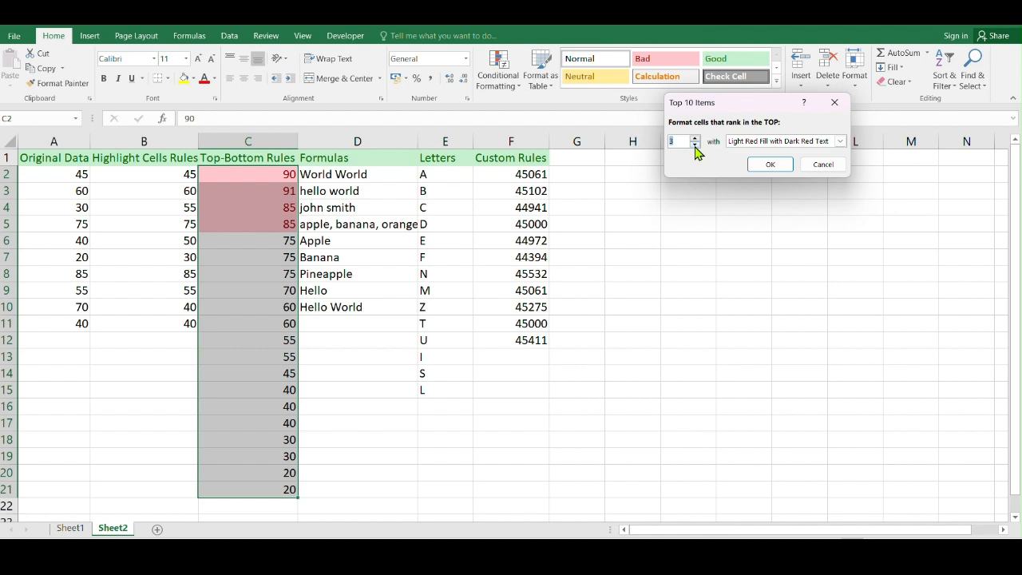
{"action": "left_click", "coordinate": [695, 145]}
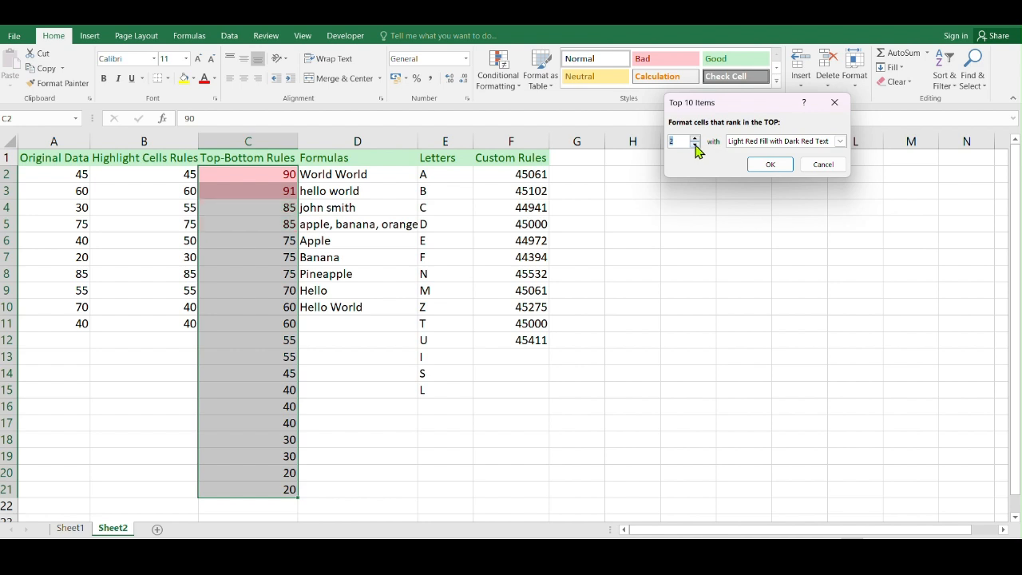
Step: Try item counts between 1 and 5 in the Top 10 Items rule for C2:C21
{"action": "left_click", "coordinate": [695, 138]}
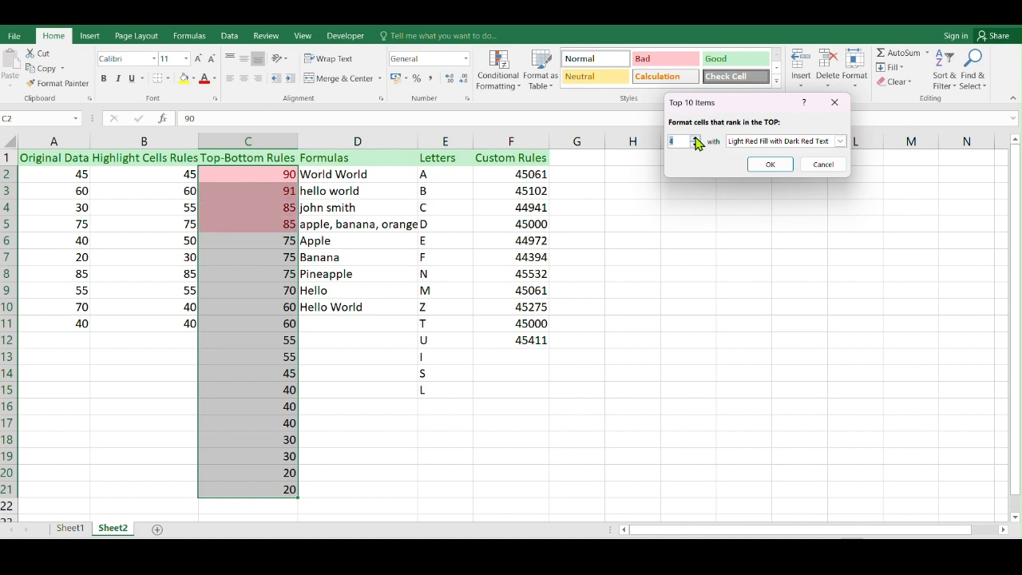
{"action": "left_click", "coordinate": [695, 138]}
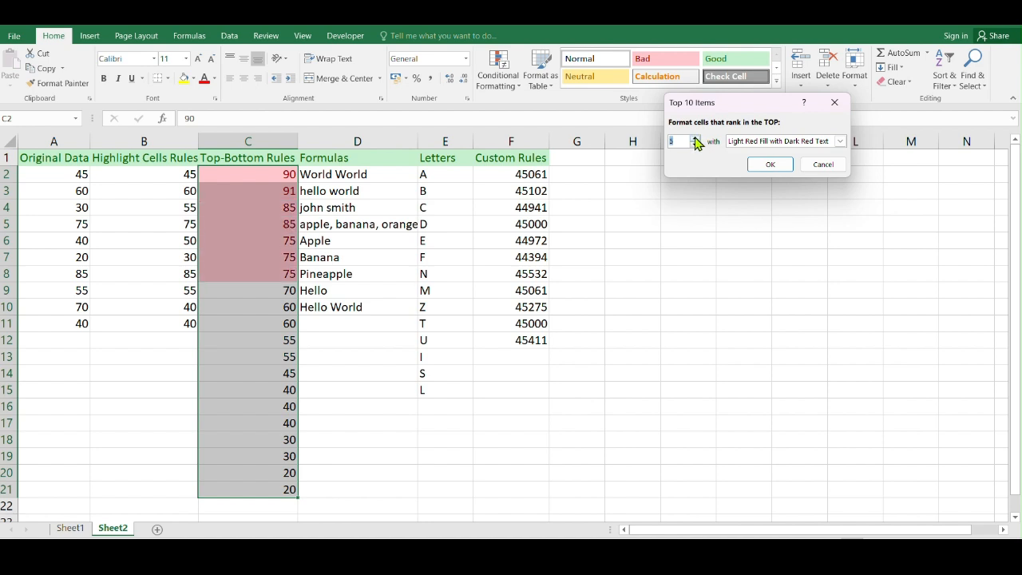
{"action": "left_click", "coordinate": [695, 145]}
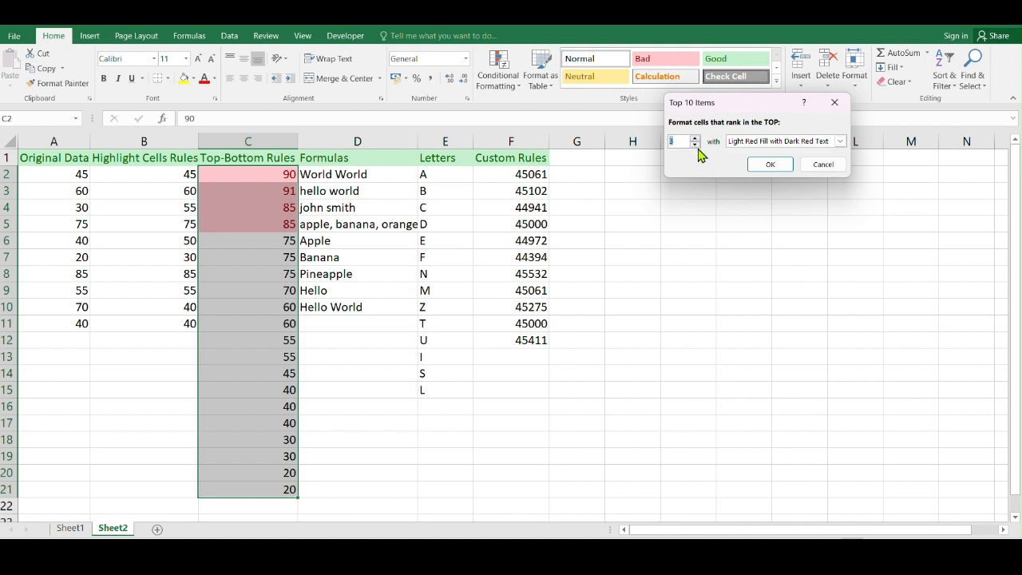
{"action": "left_click", "coordinate": [695, 145]}
{"action": "left_click", "coordinate": [695, 144]}
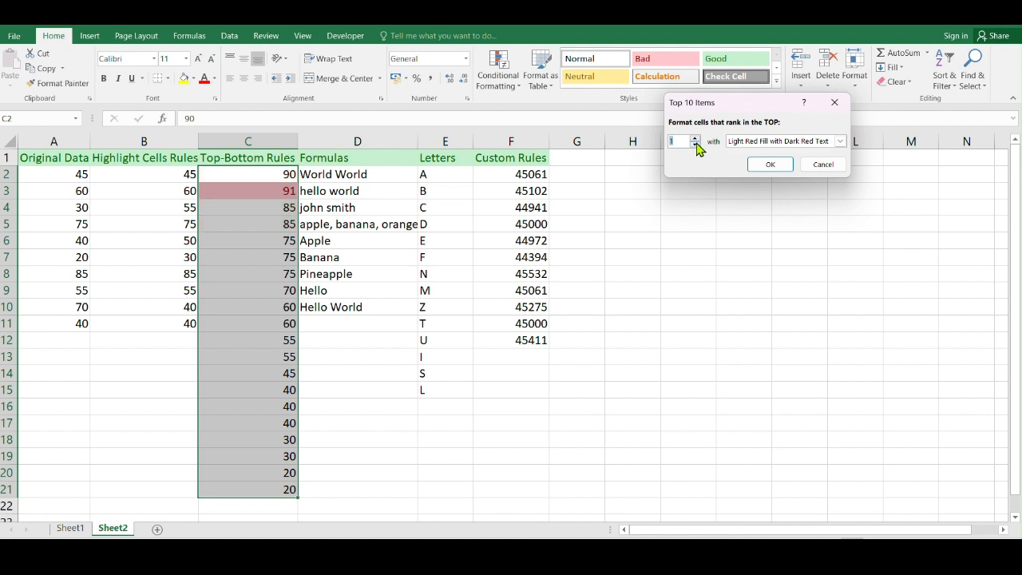
{"action": "left_click", "coordinate": [695, 139]}
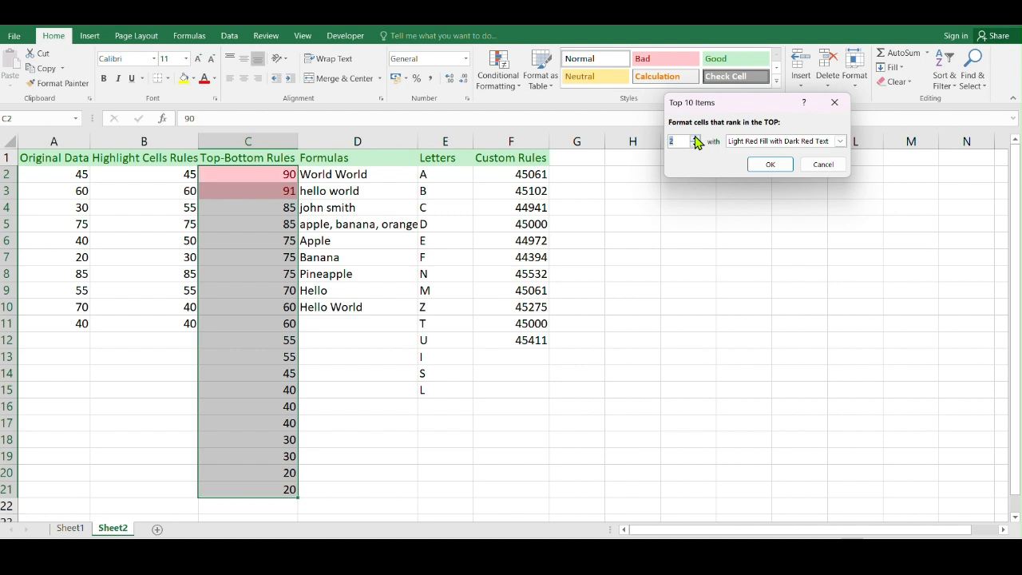
{"action": "left_click", "coordinate": [695, 139]}
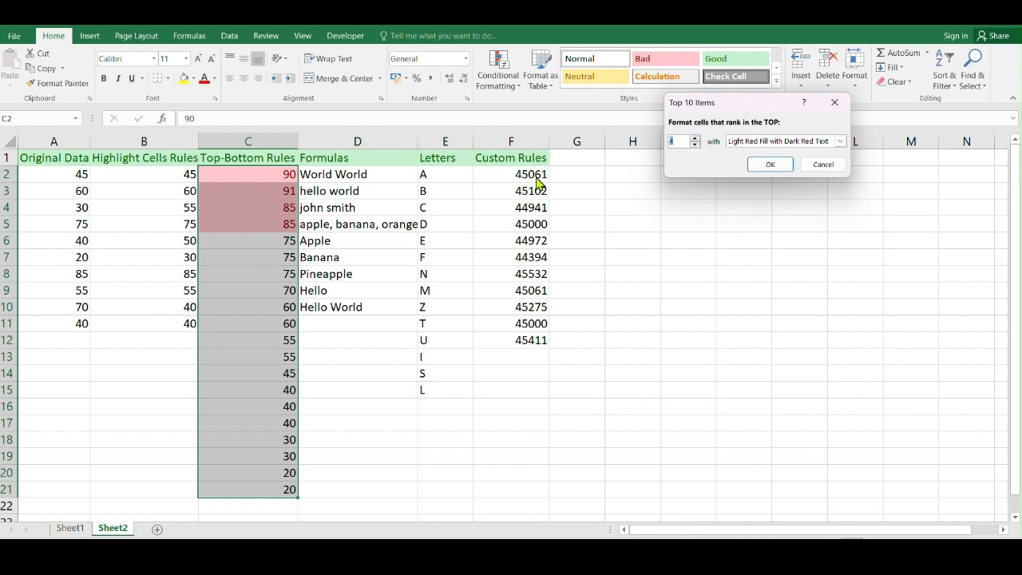
{"action": "left_click", "coordinate": [695, 139]}
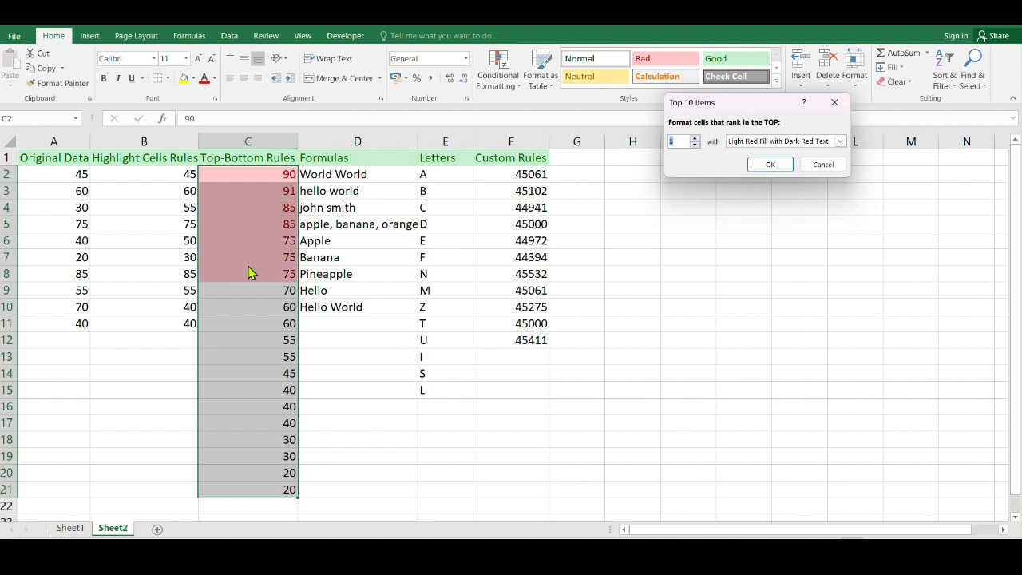
Step: Raise the Top 10 Items count to 8, and lower it to 4
{"action": "left_click", "coordinate": [694, 139]}
{"action": "left_click", "coordinate": [695, 139]}
{"action": "left_click", "coordinate": [694, 139]}
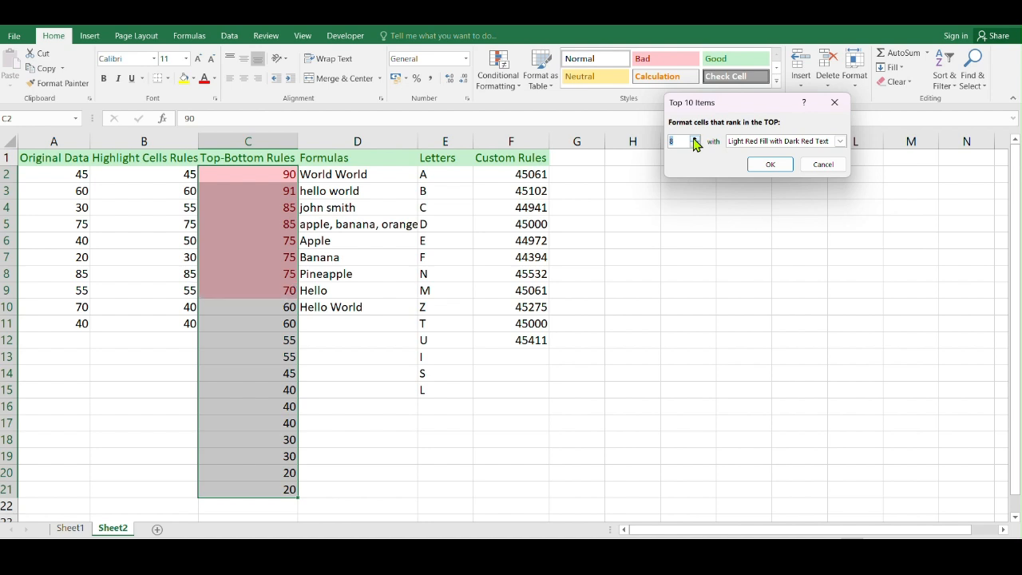
{"action": "left_click", "coordinate": [694, 146]}
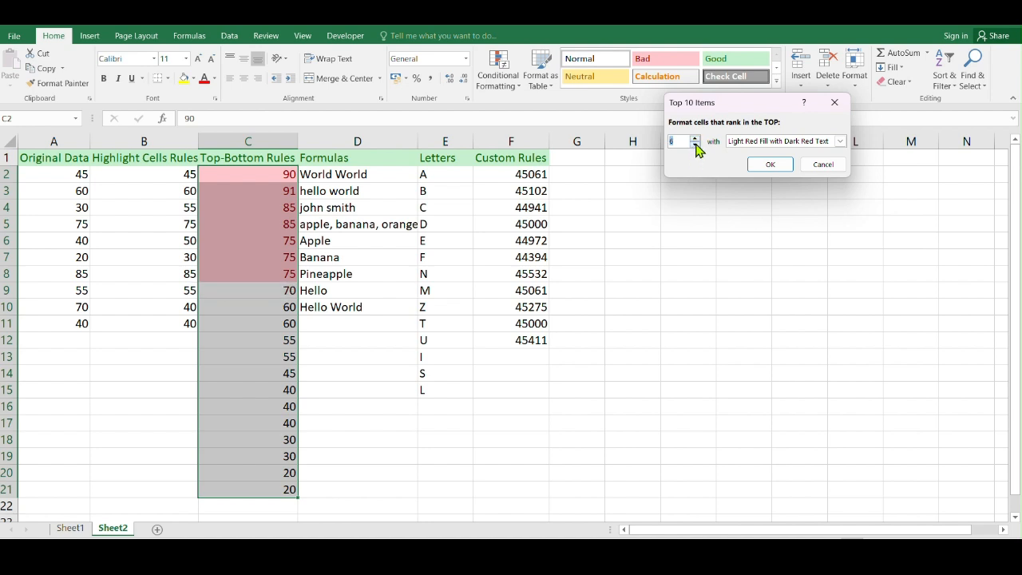
{"action": "left_click", "coordinate": [696, 146]}
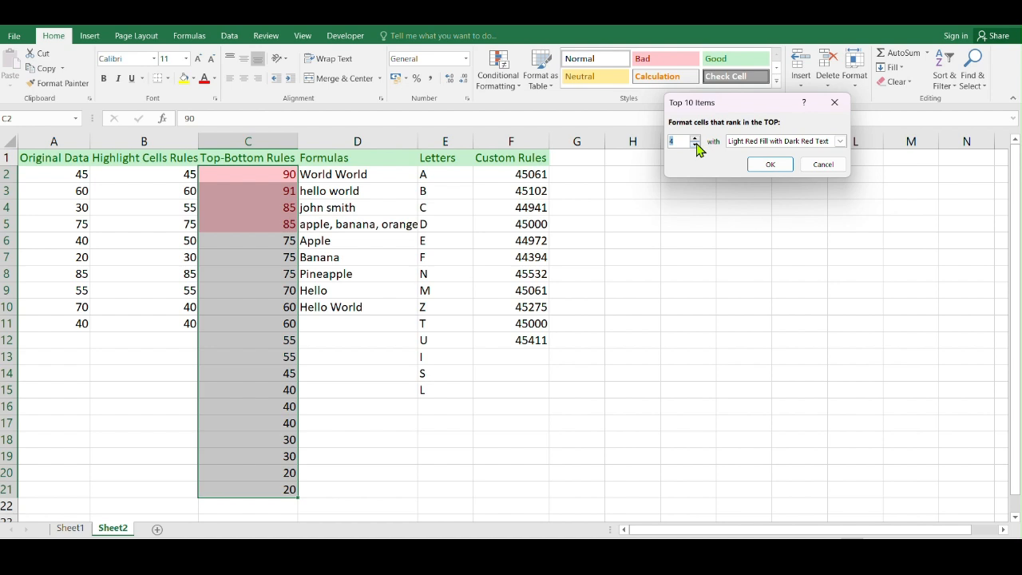
Step: Apply the Top 10 Items rule to C2:C21 with Light Red Fill with Dark Red Text, and undo it
{"action": "left_click", "coordinate": [839, 141]}
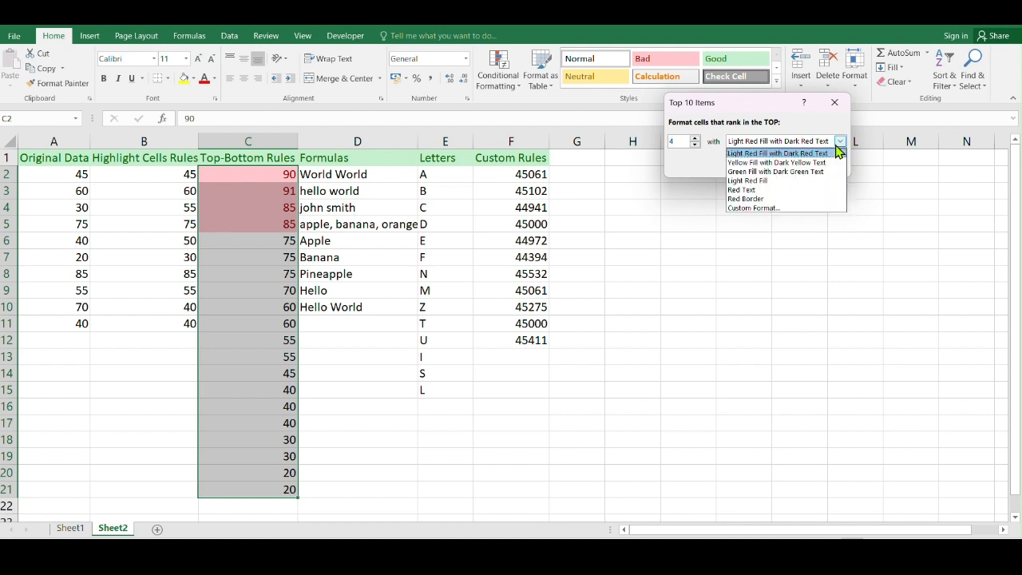
{"action": "left_click", "coordinate": [695, 198]}
{"action": "left_click", "coordinate": [773, 165]}
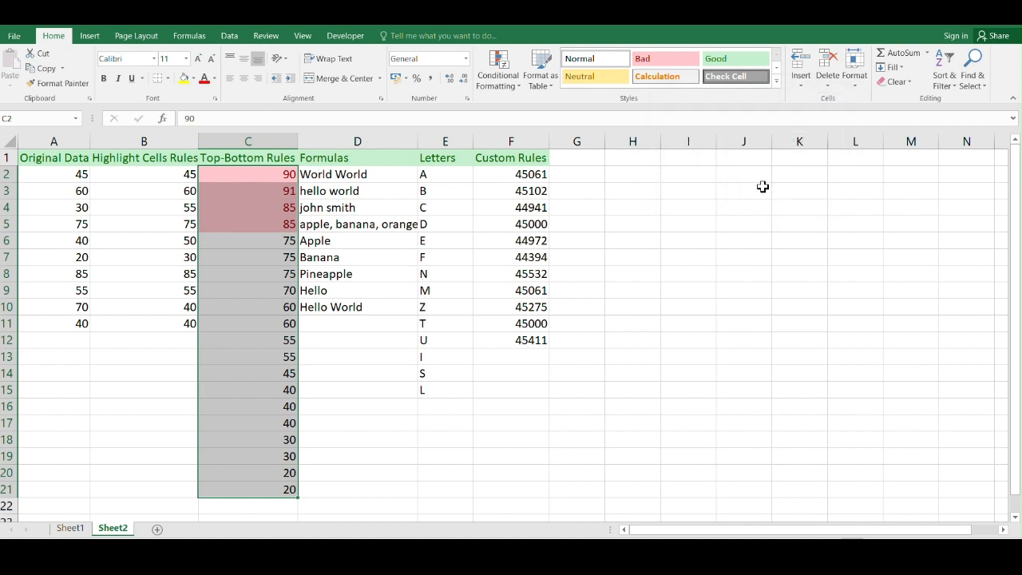
{"action": "left_click", "coordinate": [760, 187]}
{"action": "key", "text": "ctrl+z"}
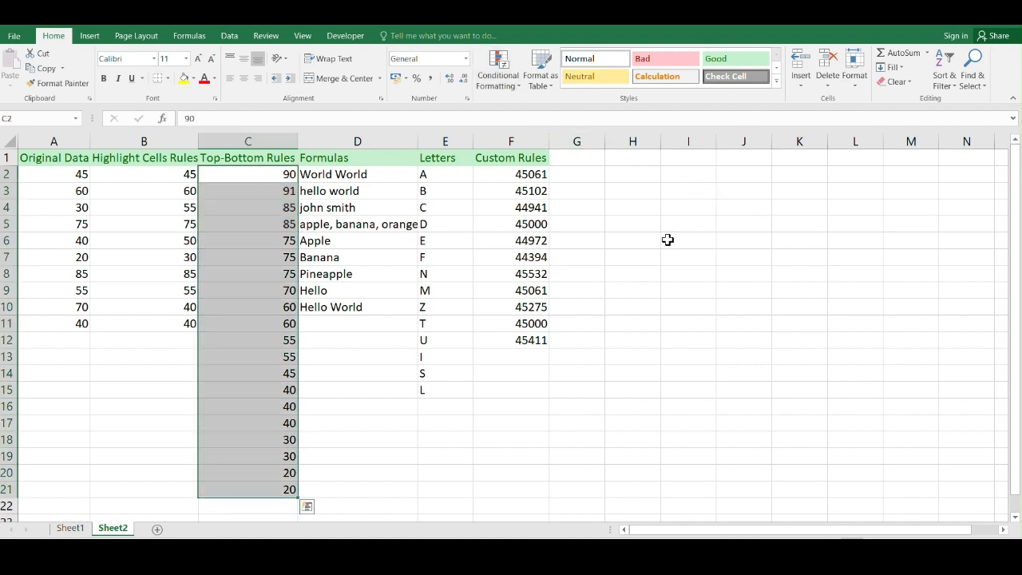
Step: Apply a Top 10% rule to C2:C21 set to 40% with Light Red Fill with Dark Red Text, and undo it
{"action": "left_click", "coordinate": [515, 83]}
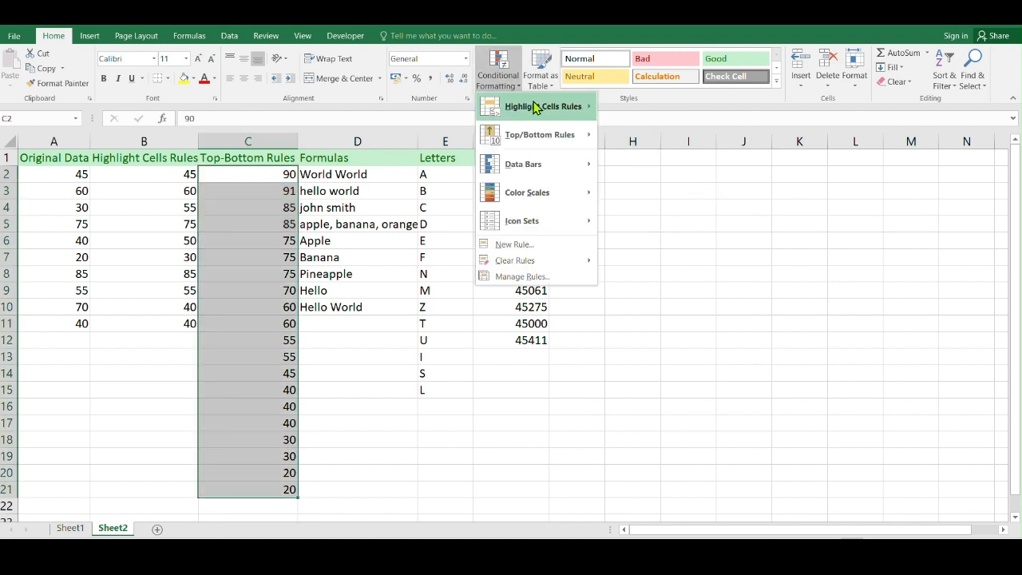
{"action": "mouse_move", "coordinate": [550, 134]}
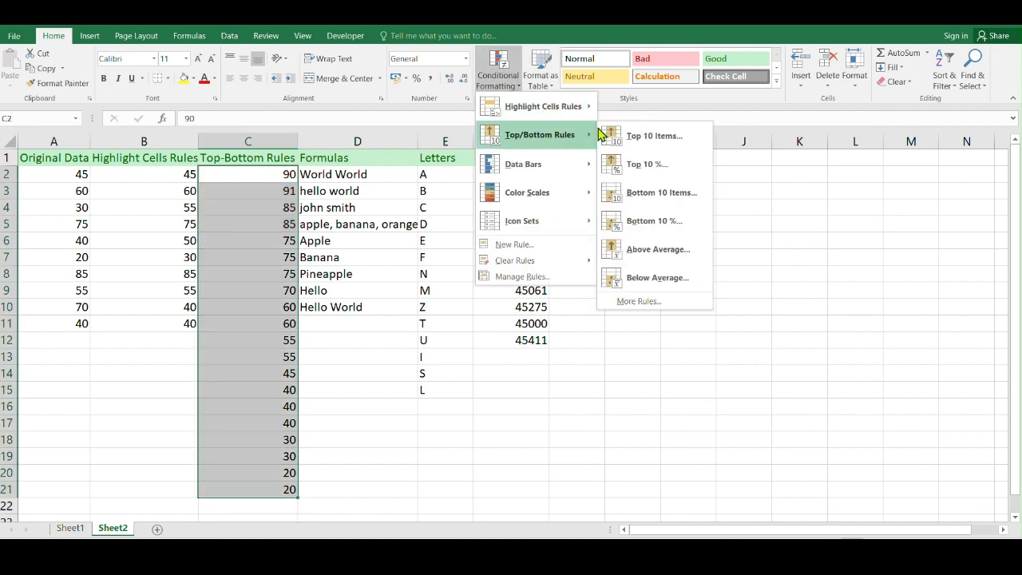
{"action": "left_click", "coordinate": [648, 166]}
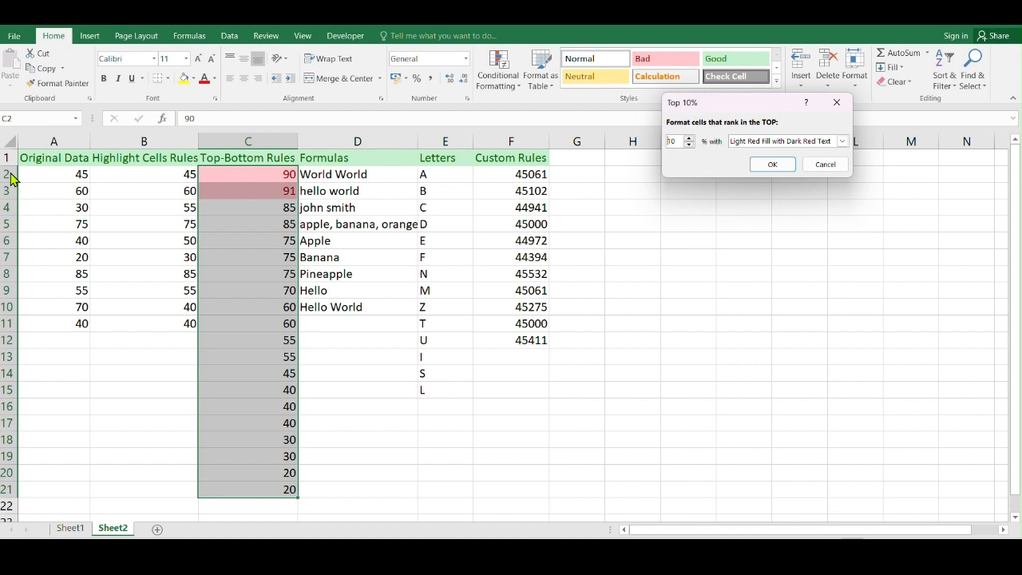
{"action": "left_click", "coordinate": [671, 141]}
{"action": "key", "text": "BackSpace"}
{"action": "key", "text": "BackSpace"}
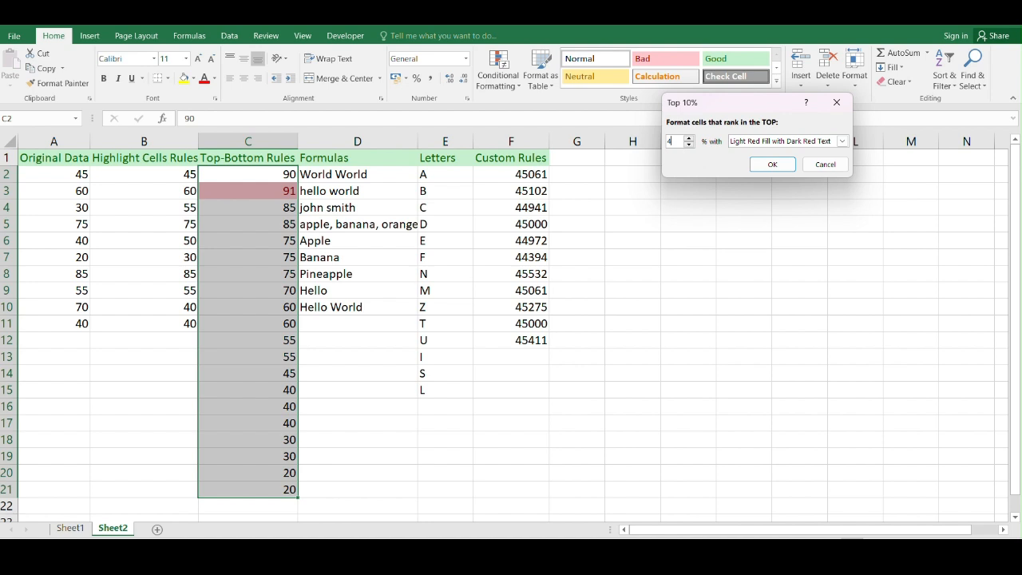
{"action": "type", "text": "40"}
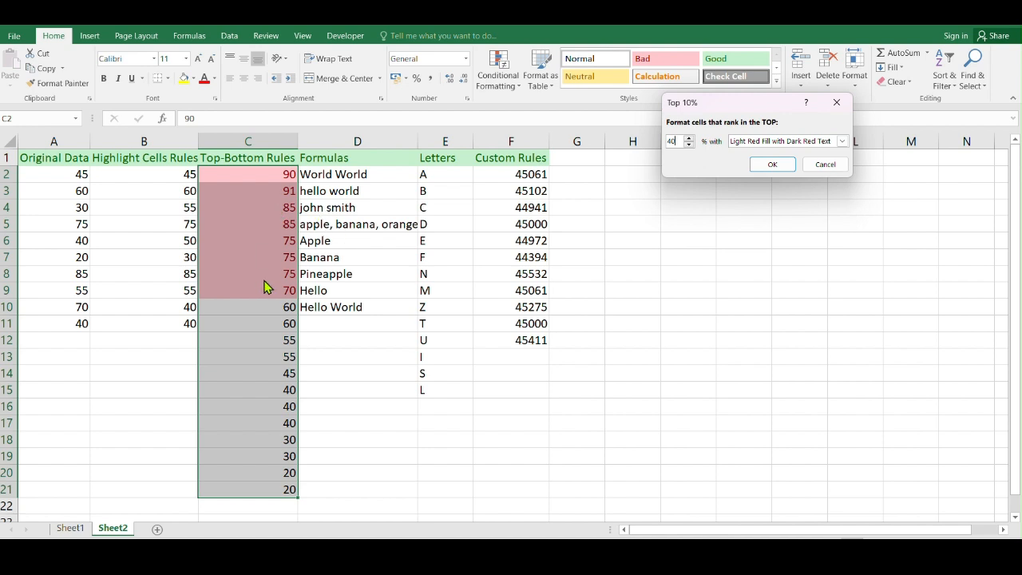
{"action": "left_click", "coordinate": [768, 165]}
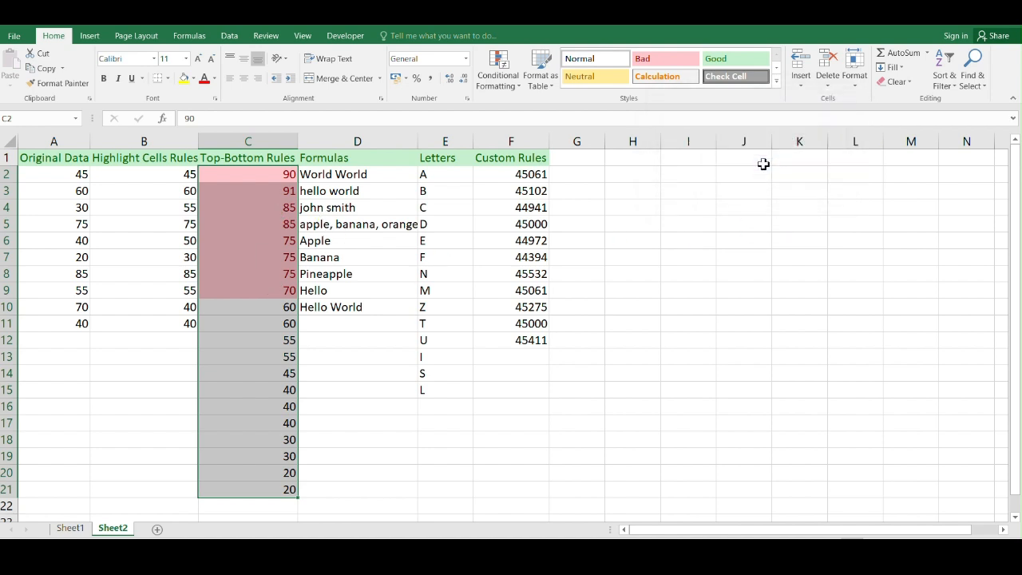
{"action": "key", "text": "ctrl+z"}
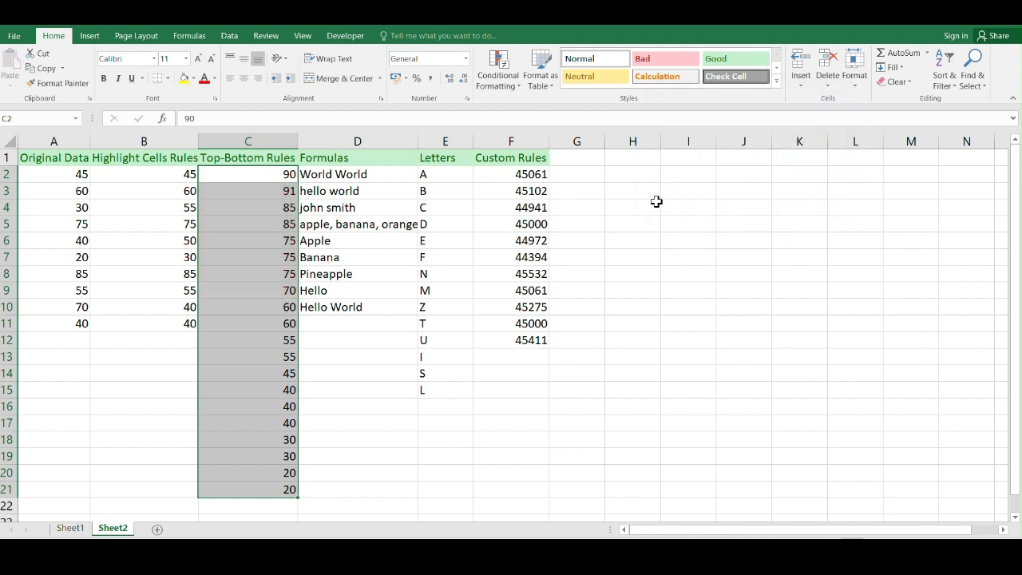
Step: Preview the Bottom 10 Items rule on C2:C21 and cancel it
{"action": "left_click", "coordinate": [499, 73]}
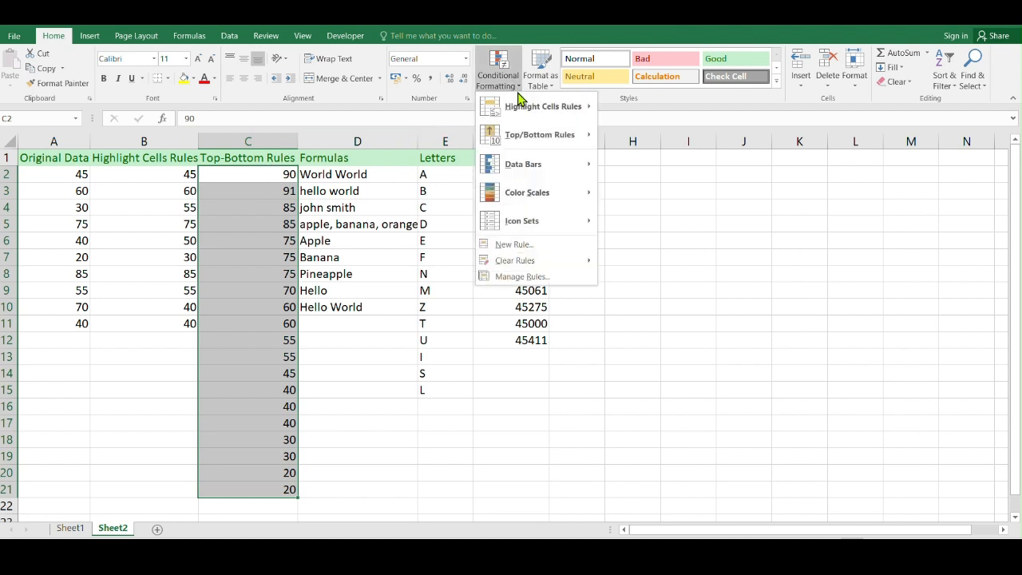
{"action": "mouse_move", "coordinate": [557, 130]}
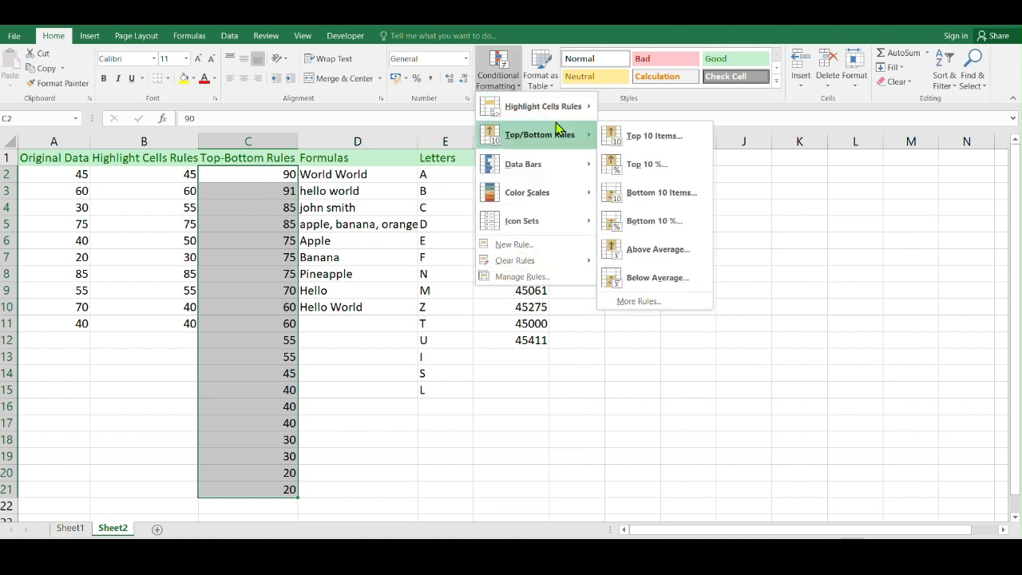
{"action": "left_click", "coordinate": [663, 193]}
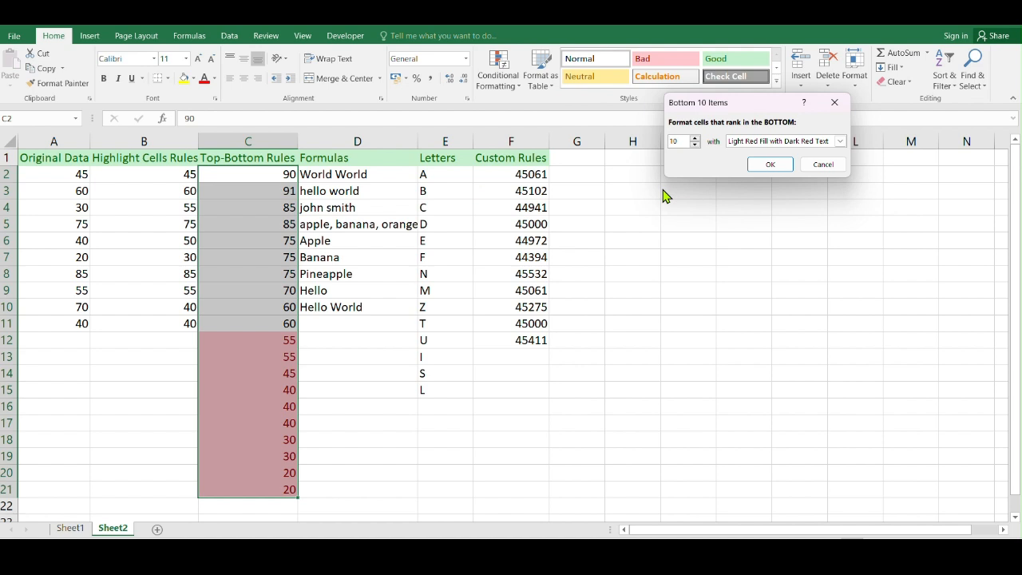
{"action": "left_click", "coordinate": [824, 166]}
Step: Try the Bottom 10% rule on C2:C21 with higher percentages and cancel it
{"action": "left_click", "coordinate": [499, 71]}
{"action": "mouse_move", "coordinate": [539, 128]}
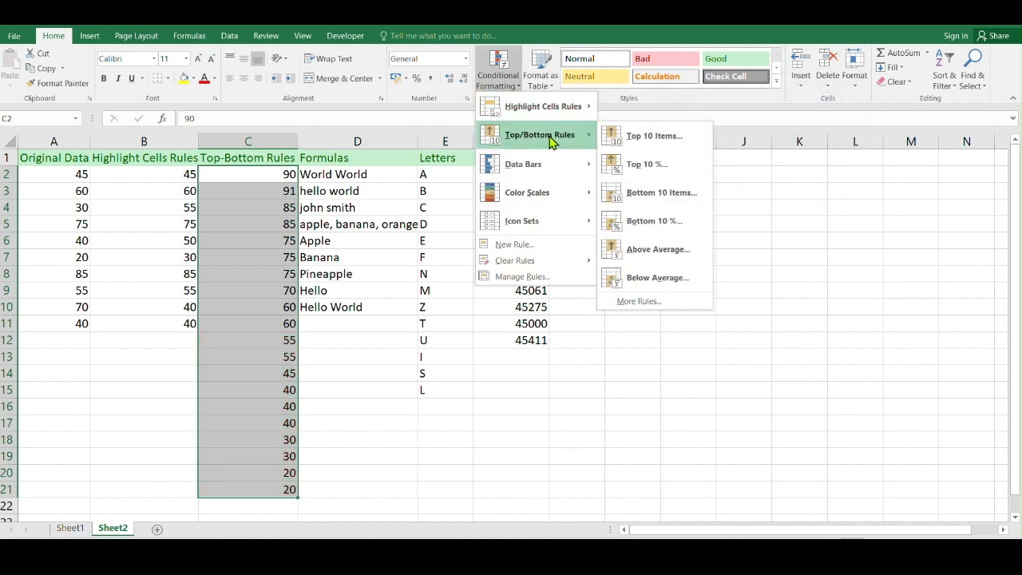
{"action": "left_click", "coordinate": [647, 223]}
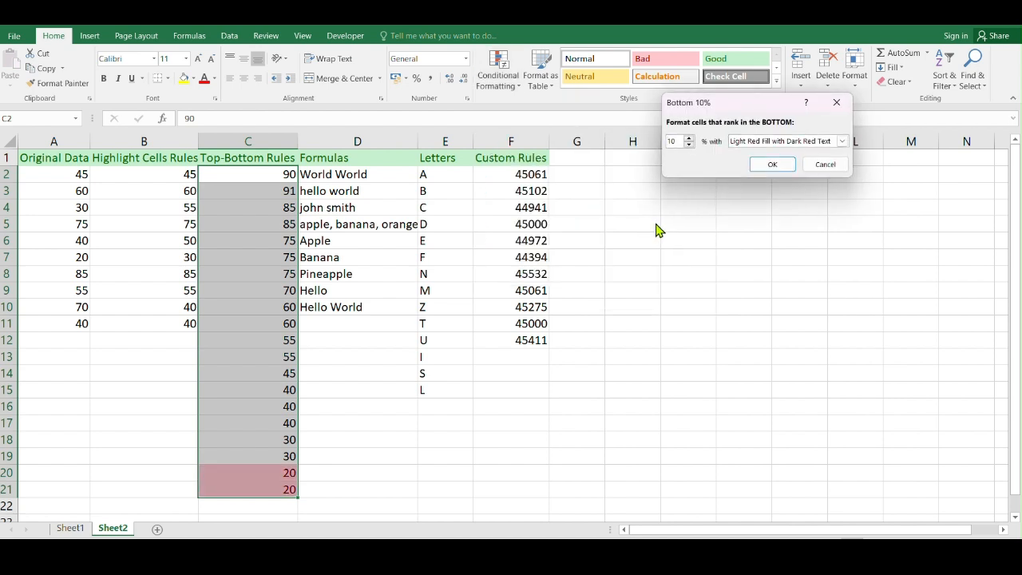
{"action": "left_click", "coordinate": [689, 137]}
{"action": "left_click", "coordinate": [689, 138]}
{"action": "left_click", "coordinate": [689, 137]}
{"action": "left_click", "coordinate": [689, 138]}
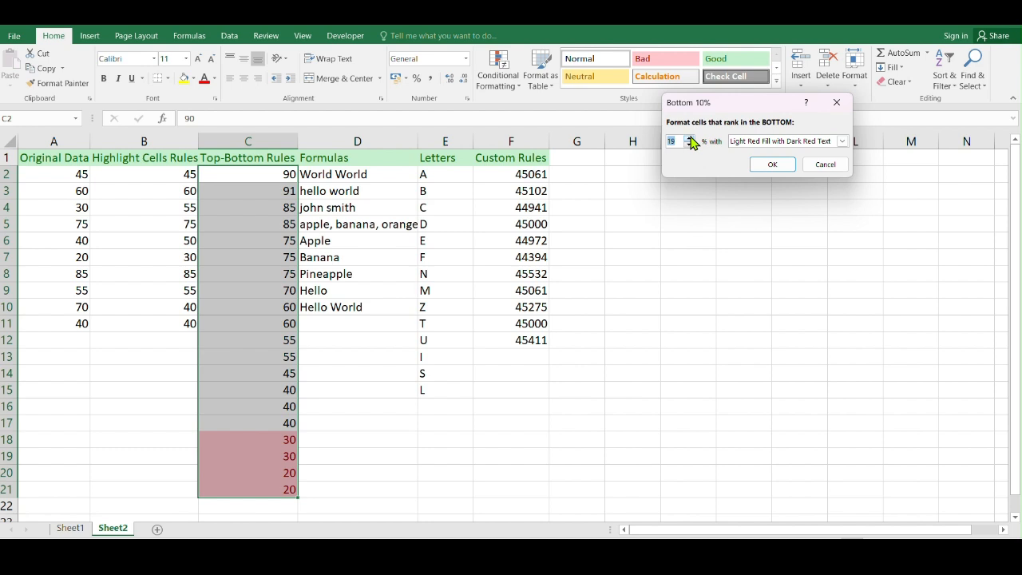
{"action": "left_click", "coordinate": [690, 139]}
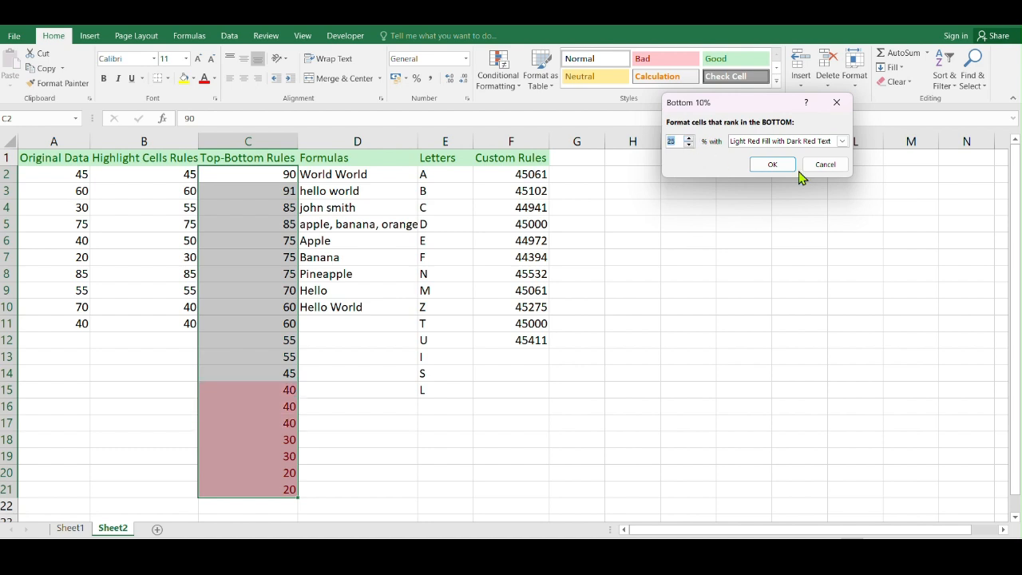
{"action": "left_click", "coordinate": [822, 165]}
{"action": "left_click", "coordinate": [493, 80]}
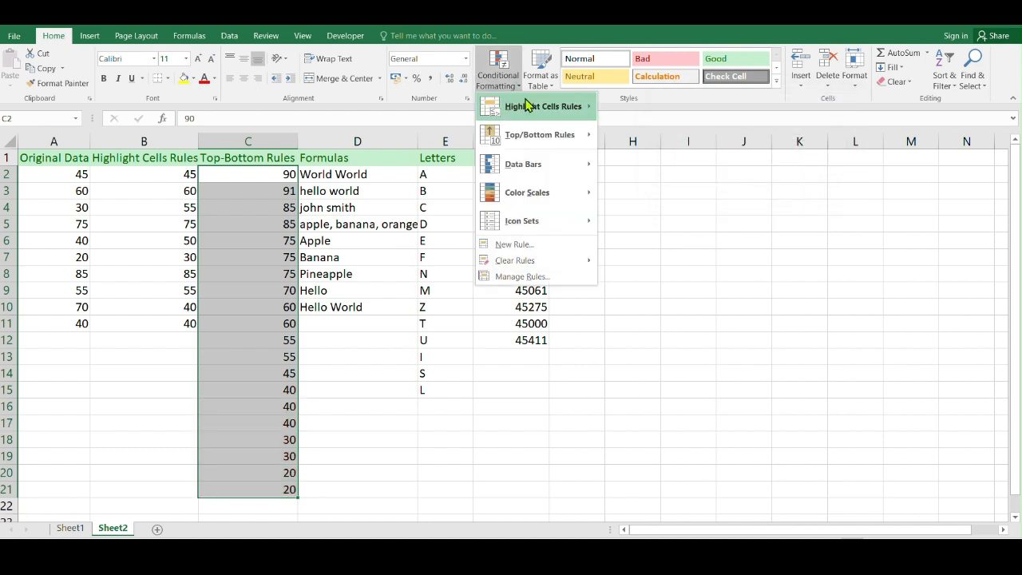
{"action": "mouse_move", "coordinate": [543, 135]}
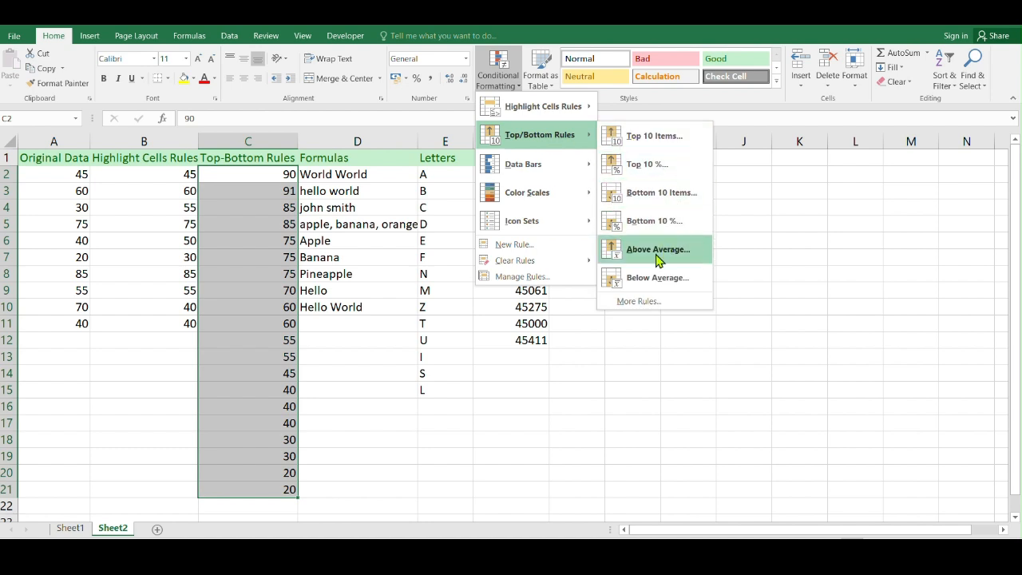
{"action": "left_click", "coordinate": [819, 191]}
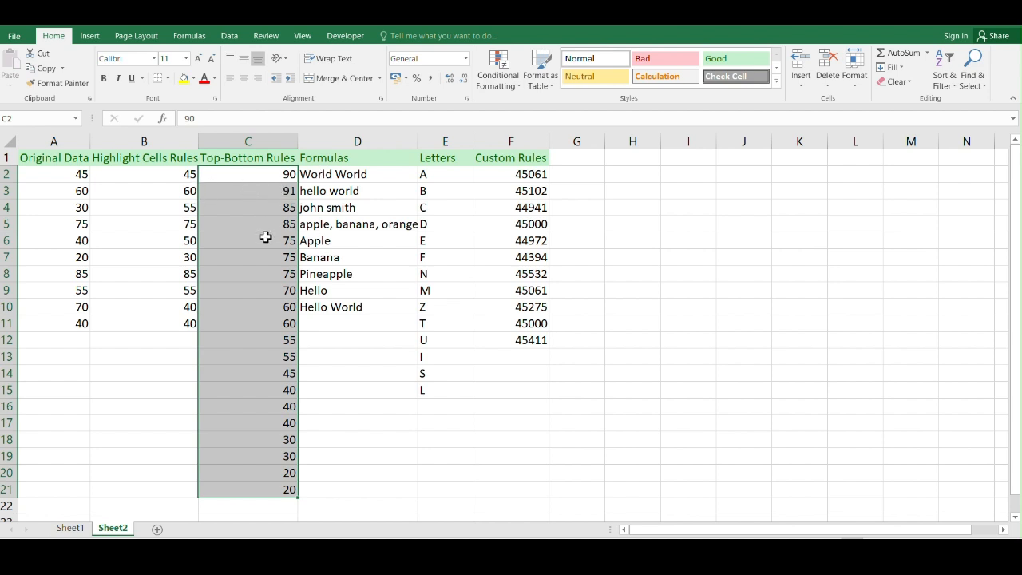
Step: Apply an Above Average rule to C2:C21 with Light Red Fill with Dark Red Text
{"action": "left_click", "coordinate": [513, 86]}
{"action": "mouse_move", "coordinate": [538, 135]}
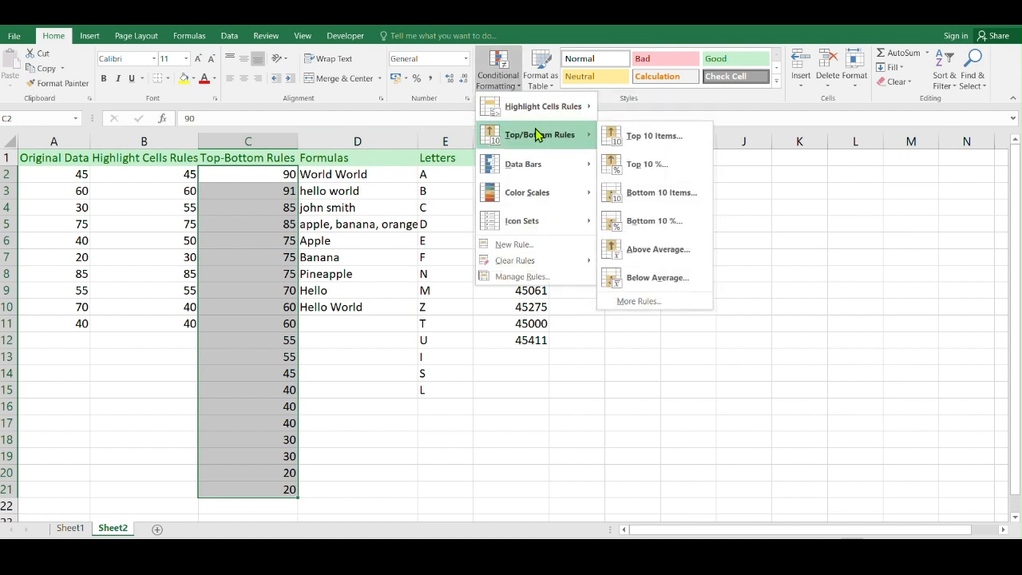
{"action": "left_click", "coordinate": [657, 250]}
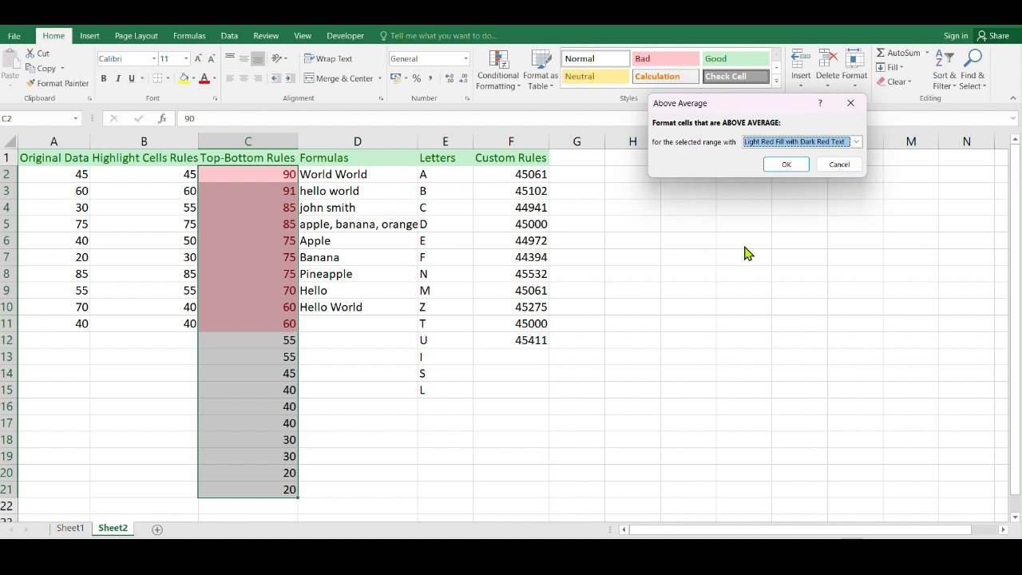
{"action": "left_click", "coordinate": [786, 164]}
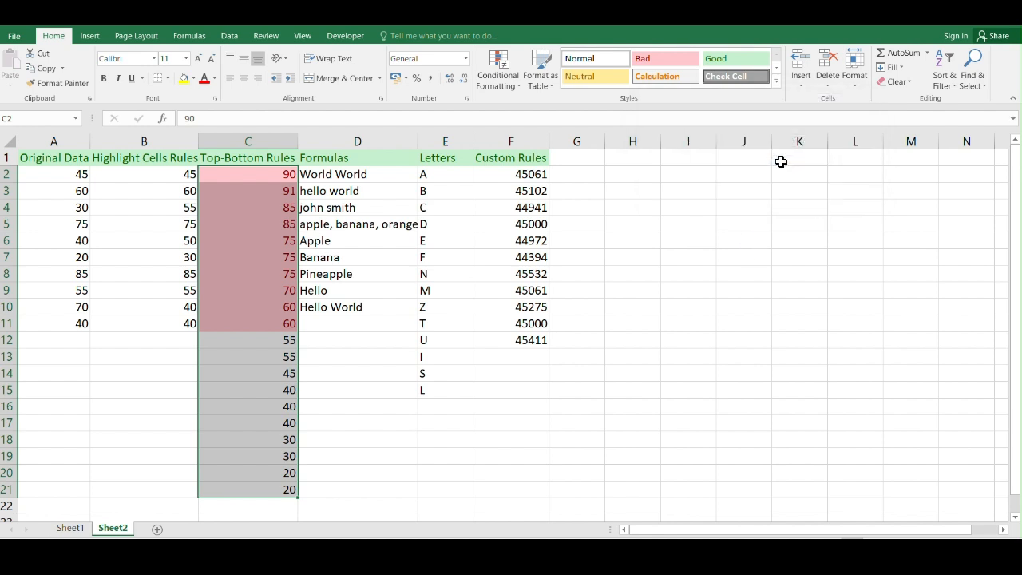
Step: Enter an AVERAGE formula in C24 that averages the values in C2:C21
{"action": "scroll", "coordinate": [313, 309], "scroll_direction": "down", "scroll_amount": 1}
{"action": "left_click", "coordinate": [260, 467]}
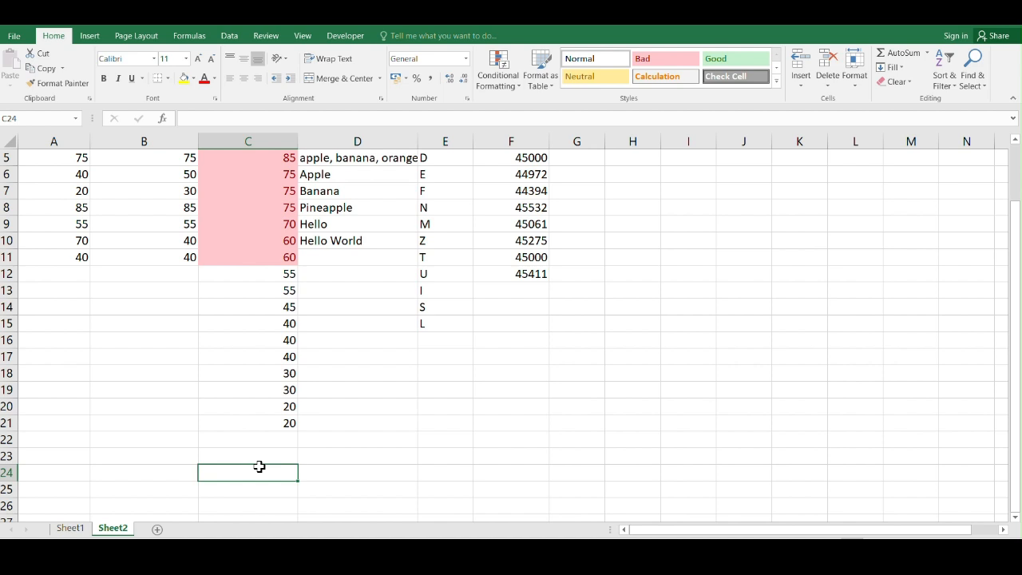
{"action": "type", "text": "=sv"}
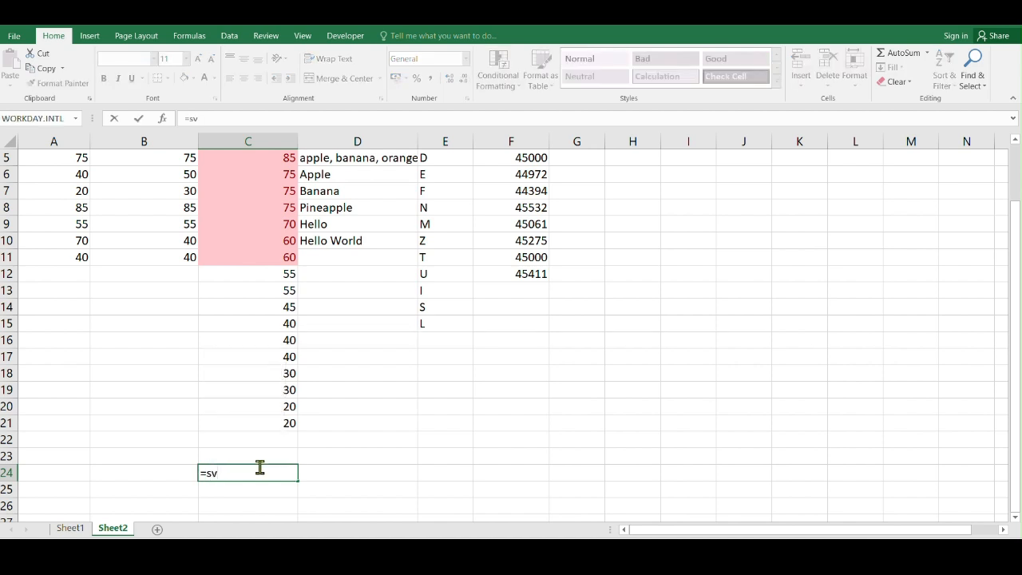
{"action": "type", "text": "av"}
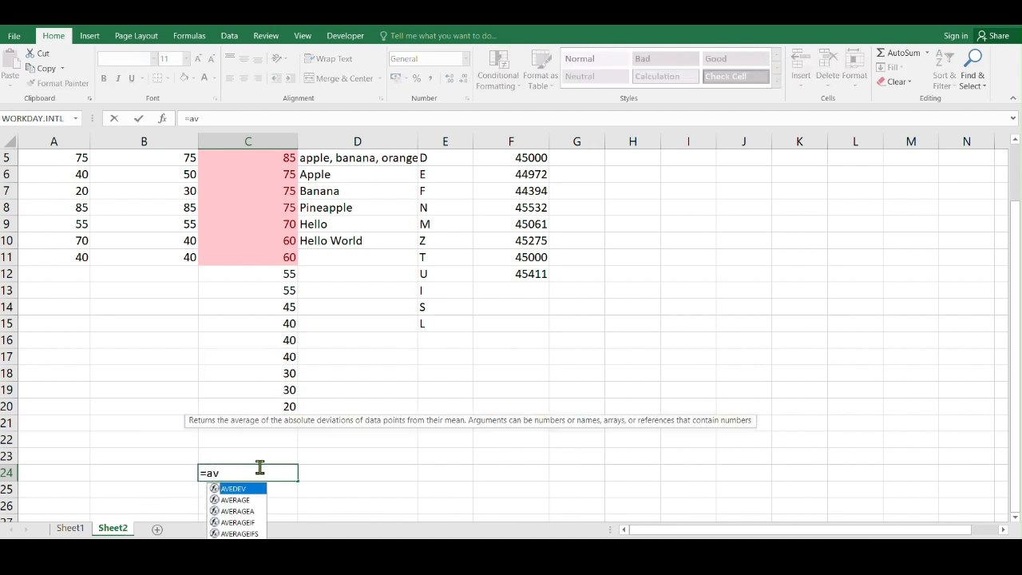
{"action": "double_click", "coordinate": [236, 500]}
{"action": "scroll", "coordinate": [254, 425], "scroll_direction": "up", "scroll_amount": 2}
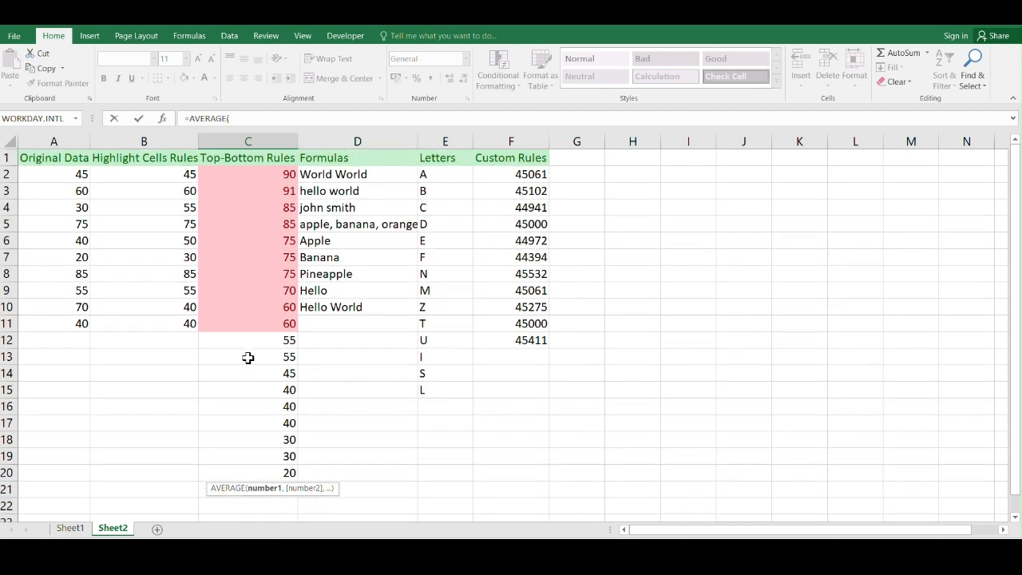
{"action": "left_click", "coordinate": [270, 172]}
{"action": "left_click_drag", "start_coordinate": [271, 188], "coordinate": [249, 483]}
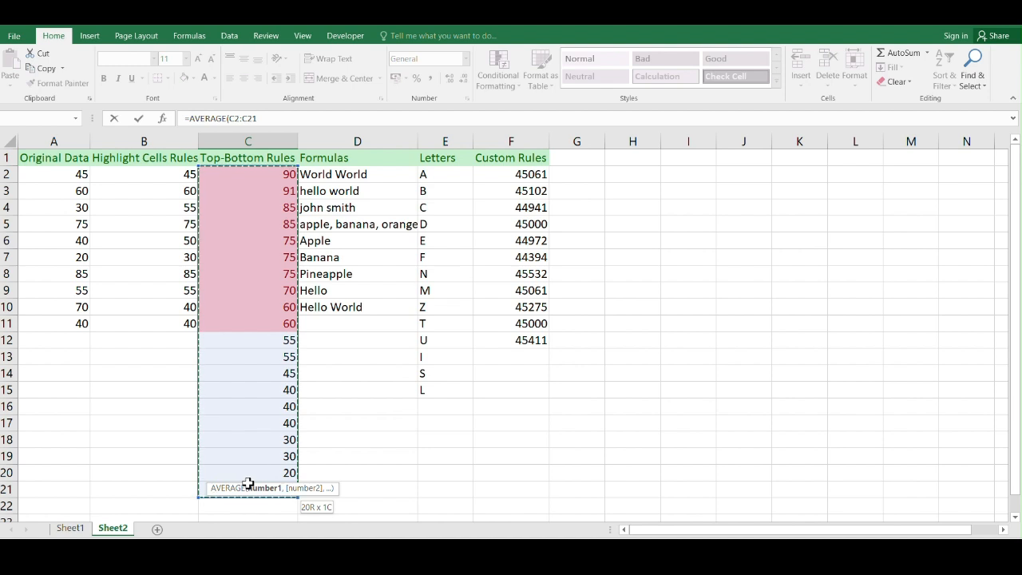
{"action": "key", "text": "Return"}
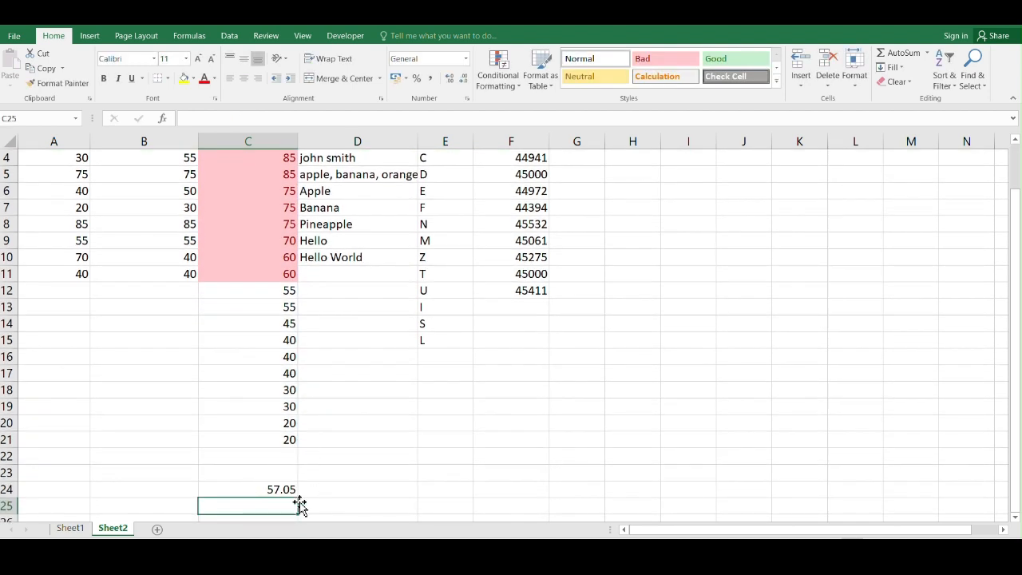
Step: Apply a Below Average rule to C2:C21 with Light Red Fill with Dark Red Text
{"action": "scroll", "coordinate": [266, 454], "scroll_direction": "up", "scroll_amount": 1}
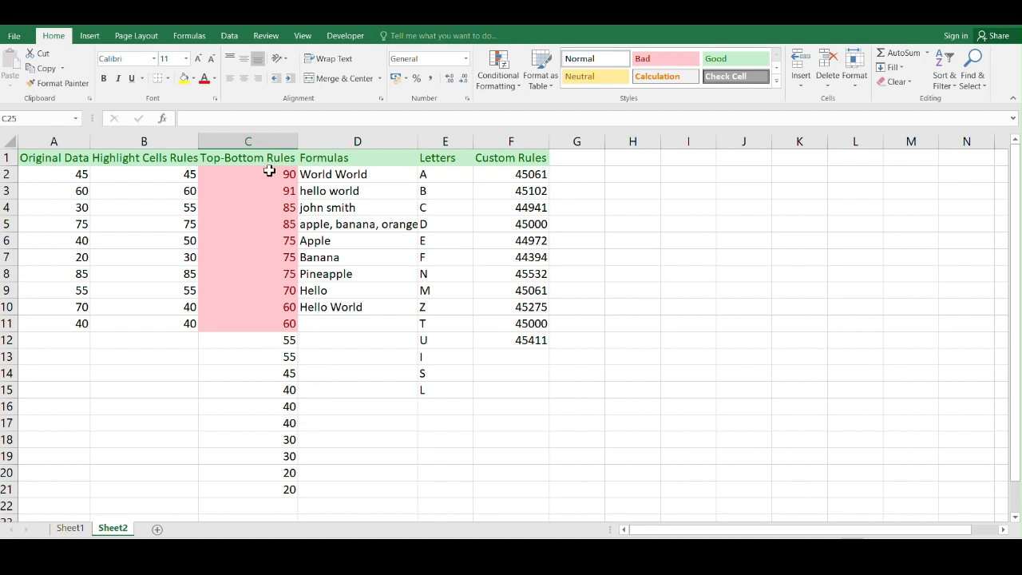
{"action": "left_click_drag", "start_coordinate": [270, 172], "coordinate": [244, 482]}
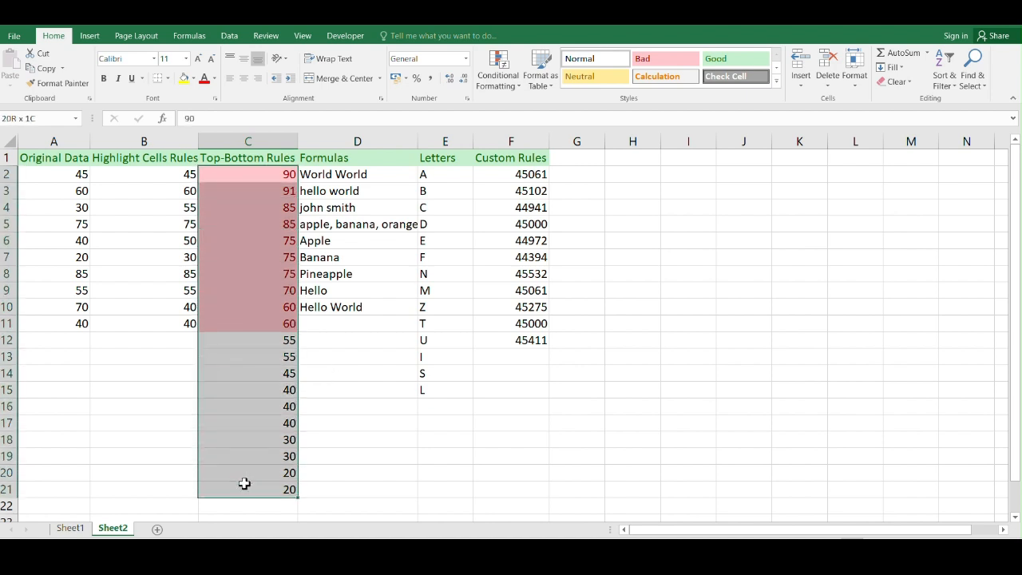
{"action": "left_click", "coordinate": [515, 90]}
{"action": "mouse_move", "coordinate": [546, 137]}
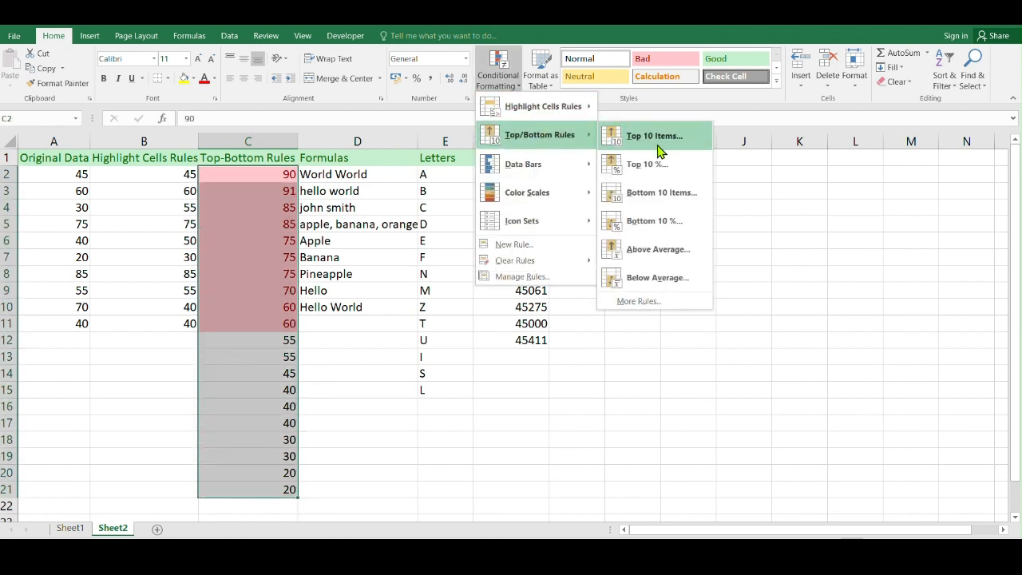
{"action": "left_click", "coordinate": [650, 276]}
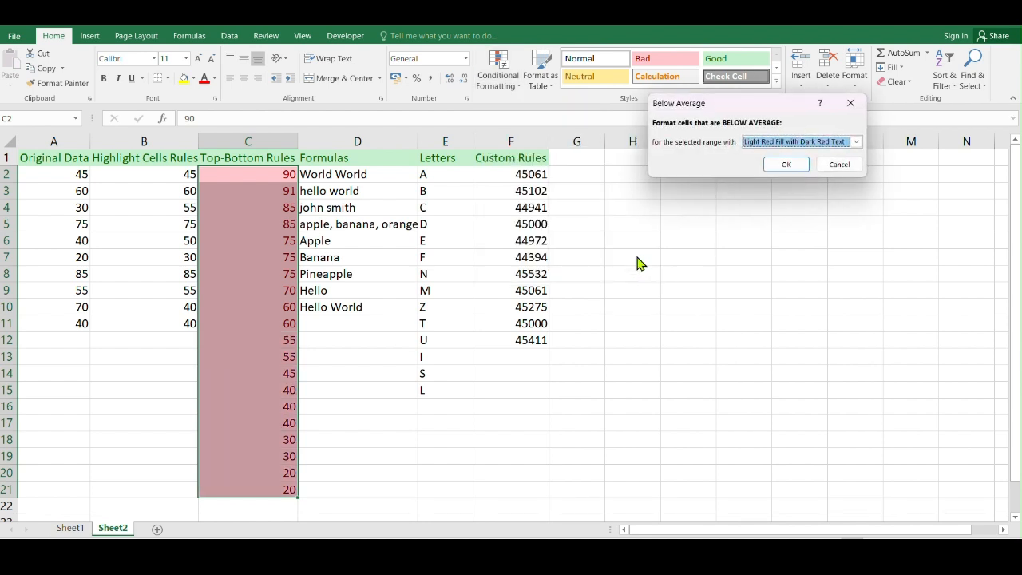
{"action": "left_click", "coordinate": [786, 164]}
Step: Try changing C16 to 0, and undo it together with the red Below Average rule on C2:C21
{"action": "left_click", "coordinate": [288, 324]}
{"action": "double_click", "coordinate": [289, 325]}
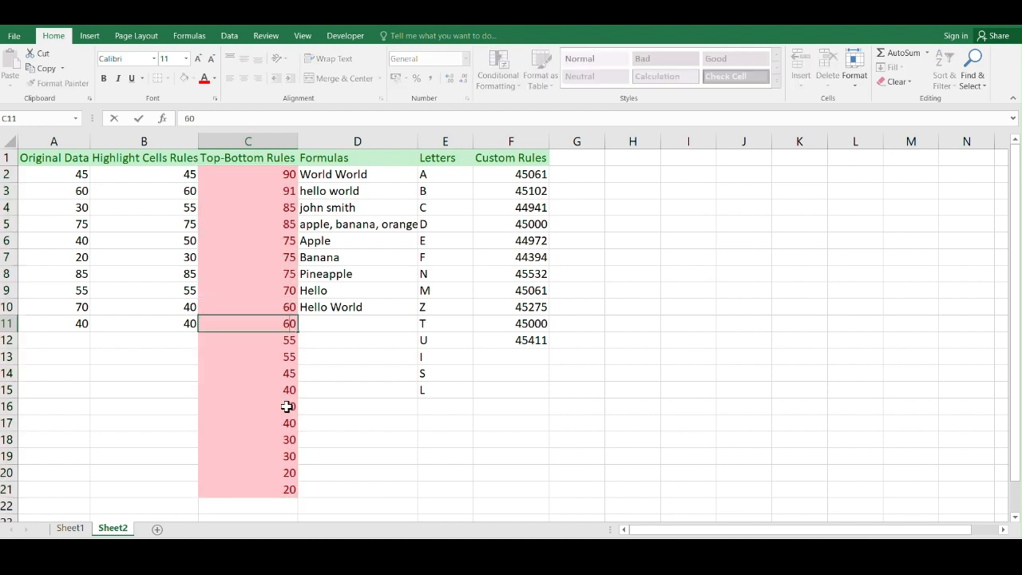
{"action": "left_click", "coordinate": [288, 406]}
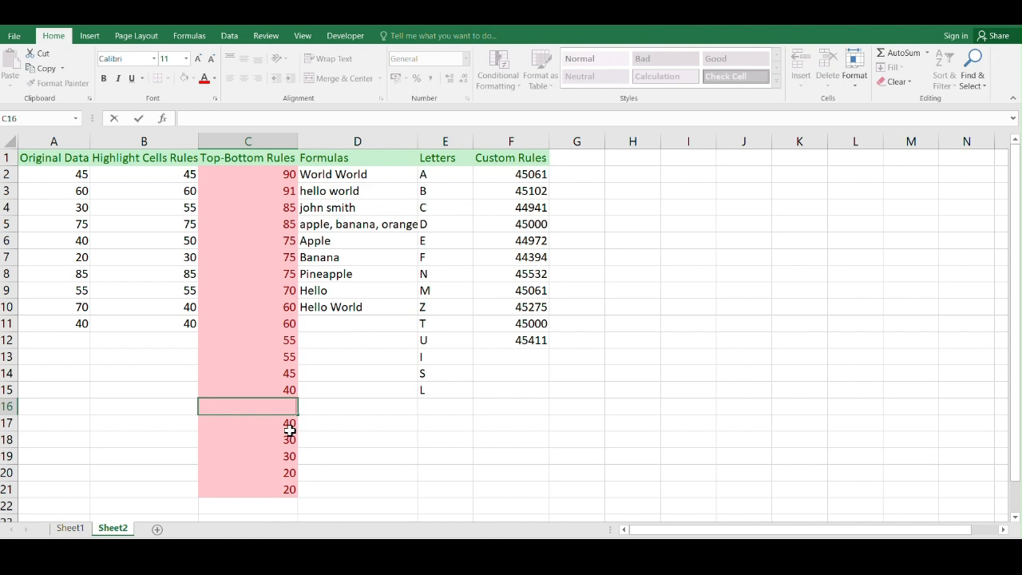
{"action": "type", "text": "0"}
{"action": "key", "text": "ctrl+Return"}
{"action": "key", "text": "ctrl+z"}
{"action": "key", "text": "ctrl+y"}
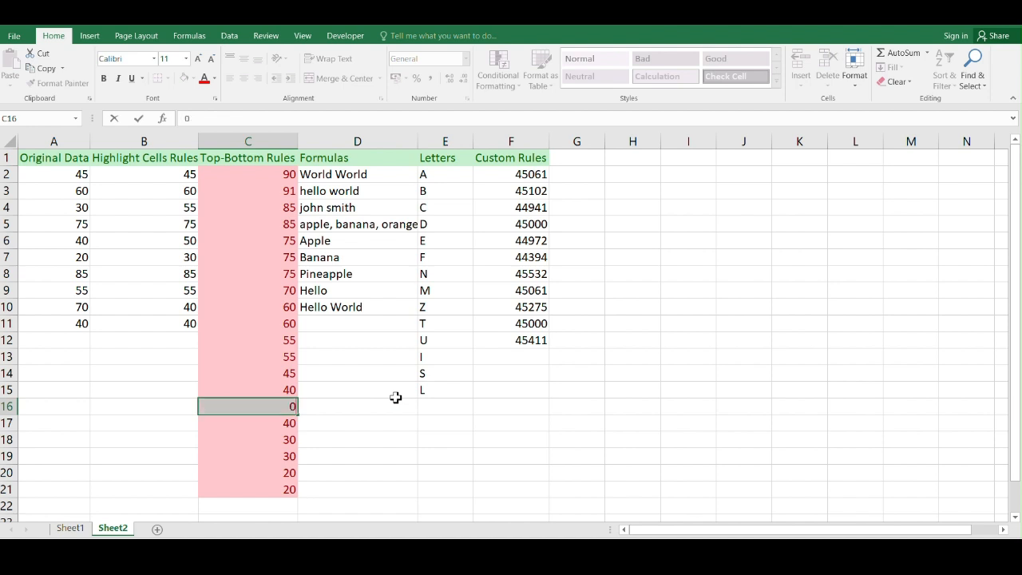
{"action": "key", "text": "Escape"}
{"action": "key", "text": "ctrl+z"}
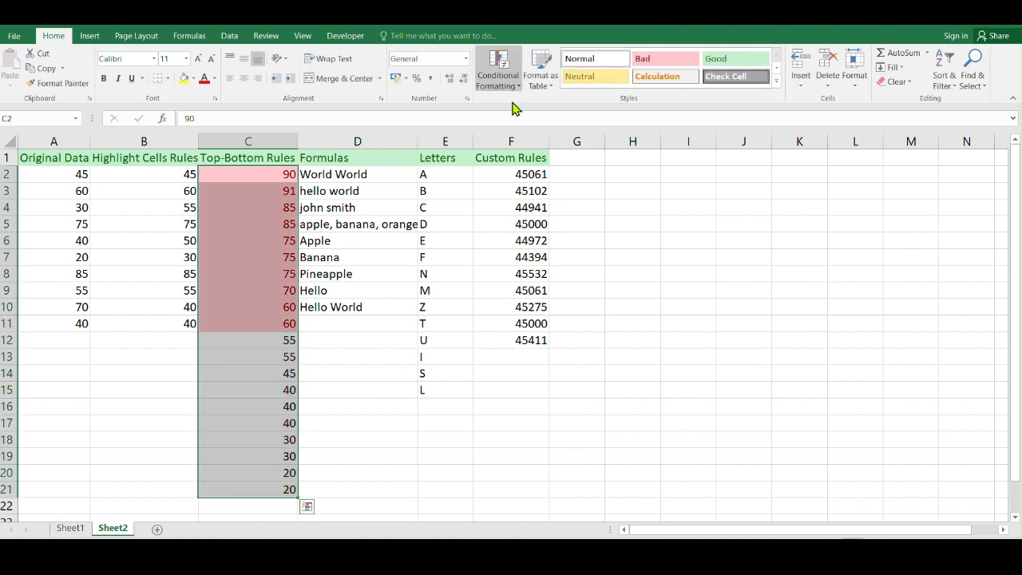
Step: Apply a Below Average rule to C2:C21 with Green Fill with Dark Green Text
{"action": "left_click", "coordinate": [520, 90]}
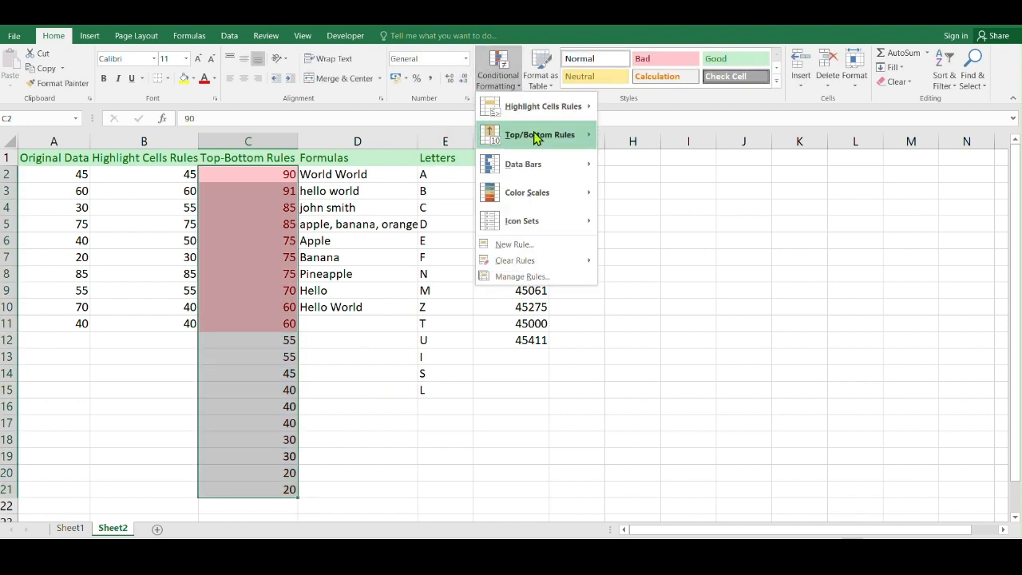
{"action": "mouse_move", "coordinate": [540, 135]}
{"action": "left_click", "coordinate": [659, 279]}
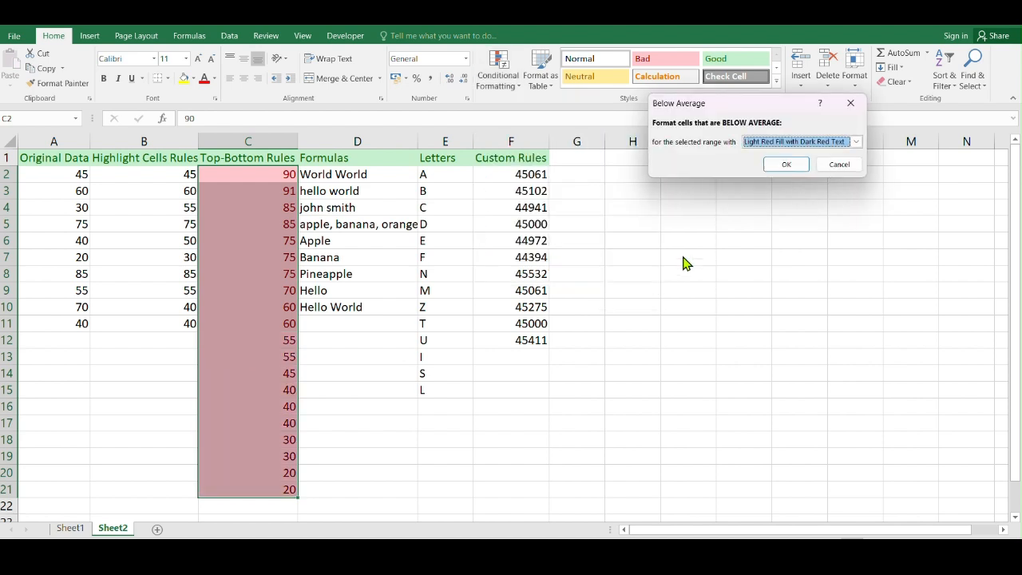
{"action": "left_click", "coordinate": [856, 141]}
{"action": "left_click", "coordinate": [779, 173]}
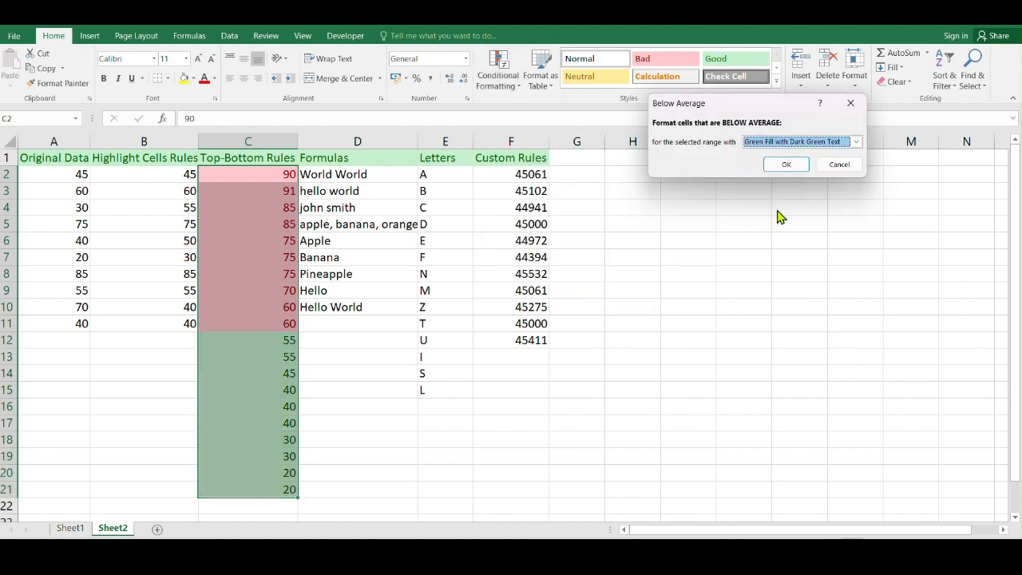
{"action": "left_click", "coordinate": [786, 164]}
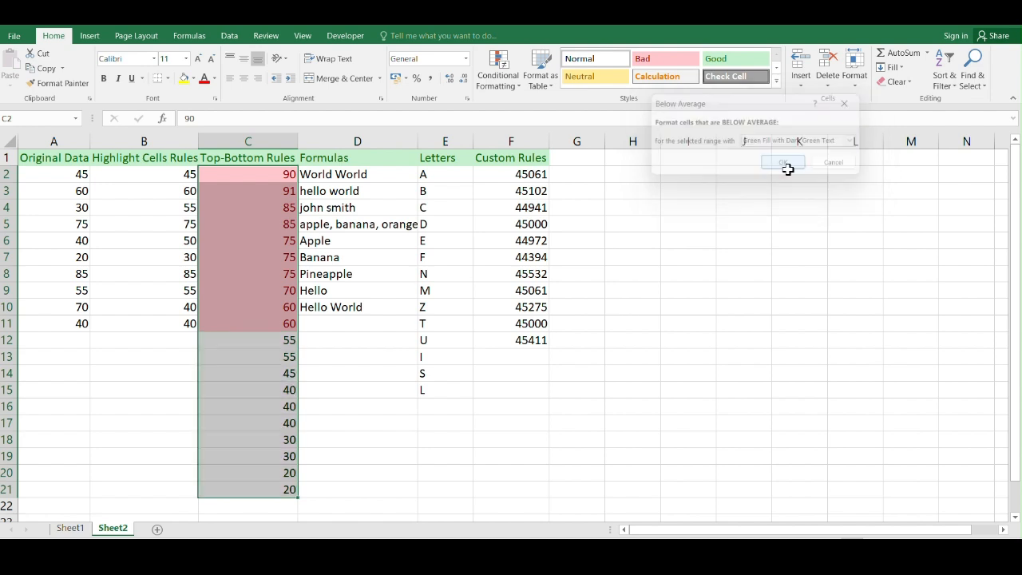
Step: Set C15 to 57.05 and check the recalculated average in C24 and the highlighting in column C
{"action": "left_click", "coordinate": [290, 390]}
{"action": "double_click", "coordinate": [290, 391]}
{"action": "scroll", "coordinate": [290, 389], "scroll_direction": "down", "scroll_amount": 2}
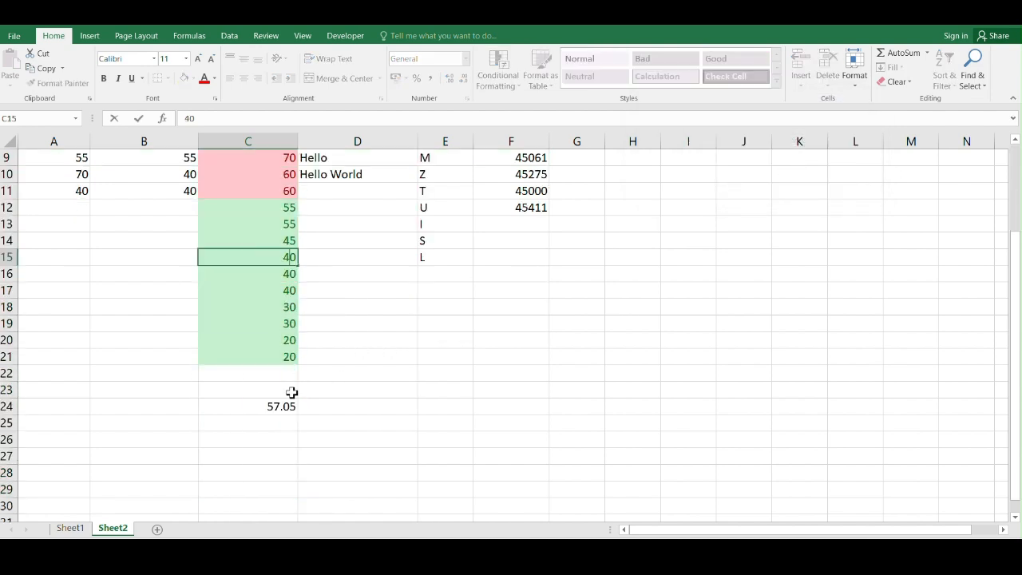
{"action": "scroll", "coordinate": [319, 437], "scroll_direction": "up", "scroll_amount": 2}
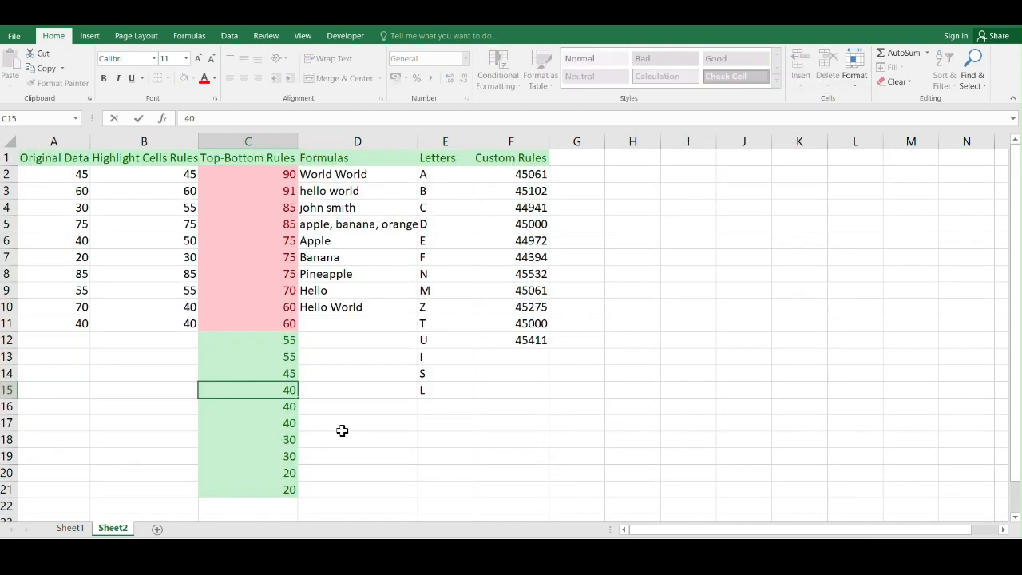
{"action": "key", "text": "BackSpace"}
{"action": "type", "text": "57.05"}
{"action": "key", "text": "Return"}
{"action": "scroll", "coordinate": [362, 391], "scroll_direction": "down", "scroll_amount": 1}
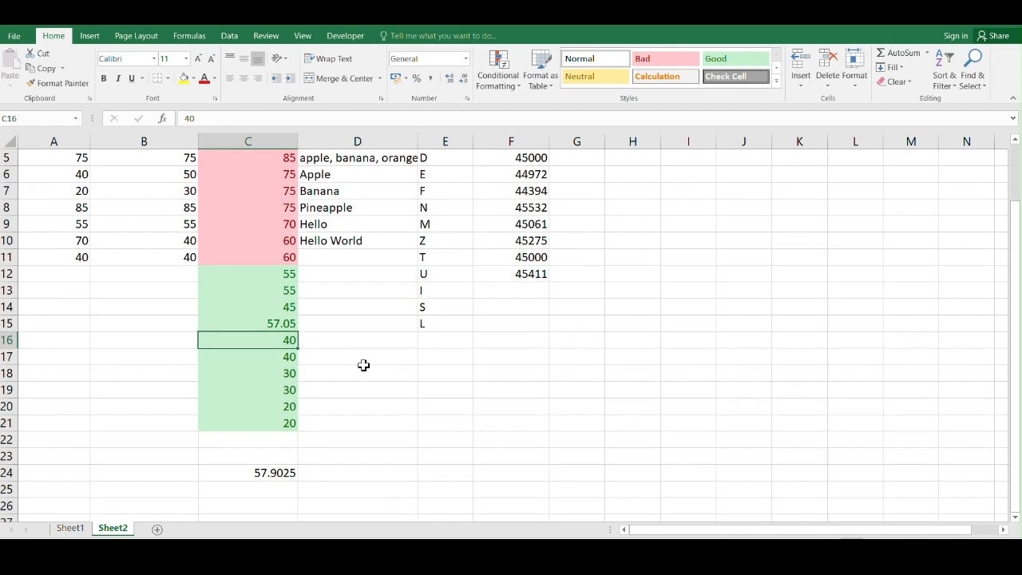
{"action": "scroll", "coordinate": [290, 361], "scroll_direction": "up", "scroll_amount": 1}
{"action": "scroll", "coordinate": [290, 361], "scroll_direction": "up", "scroll_amount": 1}
{"action": "left_click", "coordinate": [405, 441]}
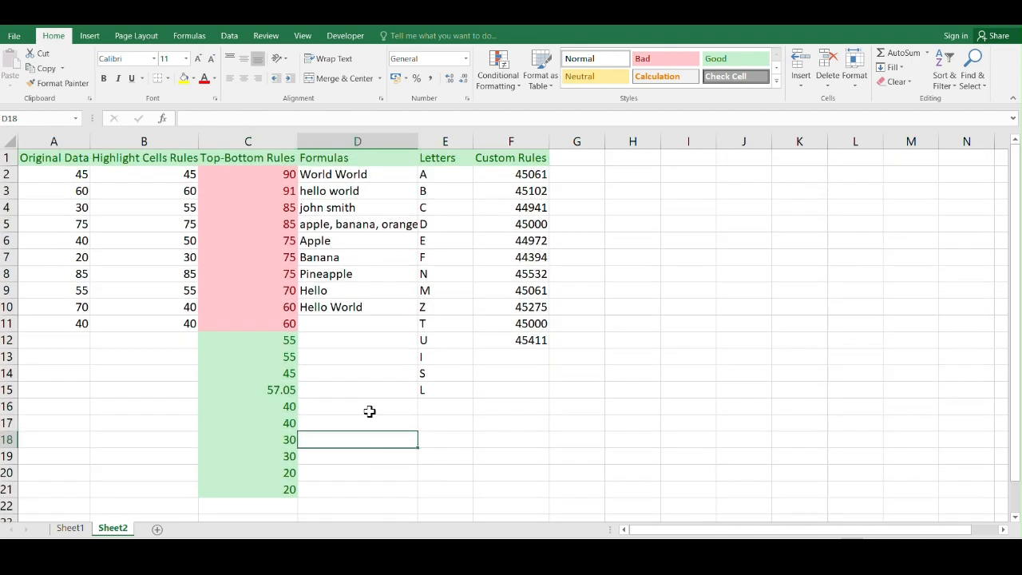
Step: Set C5 to 58 and compare the recalculated average in C24 with the value in C15
{"action": "double_click", "coordinate": [288, 225]}
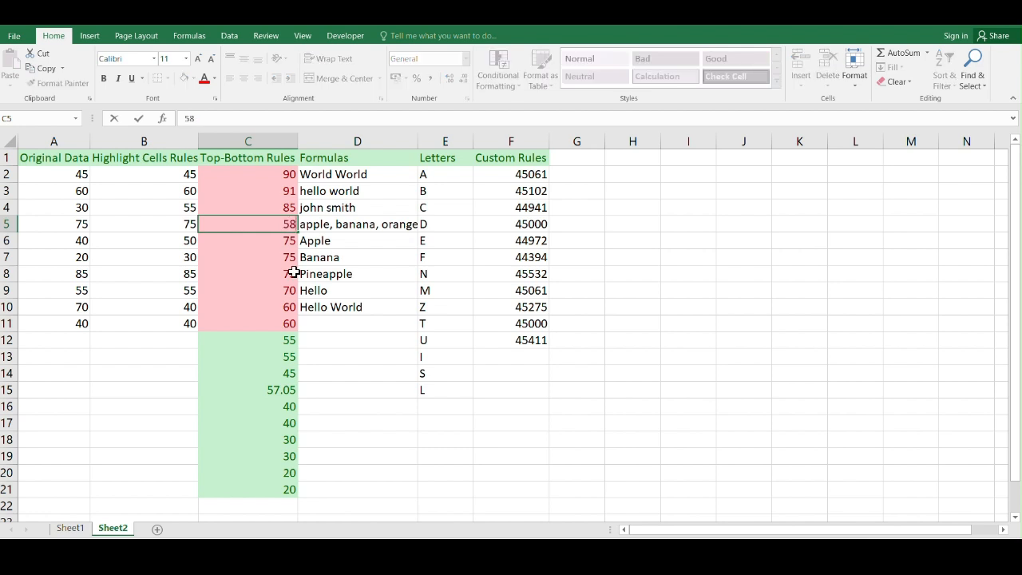
{"action": "type", "text": "58"}
{"action": "key", "text": "Return"}
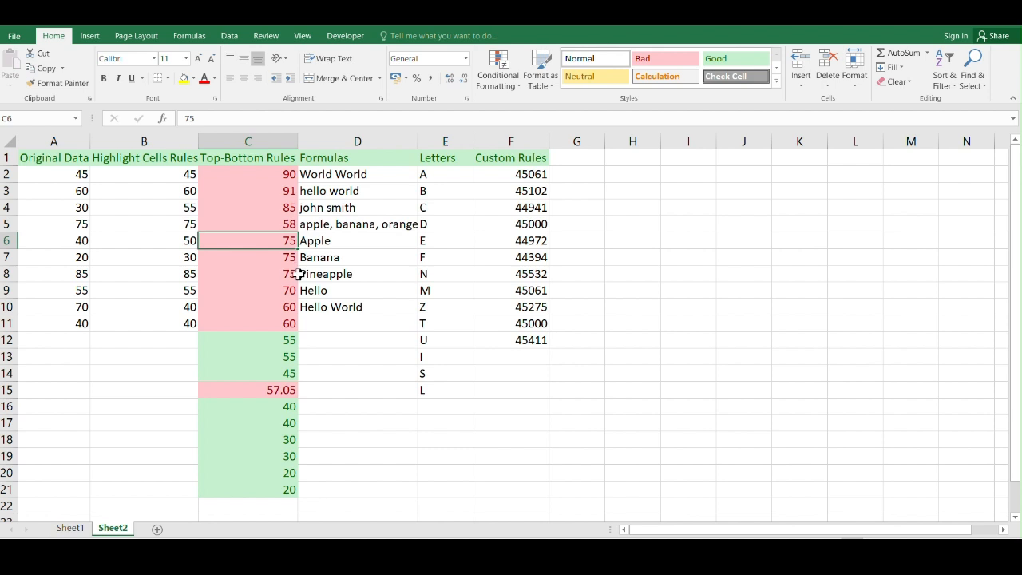
{"action": "left_click", "coordinate": [367, 373]}
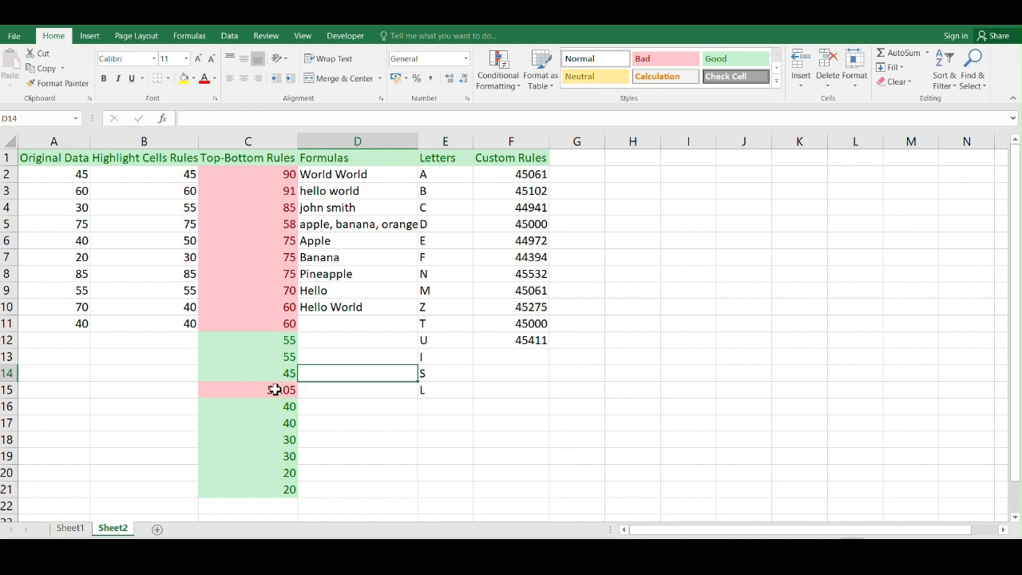
{"action": "scroll", "coordinate": [286, 350], "scroll_direction": "down", "scroll_amount": 3}
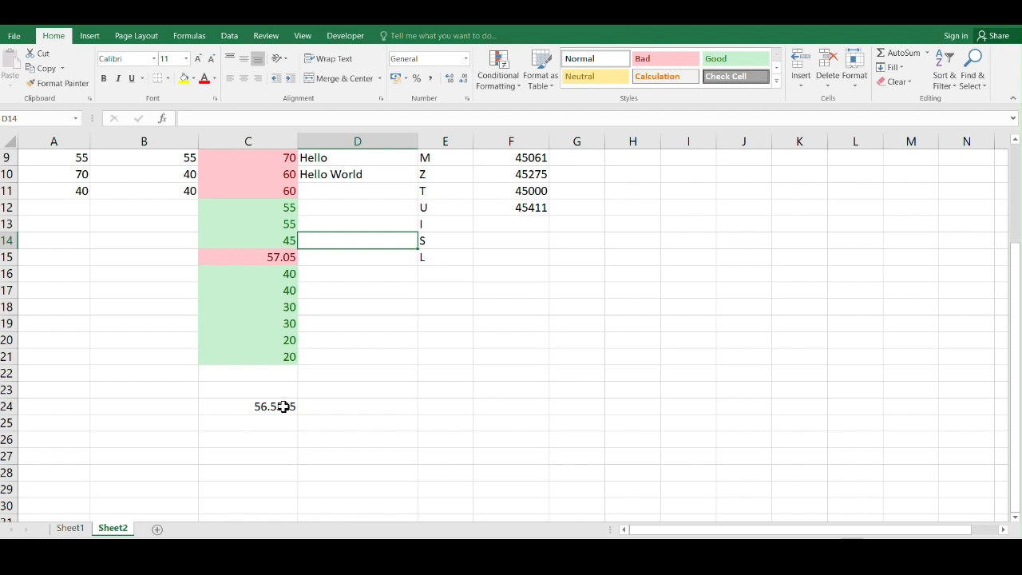
{"action": "scroll", "coordinate": [282, 404], "scroll_direction": "up", "scroll_amount": 3}
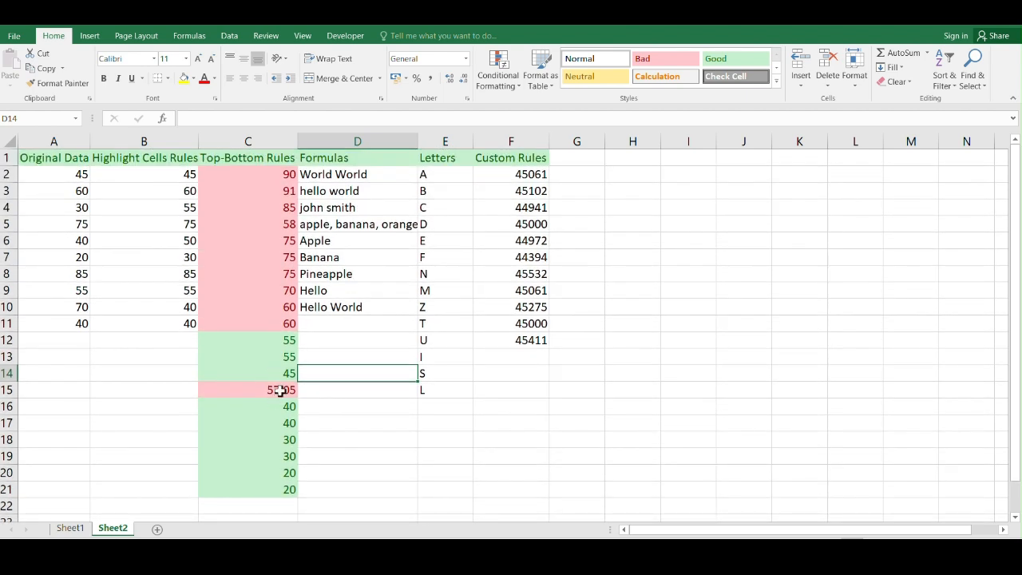
Step: Set C15 to 45 and check the recalculated average in C24
{"action": "left_click", "coordinate": [279, 390]}
{"action": "double_click", "coordinate": [284, 391]}
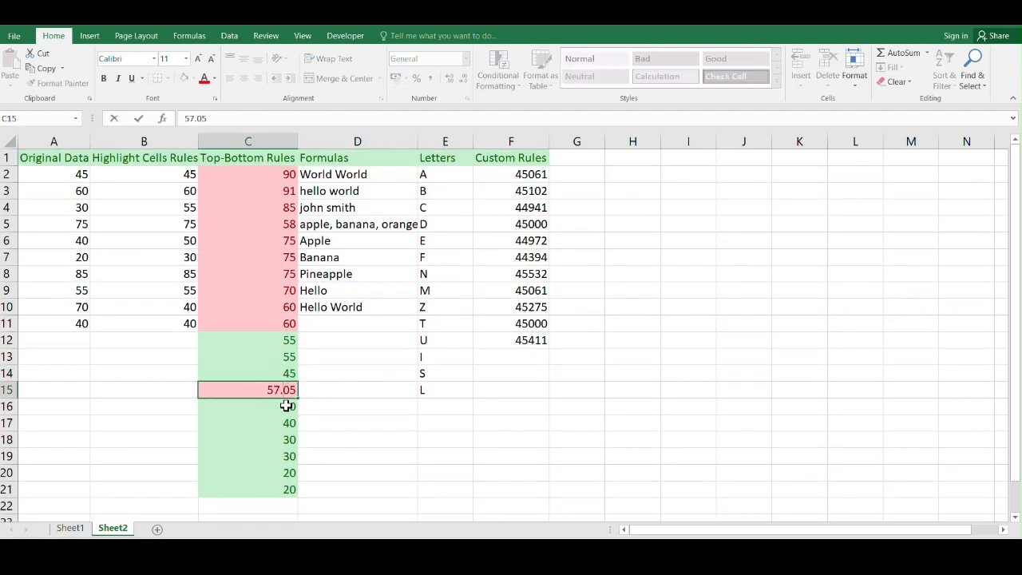
{"action": "key", "text": "BackSpace"}
{"action": "key", "text": "BackSpace"}
{"action": "key", "text": "BackSpace"}
{"action": "key", "text": "BackSpace"}
{"action": "type", "text": "5"}
{"action": "key", "text": "Return"}
{"action": "scroll", "coordinate": [286, 405], "scroll_direction": "down", "scroll_amount": 3}
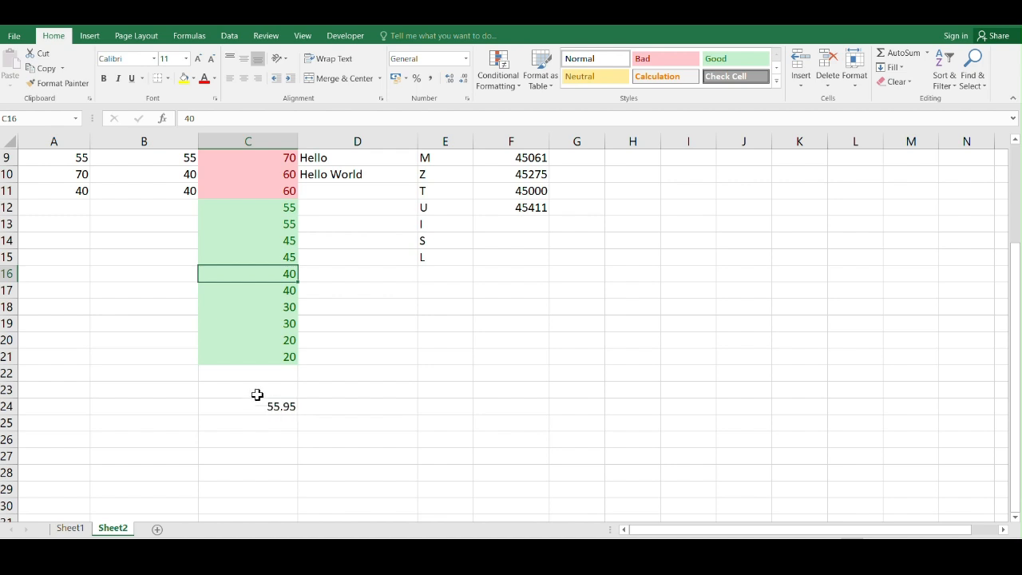
{"action": "scroll", "coordinate": [259, 399], "scroll_direction": "up", "scroll_amount": 3}
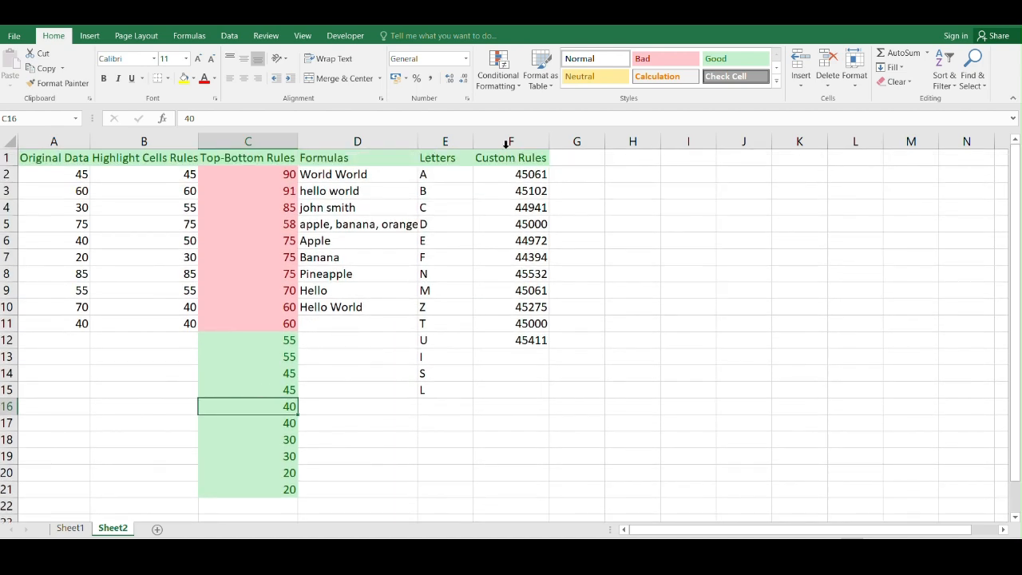
{"action": "left_click", "coordinate": [516, 88]}
{"action": "mouse_move", "coordinate": [557, 135]}
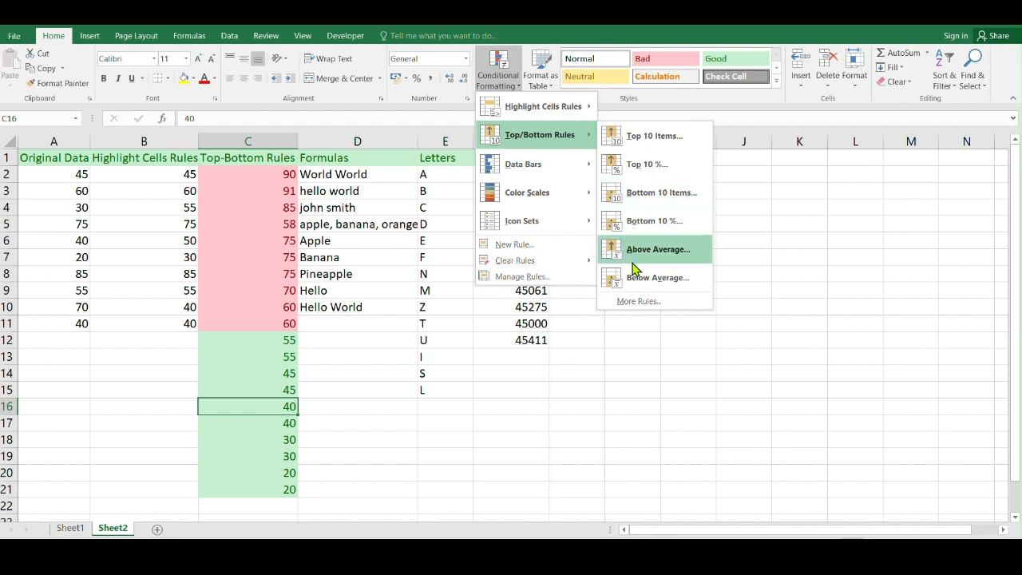
{"action": "left_click", "coordinate": [457, 423]}
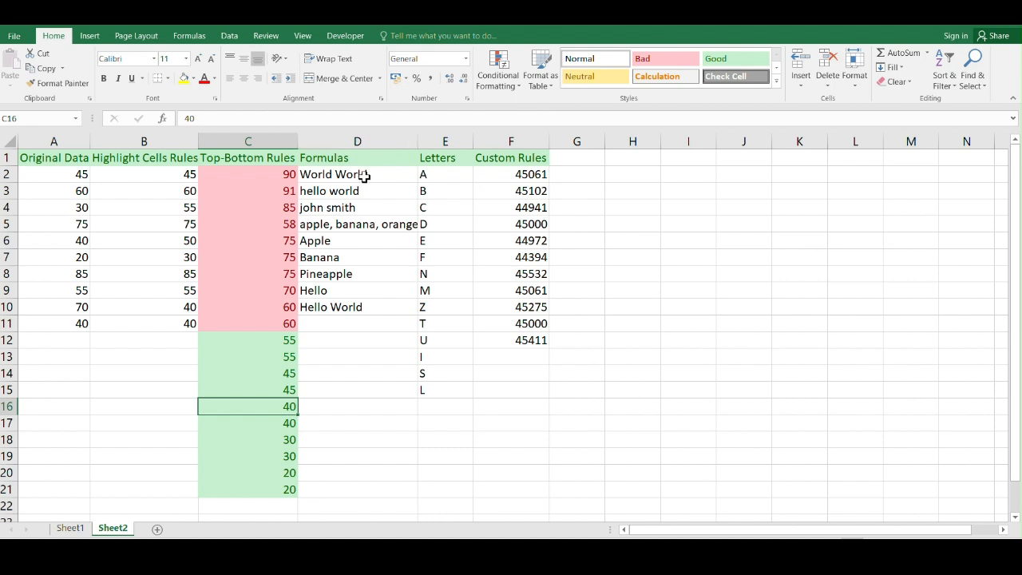
Step: Try highlighting the top 2 items in text cells D2:D10 with Yellow Fill with Dark Yellow Text
{"action": "left_click_drag", "start_coordinate": [364, 176], "coordinate": [361, 309]}
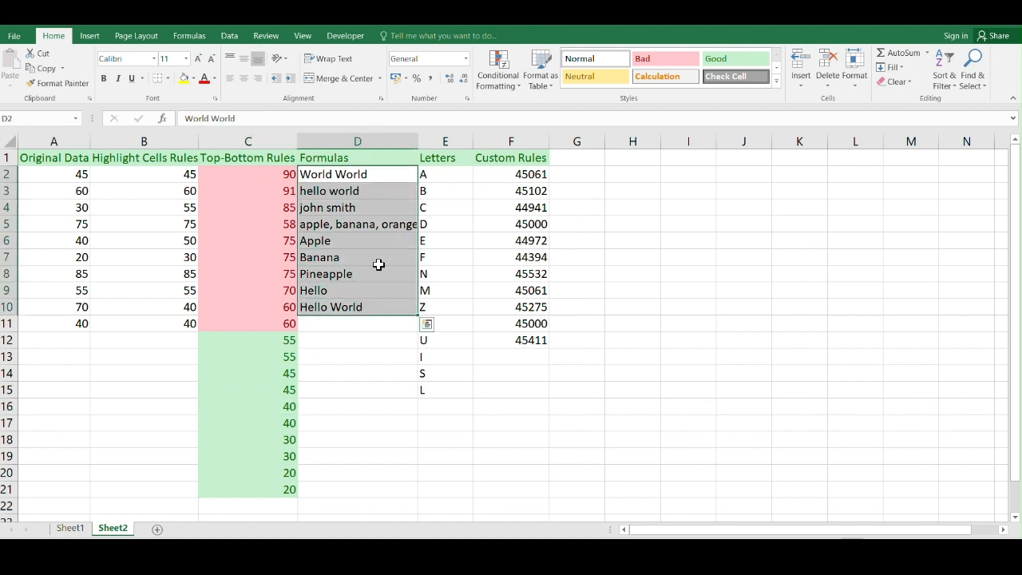
{"action": "left_click", "coordinate": [513, 81]}
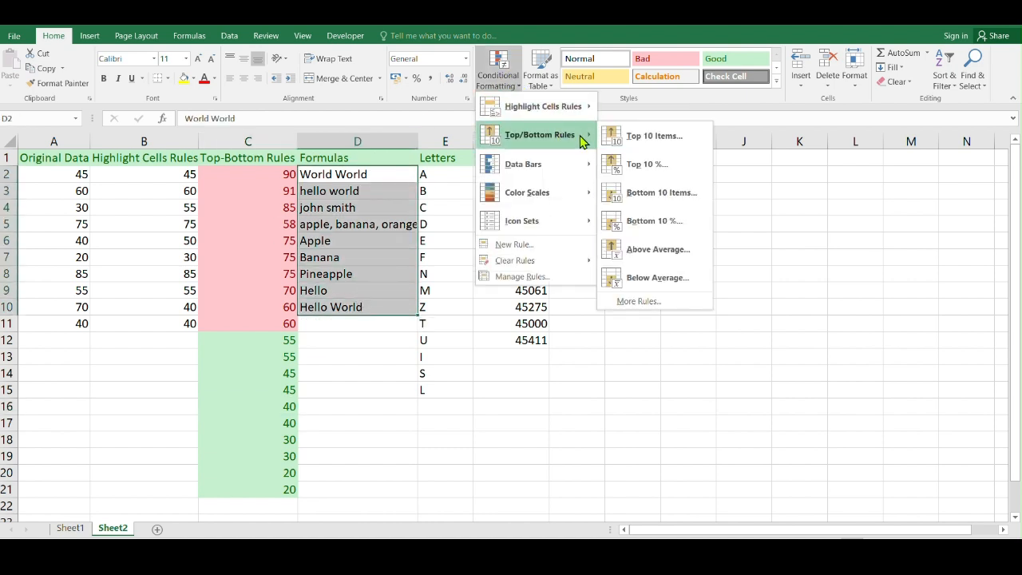
{"action": "left_click", "coordinate": [653, 145]}
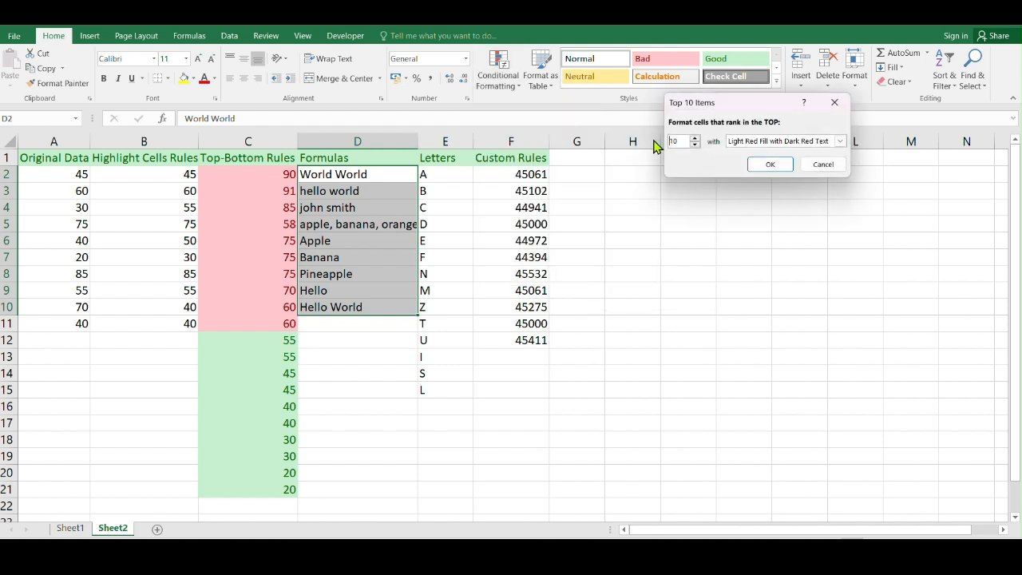
{"action": "left_click", "coordinate": [695, 138]}
{"action": "left_click", "coordinate": [694, 138]}
{"action": "type", "text": "1"}
{"action": "left_click", "coordinate": [840, 141]}
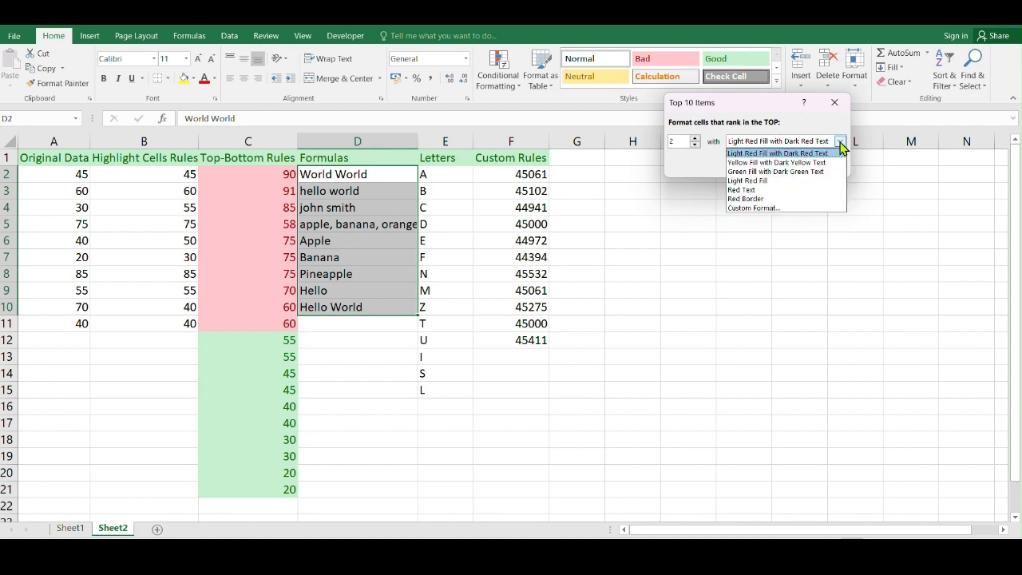
{"action": "left_click", "coordinate": [772, 163]}
{"action": "left_click", "coordinate": [766, 167]}
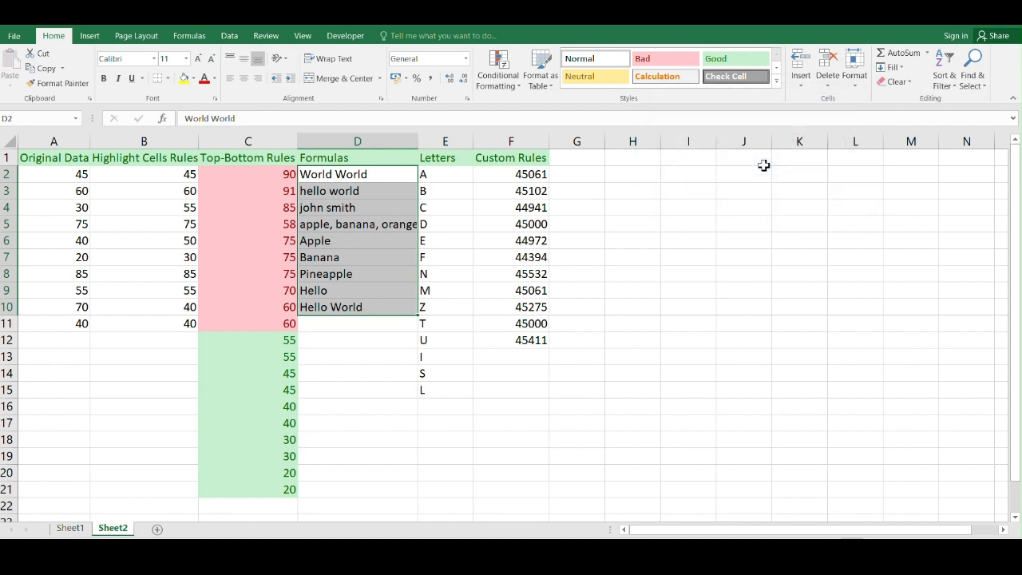
{"action": "left_click", "coordinate": [722, 191]}
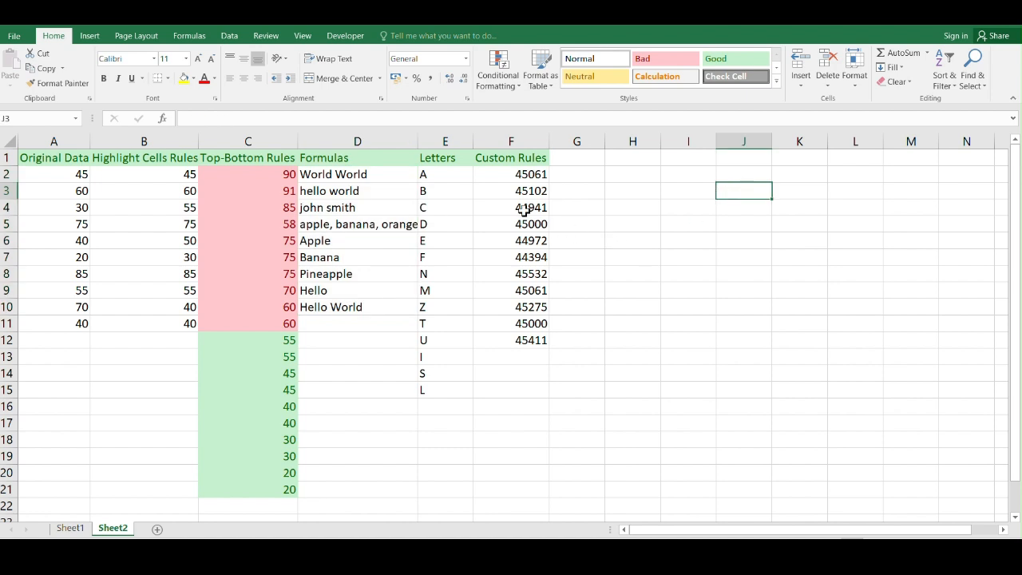
Step: Try a Top 10 Items rule with Green Fill with Dark Green Text on the letters in E2:E15
{"action": "left_click_drag", "start_coordinate": [446, 175], "coordinate": [438, 388]}
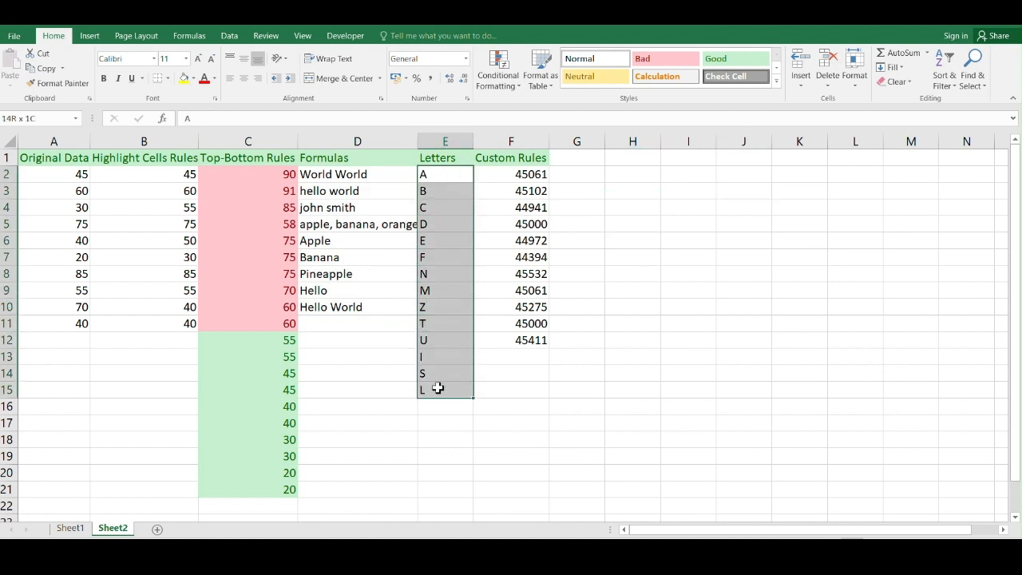
{"action": "left_click", "coordinate": [513, 87]}
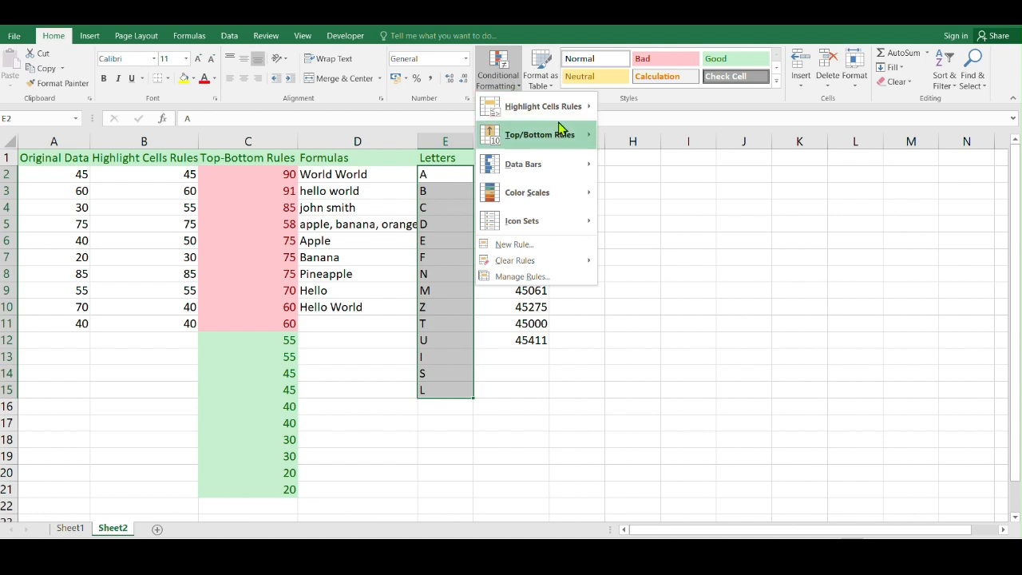
{"action": "mouse_move", "coordinate": [561, 132]}
{"action": "left_click", "coordinate": [675, 141]}
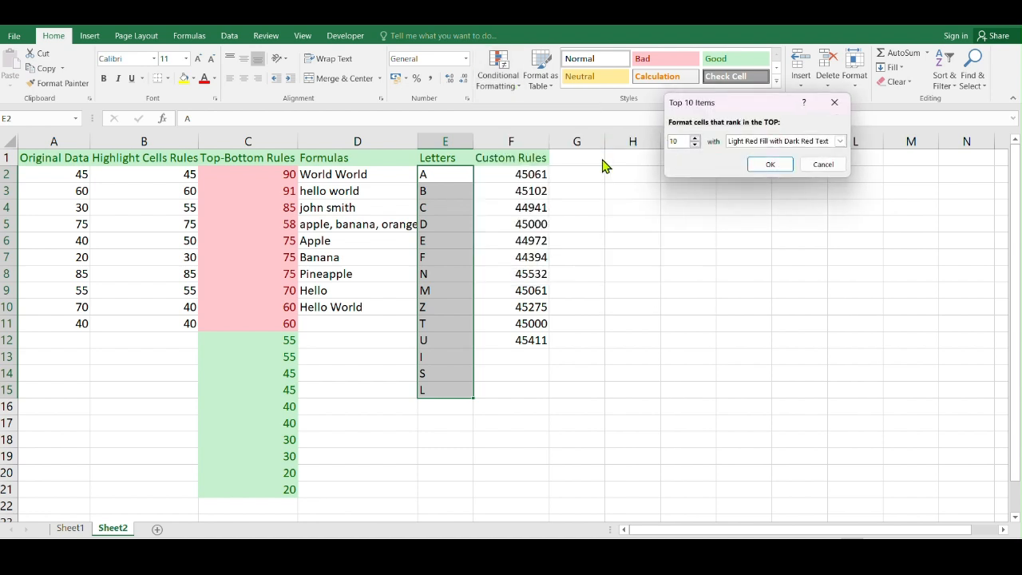
{"action": "left_click", "coordinate": [833, 146]}
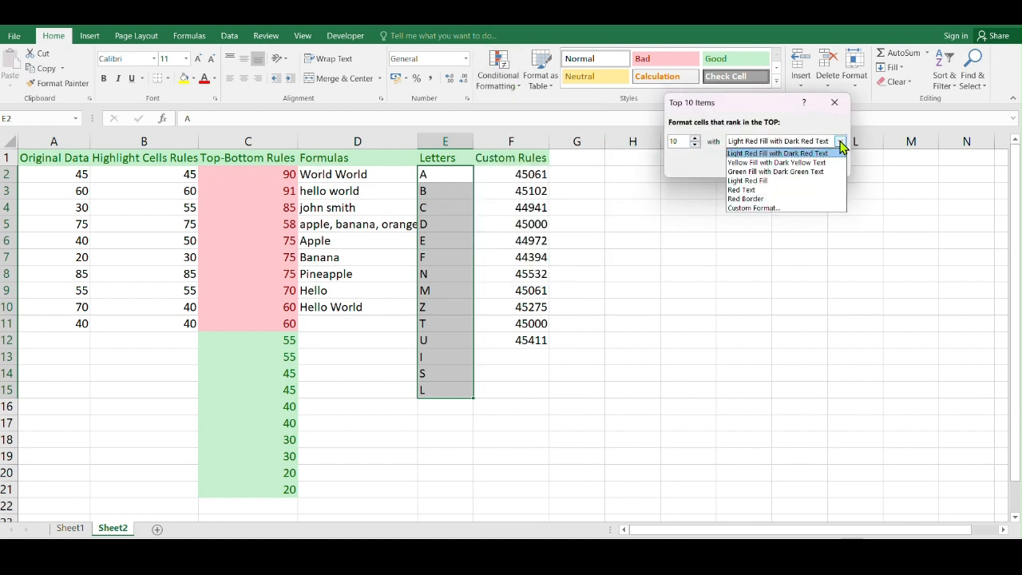
{"action": "left_click", "coordinate": [761, 168]}
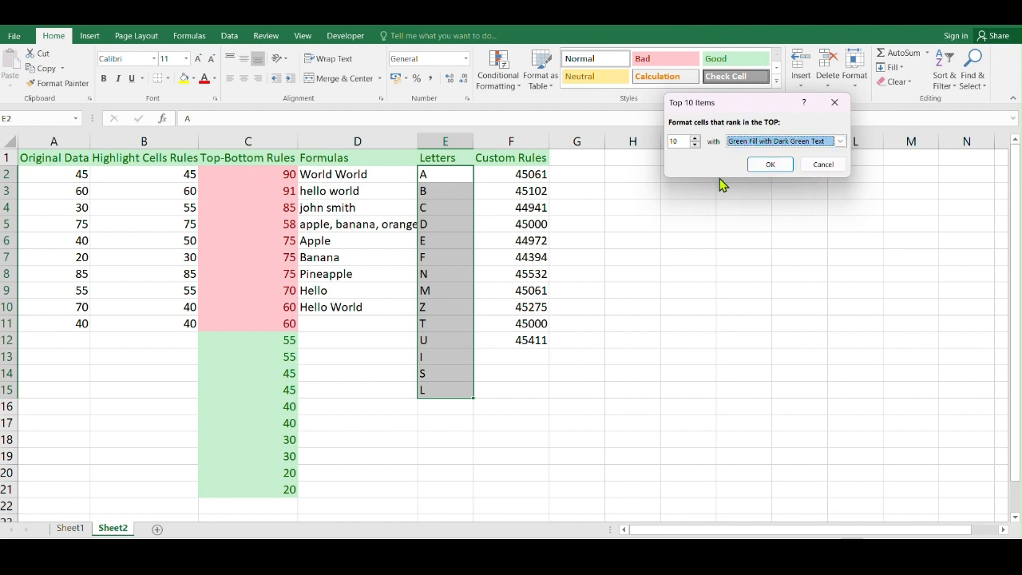
{"action": "left_click", "coordinate": [830, 162]}
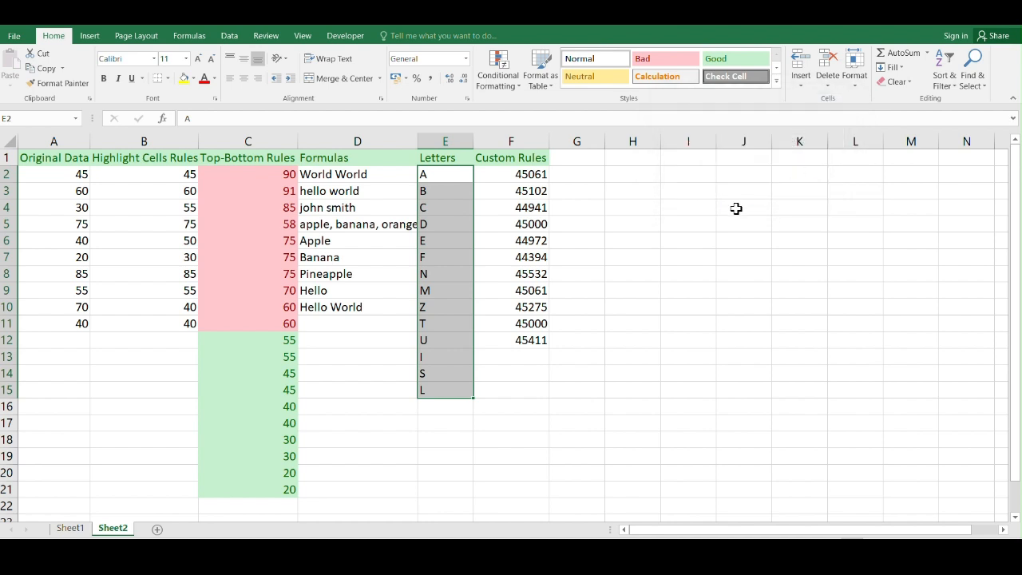
{"action": "left_click", "coordinate": [737, 207]}
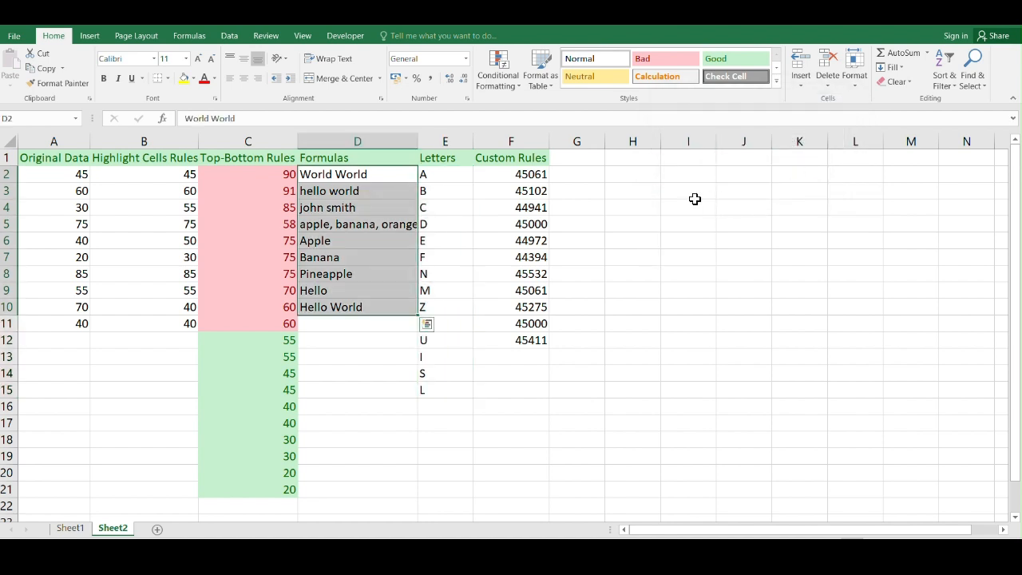
{"action": "left_click", "coordinate": [627, 208]}
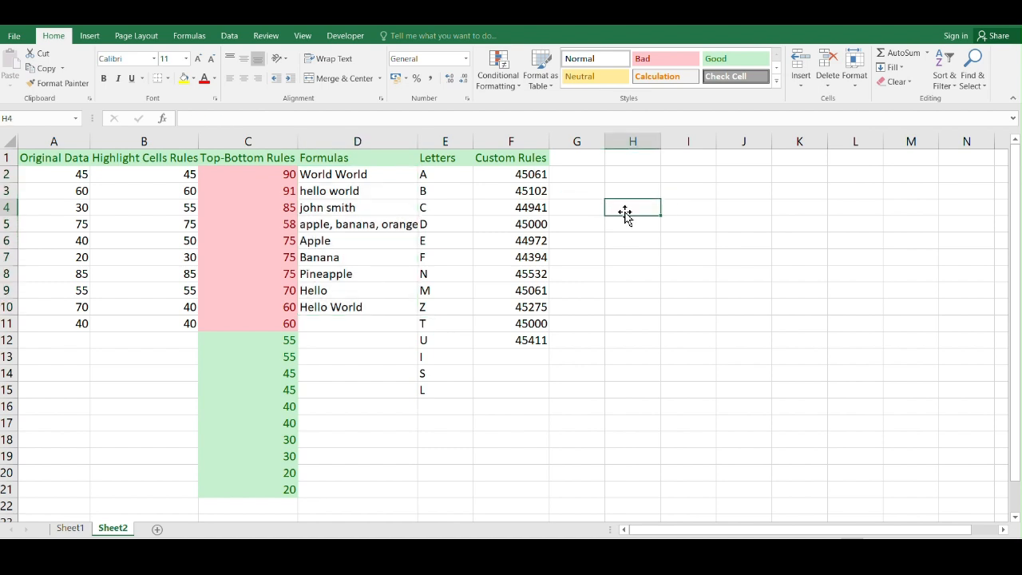
Step: Format the numbers in column F as dates in the 15-May-23 style
{"action": "left_click", "coordinate": [513, 140]}
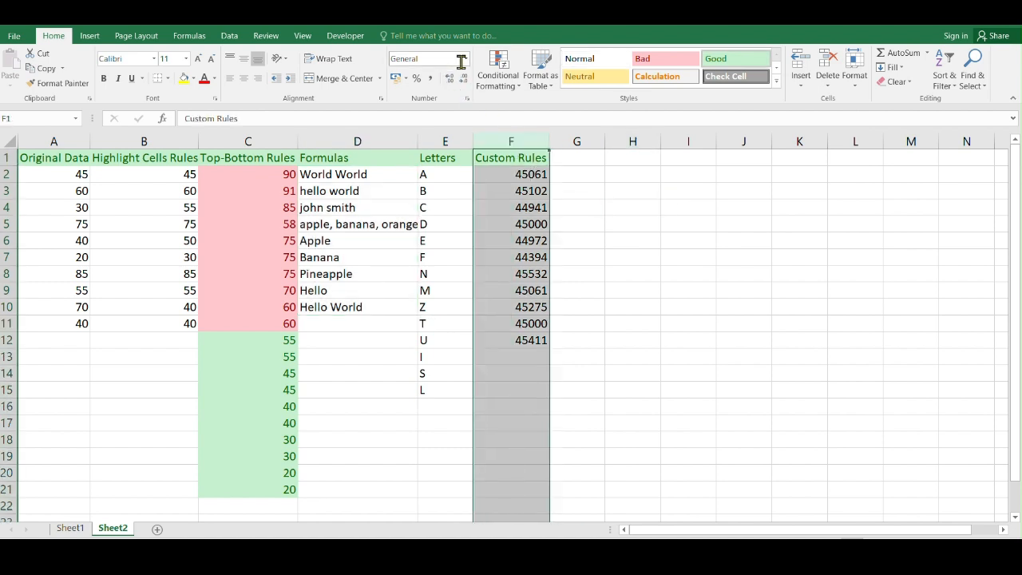
{"action": "left_click", "coordinate": [634, 176]}
{"action": "left_click", "coordinate": [520, 142]}
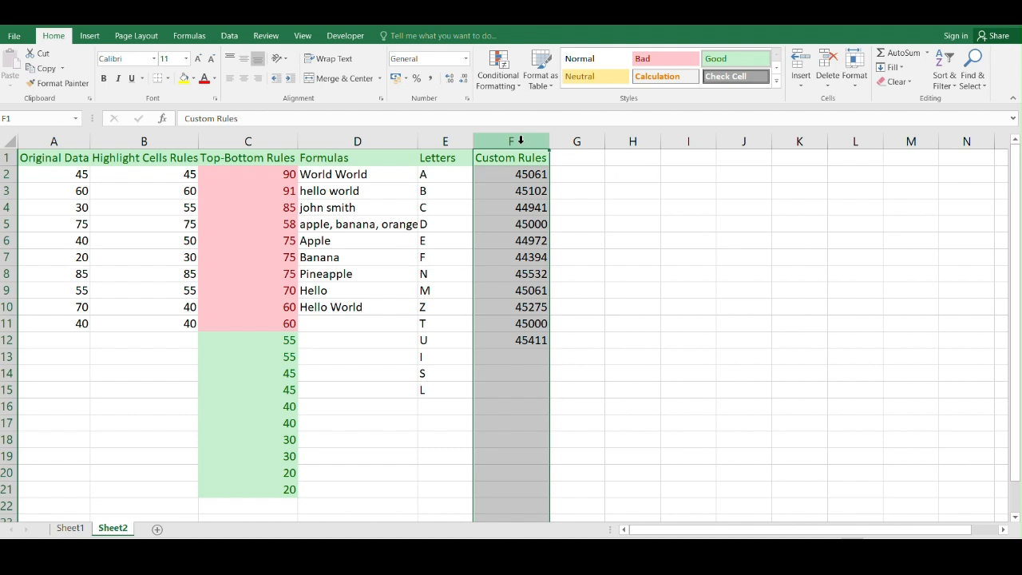
{"action": "key", "text": "ctrl+shift+3"}
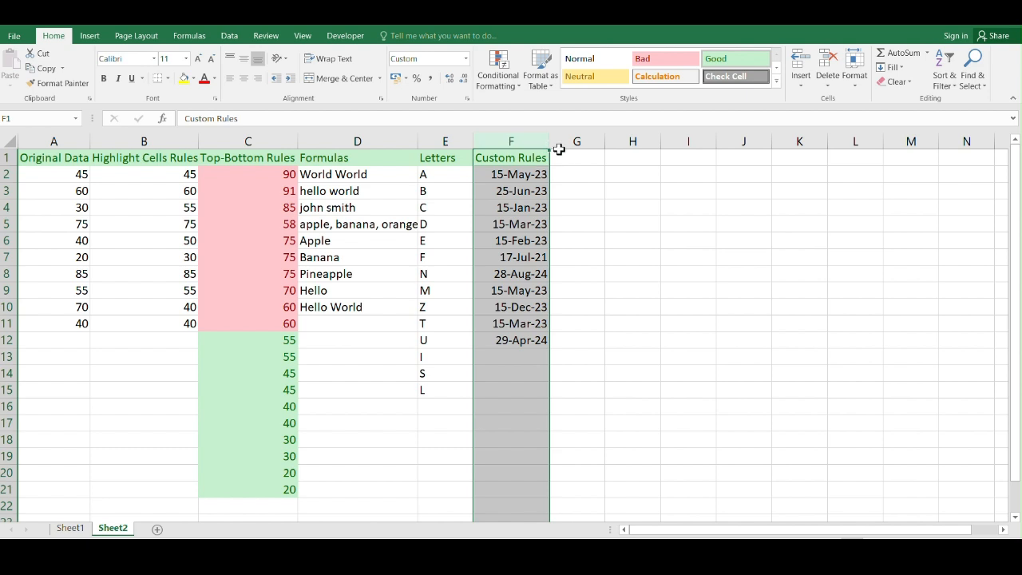
{"action": "left_click", "coordinate": [671, 200]}
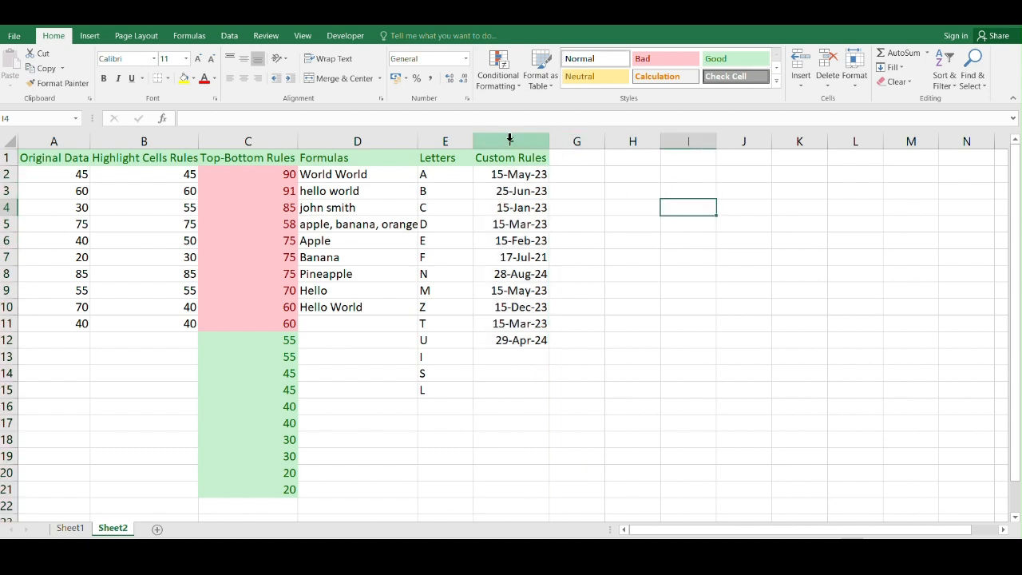
Step: Highlight the top 5 dates in F2:F12 with Light Red Fill with Dark Red Text using a Top 10 Items rule
{"action": "left_click", "coordinate": [511, 142]}
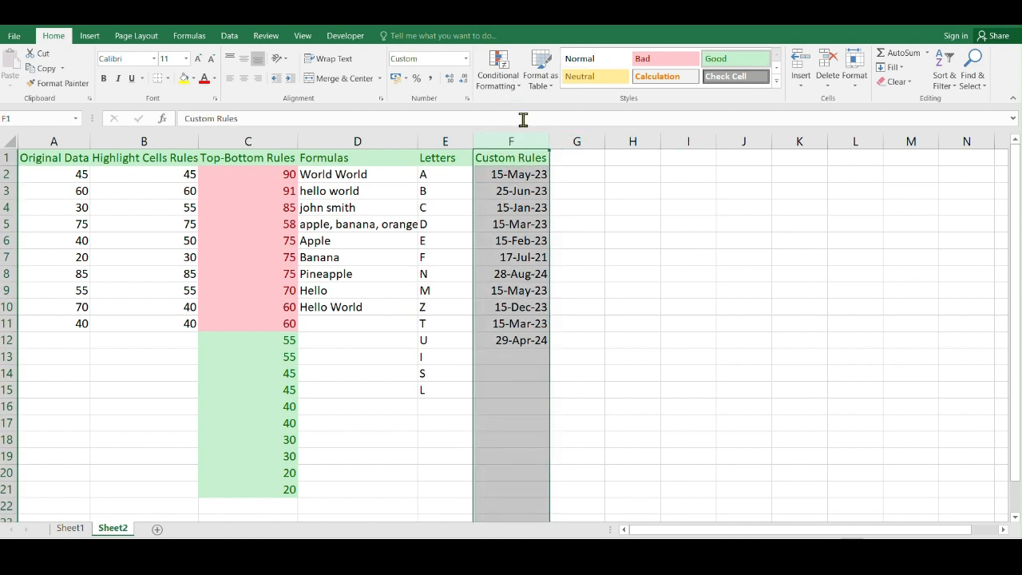
{"action": "left_click_drag", "start_coordinate": [529, 174], "coordinate": [522, 340]}
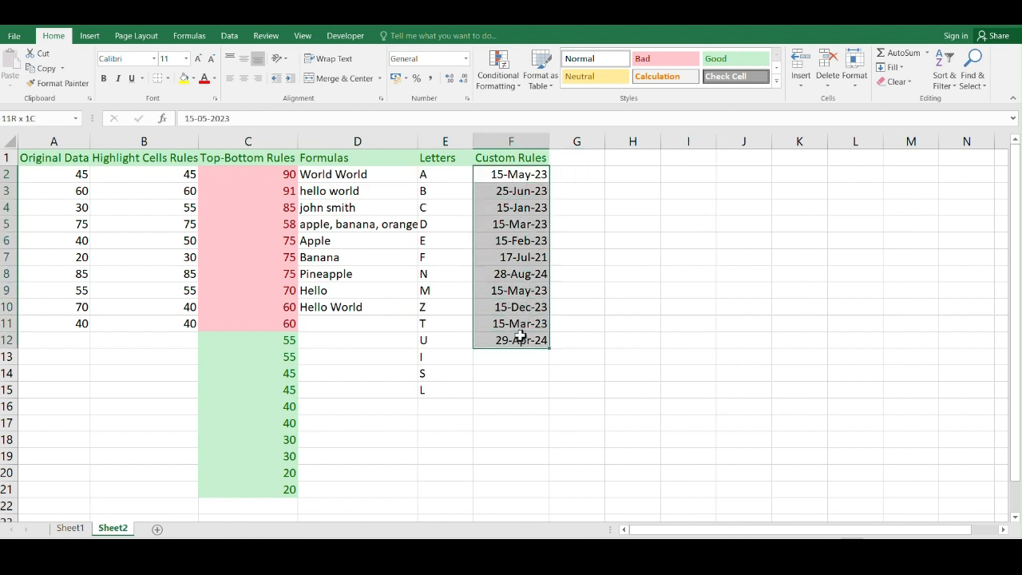
{"action": "left_click", "coordinate": [515, 80]}
{"action": "mouse_move", "coordinate": [529, 135]}
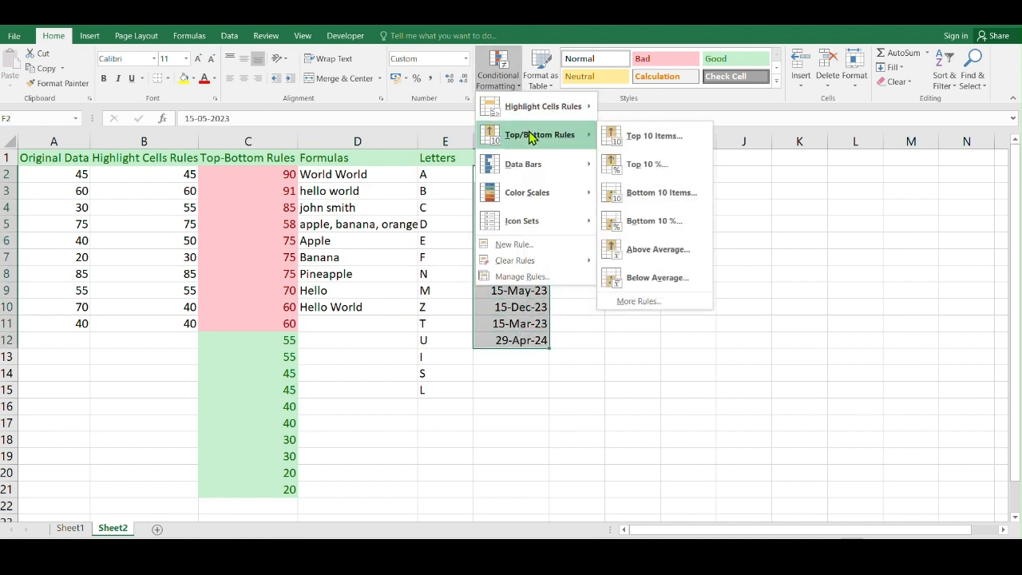
{"action": "left_click", "coordinate": [650, 135]}
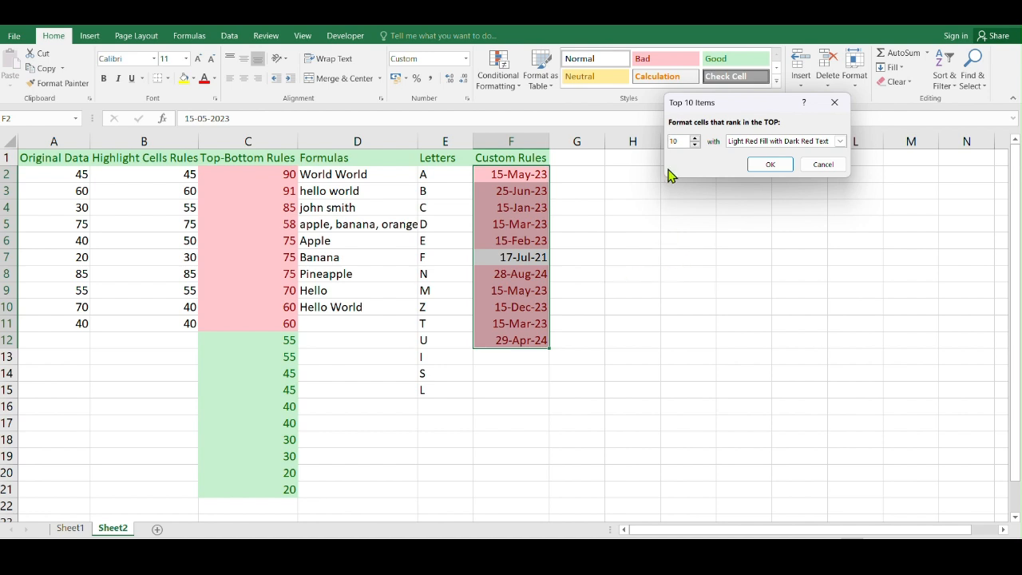
{"action": "double_click", "coordinate": [675, 142]}
{"action": "type", "text": "6"}
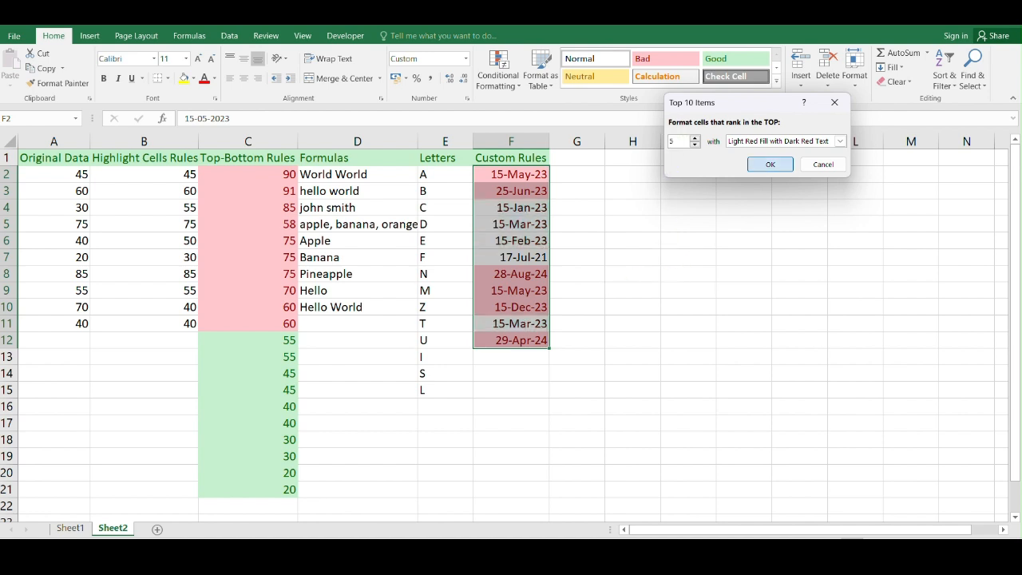
{"action": "left_click", "coordinate": [770, 163]}
{"action": "left_click", "coordinate": [699, 239]}
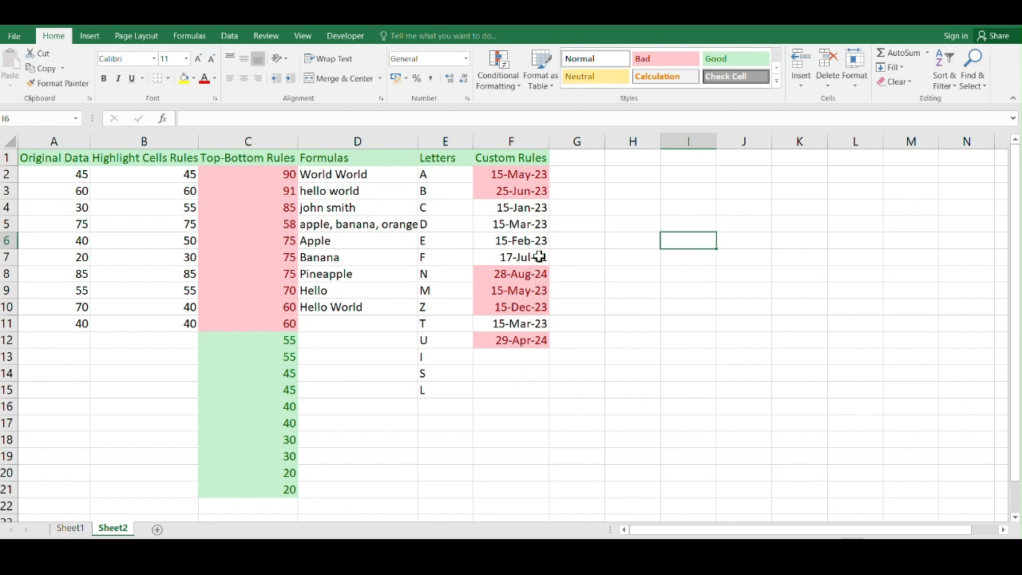
{"action": "left_click", "coordinate": [568, 174]}
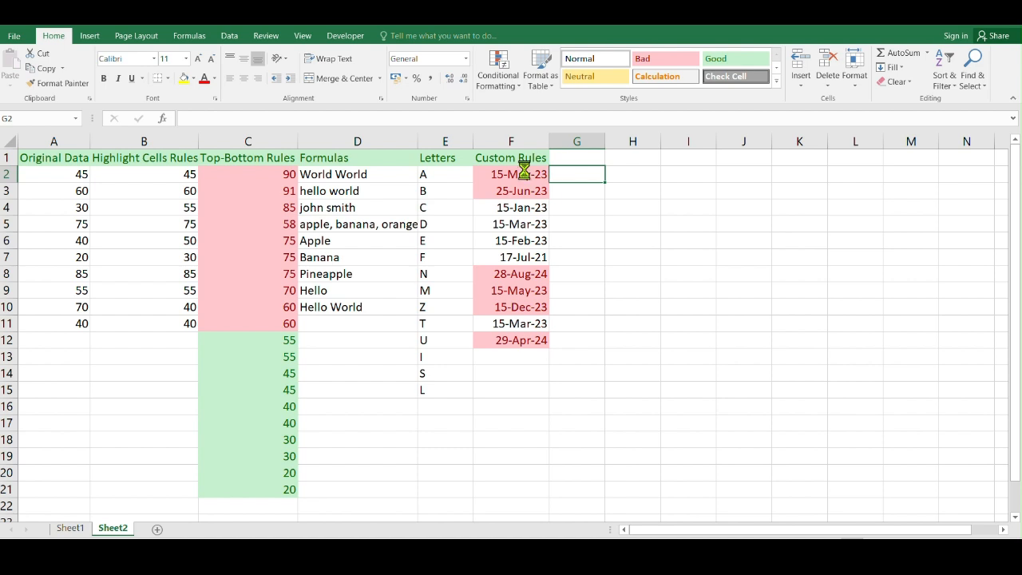
Step: Highlight the bottom 4 dates in F2:F12 with Light Red Fill with Dark Red Text using a Bottom 10 Items rule
{"action": "left_click", "coordinate": [523, 171]}
{"action": "key", "text": "ctrl+shift+Down"}
{"action": "left_click", "coordinate": [513, 88]}
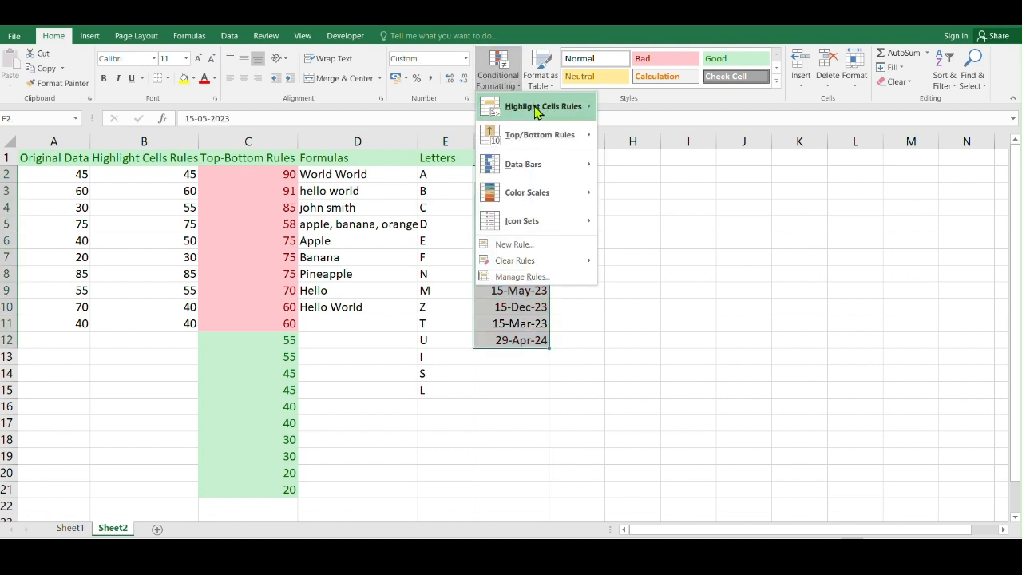
{"action": "mouse_move", "coordinate": [541, 136]}
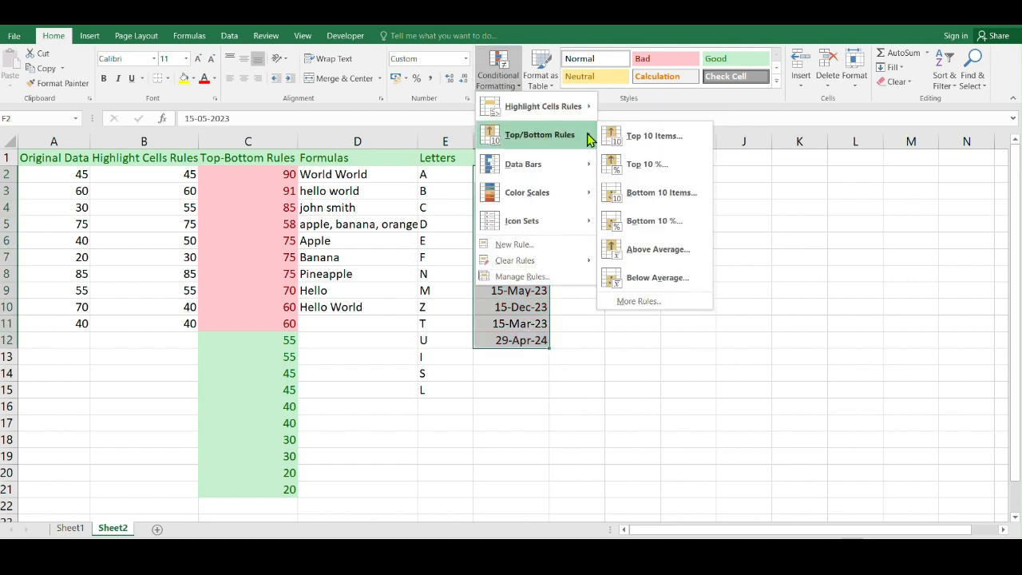
{"action": "left_click", "coordinate": [662, 196]}
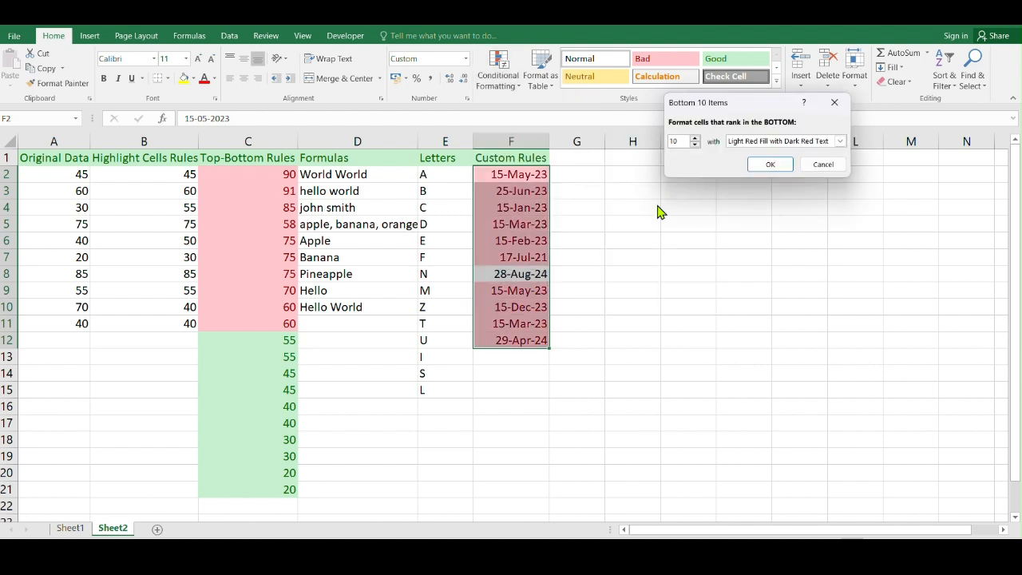
{"action": "double_click", "coordinate": [676, 141]}
{"action": "type", "text": "4"}
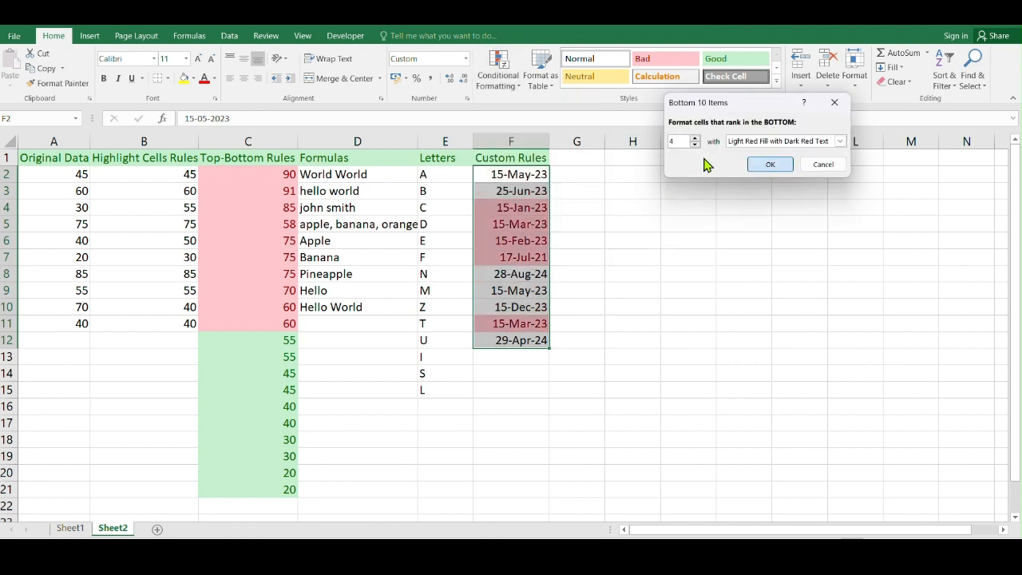
{"action": "left_click", "coordinate": [771, 163]}
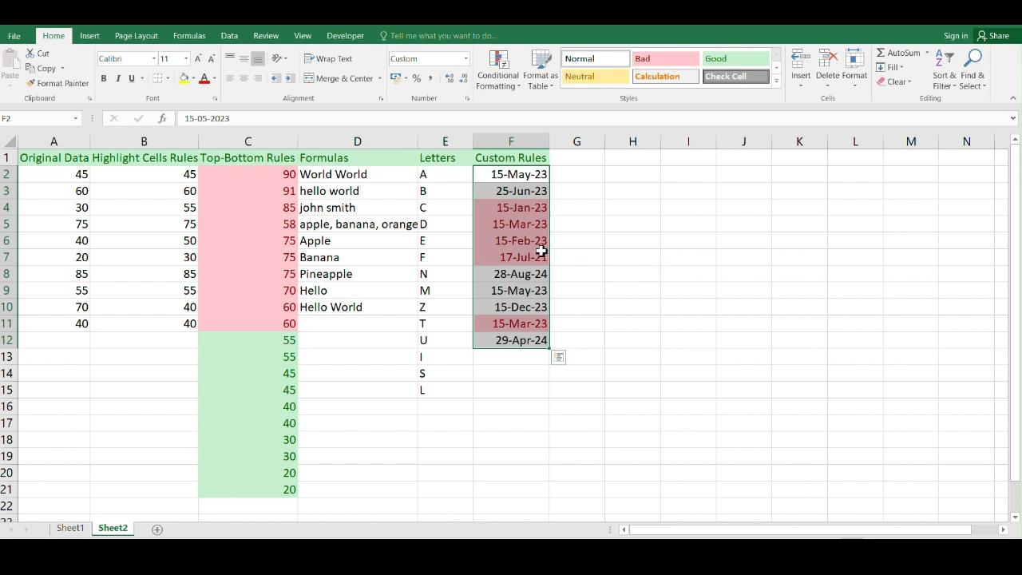
{"action": "left_click", "coordinate": [657, 226]}
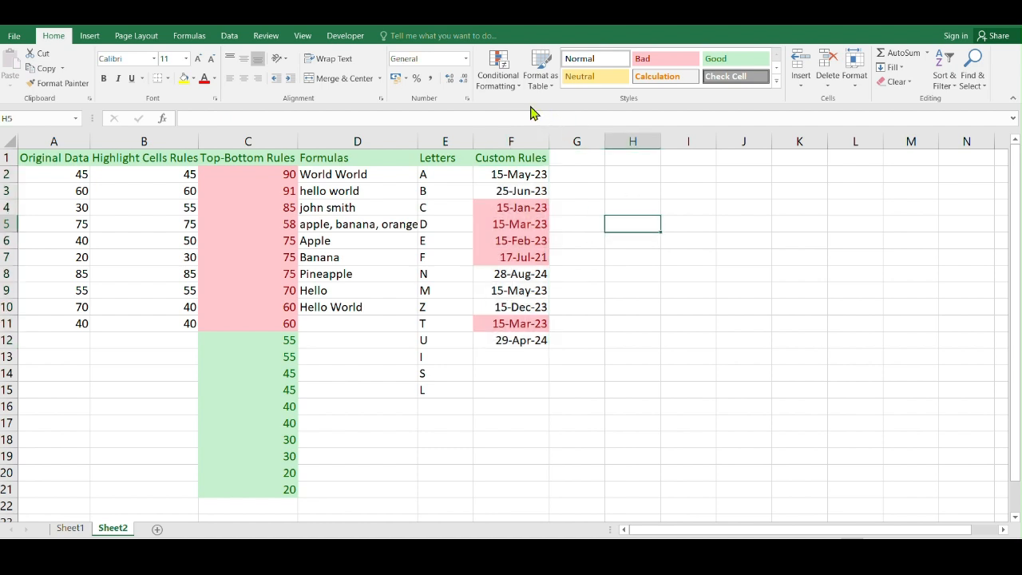
{"action": "left_click", "coordinate": [515, 88]}
{"action": "mouse_move", "coordinate": [563, 138]}
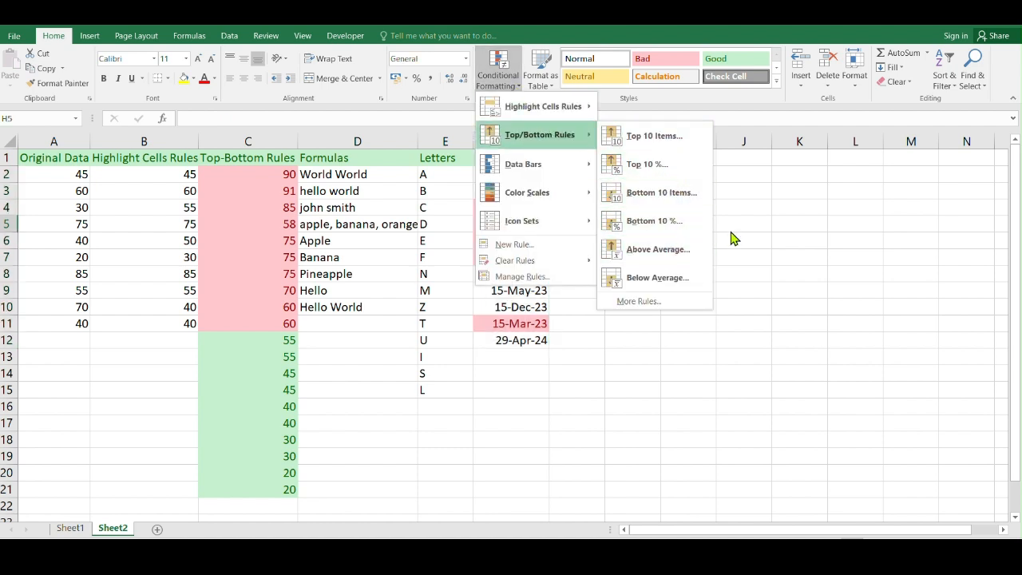
{"action": "left_click", "coordinate": [779, 234]}
Step: Highlight the above-average dates in F2:F12 with Light Red Fill with Dark Red Text using an Above Average rule
{"action": "left_click", "coordinate": [533, 182]}
{"action": "key", "text": "ctrl+shift+Down"}
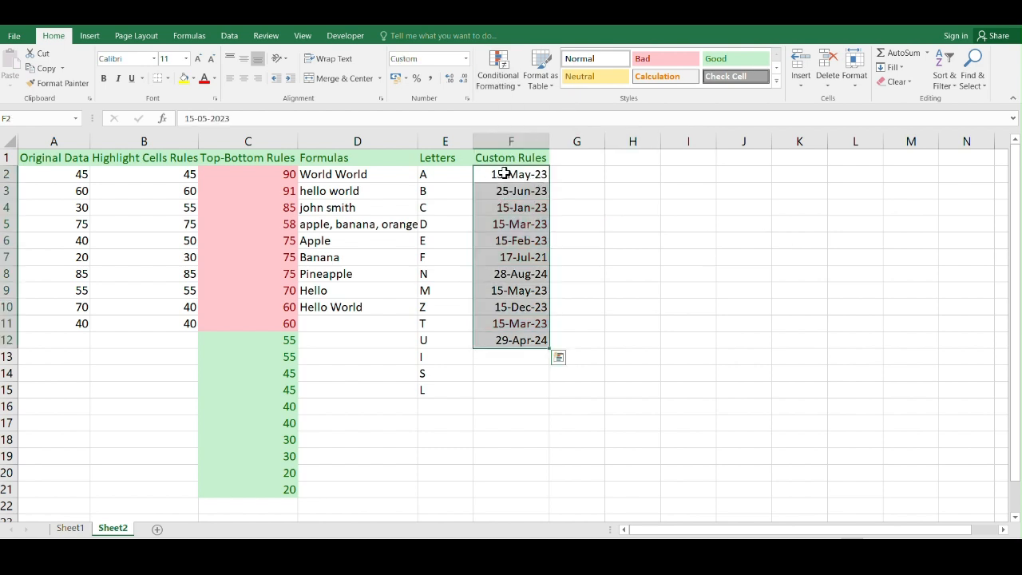
{"action": "left_click", "coordinate": [517, 88]}
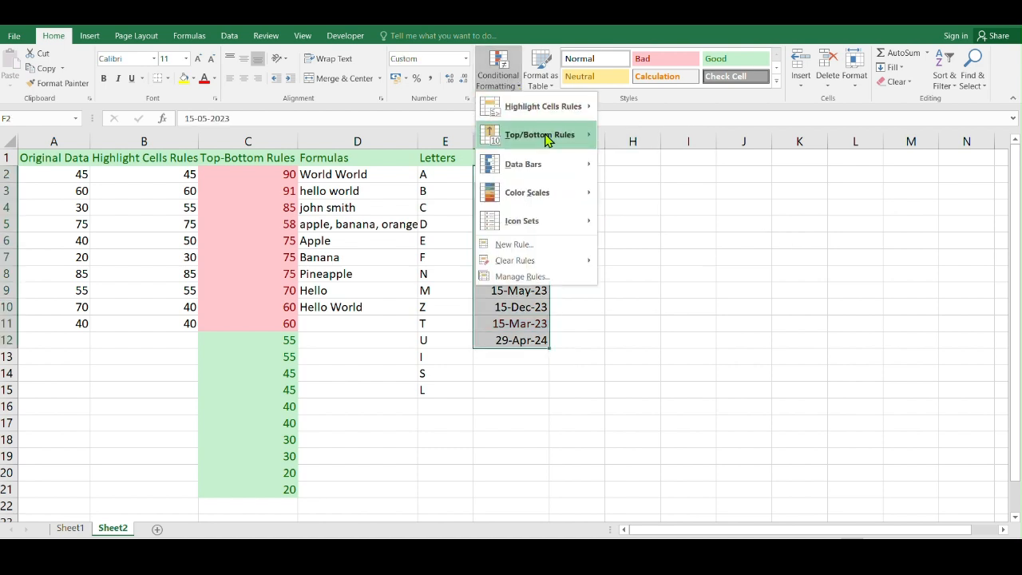
{"action": "mouse_move", "coordinate": [555, 137]}
{"action": "left_click", "coordinate": [652, 251]}
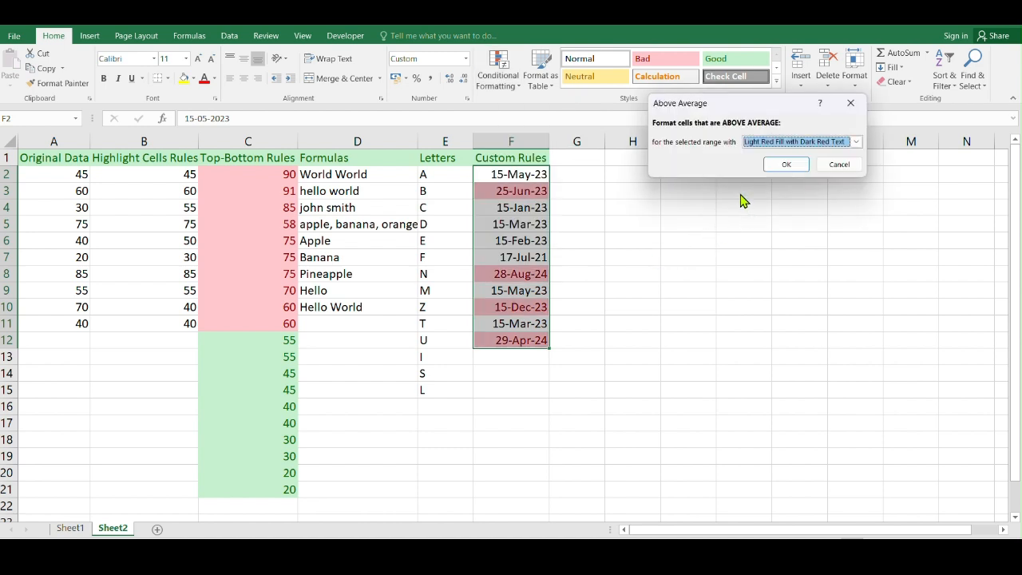
{"action": "left_click", "coordinate": [800, 163]}
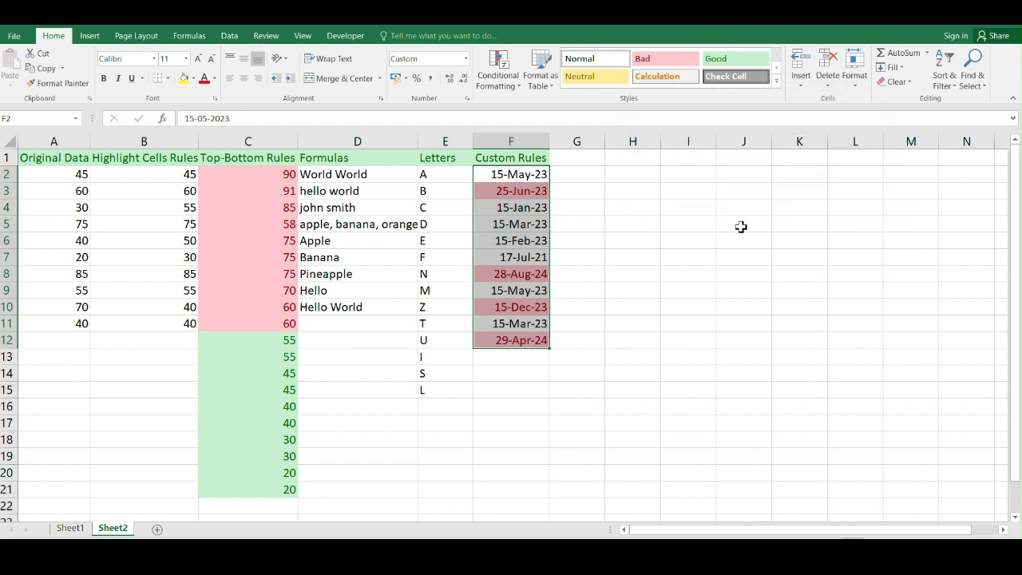
{"action": "left_click", "coordinate": [741, 227]}
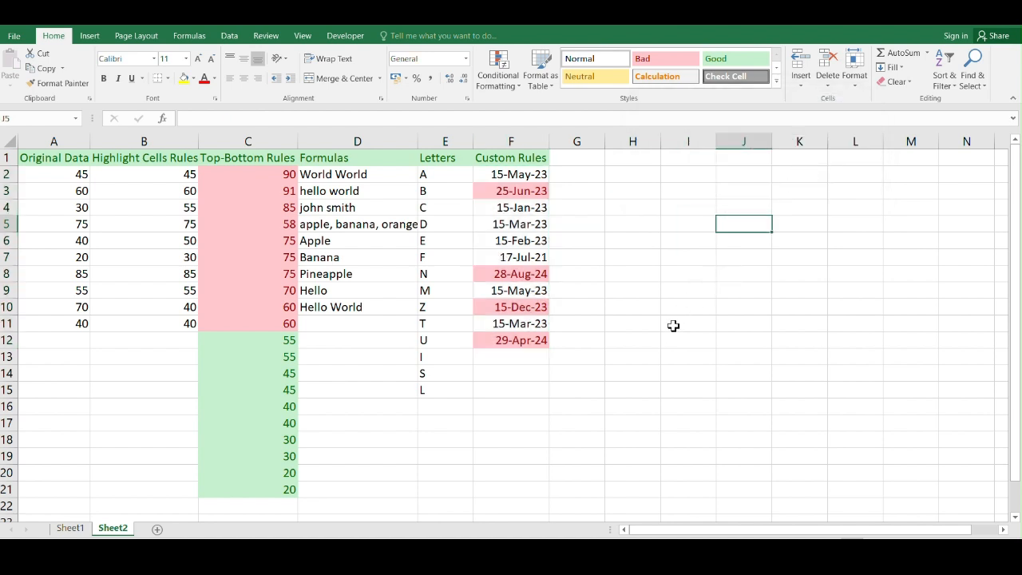
Step: Calculate the average of the dates in F2:F12 in cell F15 with the AVERAGE function
{"action": "left_click", "coordinate": [507, 389]}
{"action": "type", "text": "=av"}
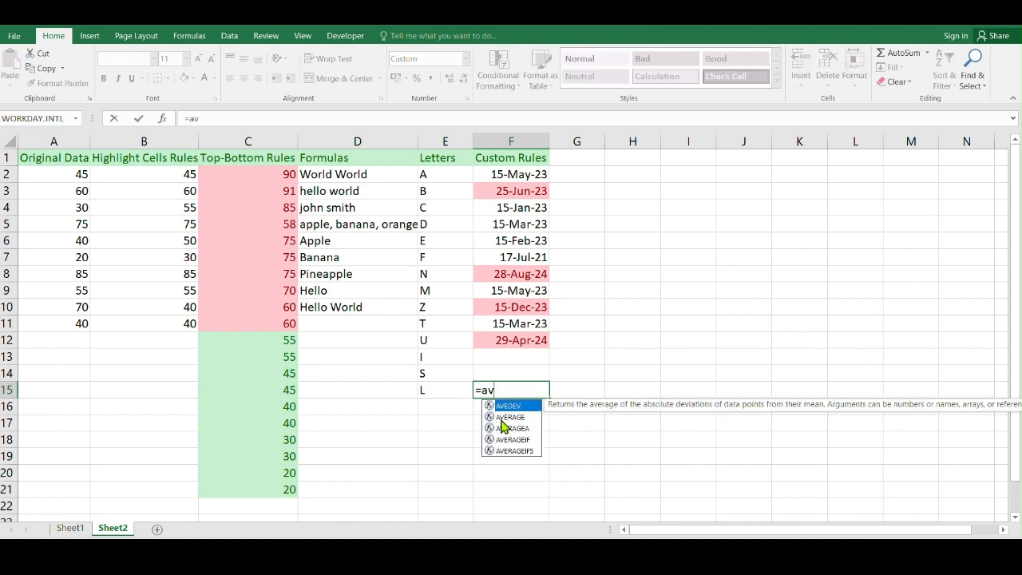
{"action": "key", "text": "Down"}
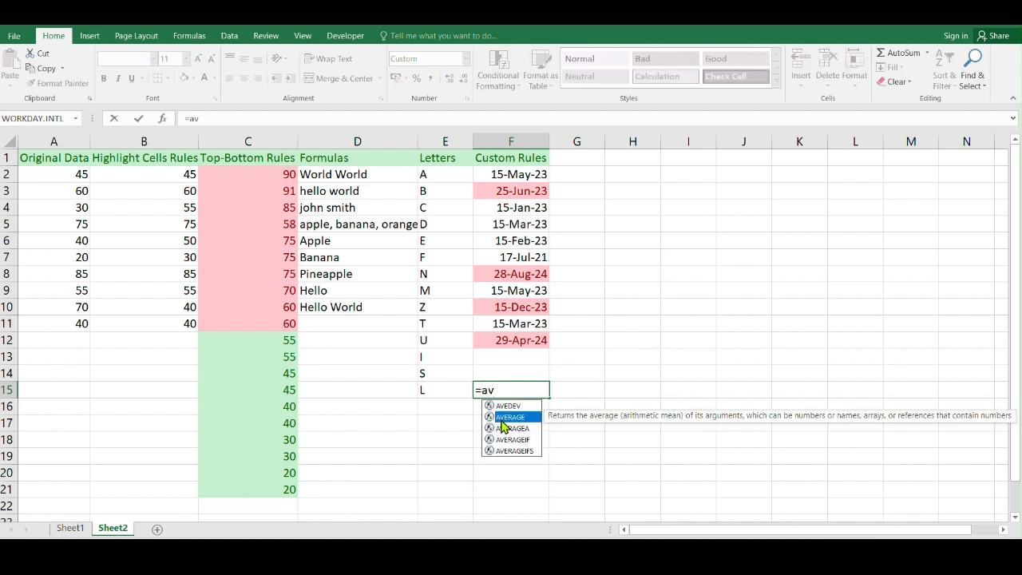
{"action": "double_click", "coordinate": [503, 417]}
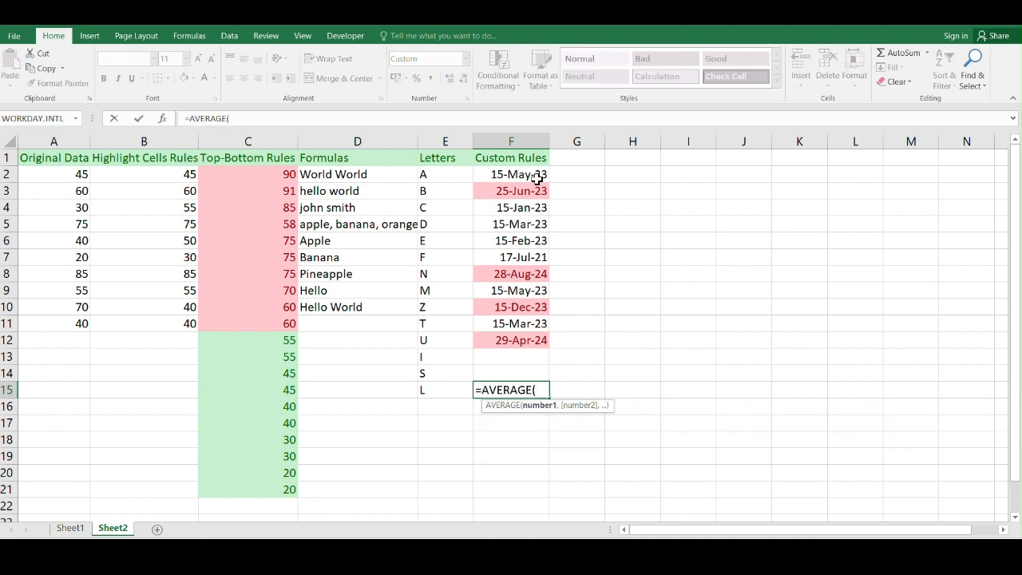
{"action": "left_click_drag", "start_coordinate": [523, 174], "coordinate": [511, 335]}
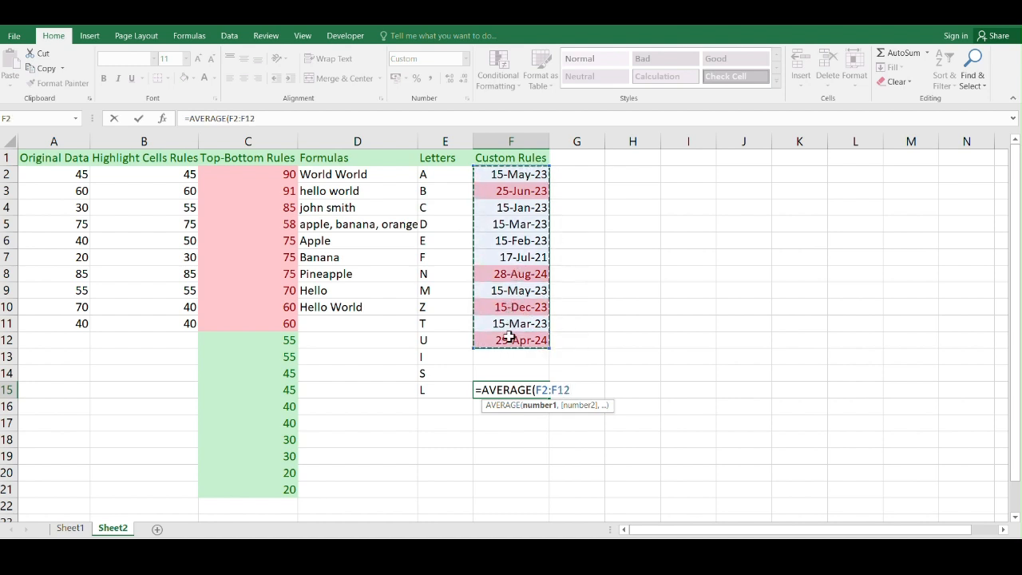
{"action": "key", "text": "Return"}
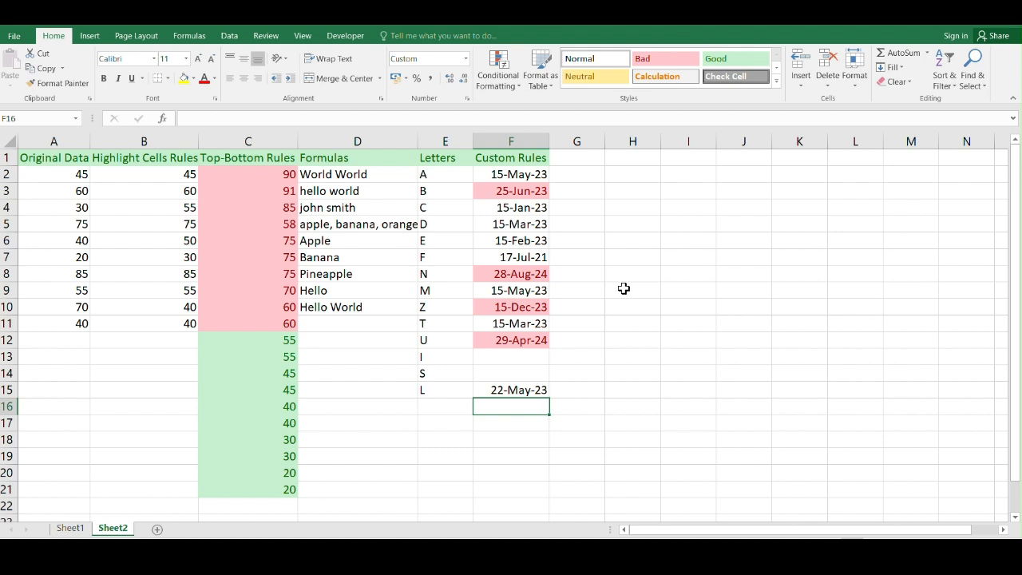
Step: Try sorting column F from oldest to newest, expanding the selection to the adjacent data
{"action": "left_click", "coordinate": [525, 139]}
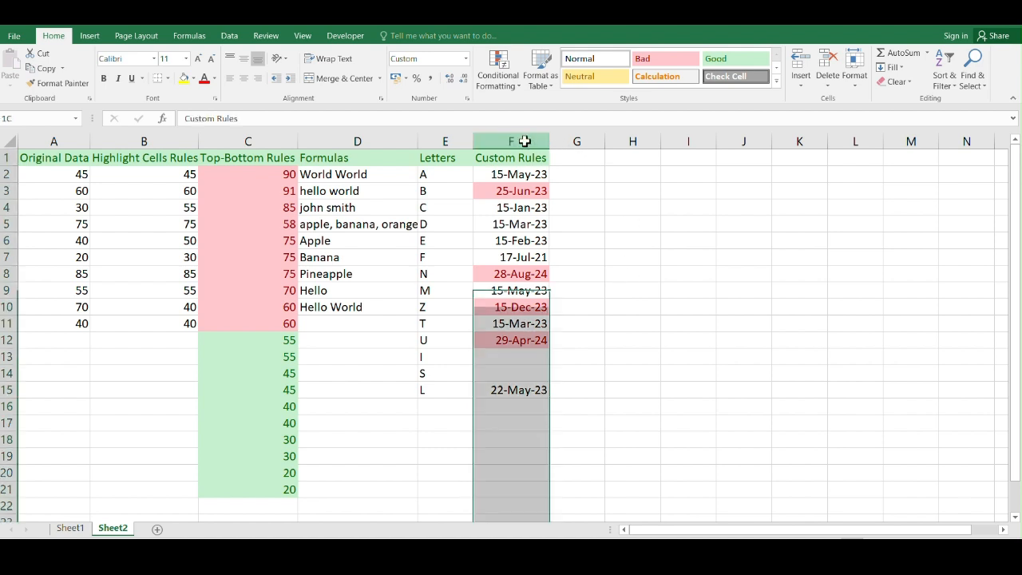
{"action": "left_click", "coordinate": [955, 84]}
{"action": "left_click", "coordinate": [945, 101]}
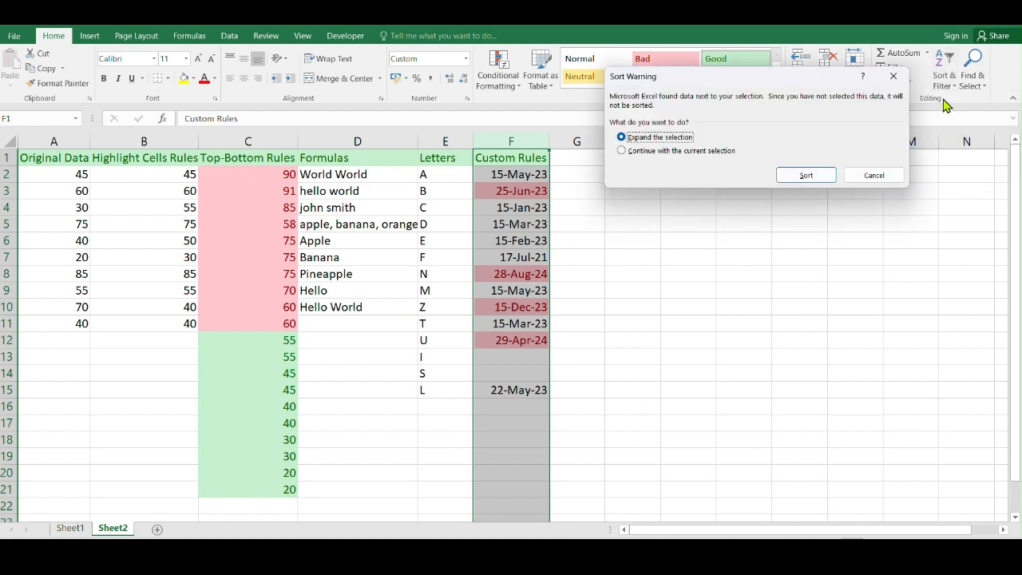
{"action": "left_click", "coordinate": [805, 175]}
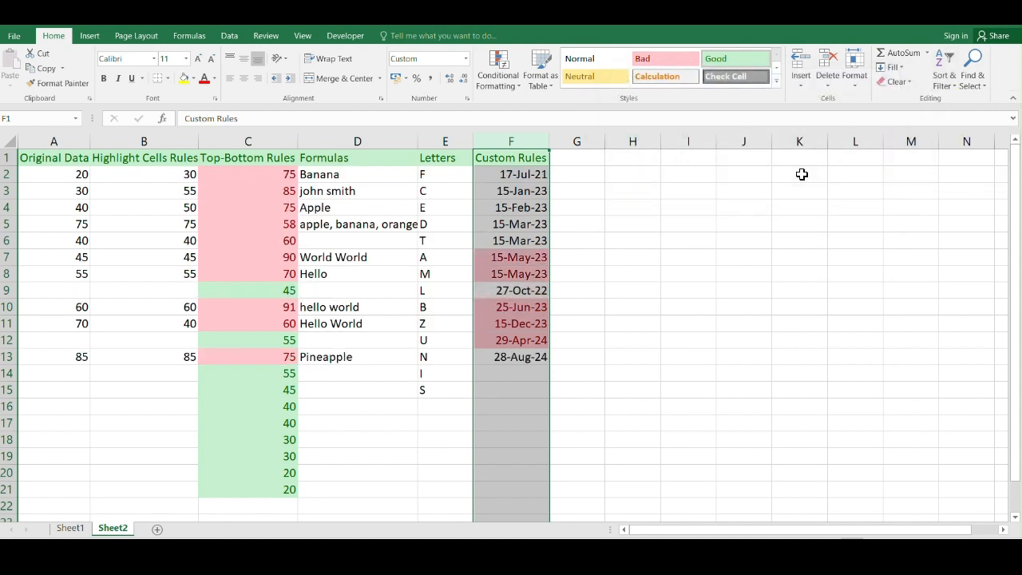
{"action": "left_click", "coordinate": [691, 222]}
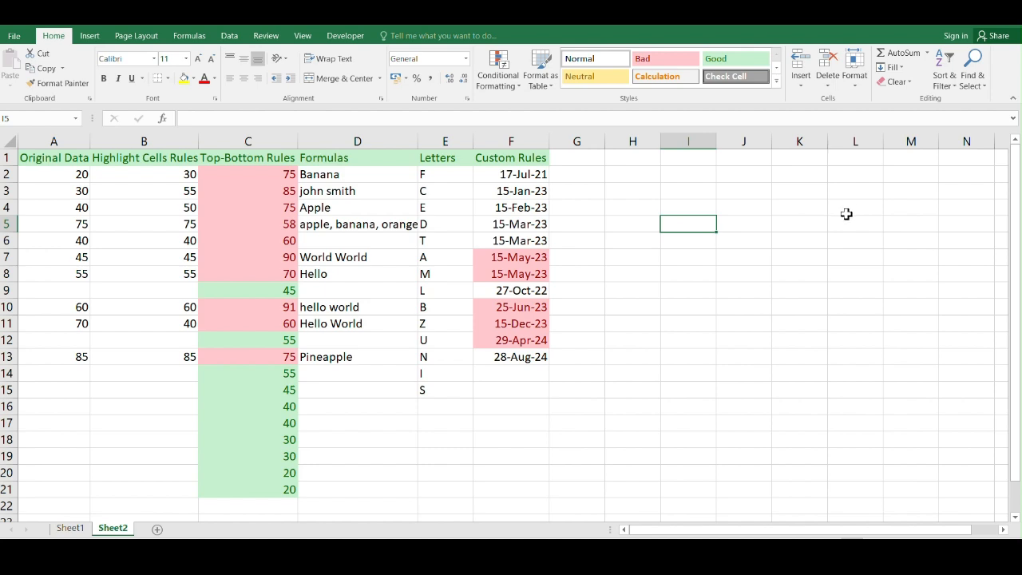
Step: Try calculating the average of the sorted column F dates in cell F16 with the AVERAGE function
{"action": "scroll", "coordinate": [580, 372], "scroll_direction": "down", "scroll_amount": 1}
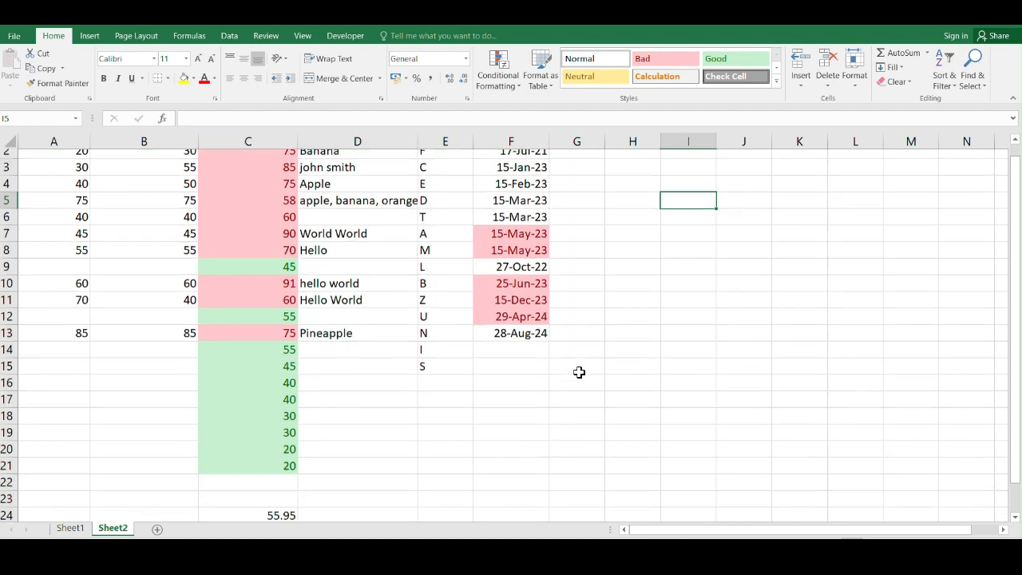
{"action": "scroll", "coordinate": [551, 385], "scroll_direction": "up", "scroll_amount": 1}
{"action": "left_click", "coordinate": [515, 359]}
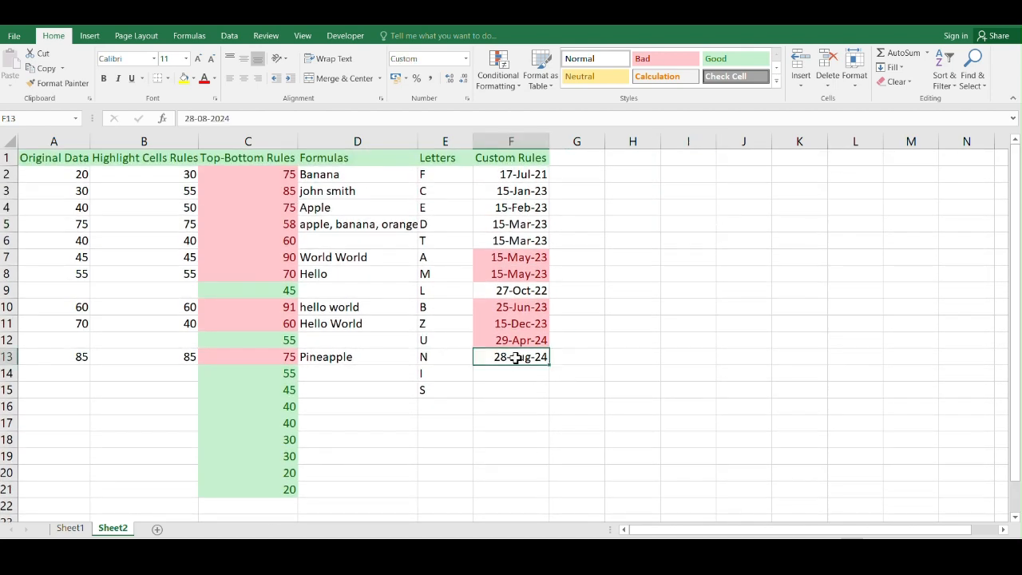
{"action": "left_click", "coordinate": [514, 373]}
{"action": "left_click", "coordinate": [513, 388]}
{"action": "scroll", "coordinate": [513, 384], "scroll_direction": "down", "scroll_amount": 1}
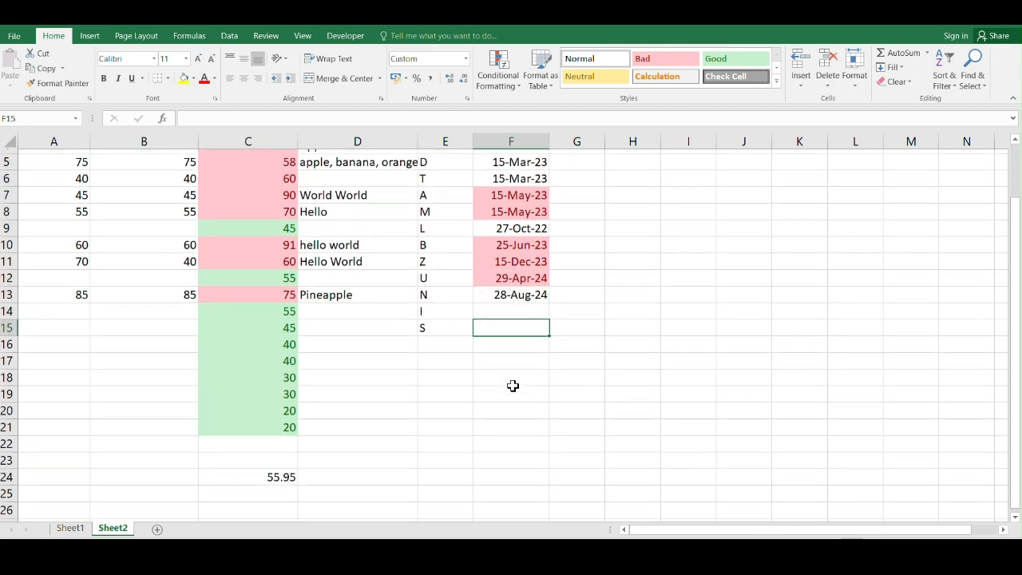
{"action": "scroll", "coordinate": [511, 381], "scroll_direction": "up", "scroll_amount": 1}
{"action": "left_click", "coordinate": [517, 406]}
{"action": "type", "text": "=av"}
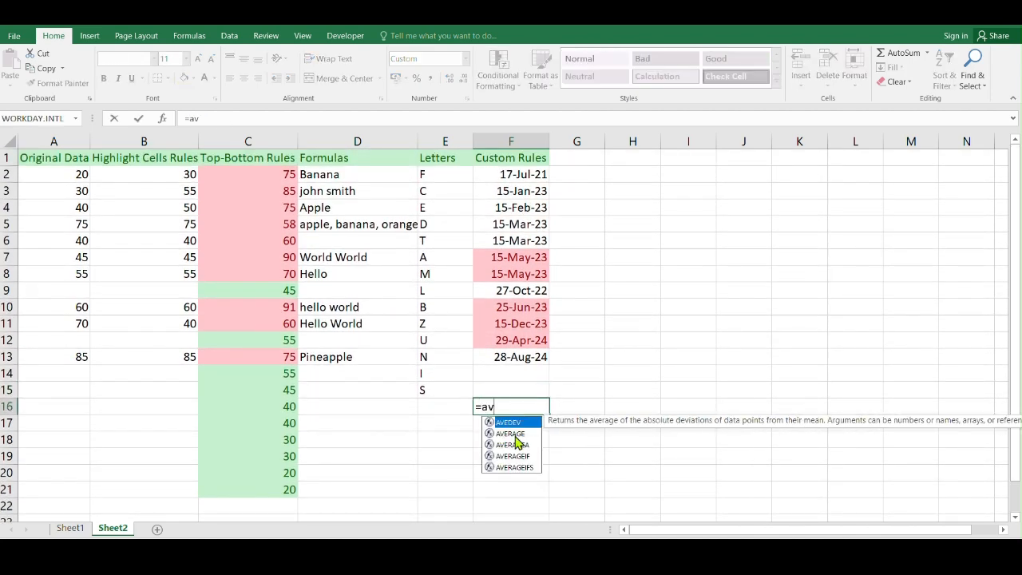
{"action": "left_click", "coordinate": [519, 435]}
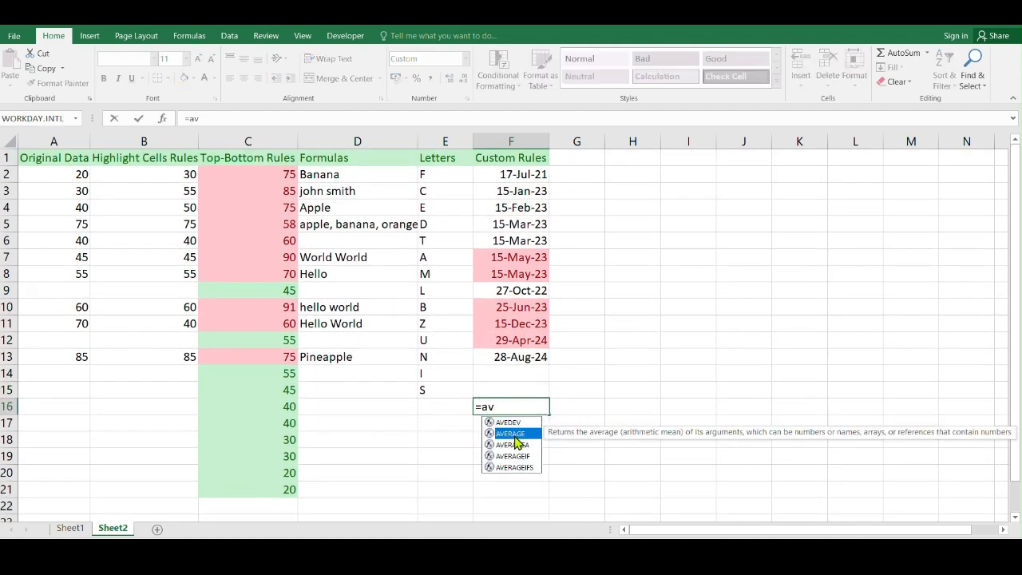
{"action": "double_click", "coordinate": [519, 436]}
{"action": "left_click_drag", "start_coordinate": [509, 174], "coordinate": [504, 349]}
{"action": "key", "text": "Return"}
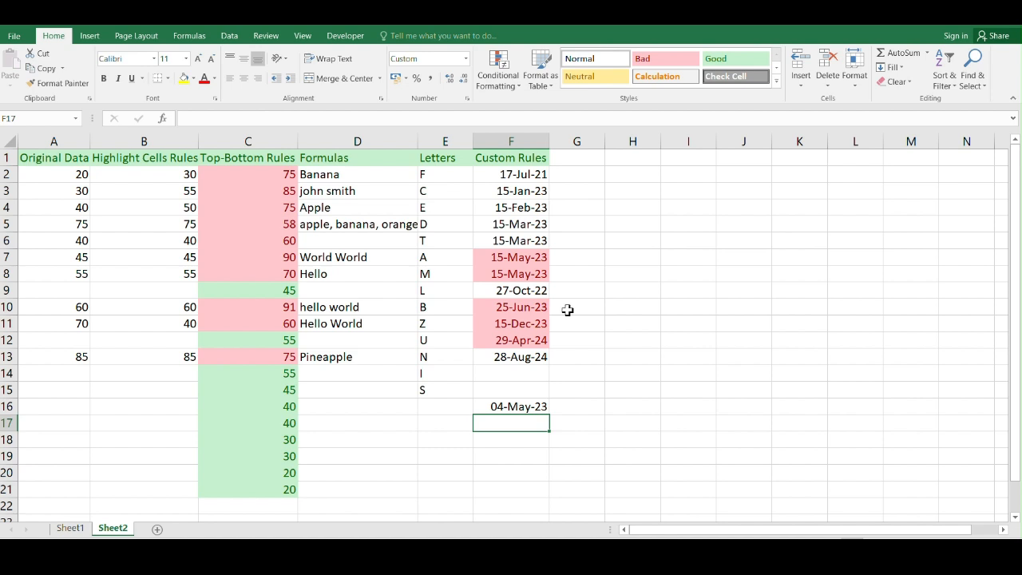
Step: Undo the average formula entered in F16 and select the column F dates
{"action": "left_click", "coordinate": [521, 172]}
{"action": "key", "text": "ctrl+z"}
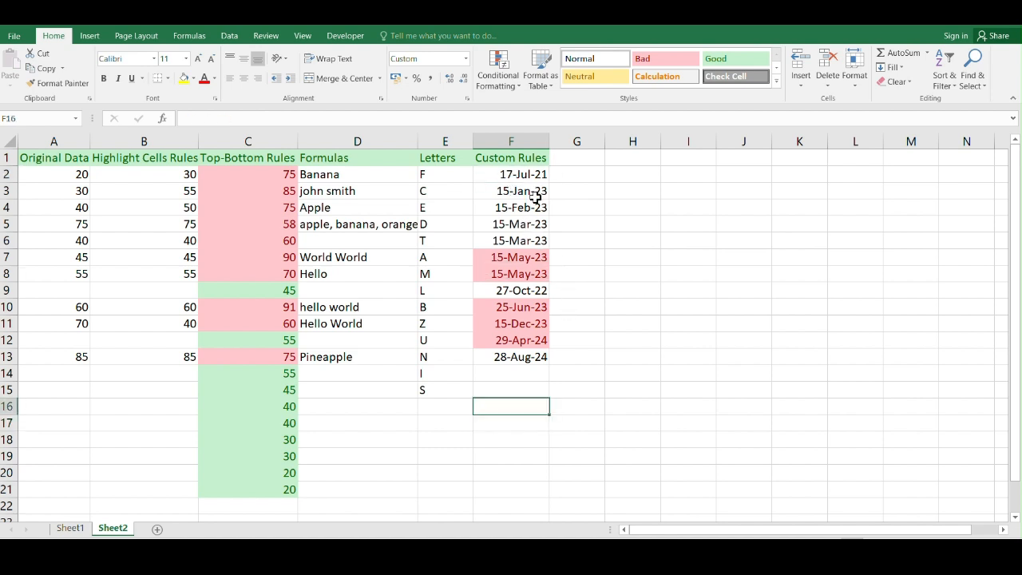
{"action": "mouse_move", "coordinate": [524, 172]}
{"action": "left_mouse_down"}
{"action": "mouse_move", "coordinate": [513, 237]}
{"action": "mouse_move", "coordinate": [522, 356]}
{"action": "left_mouse_up"}
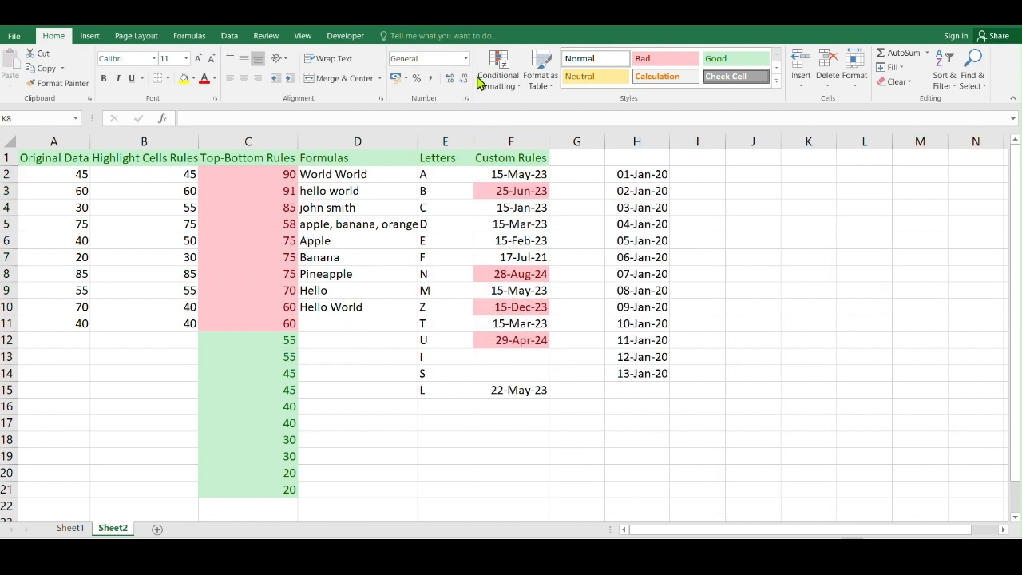
{"action": "left_click", "coordinate": [512, 89]}
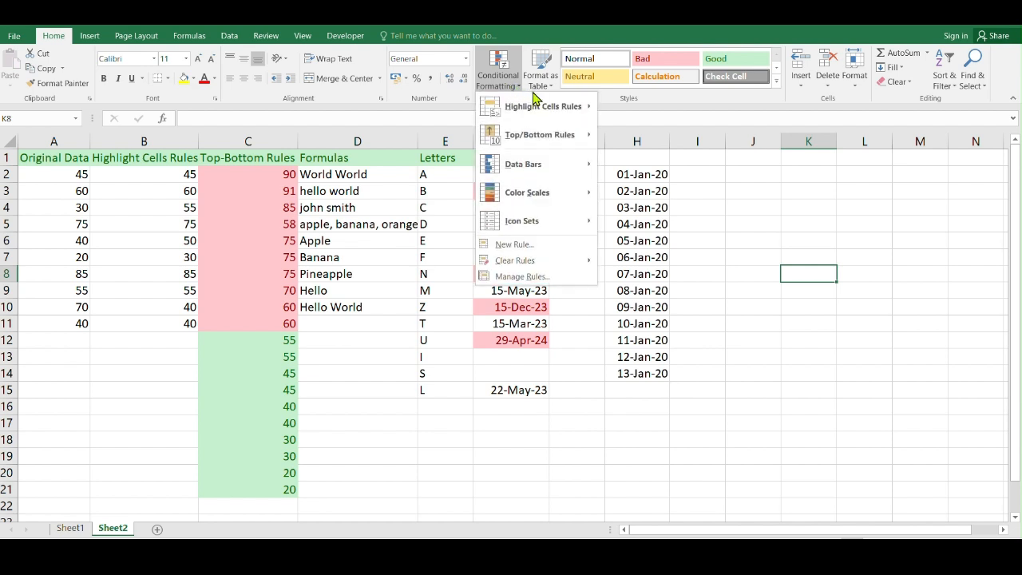
{"action": "mouse_move", "coordinate": [549, 139]}
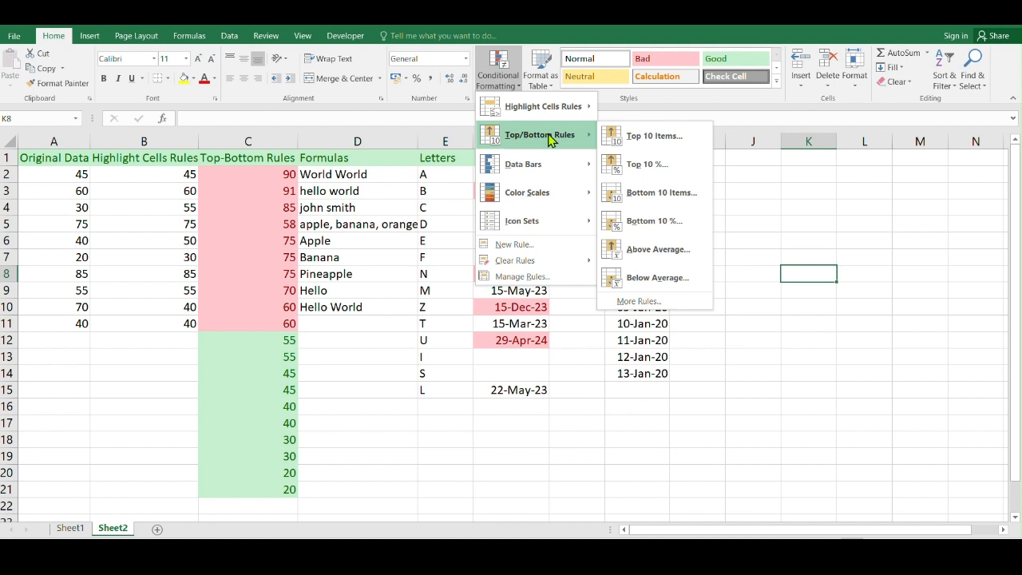
{"action": "left_click", "coordinate": [648, 249]}
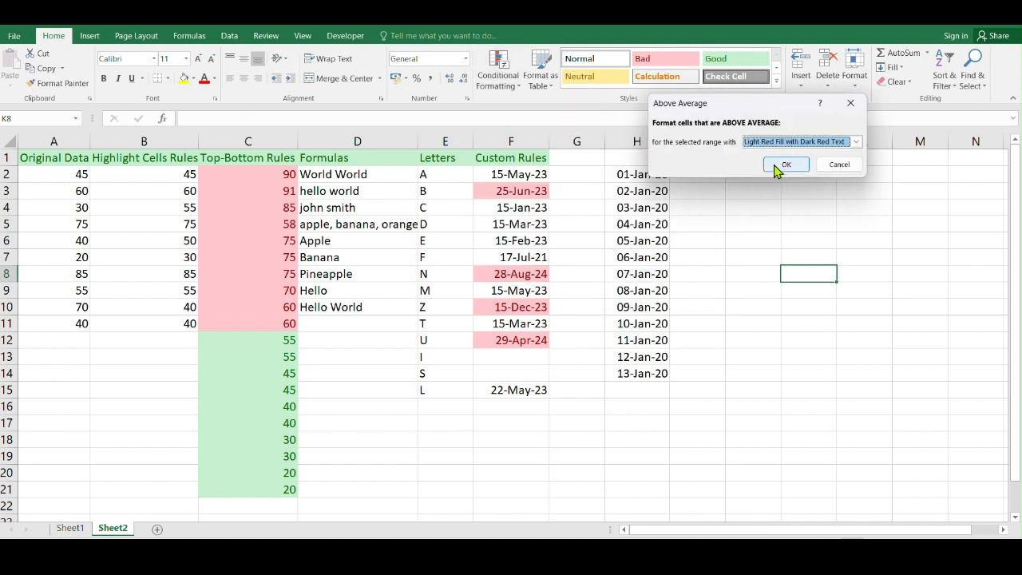
{"action": "left_click", "coordinate": [837, 165]}
{"action": "left_click", "coordinate": [731, 211]}
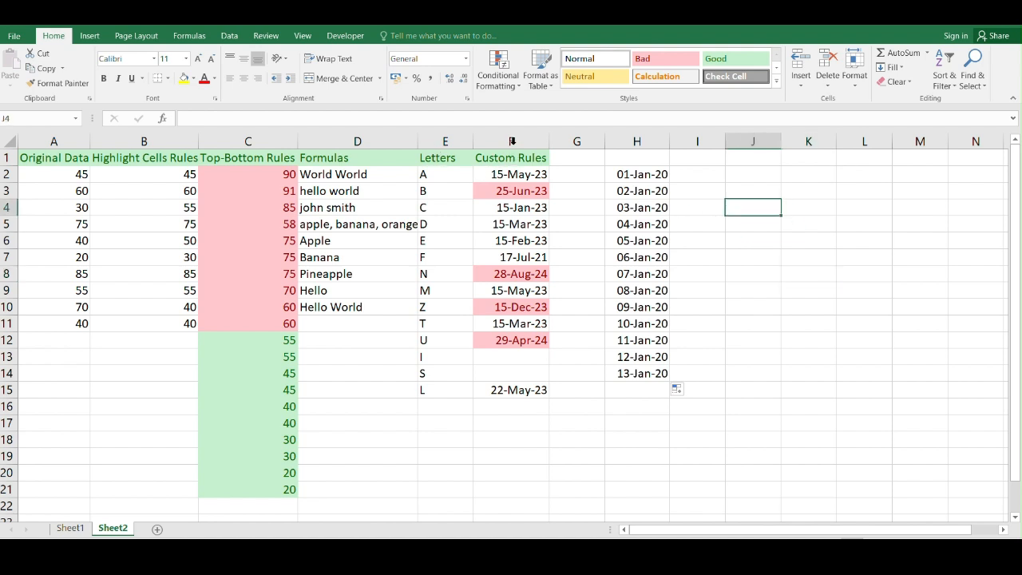
Step: Highlight the above-average dates in H2:H14 with Light Red Fill with Dark Red Text using an Above Average rule
{"action": "left_click_drag", "start_coordinate": [640, 174], "coordinate": [632, 373]}
{"action": "left_click", "coordinate": [511, 85]}
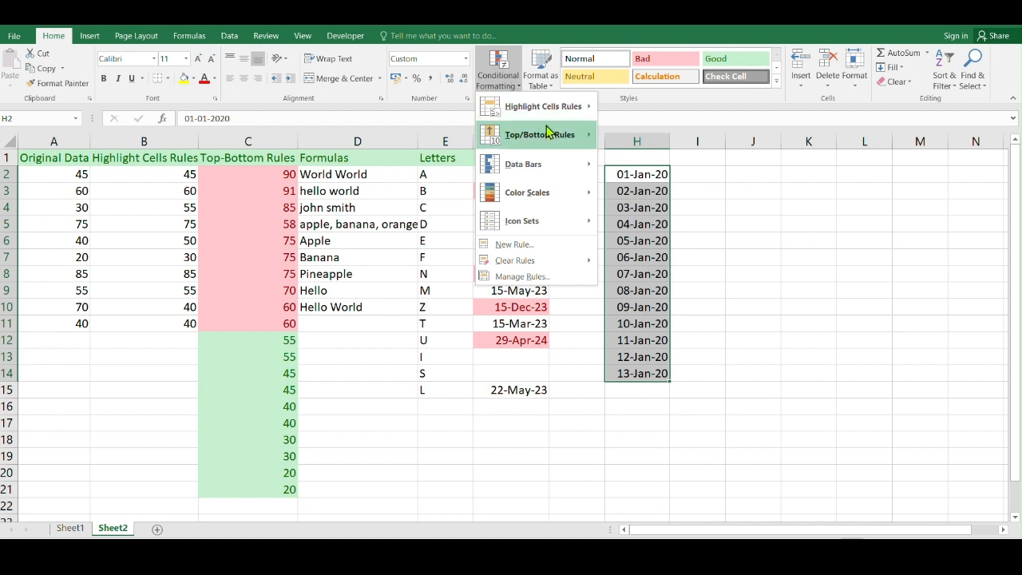
{"action": "left_click", "coordinate": [637, 254]}
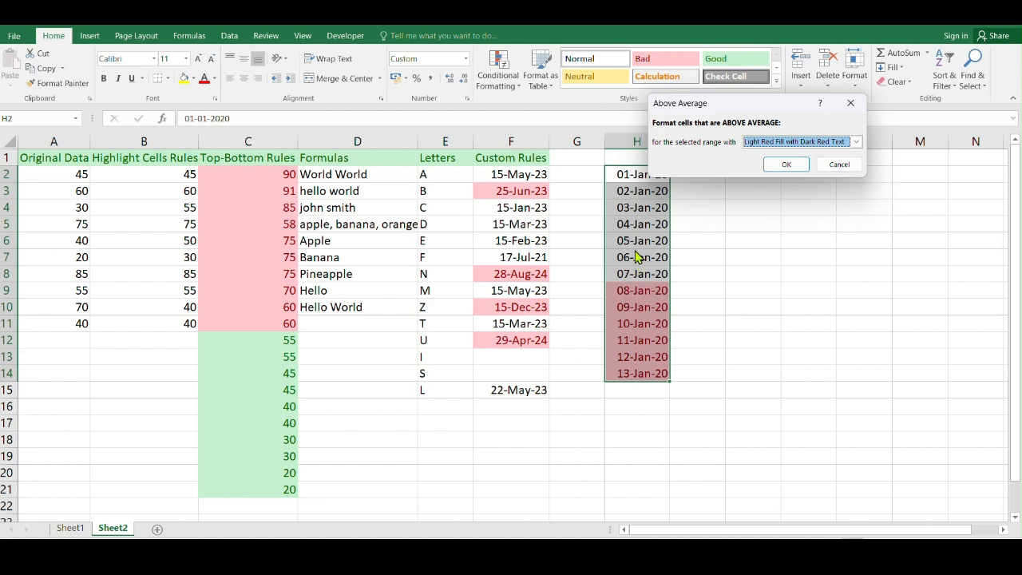
{"action": "left_click", "coordinate": [787, 165]}
{"action": "left_click", "coordinate": [762, 187]}
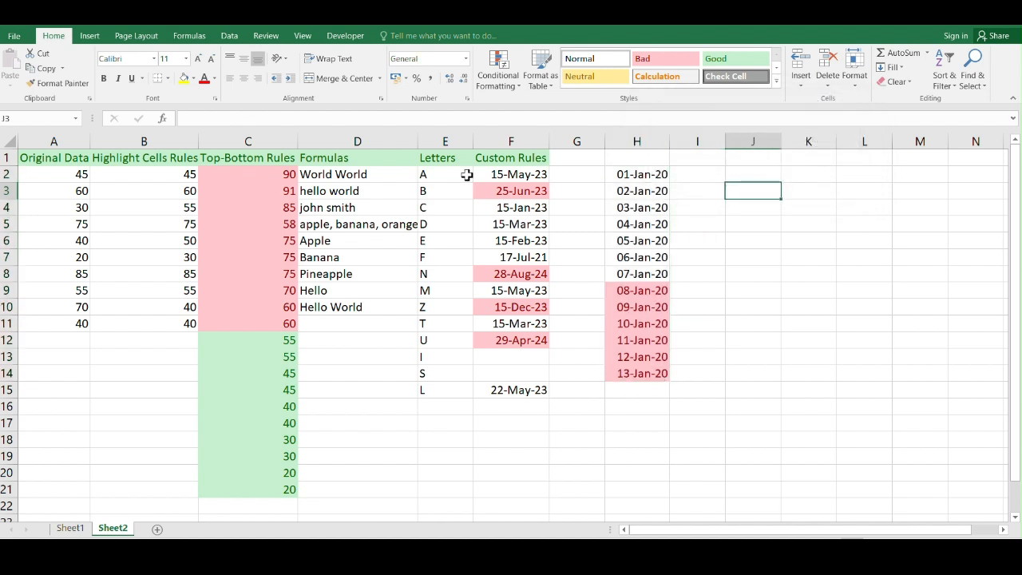
{"action": "left_click", "coordinate": [506, 94]}
{"action": "mouse_move", "coordinate": [555, 142]}
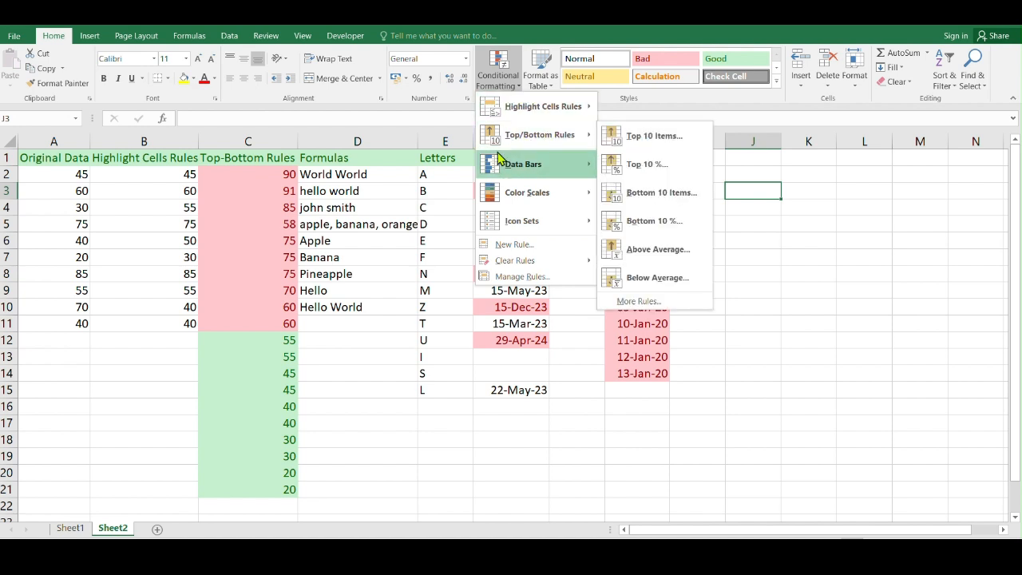
{"action": "left_click", "coordinate": [786, 238]}
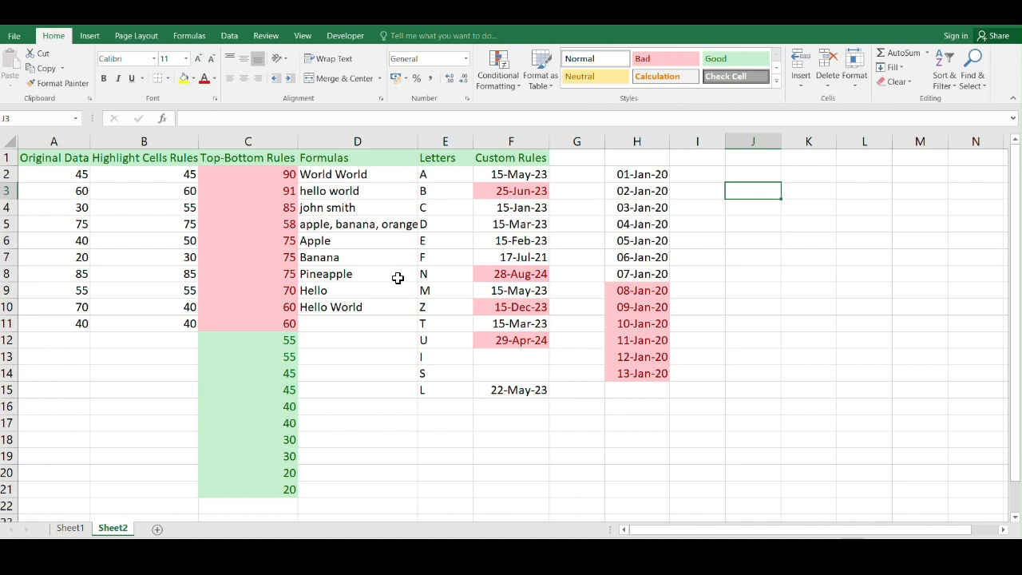
Step: Clear the conditional formatting rules from the Top-Bottom Rules numbers in C2:C21
{"action": "left_click", "coordinate": [246, 173]}
{"action": "left_click_drag", "start_coordinate": [249, 174], "coordinate": [227, 490]}
{"action": "left_click", "coordinate": [518, 86]}
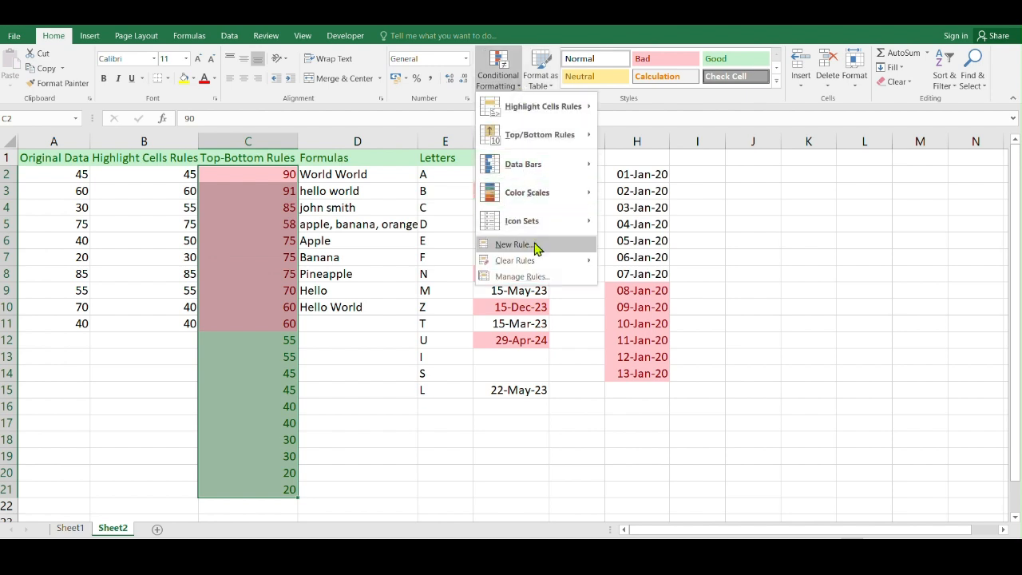
{"action": "mouse_move", "coordinate": [579, 268]}
{"action": "left_click", "coordinate": [639, 261]}
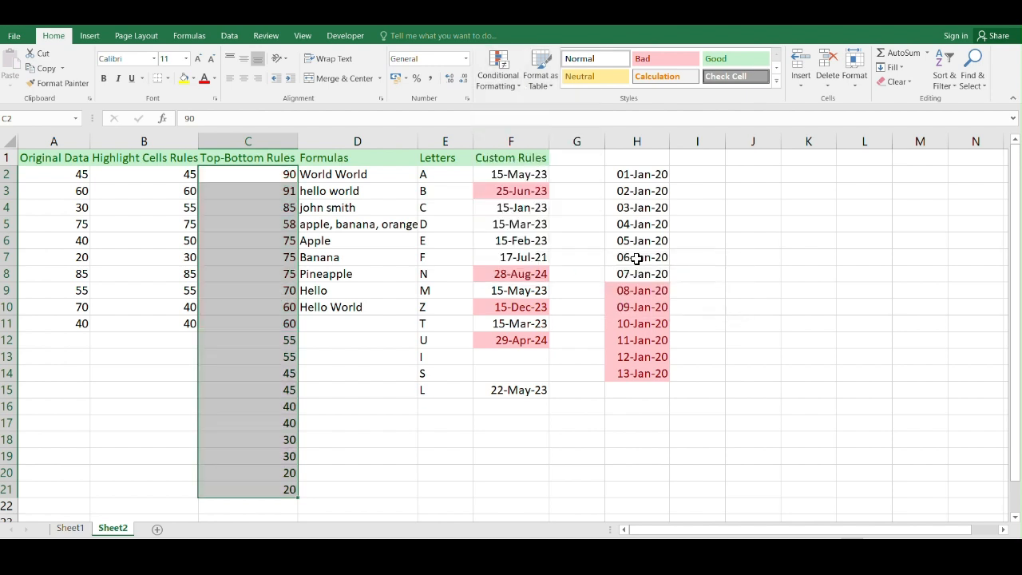
{"action": "left_click", "coordinate": [377, 339]}
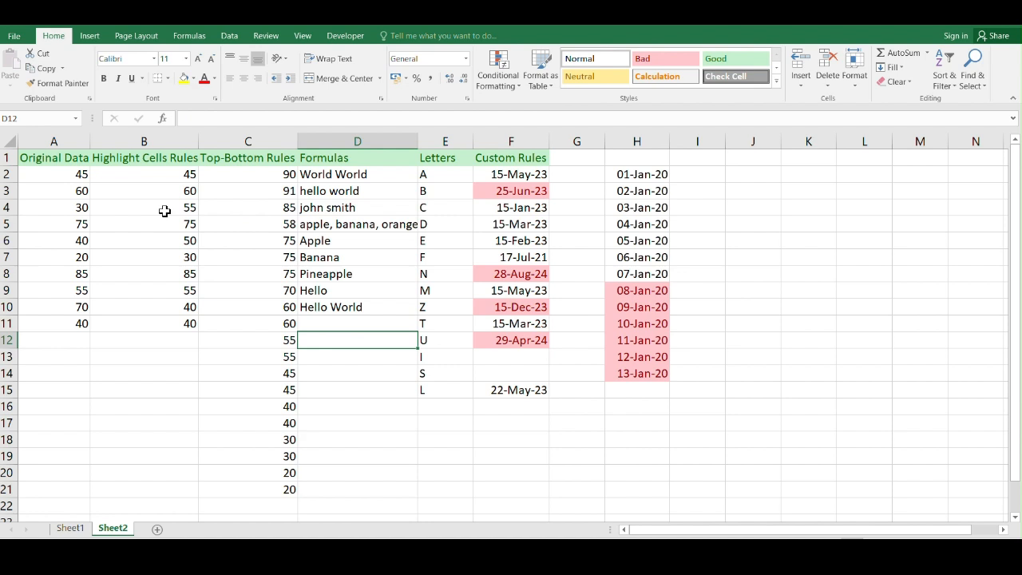
Step: Apply red gradient-fill data bars to the Original Data numbers in A2:A11
{"action": "left_click_drag", "start_coordinate": [62, 173], "coordinate": [61, 322]}
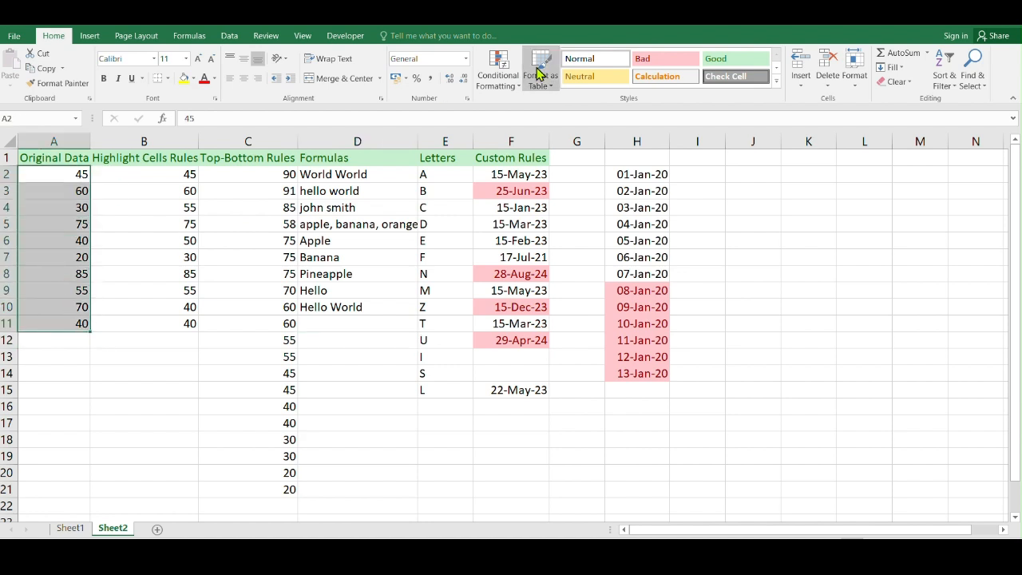
{"action": "left_click", "coordinate": [517, 88]}
{"action": "mouse_move", "coordinate": [526, 166]}
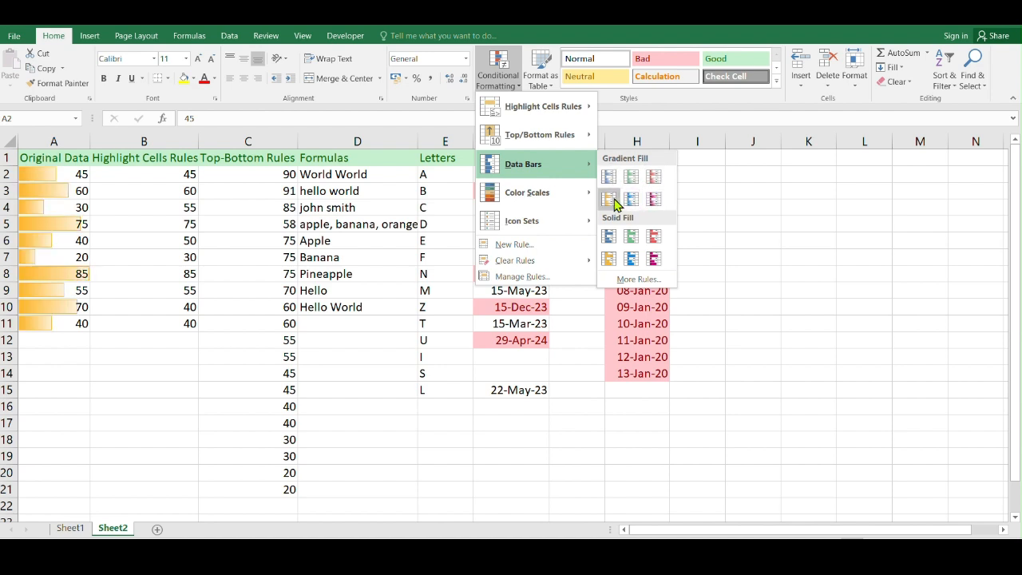
{"action": "left_click", "coordinate": [655, 180]}
{"action": "left_click", "coordinate": [132, 211]}
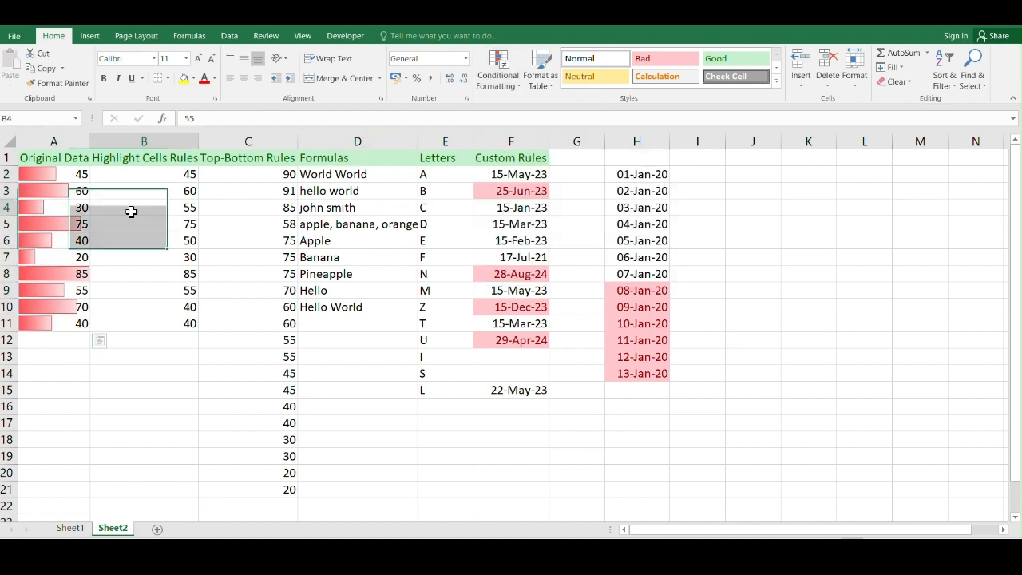
Step: Apply blue solid-fill data bars to the Highlight Cells Rules numbers in B2:B11
{"action": "left_click_drag", "start_coordinate": [160, 176], "coordinate": [152, 323]}
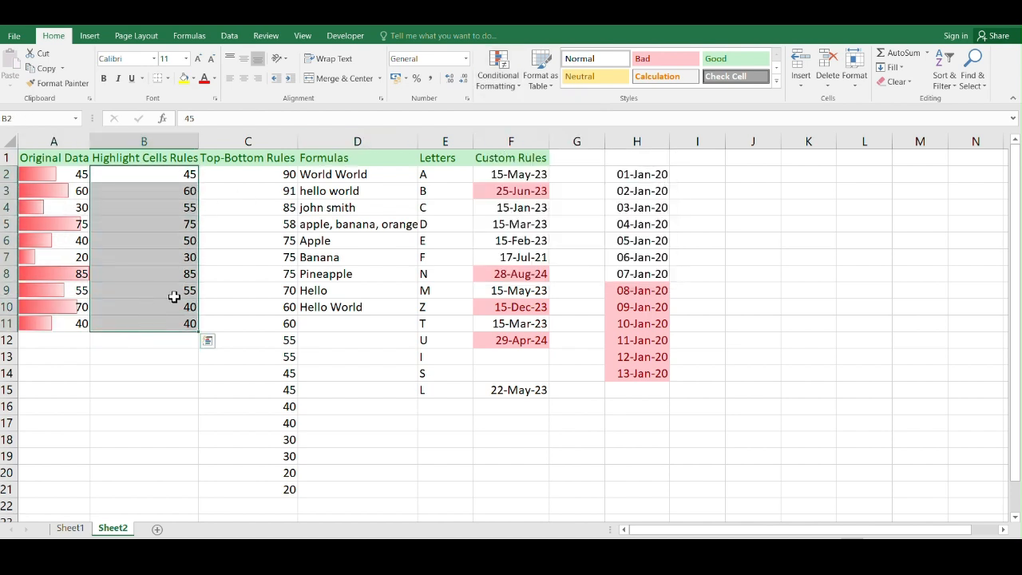
{"action": "left_click", "coordinate": [519, 88]}
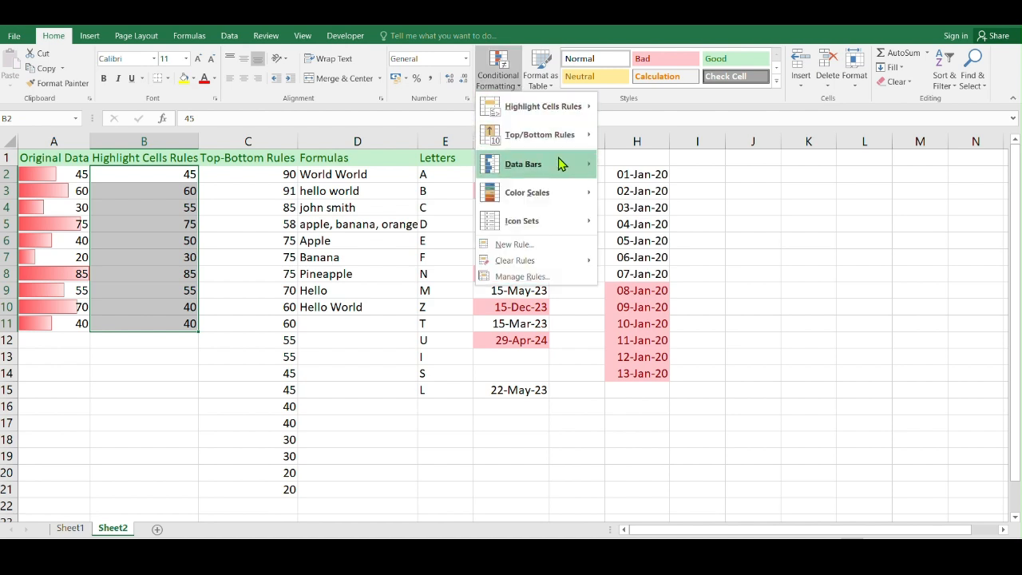
{"action": "mouse_move", "coordinate": [562, 163]}
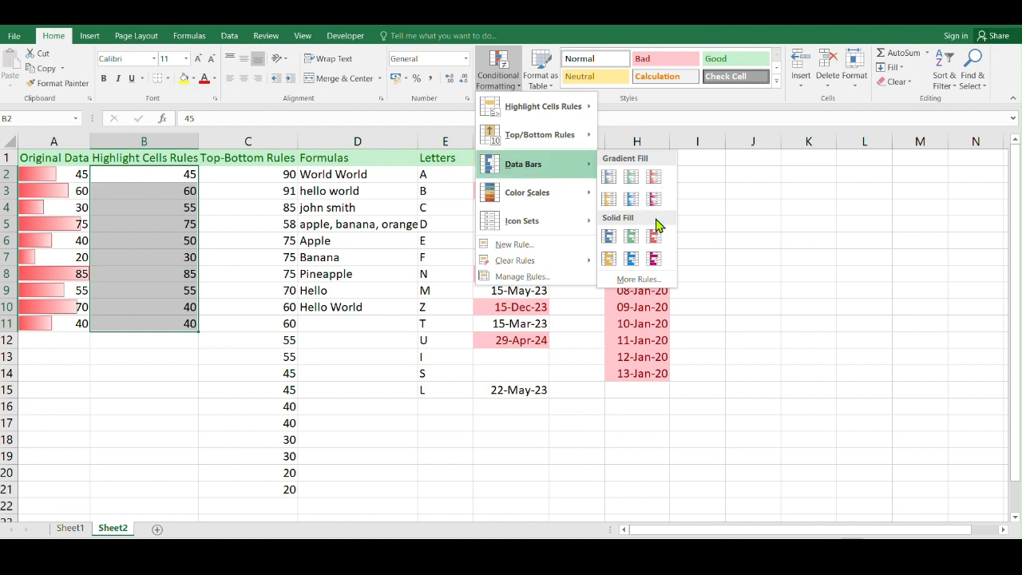
{"action": "left_click", "coordinate": [609, 240]}
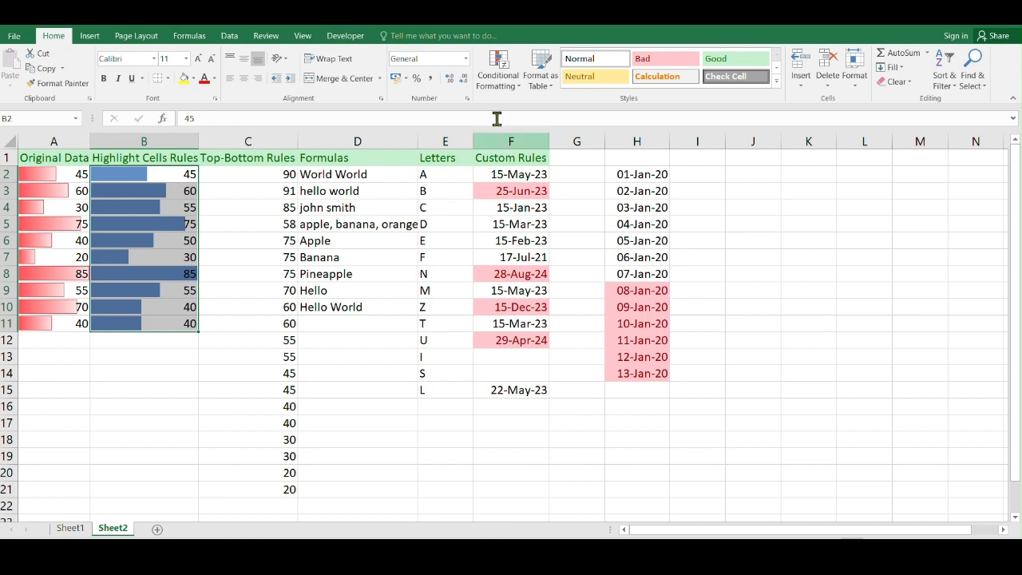
Step: Examine the custom data bar rule options for B2:B11 without applying a new rule
{"action": "left_click", "coordinate": [513, 86]}
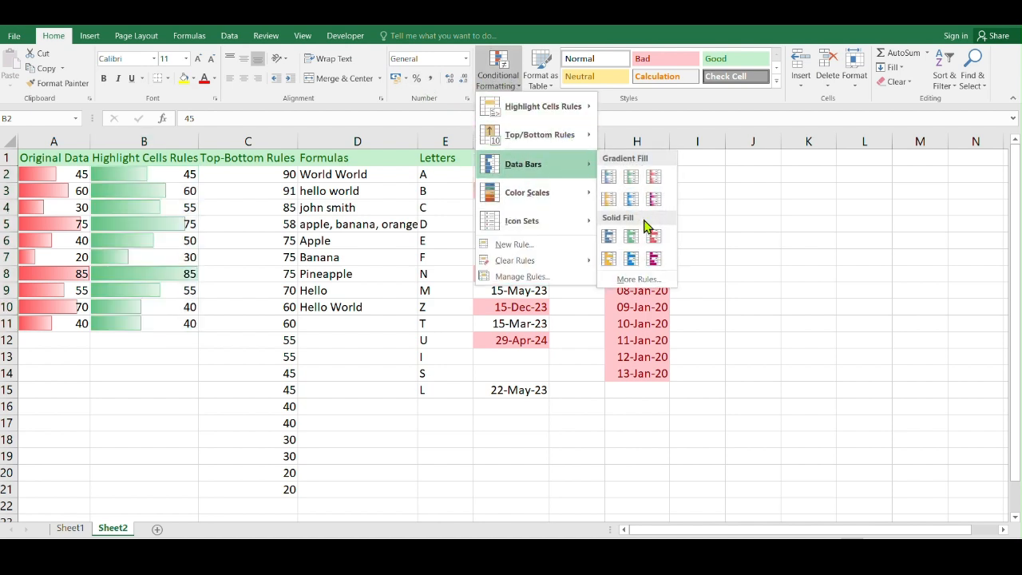
{"action": "left_click", "coordinate": [633, 279]}
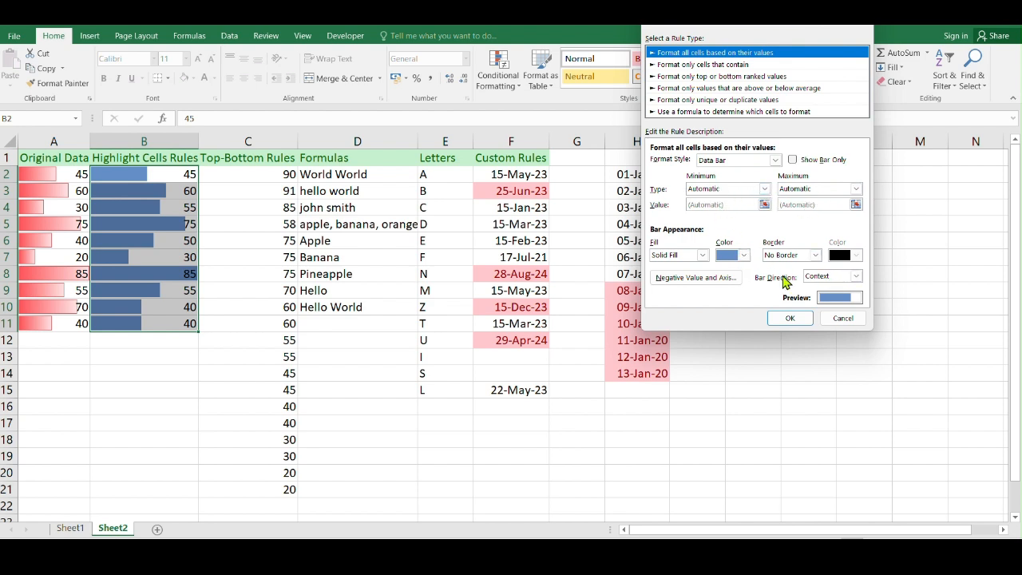
{"action": "left_click", "coordinate": [842, 318]}
{"action": "left_click", "coordinate": [872, 271]}
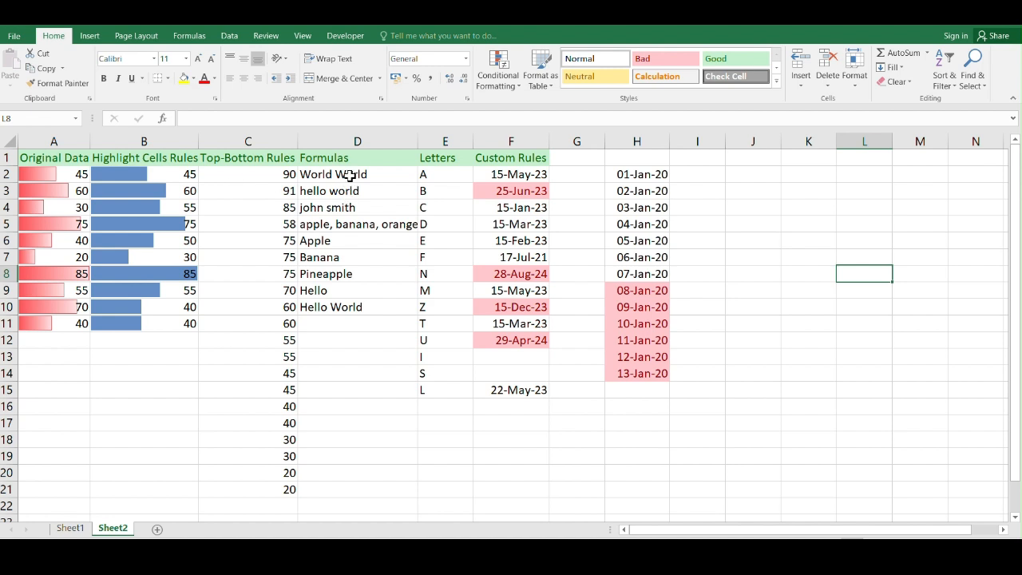
Step: Try data bars and the Green-Yellow-Red color scale on the text entries in D2:D10
{"action": "left_click_drag", "start_coordinate": [348, 177], "coordinate": [353, 303]}
{"action": "left_click", "coordinate": [500, 73]}
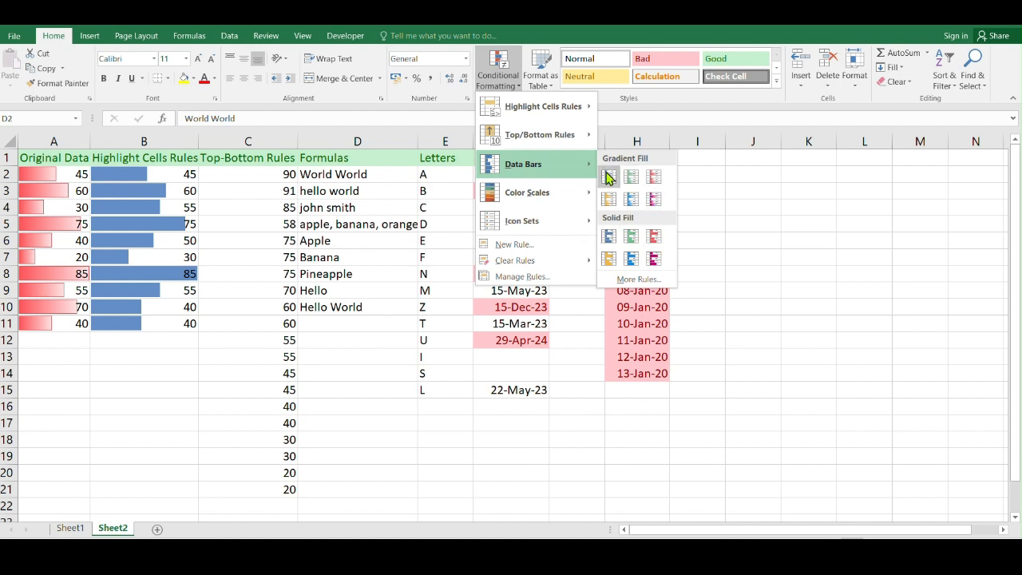
{"action": "left_click", "coordinate": [752, 205]}
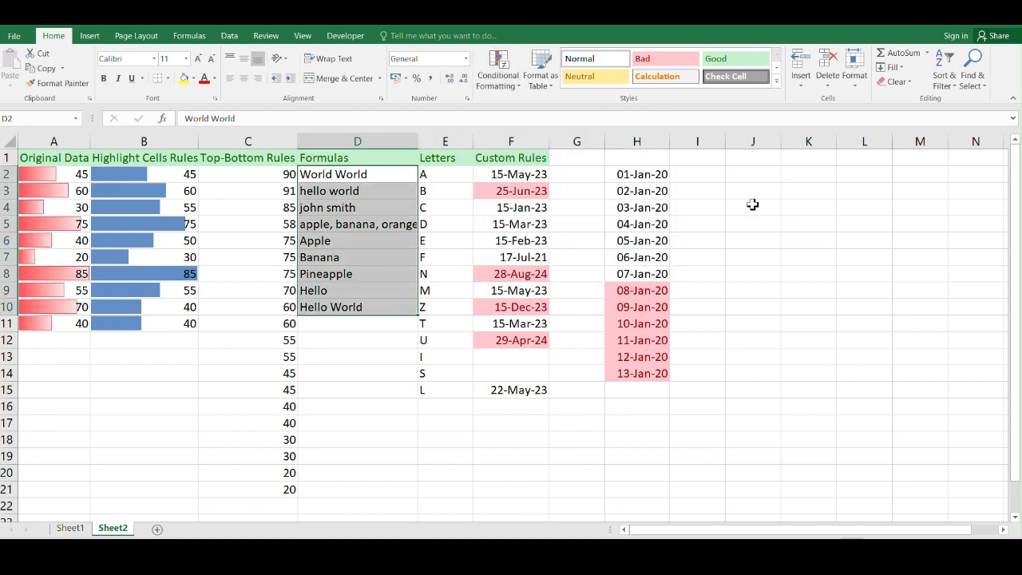
{"action": "left_click", "coordinate": [515, 86]}
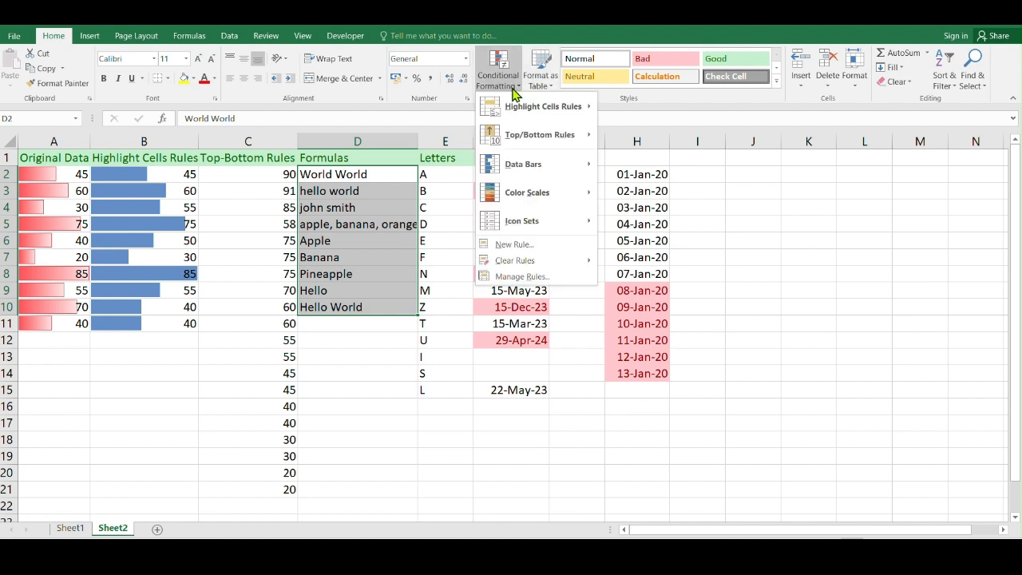
{"action": "mouse_move", "coordinate": [534, 190]}
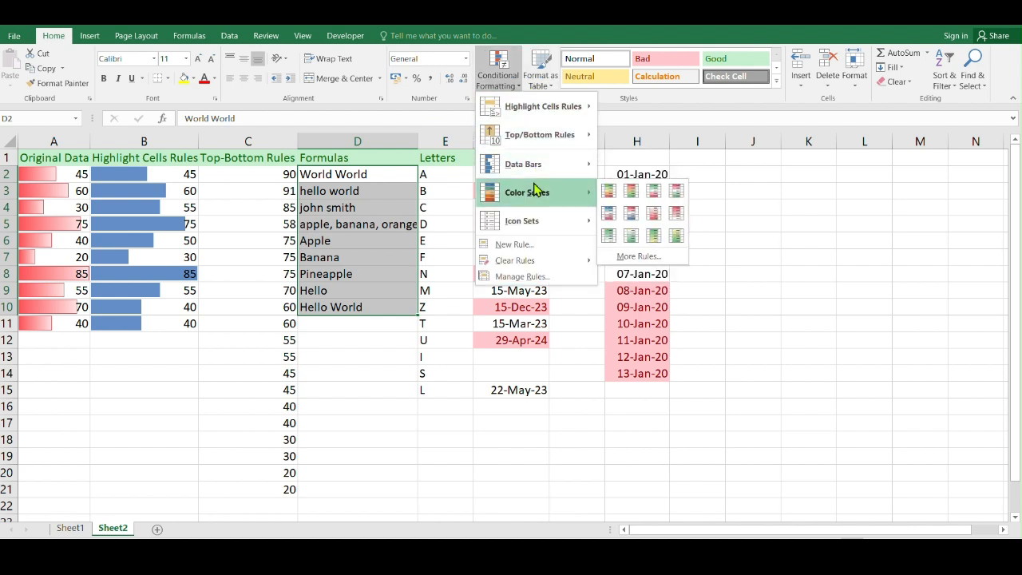
{"action": "left_click", "coordinate": [610, 192]}
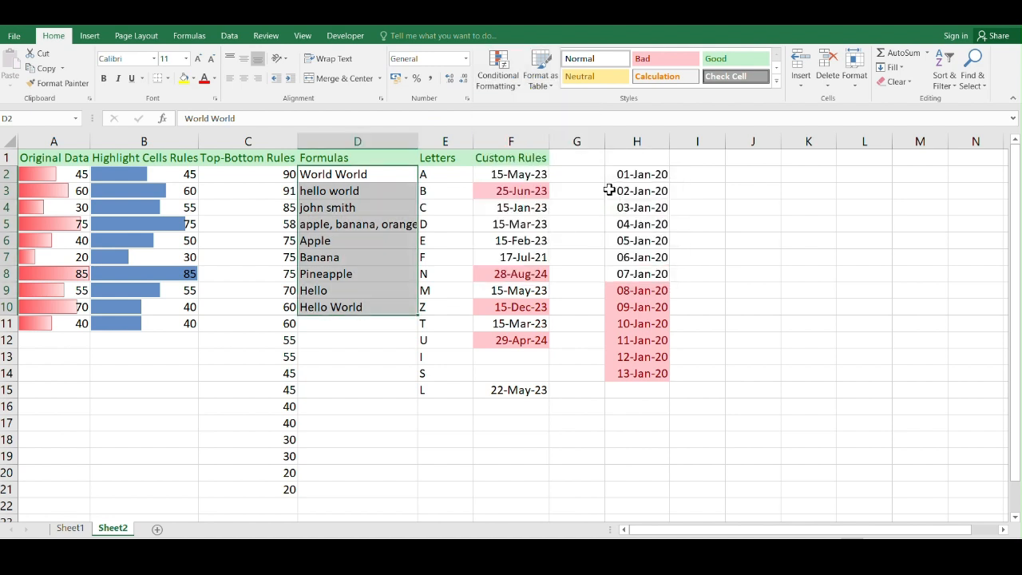
{"action": "left_click", "coordinate": [769, 174]}
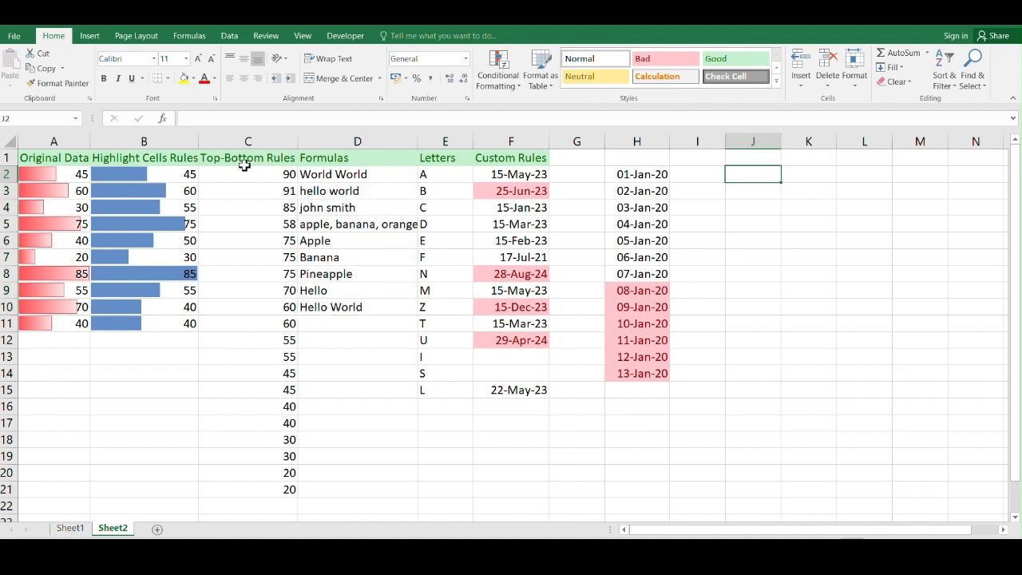
Step: Apply the Red-White-Blue color scale to the Top-Bottom Rules numbers in C2:C21
{"action": "left_click_drag", "start_coordinate": [264, 176], "coordinate": [245, 486]}
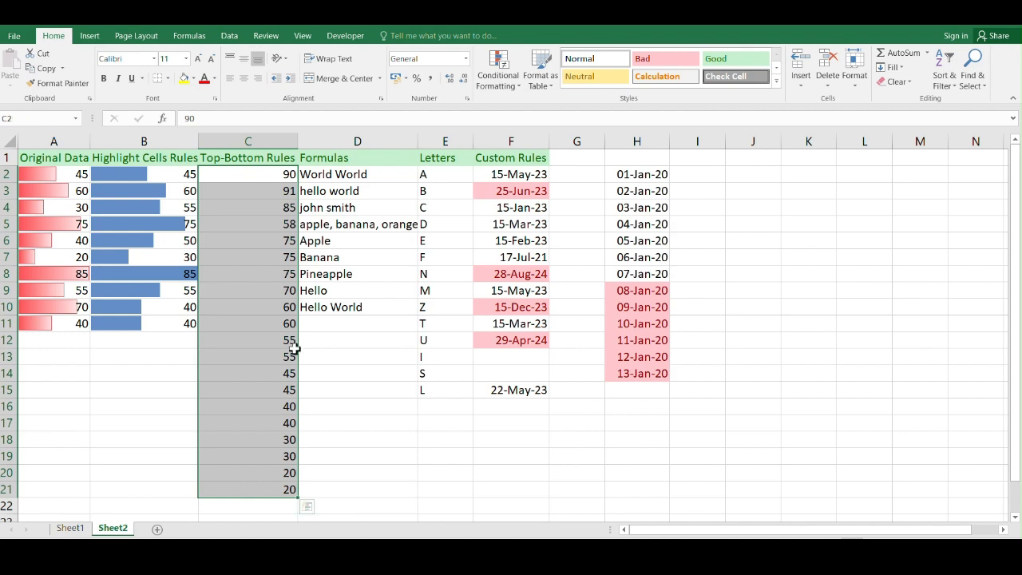
{"action": "left_click", "coordinate": [528, 88]}
{"action": "left_click", "coordinate": [518, 84]}
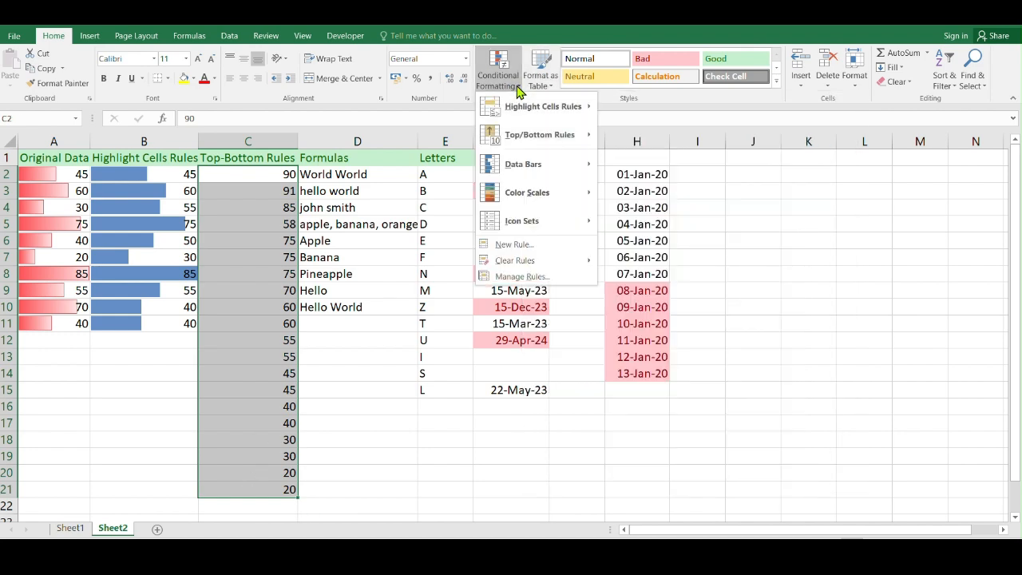
{"action": "mouse_move", "coordinate": [551, 197]}
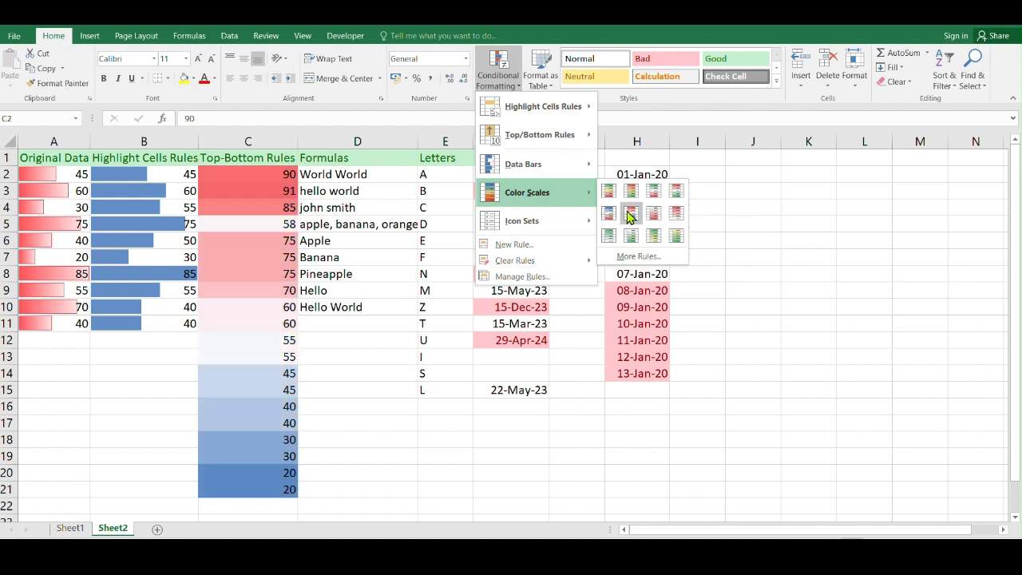
{"action": "left_click", "coordinate": [631, 212]}
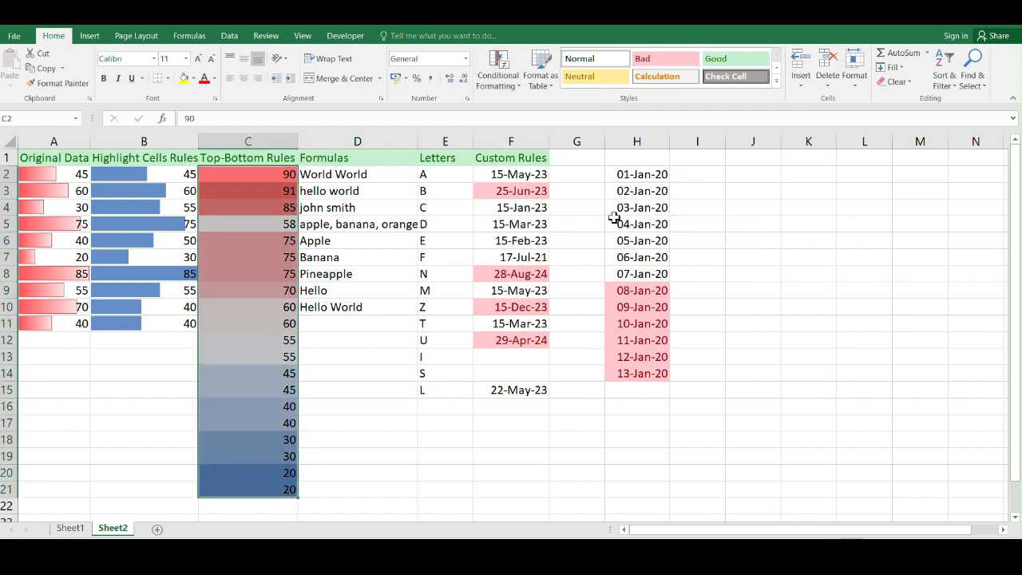
{"action": "left_click", "coordinate": [839, 324]}
Step: Copy C1:C21, paste it as values only starting at I1, and autofit the width of column I
{"action": "left_click_drag", "start_coordinate": [248, 158], "coordinate": [236, 490]}
{"action": "key", "text": "ctrl+c"}
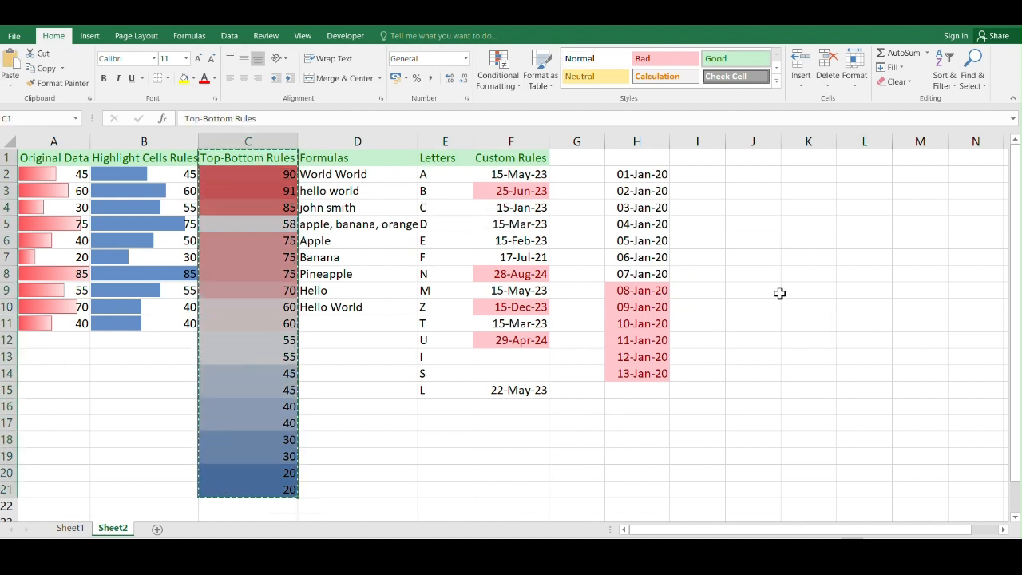
{"action": "left_click", "coordinate": [707, 158]}
{"action": "right_click", "coordinate": [707, 158]}
{"action": "left_click", "coordinate": [754, 218]}
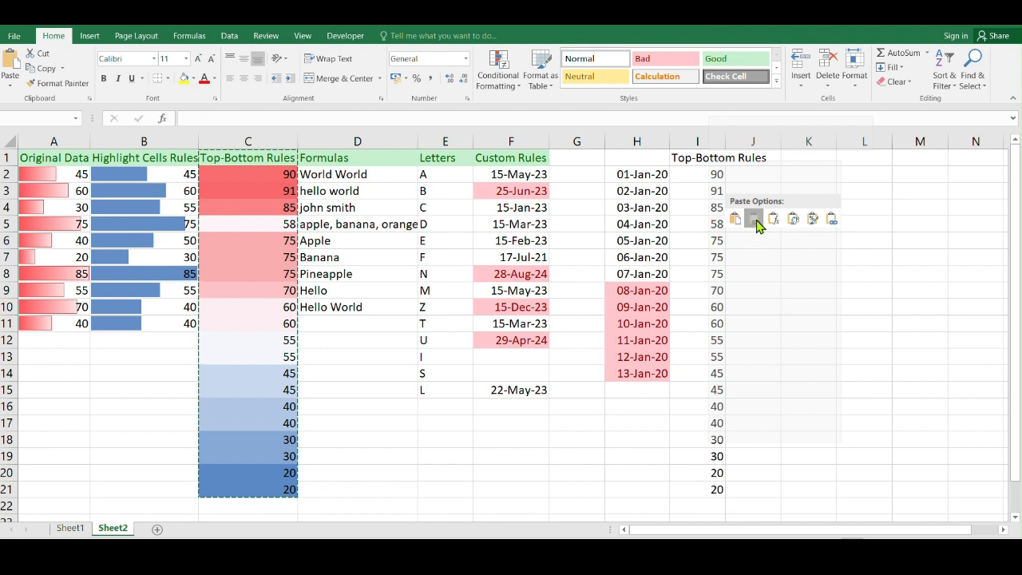
{"action": "double_click", "coordinate": [726, 140]}
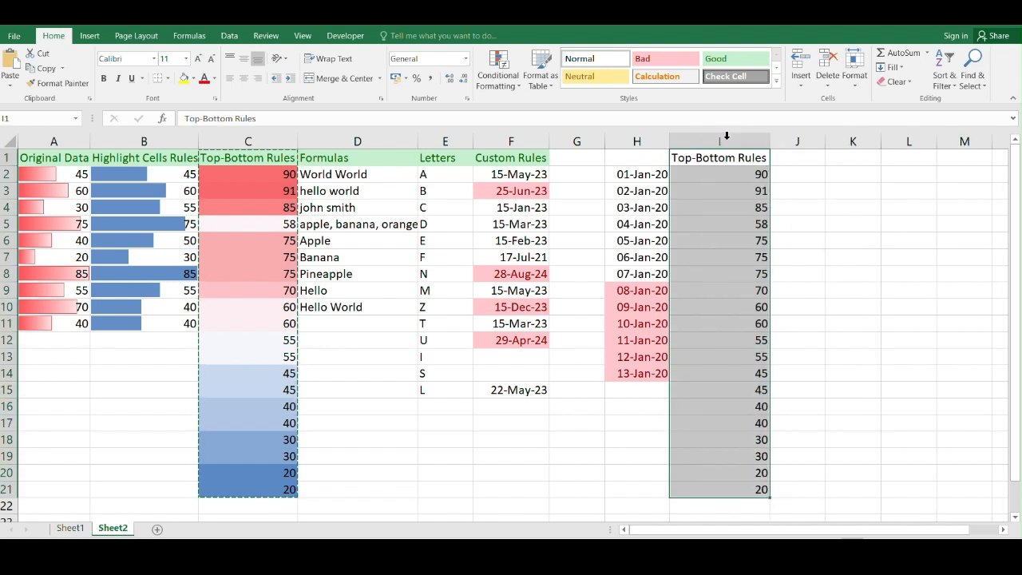
{"action": "left_click", "coordinate": [848, 234]}
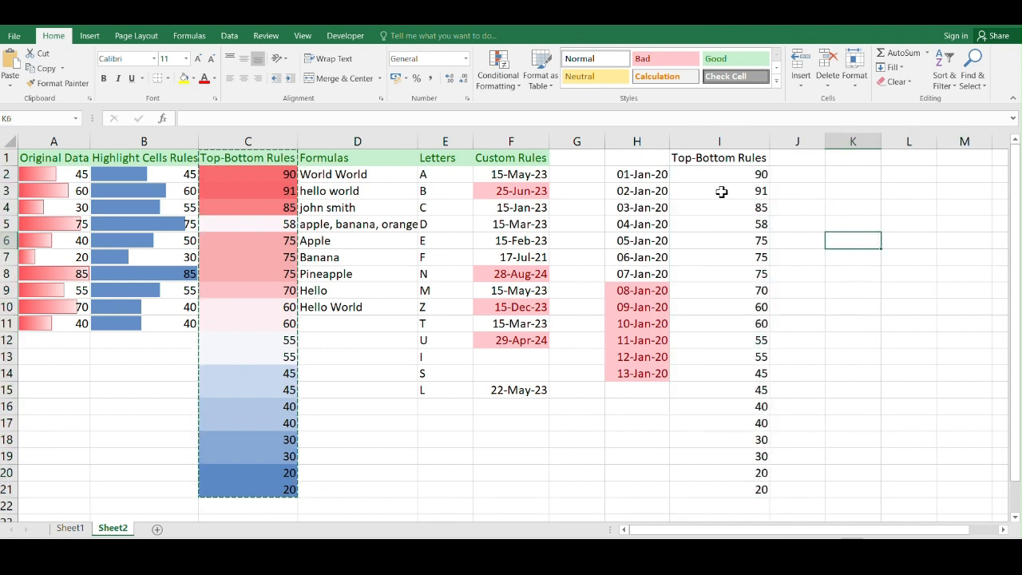
Step: Apply the three colored arrows icon set to the pasted numbers in I2:I21
{"action": "left_click_drag", "start_coordinate": [721, 174], "coordinate": [734, 482]}
{"action": "left_click", "coordinate": [500, 76]}
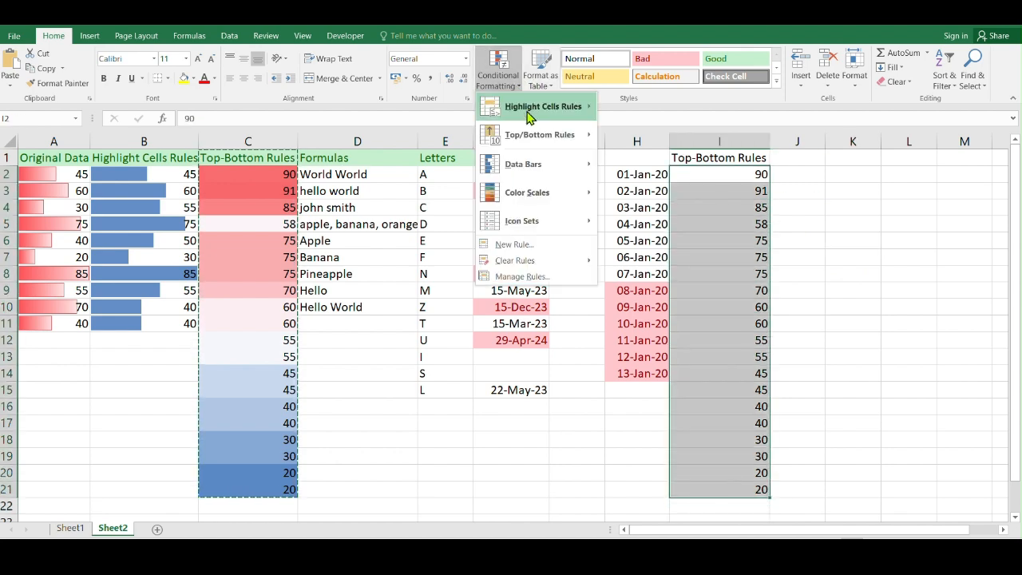
{"action": "mouse_move", "coordinate": [552, 228]}
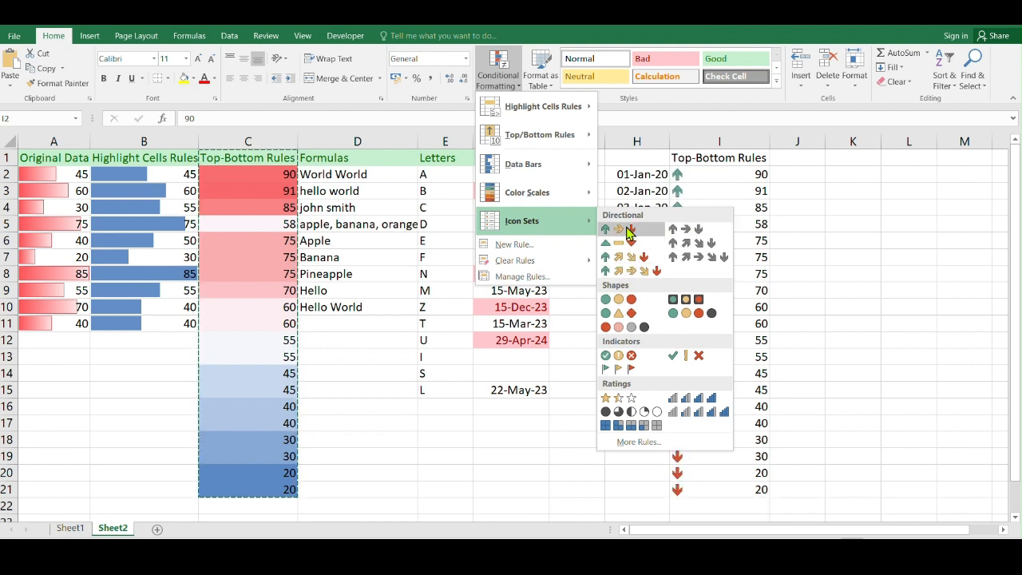
{"action": "left_click", "coordinate": [627, 230]}
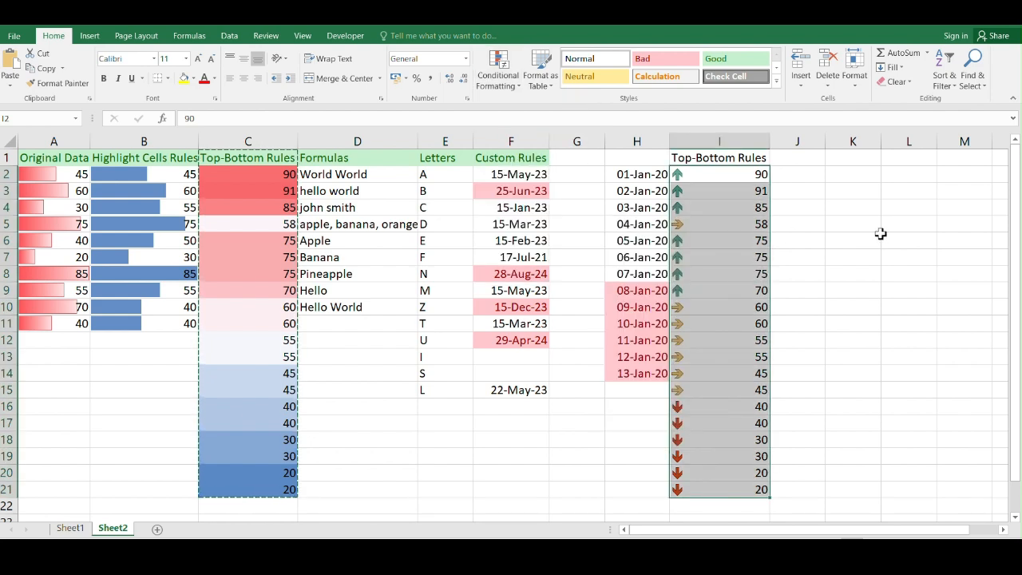
{"action": "scroll", "coordinate": [915, 240], "scroll_direction": "down", "scroll_amount": 2}
{"action": "scroll", "coordinate": [915, 241], "scroll_direction": "up", "scroll_amount": 2}
{"action": "left_click_drag", "start_coordinate": [1015, 225], "coordinate": [1015, 235]}
{"action": "scroll", "coordinate": [805, 280], "scroll_direction": "down", "scroll_amount": 1}
{"action": "scroll", "coordinate": [804, 280], "scroll_direction": "up", "scroll_amount": 1}
Step: Open a new custom icon set rule for I2:I21 and move its dialog clear of column I
{"action": "left_click", "coordinate": [520, 88]}
{"action": "mouse_move", "coordinate": [541, 197]}
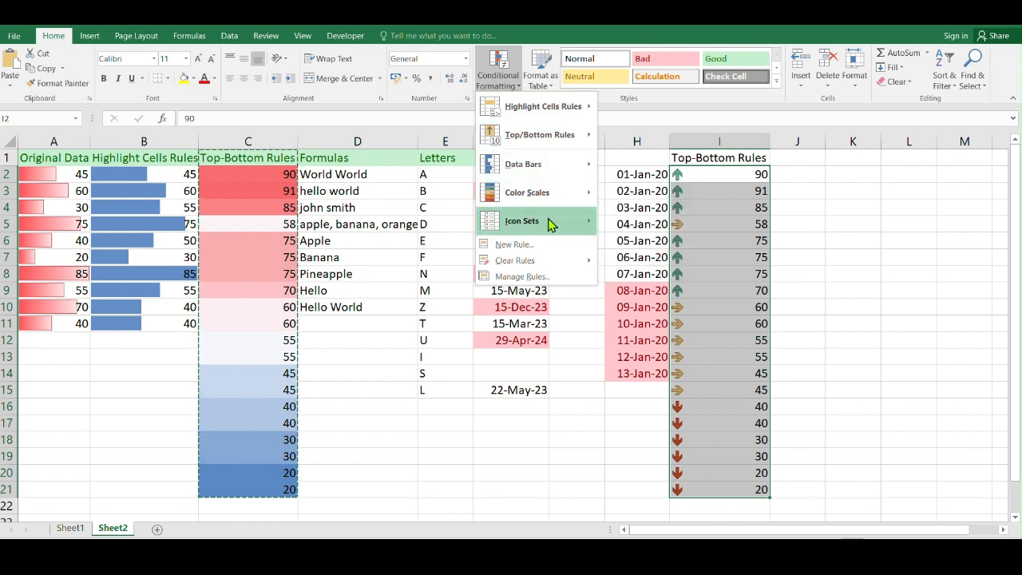
{"action": "mouse_move", "coordinate": [588, 221]}
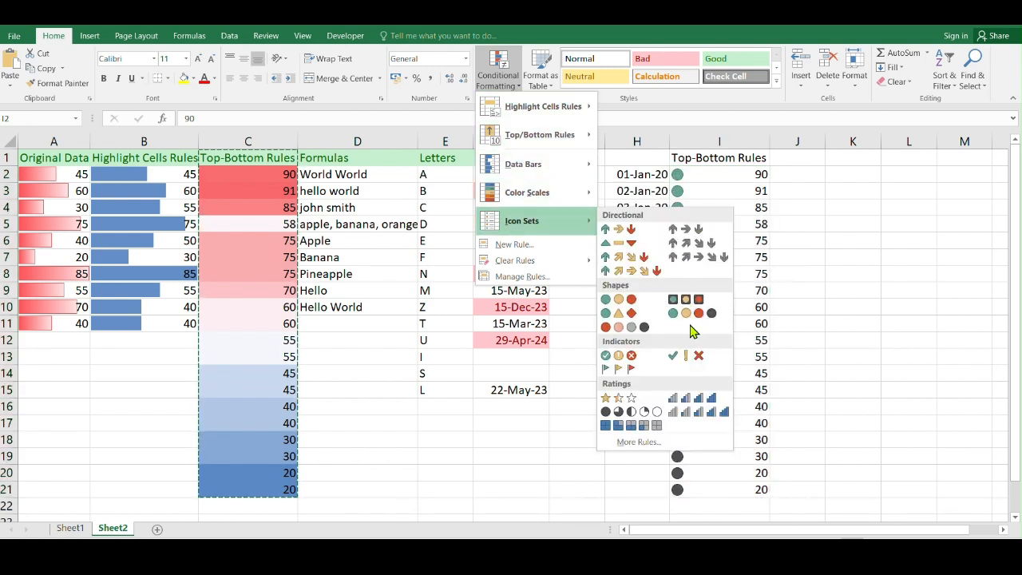
{"action": "left_click", "coordinate": [640, 443]}
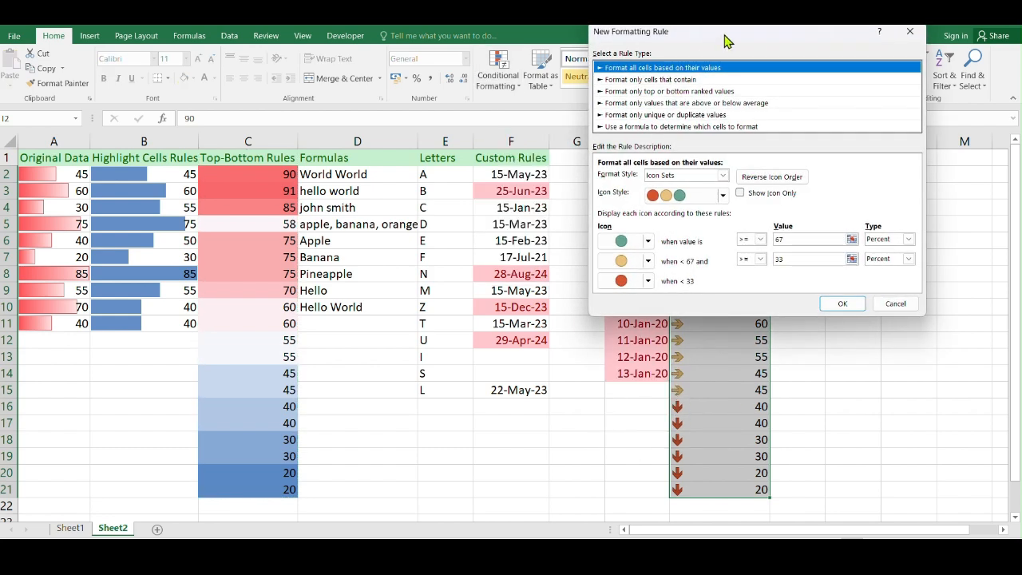
{"action": "left_click_drag", "start_coordinate": [726, 36], "coordinate": [338, 49]}
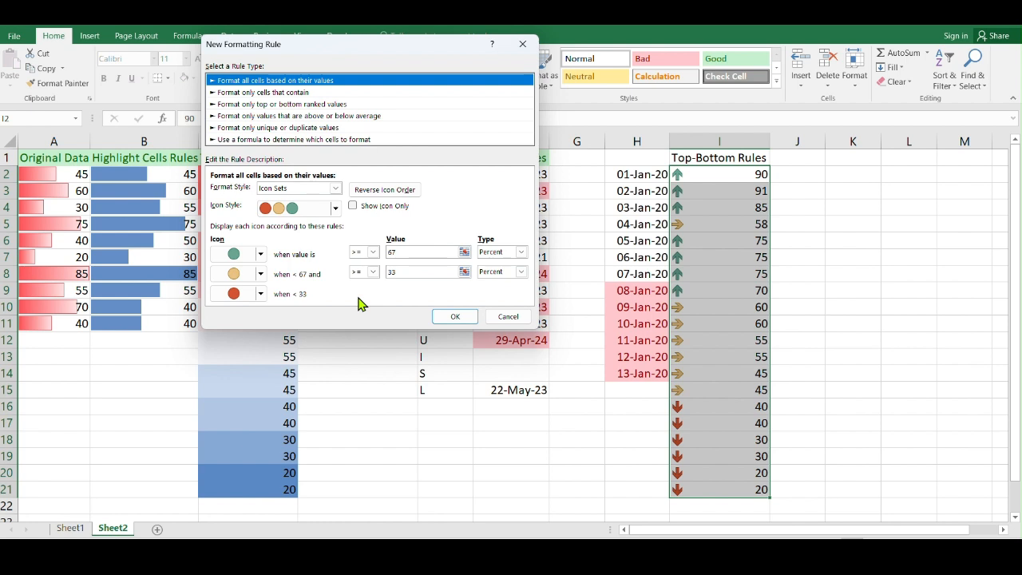
Step: Set the green icon threshold to 70 percent and the yellow icon threshold to 30 percent in the custom rule
{"action": "left_click", "coordinate": [405, 252]}
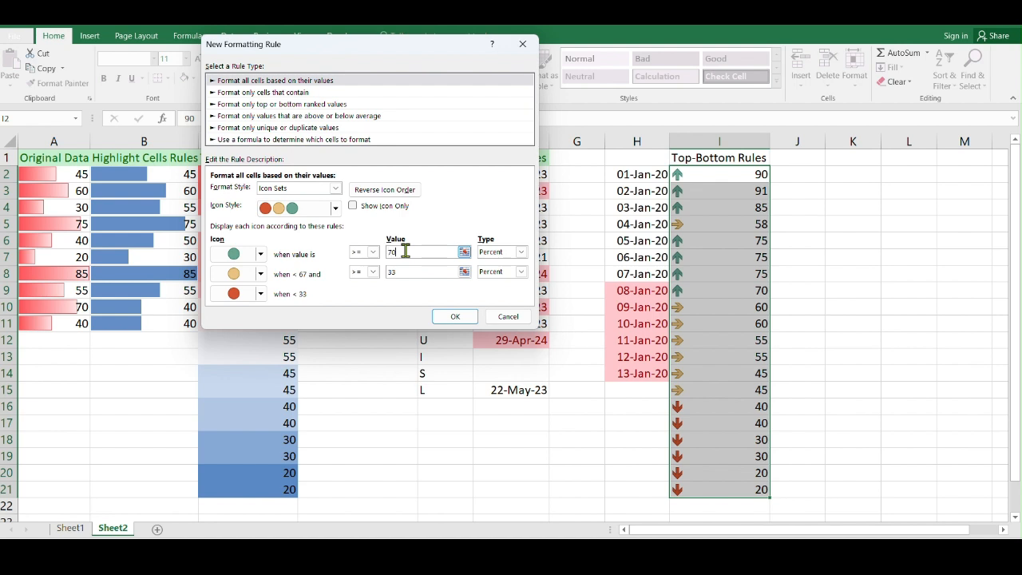
{"action": "type", "text": "70"}
{"action": "left_click", "coordinate": [403, 272]}
{"action": "scroll", "coordinate": [284, 110], "scroll_direction": "down", "scroll_amount": 1}
{"action": "scroll", "coordinate": [284, 109], "scroll_direction": "up", "scroll_amount": 1}
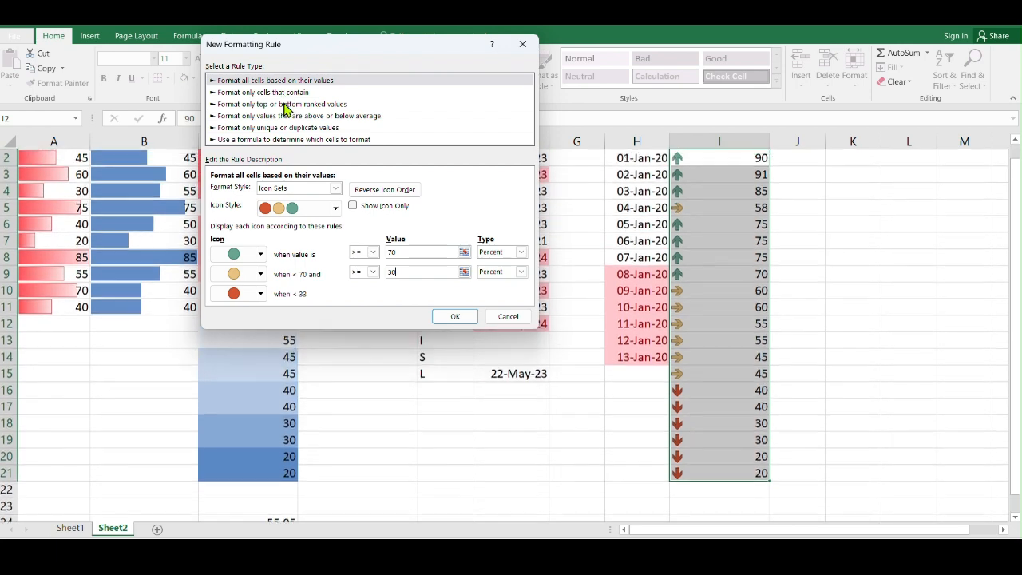
{"action": "left_click", "coordinate": [262, 295]}
{"action": "left_click", "coordinate": [261, 295]}
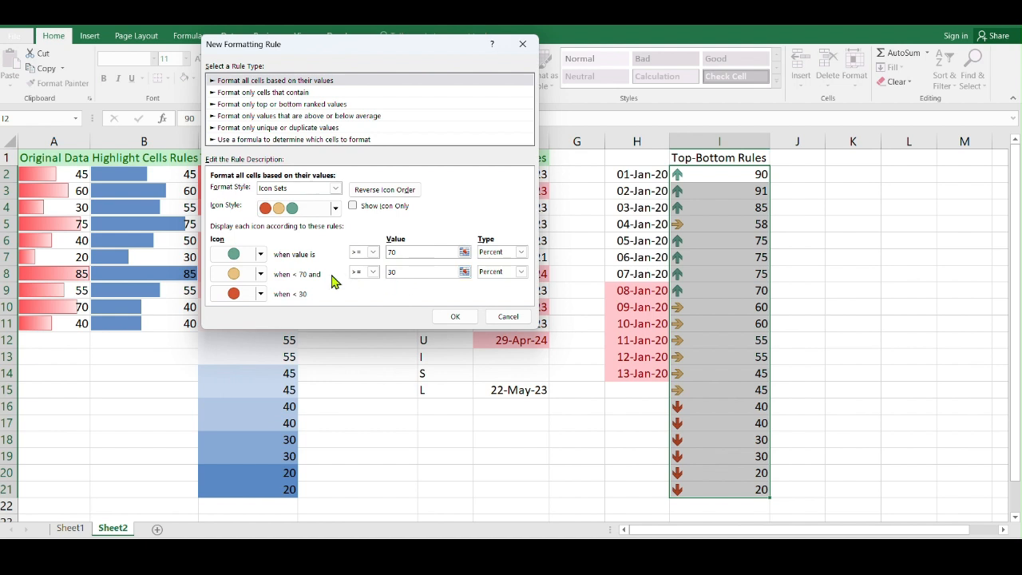
Step: Look through the format styles and the above-or-below-average rule type, returning to Format all cells based on their values
{"action": "left_click", "coordinate": [336, 189]}
{"action": "left_click", "coordinate": [336, 192]}
{"action": "left_click", "coordinate": [244, 118]}
{"action": "left_click", "coordinate": [245, 83]}
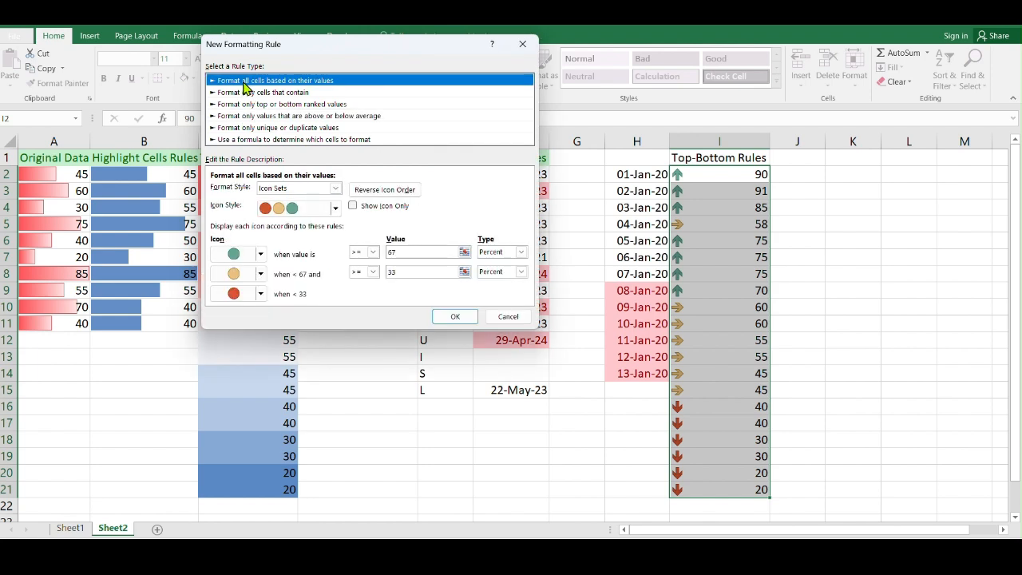
Step: Look at the options for formatting only cells that contain certain values, and close the new rule without saving it
{"action": "left_click", "coordinate": [246, 93]}
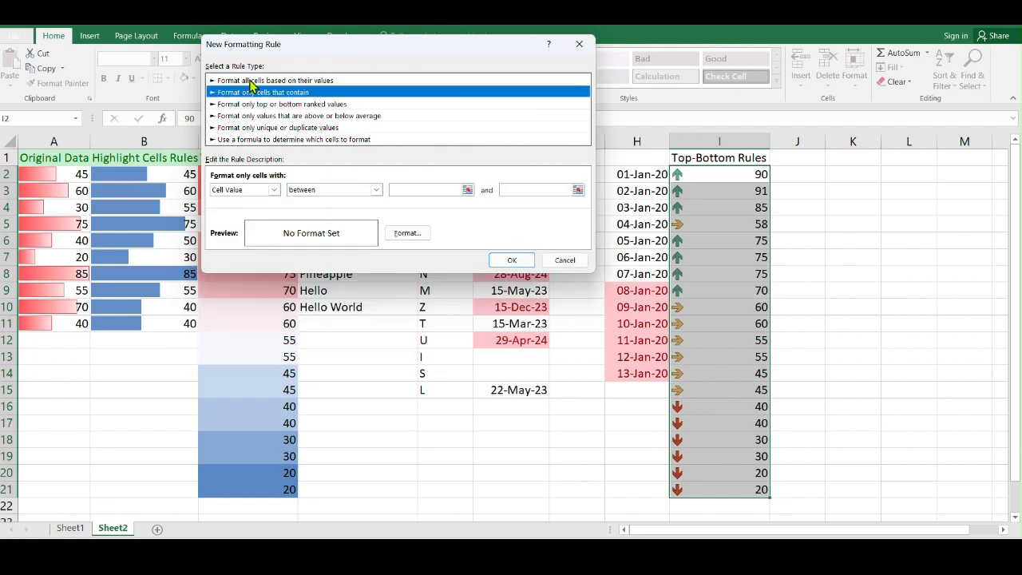
{"action": "left_click", "coordinate": [253, 81]}
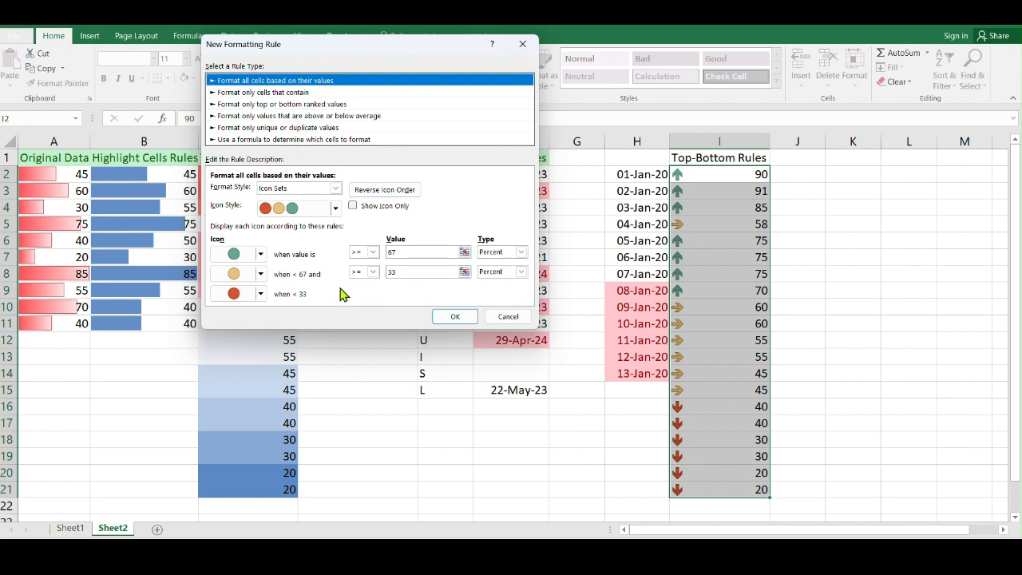
{"action": "left_click", "coordinate": [512, 318]}
{"action": "left_click", "coordinate": [827, 238]}
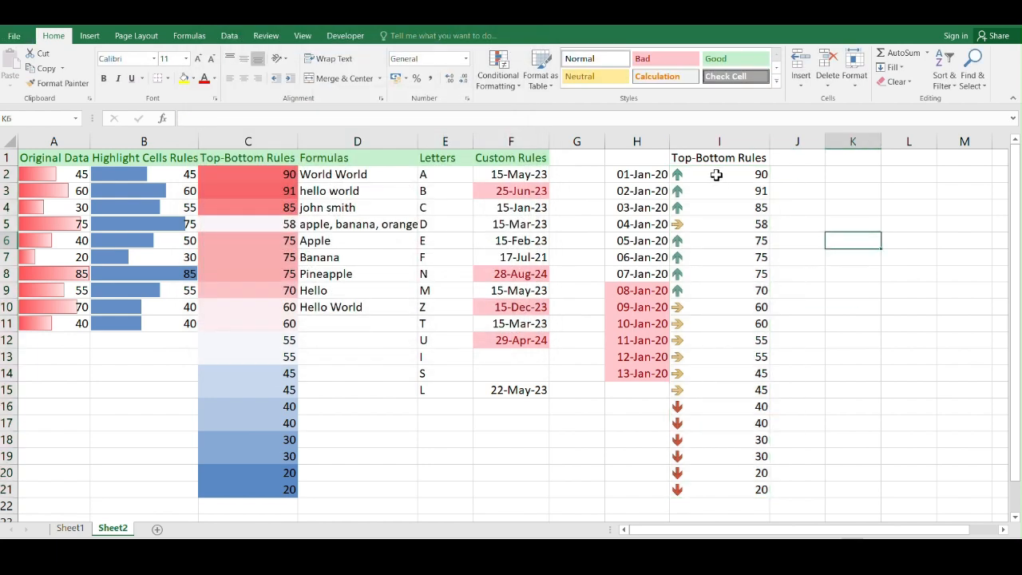
Step: Apply the five colored arrows icon set to the numbers in I2:I21
{"action": "left_click_drag", "start_coordinate": [717, 173], "coordinate": [730, 487]}
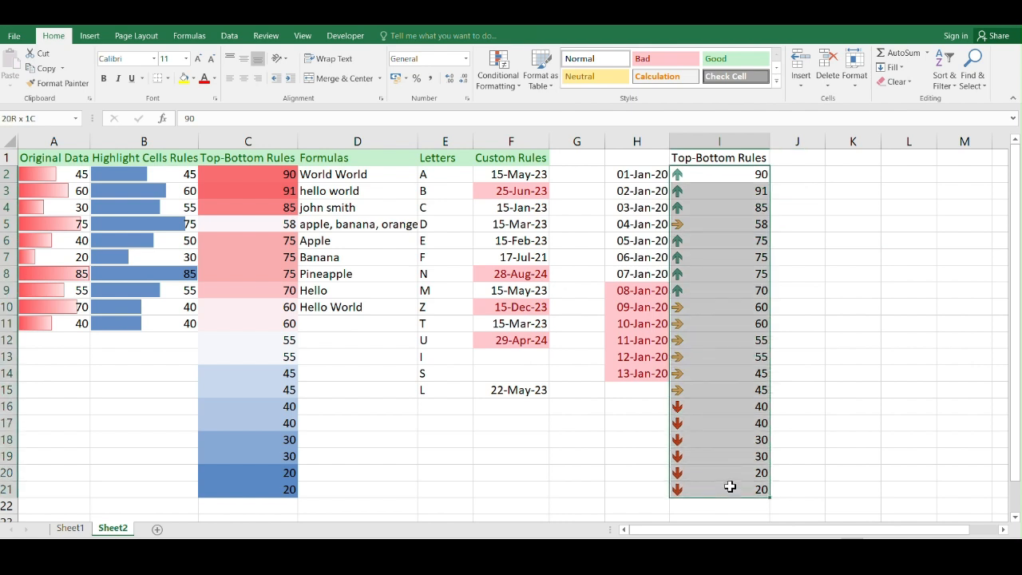
{"action": "left_click", "coordinate": [510, 83]}
{"action": "mouse_move", "coordinate": [540, 220]}
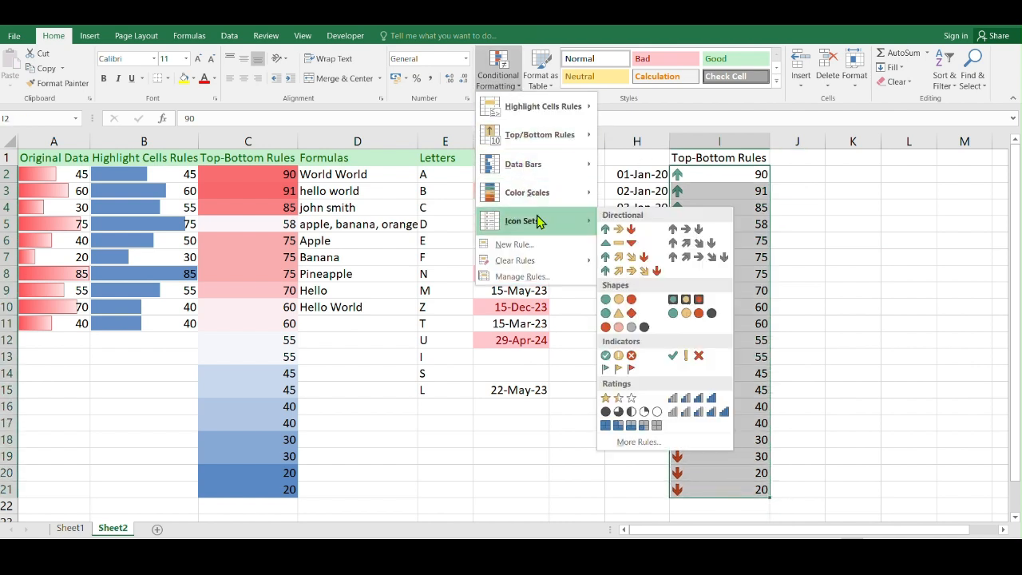
{"action": "left_click", "coordinate": [630, 274]}
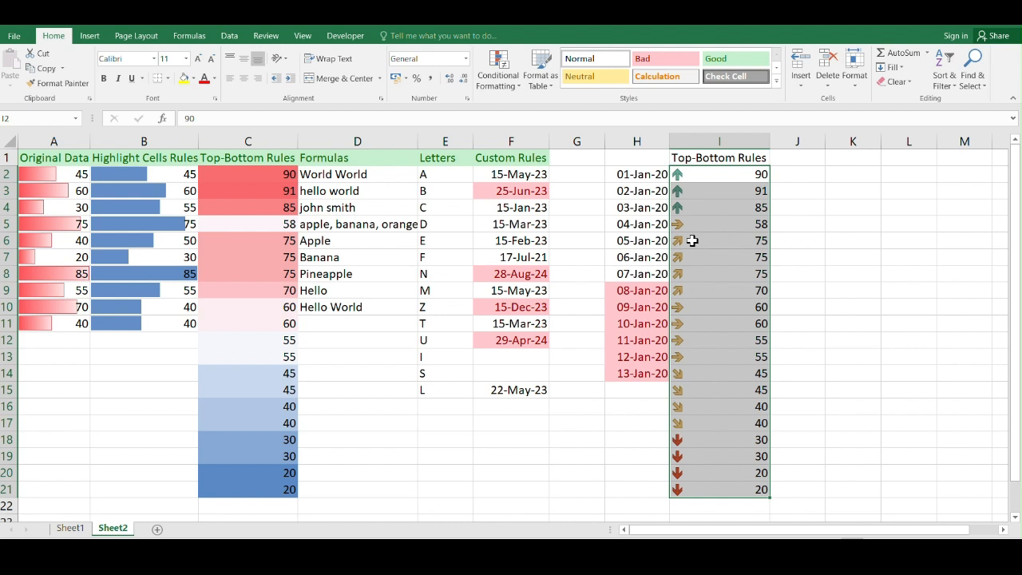
Step: Open another custom icon set rule for I2:I21 and move its dialog further away from column I
{"action": "left_click", "coordinate": [515, 88]}
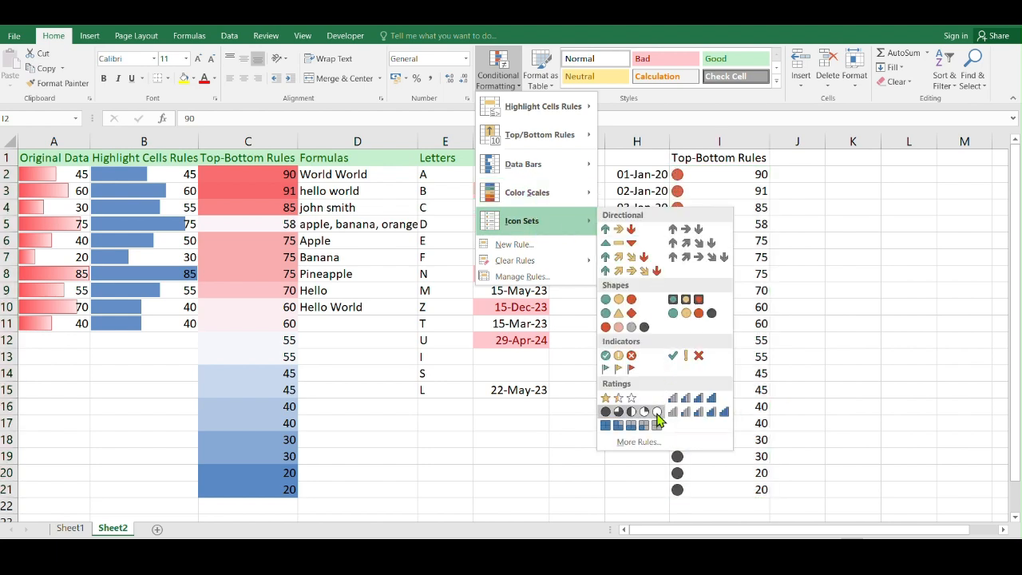
{"action": "left_click", "coordinate": [639, 441]}
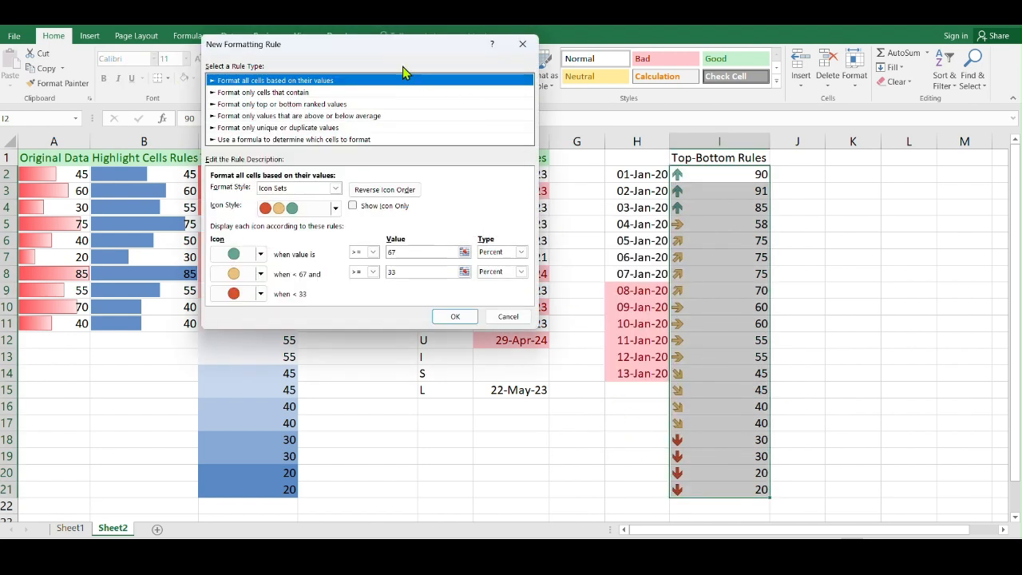
{"action": "left_click_drag", "start_coordinate": [378, 45], "coordinate": [307, 39]}
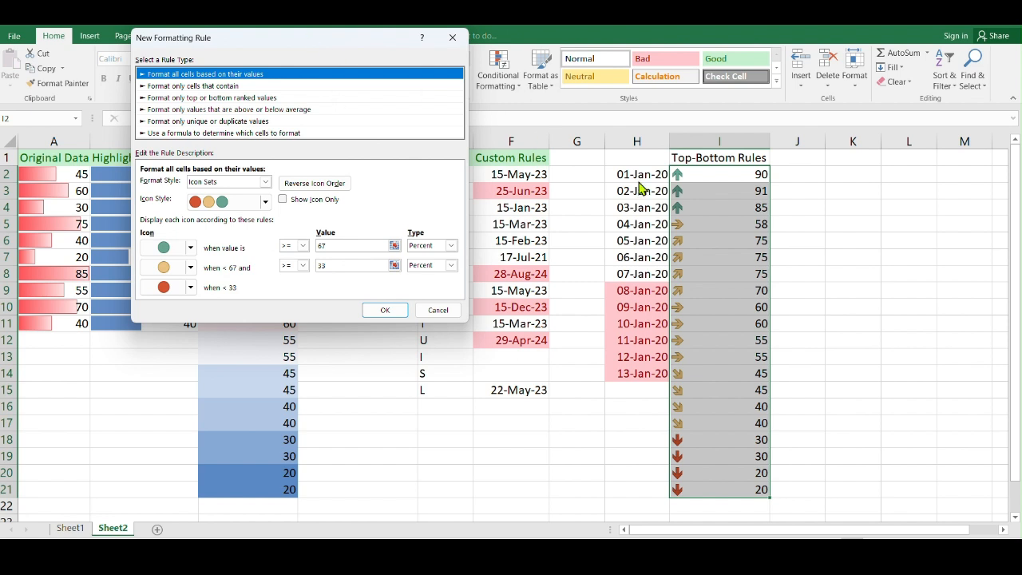